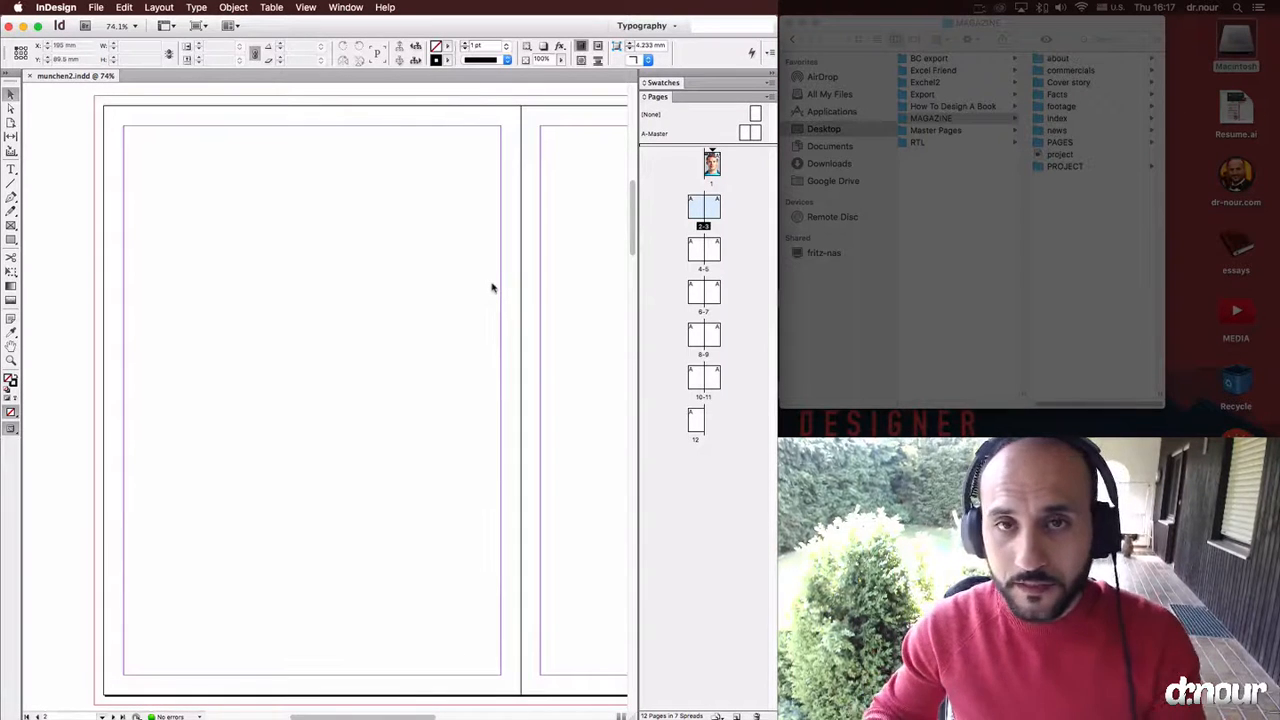
Draw a rectangular frame about 215.5 × 307 mm covering page 2 out to the bleed.
{"action": "key", "text": "m"}
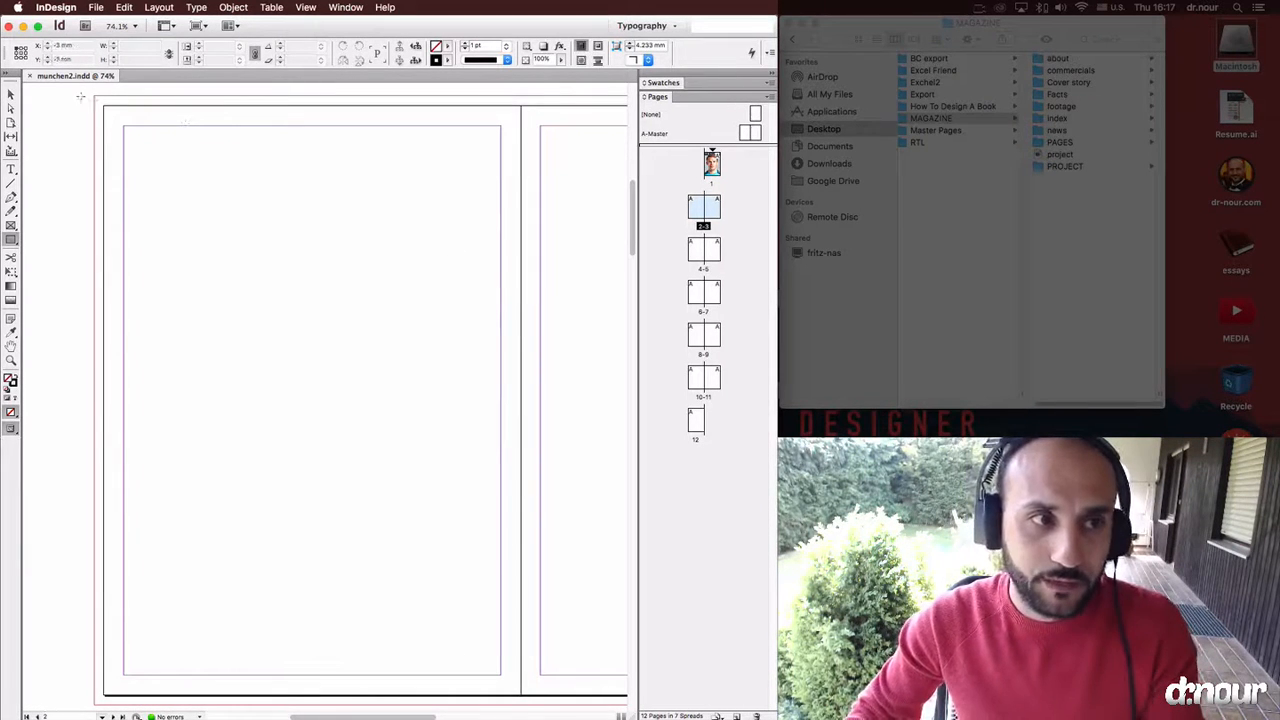
{"action": "left_click_drag", "start_coordinate": [95, 97], "coordinate": [522, 704]}
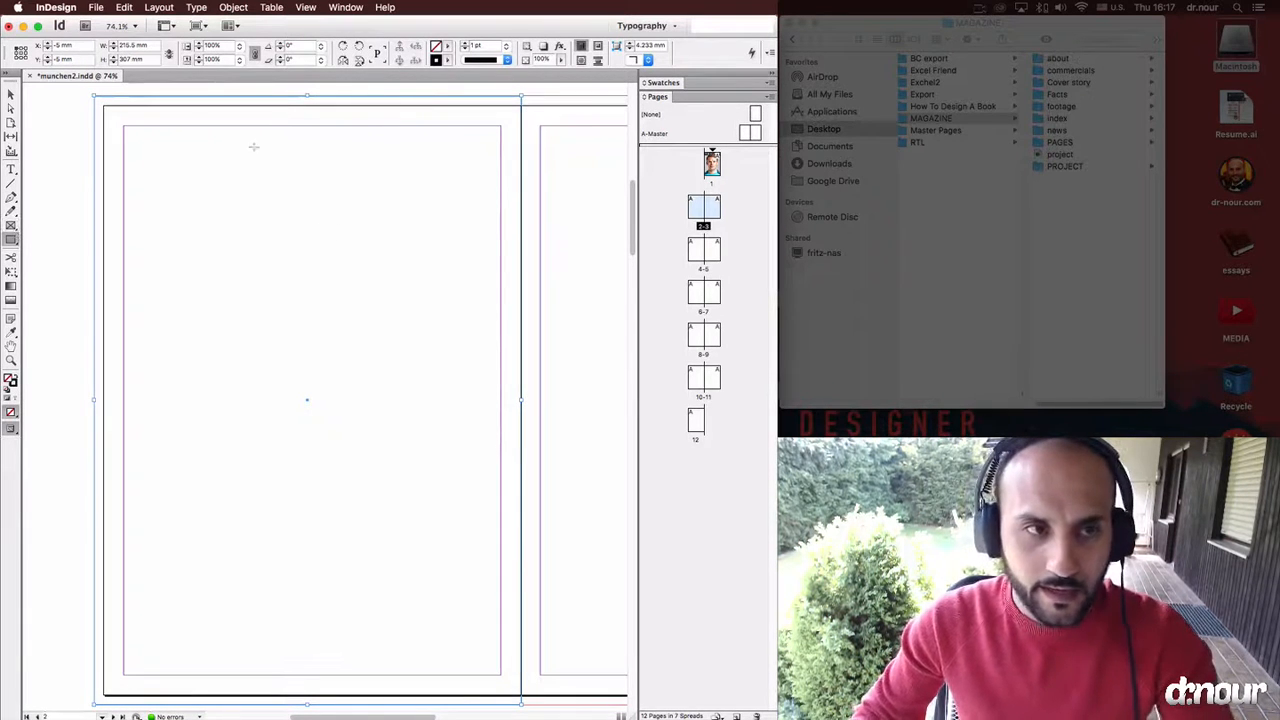
{"action": "left_click", "coordinate": [96, 7]}
{"action": "left_click", "coordinate": [140, 171]}
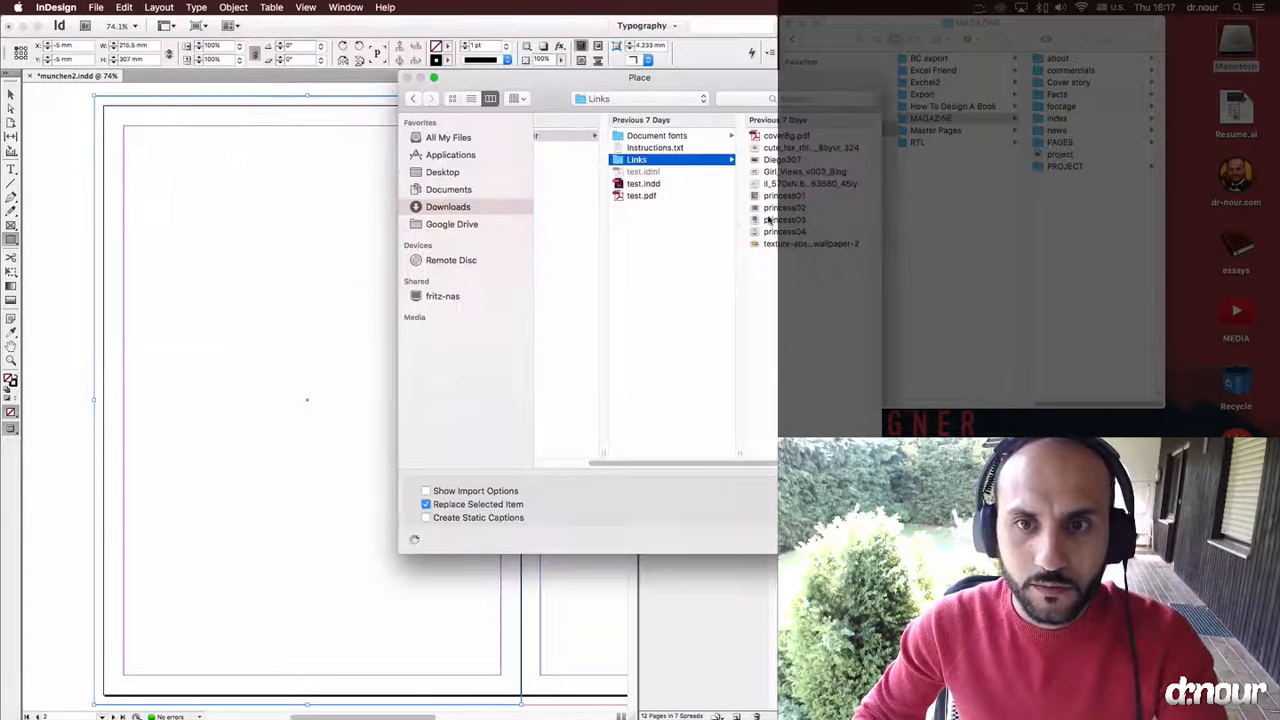
{"action": "left_click", "coordinate": [466, 175]}
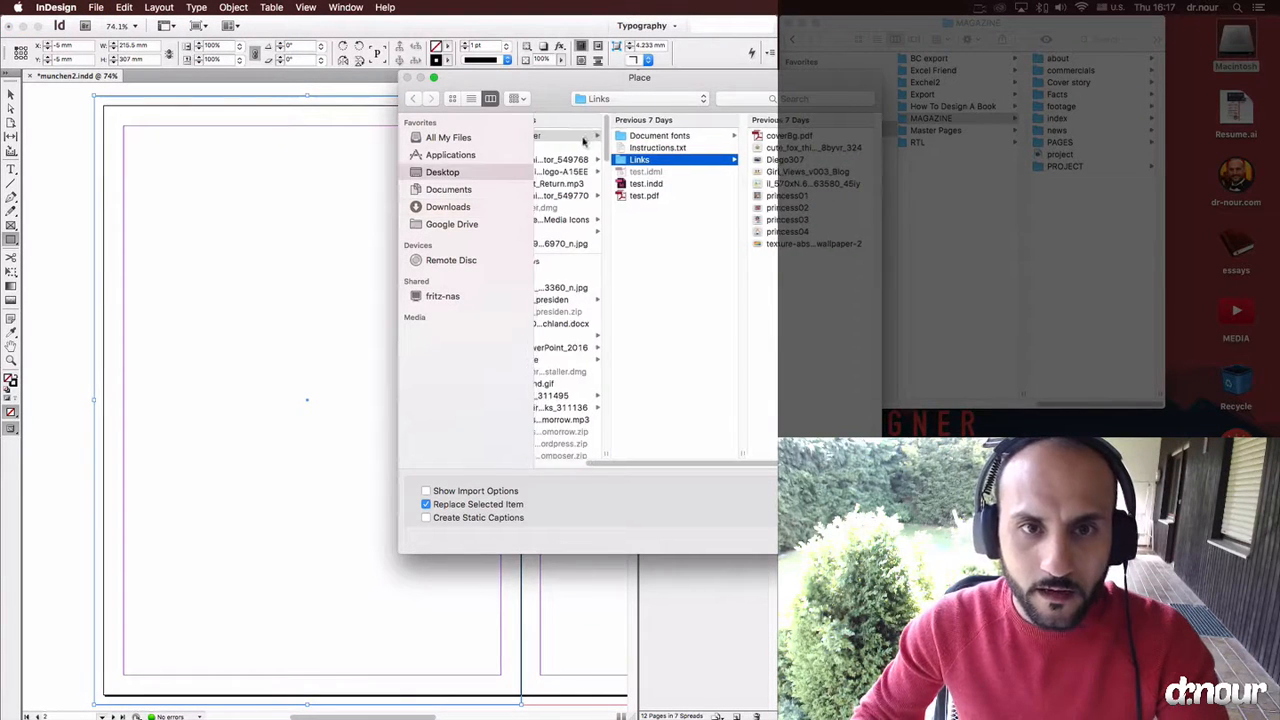
{"action": "key", "text": "Escape"}
Switch to Finder and place the PNG advertisement starting with 89778_4m from MAGAZINE's commercials folder into the page 2 frame.
{"action": "left_click", "coordinate": [1068, 186]}
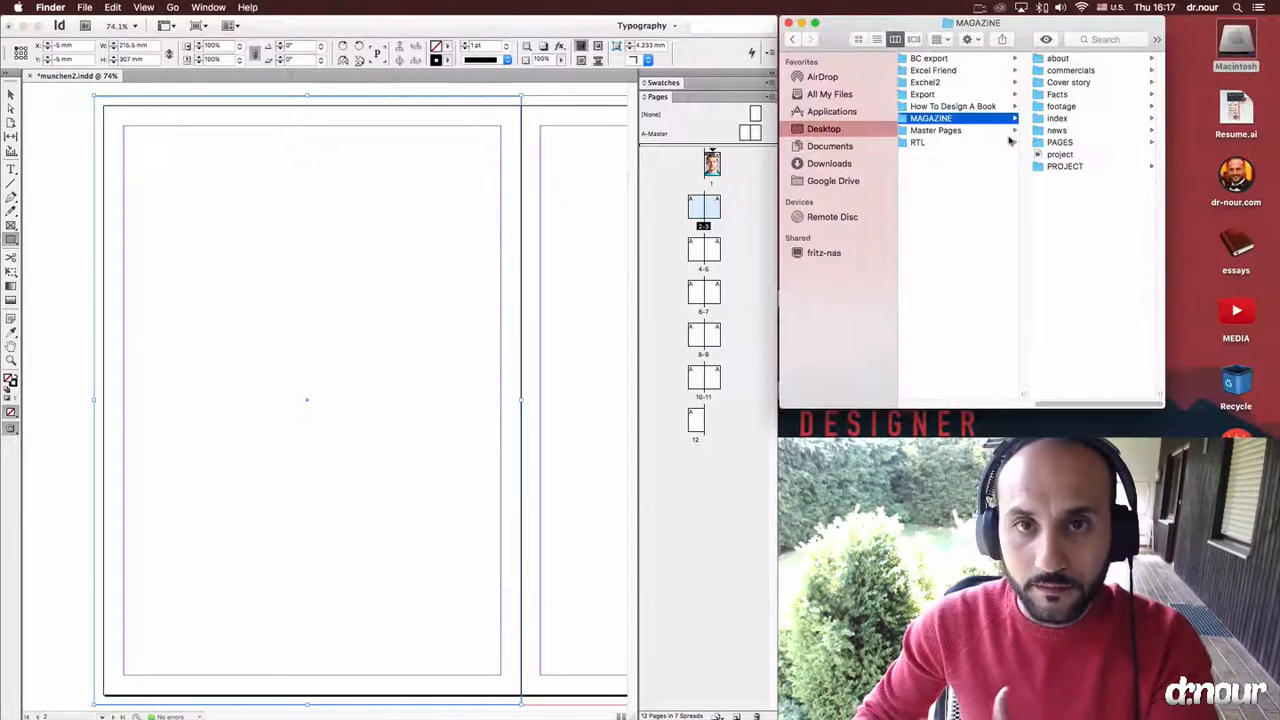
{"action": "left_click", "coordinate": [1066, 72]}
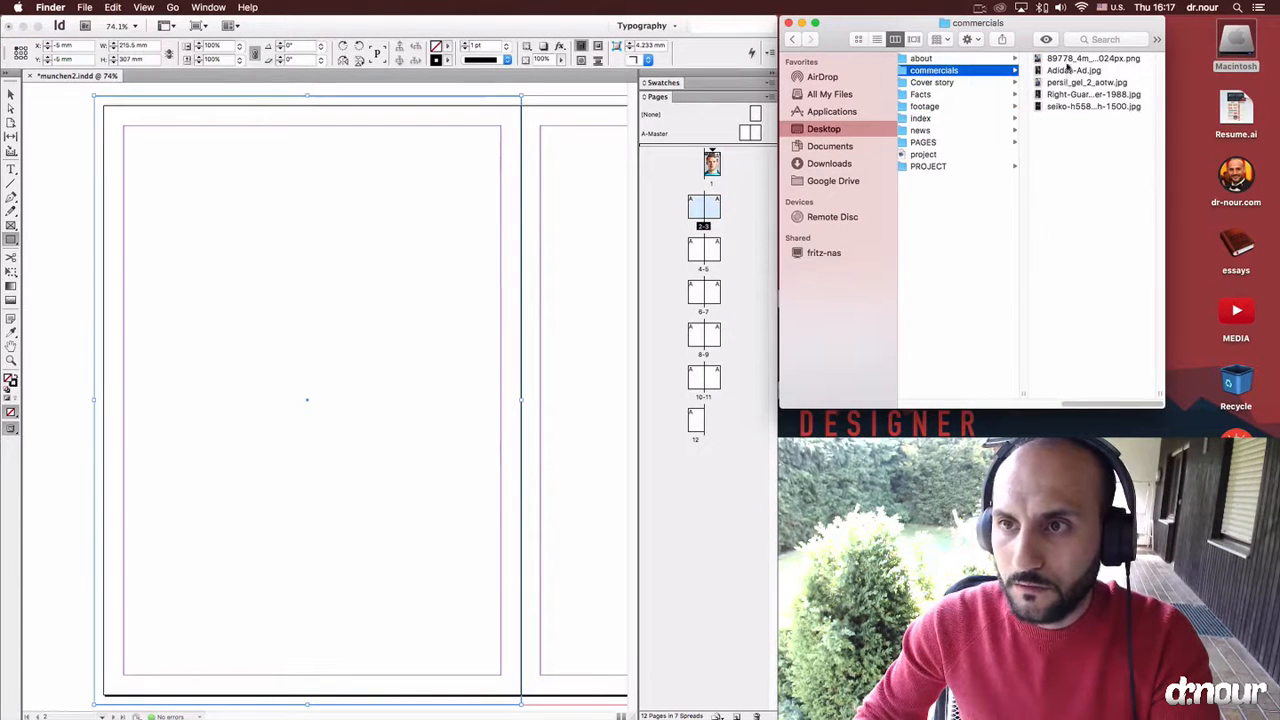
{"action": "left_click", "coordinate": [1068, 60]}
{"action": "left_click_drag", "start_coordinate": [975, 62], "coordinate": [258, 242]}
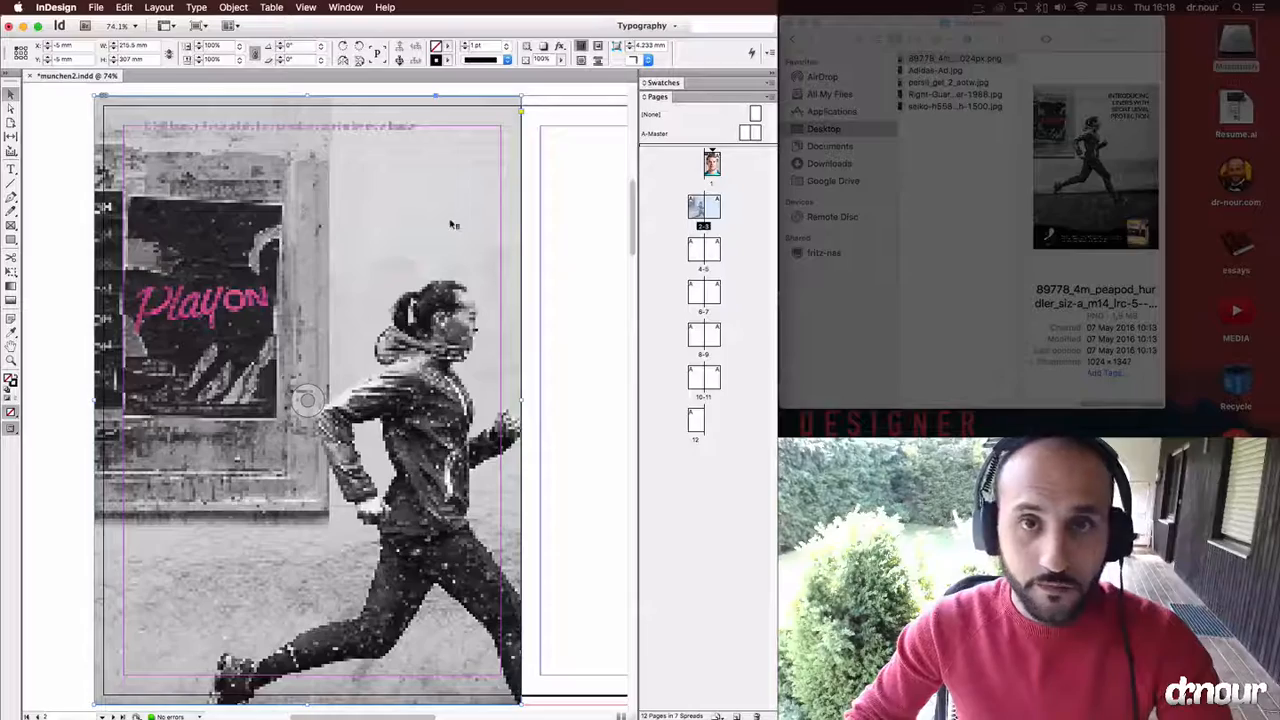
Fit the placed advertisement proportionally inside its frame on page 2.
{"action": "right_click", "coordinate": [450, 224]}
{"action": "mouse_move", "coordinate": [485, 358]}
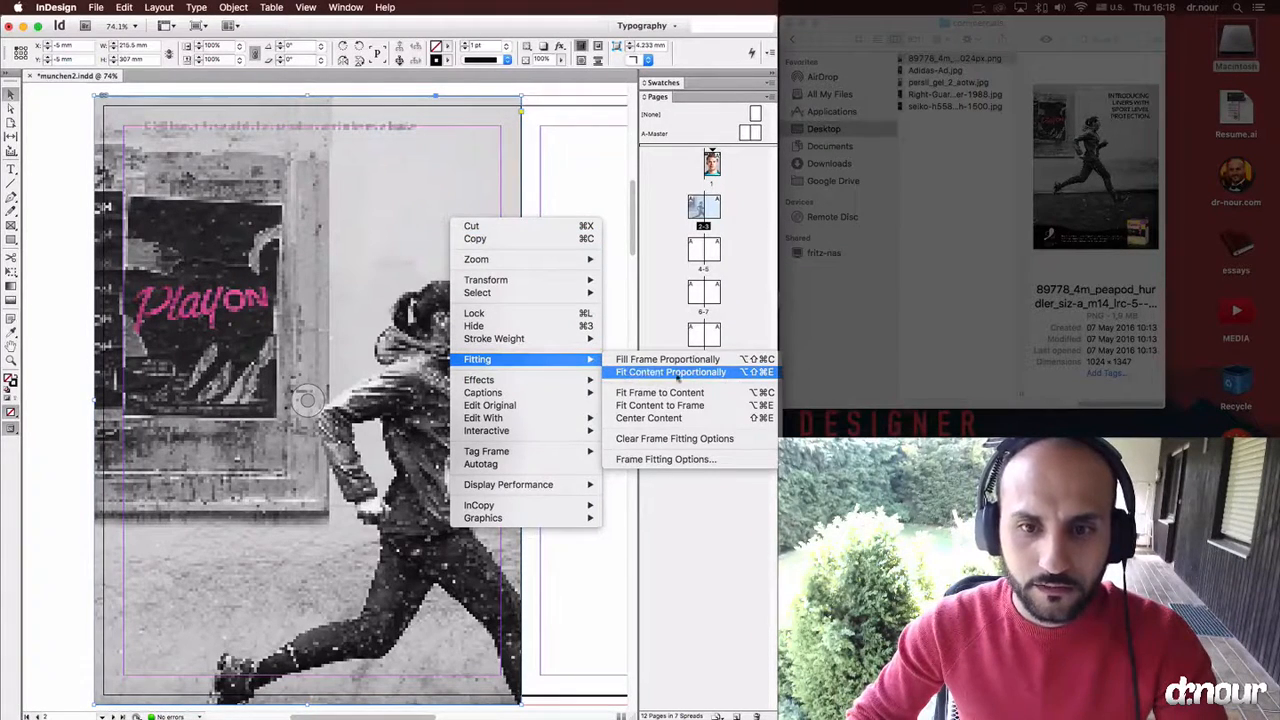
{"action": "left_click", "coordinate": [353, 196]}
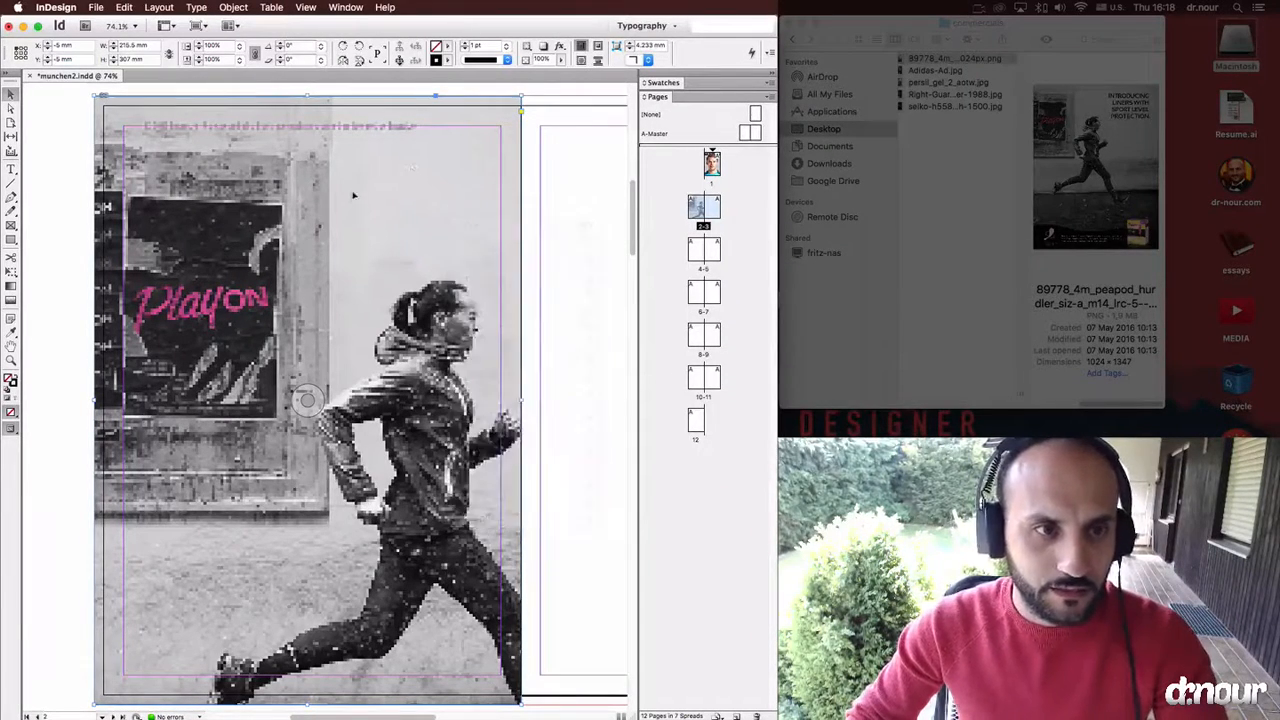
{"action": "key", "text": "super+alt+shift+e"}
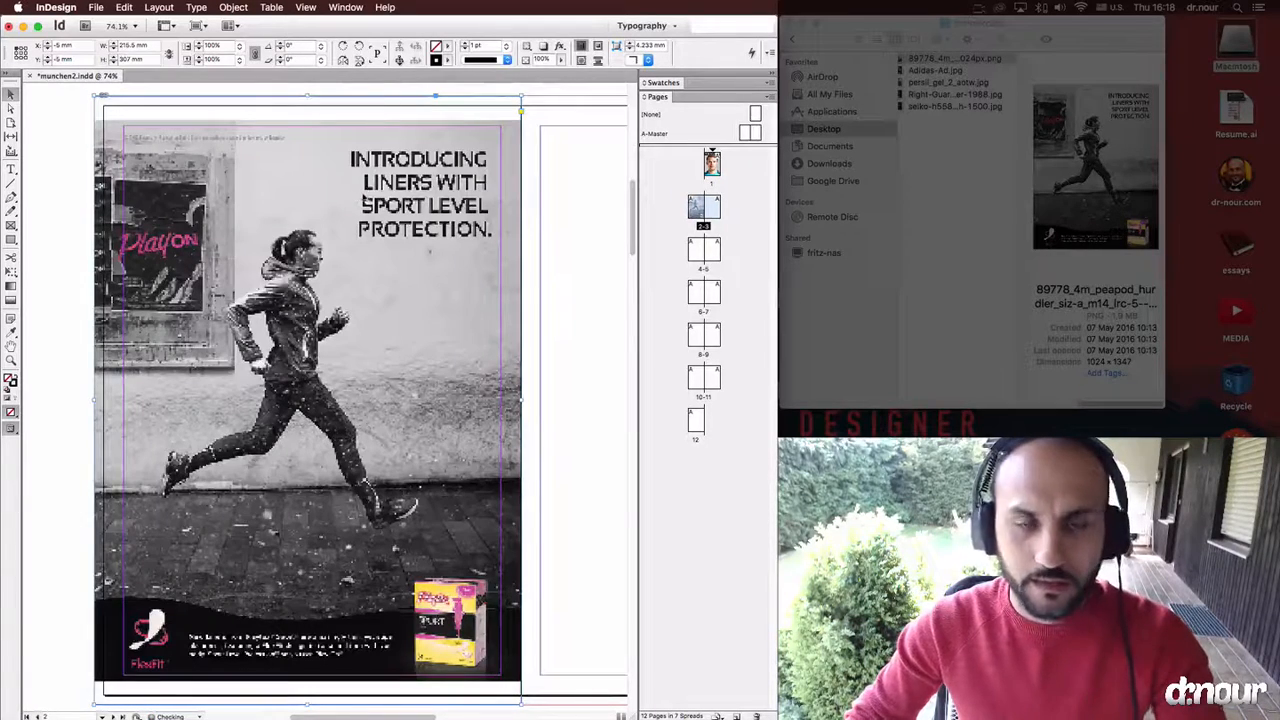
{"action": "left_click", "coordinate": [540, 197]}
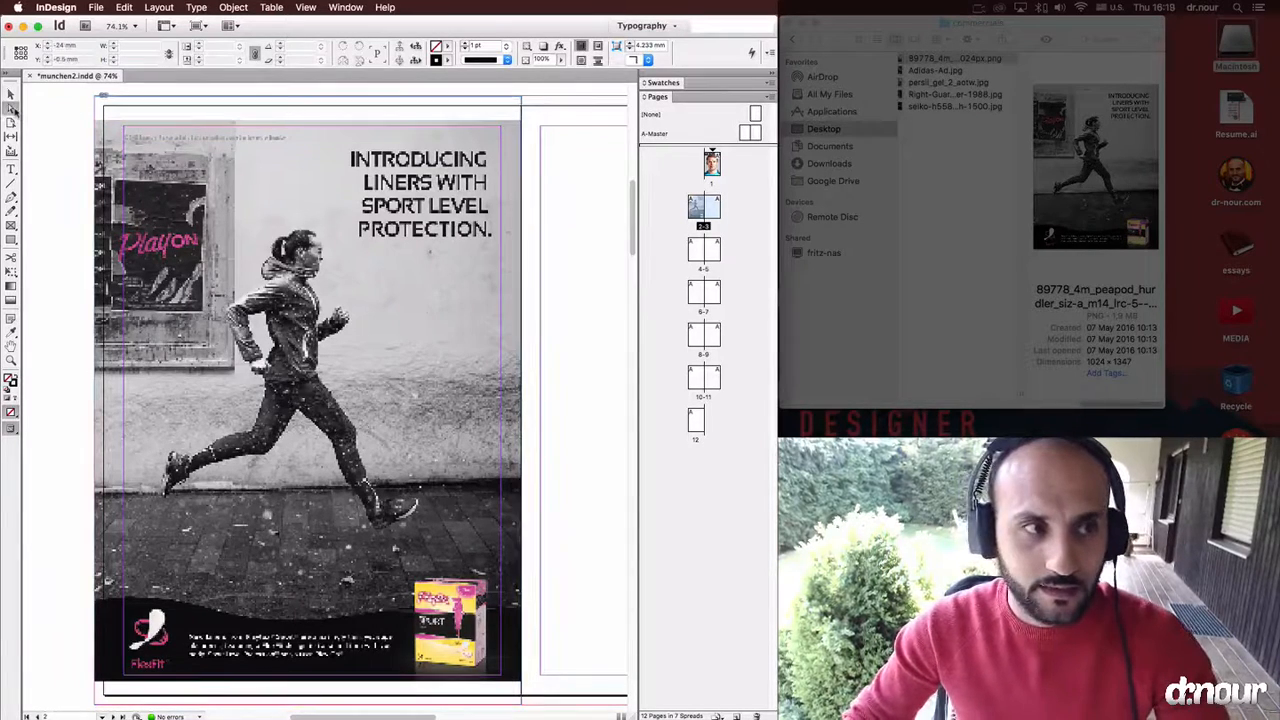
Enlarge the advertisement image inside its frame to about 233.5 × 307 mm so it fills the full height, and preview the page.
{"action": "left_click", "coordinate": [295, 259]}
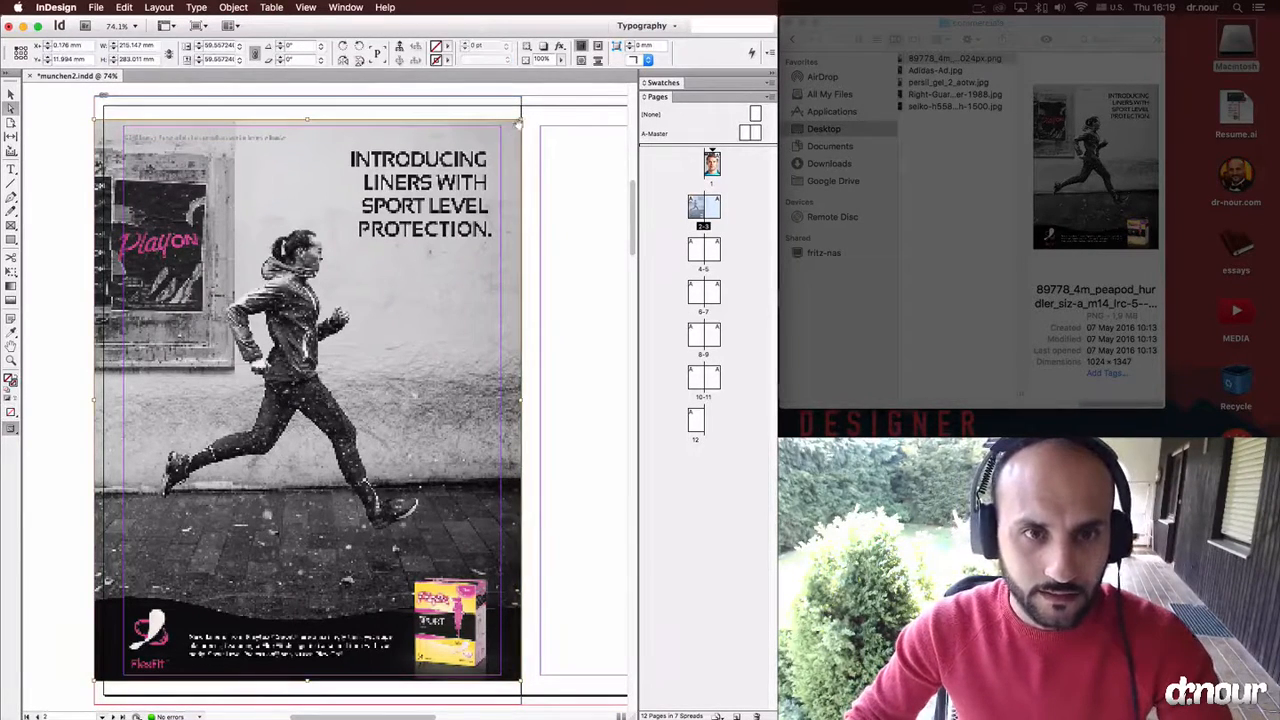
{"action": "left_click_drag", "start_coordinate": [523, 127], "coordinate": [540, 96]}
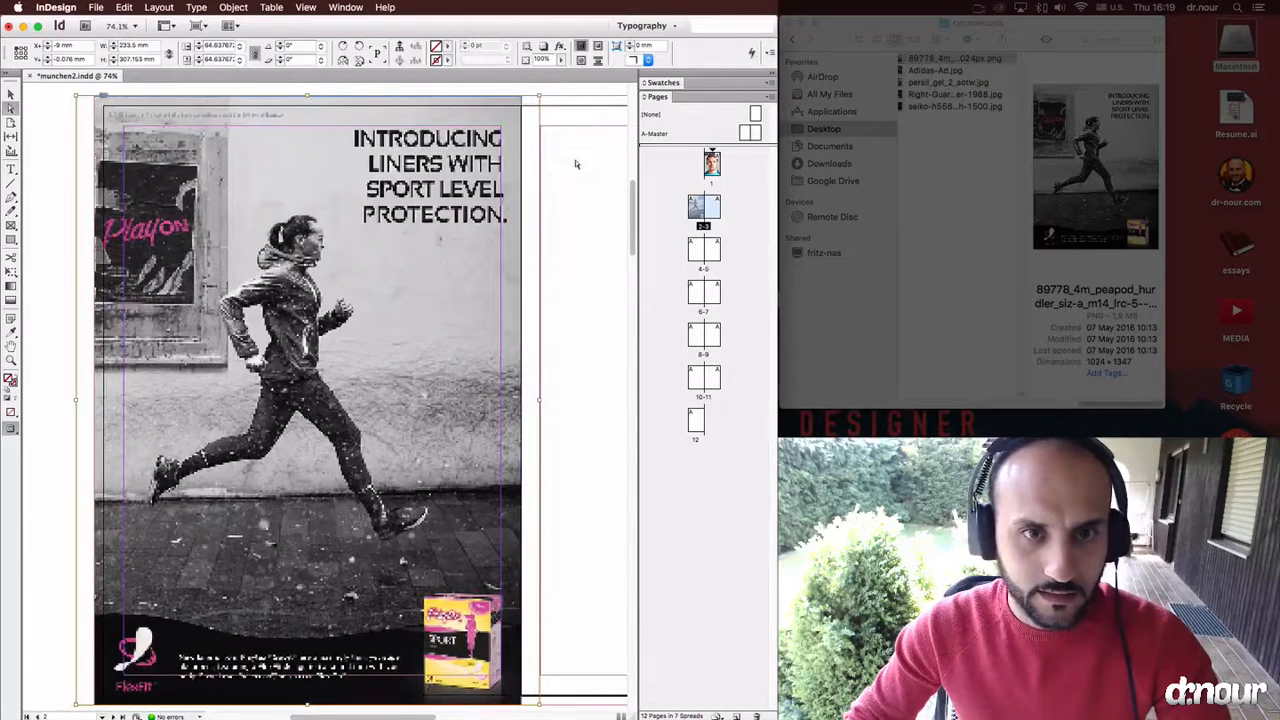
{"action": "key", "text": "w"}
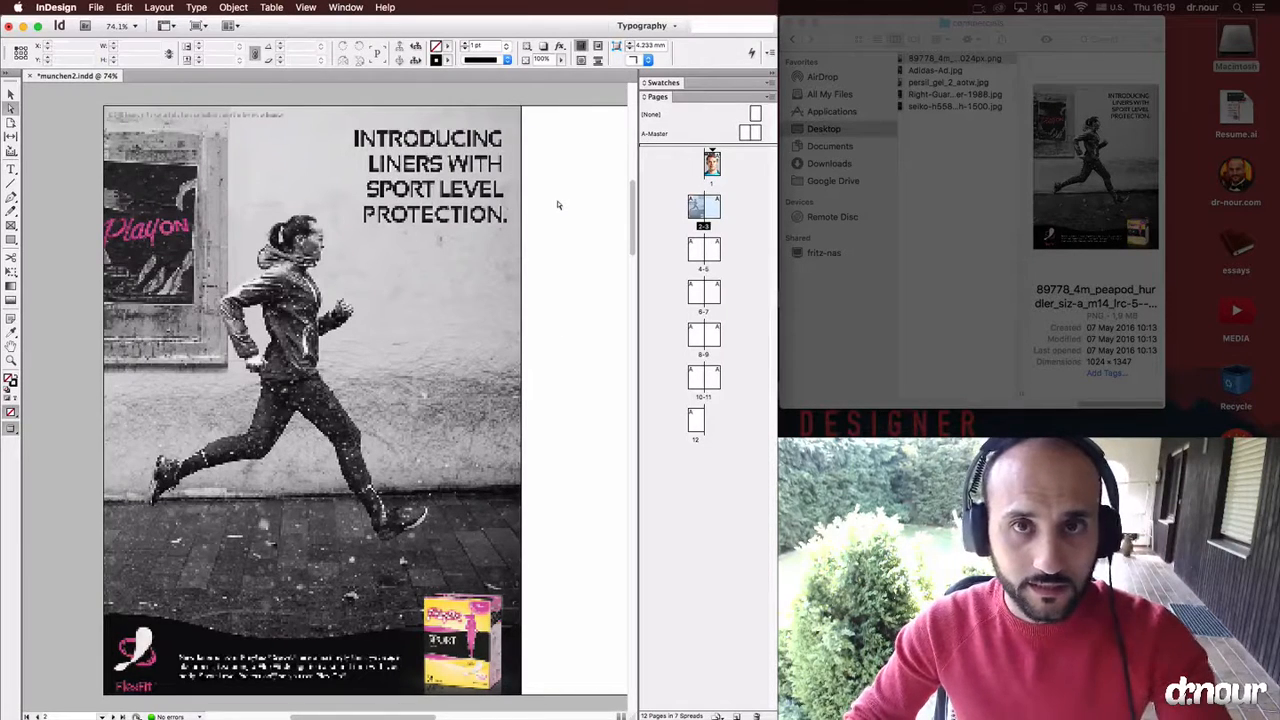
Set the document's display performance to High Quality Display and preview the page.
{"action": "key", "text": "w"}
{"action": "right_click", "coordinate": [450, 197]}
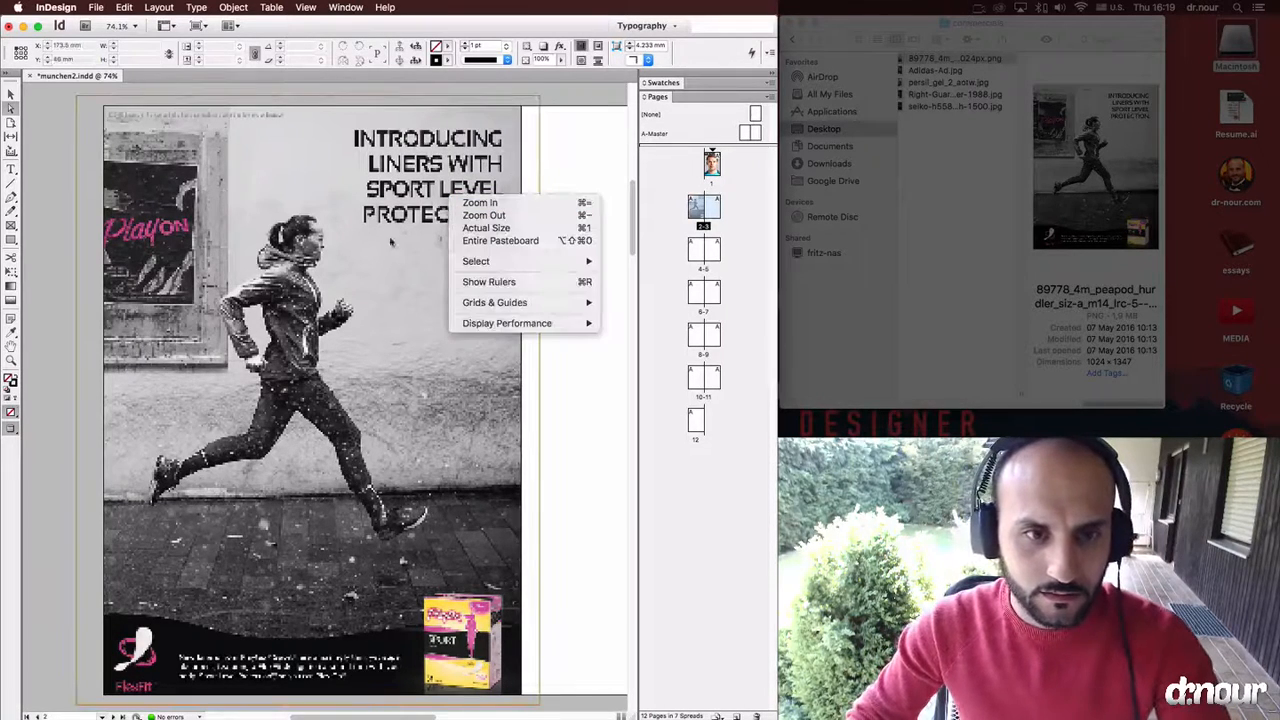
{"action": "mouse_move", "coordinate": [578, 330]}
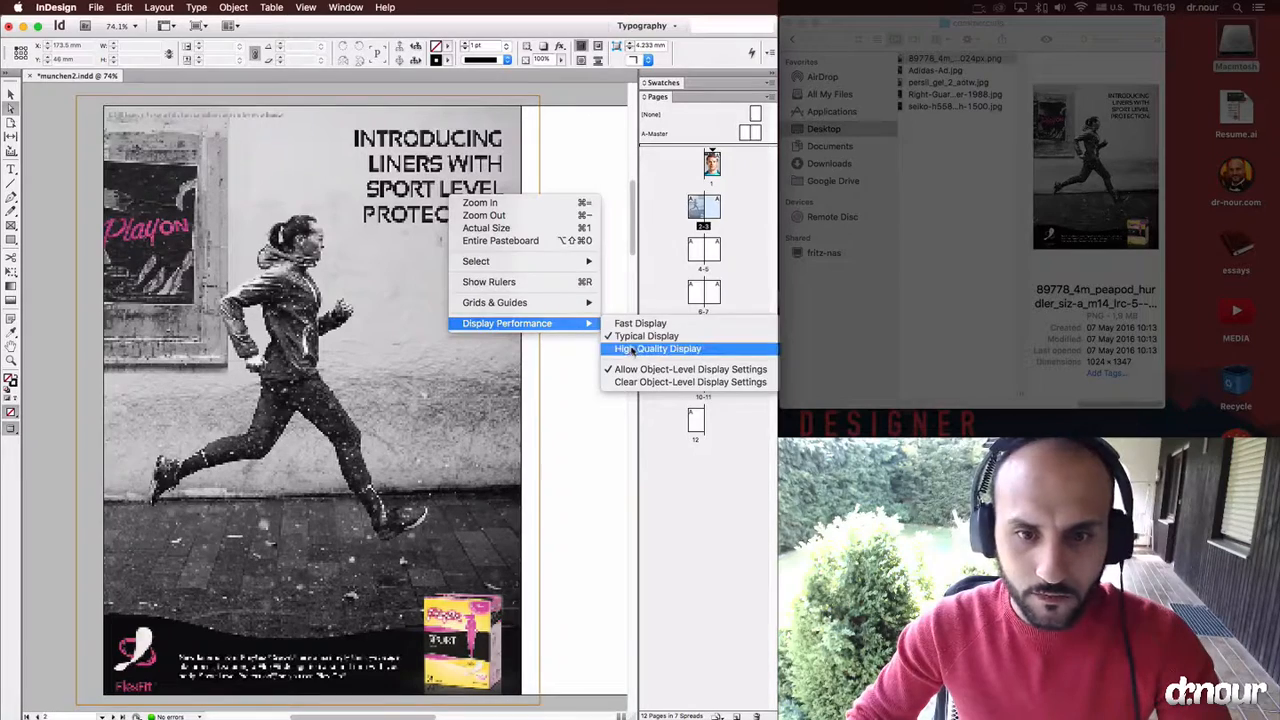
{"action": "left_click", "coordinate": [615, 349]}
{"action": "key", "text": "w"}
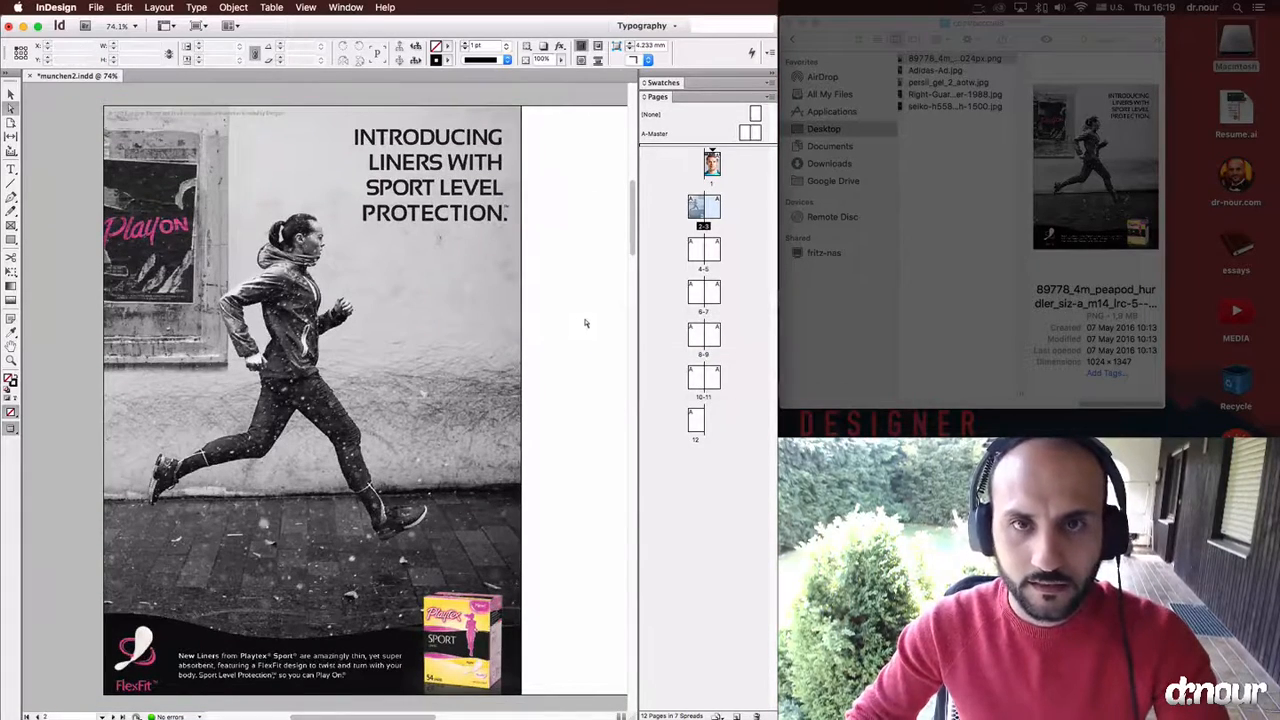
Set the stroke weight of the advertisement's frame to 0 pt.
{"action": "left_click_drag", "start_coordinate": [585, 318], "coordinate": [553, 306]}
{"action": "left_click", "coordinate": [420, 203]}
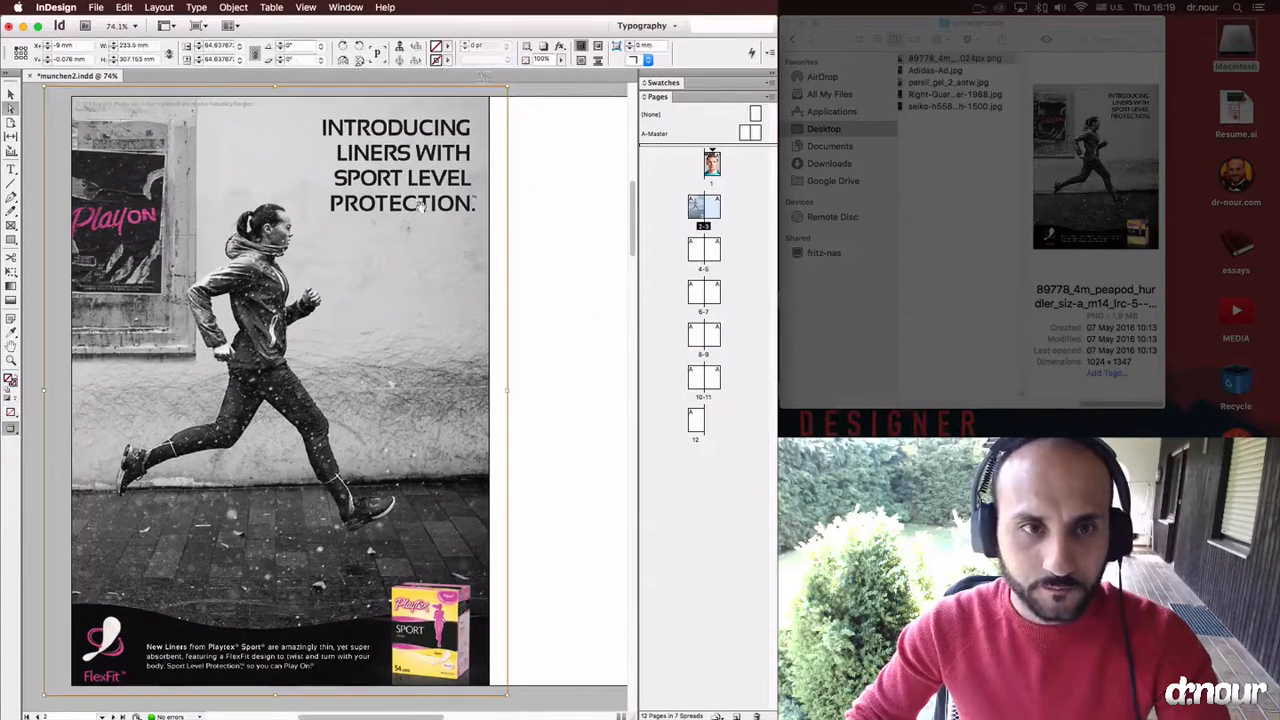
{"action": "key", "text": "v"}
{"action": "left_click", "coordinate": [546, 169]}
{"action": "left_click", "coordinate": [460, 200]}
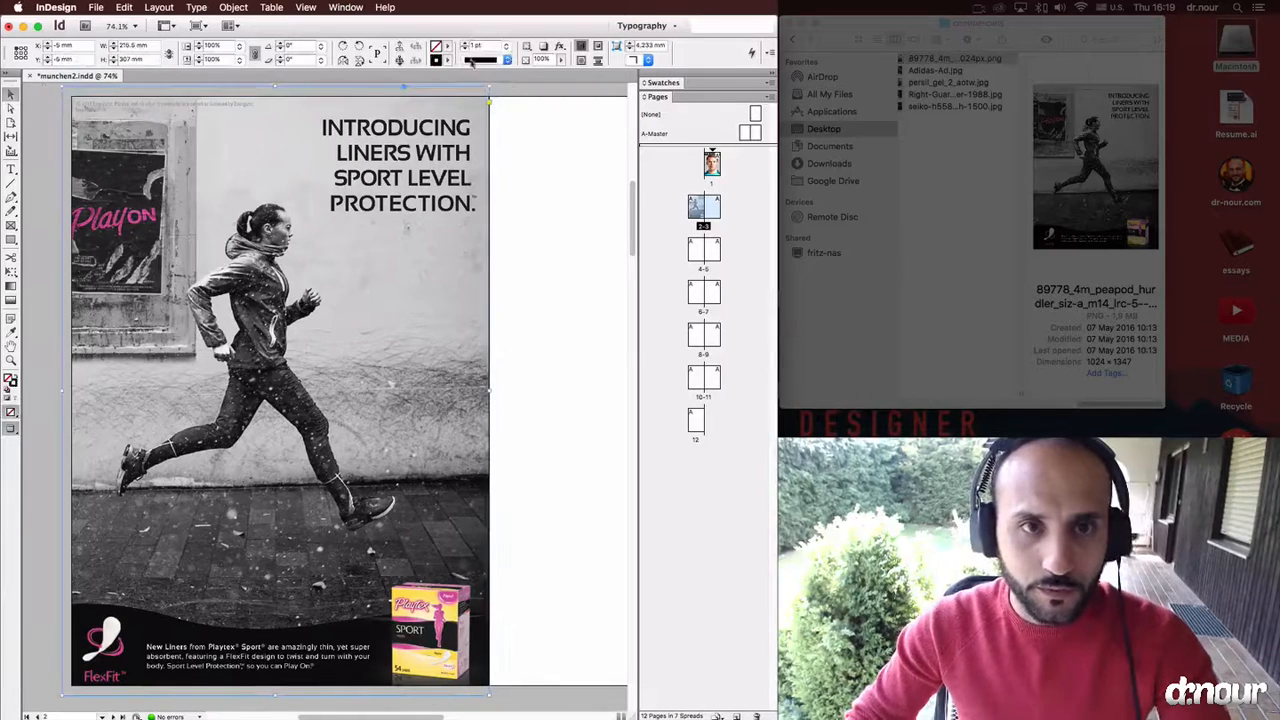
{"action": "left_click", "coordinate": [507, 47]}
{"action": "left_click", "coordinate": [503, 62]}
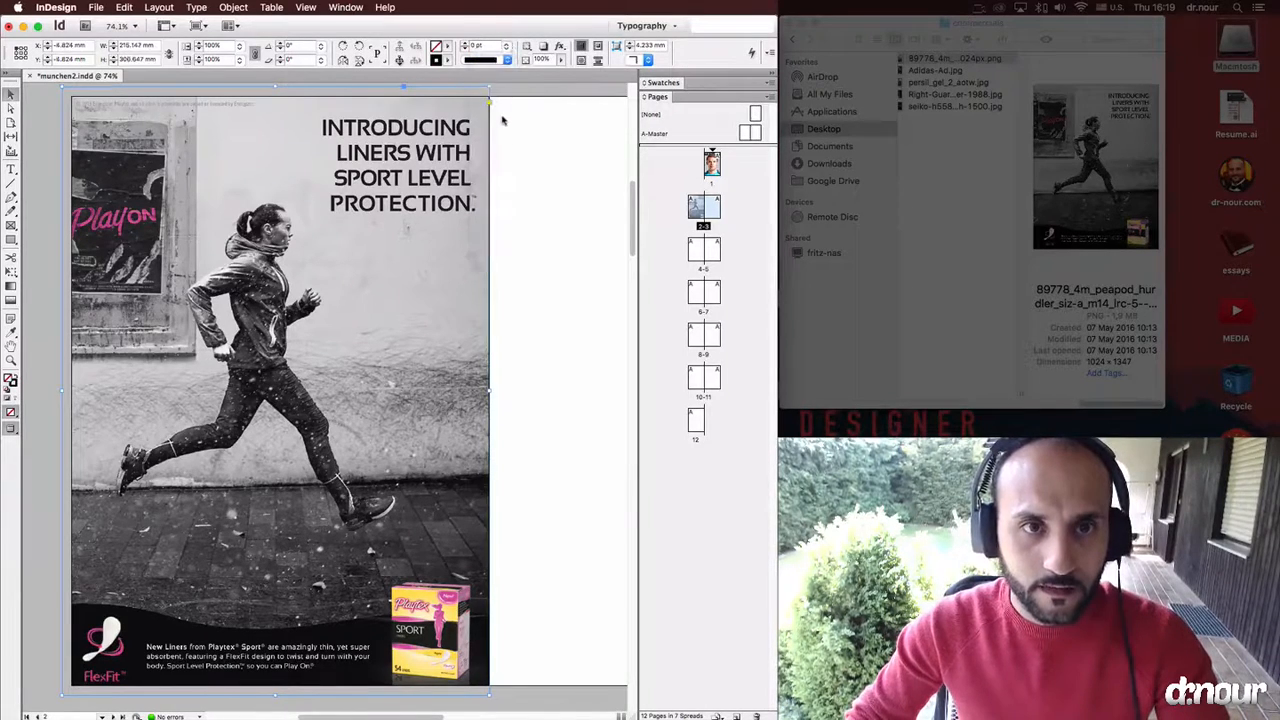
{"action": "left_click", "coordinate": [500, 145]}
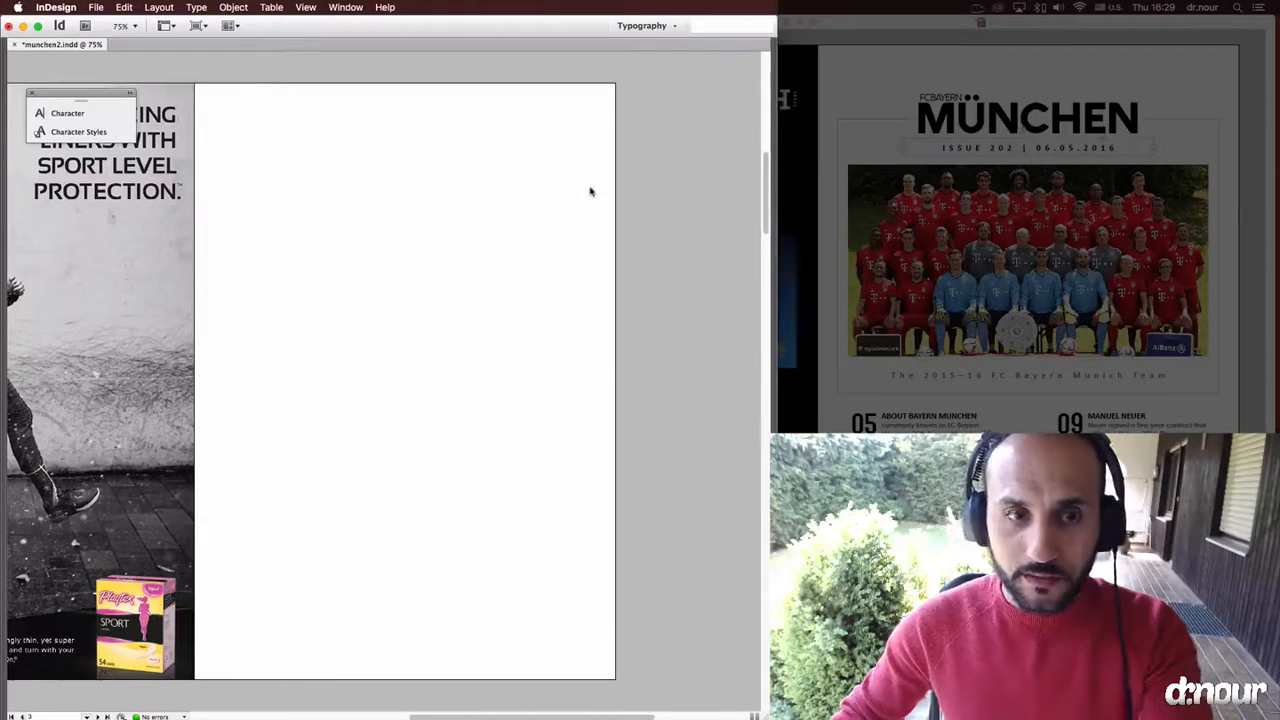
Draw a text frame about 139 × 50 mm near the top of page 3 and center its placeholder text.
{"action": "left_click_drag", "start_coordinate": [277, 143], "coordinate": [554, 249]}
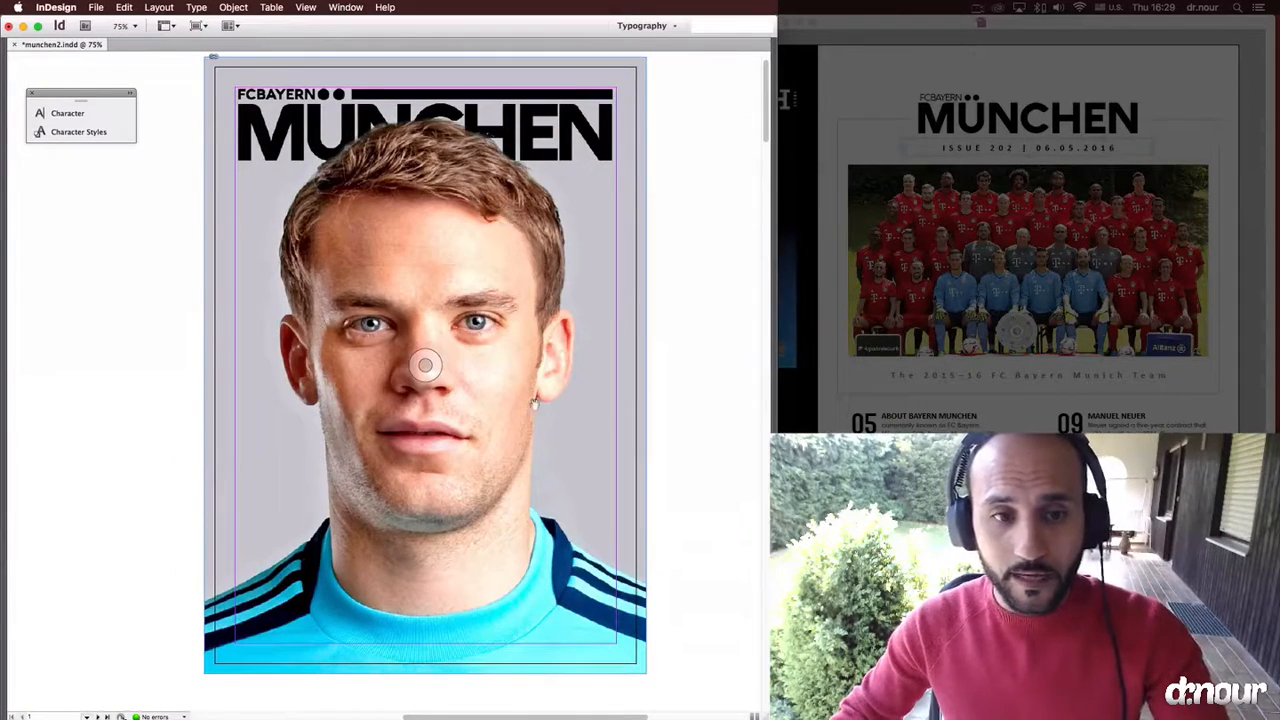
{"action": "scroll", "coordinate": [505, 400], "scroll_direction": "down", "scroll_amount": 10}
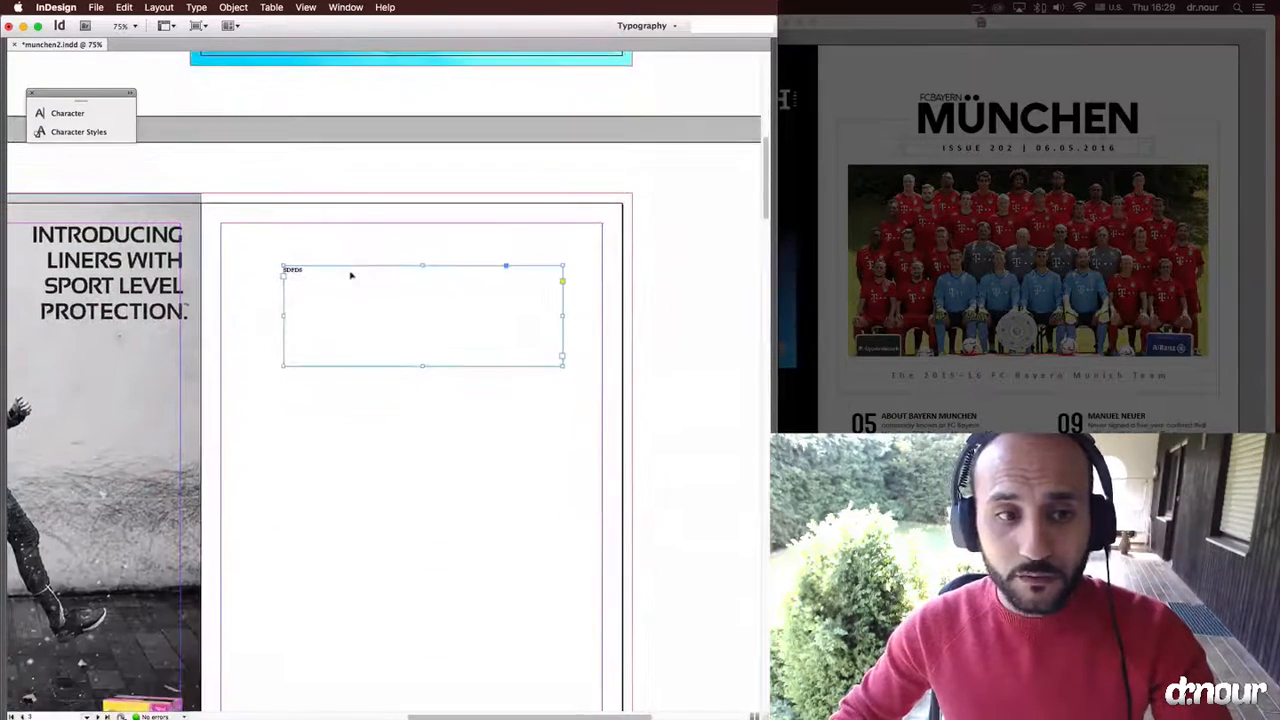
{"action": "double_click", "coordinate": [320, 271]}
{"action": "key", "text": "super+a"}
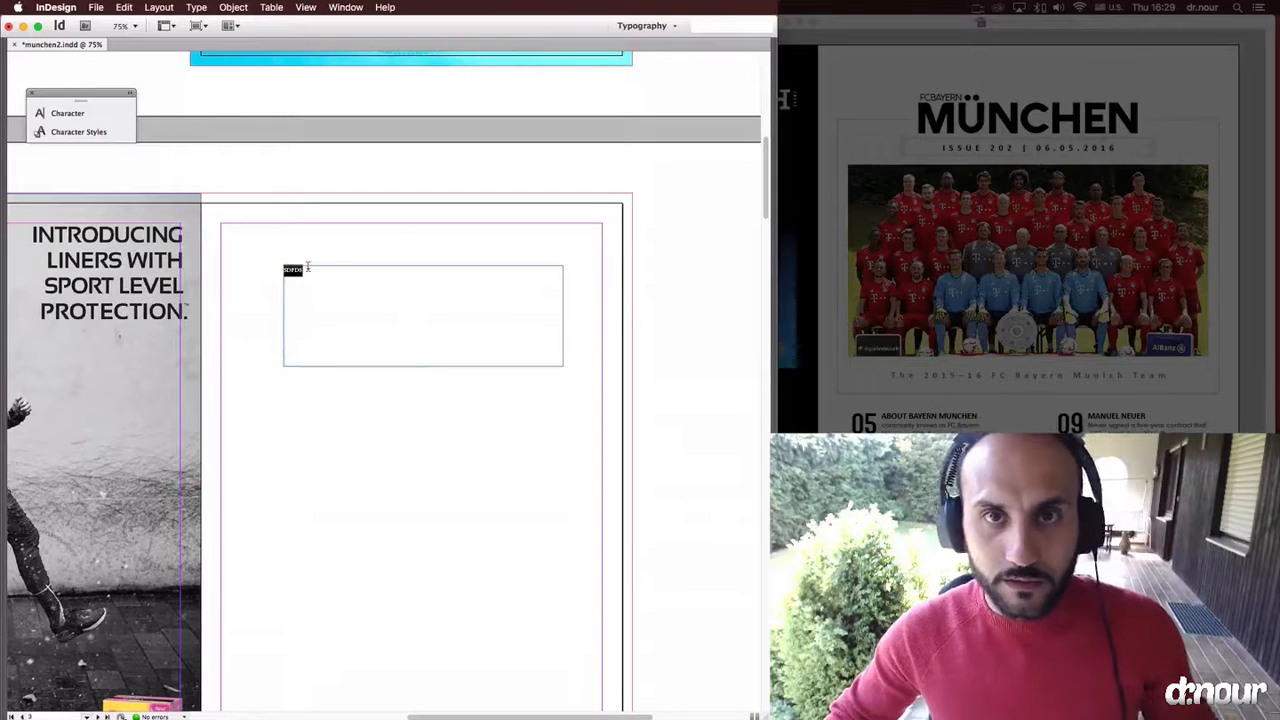
{"action": "left_click", "coordinate": [88, 114]}
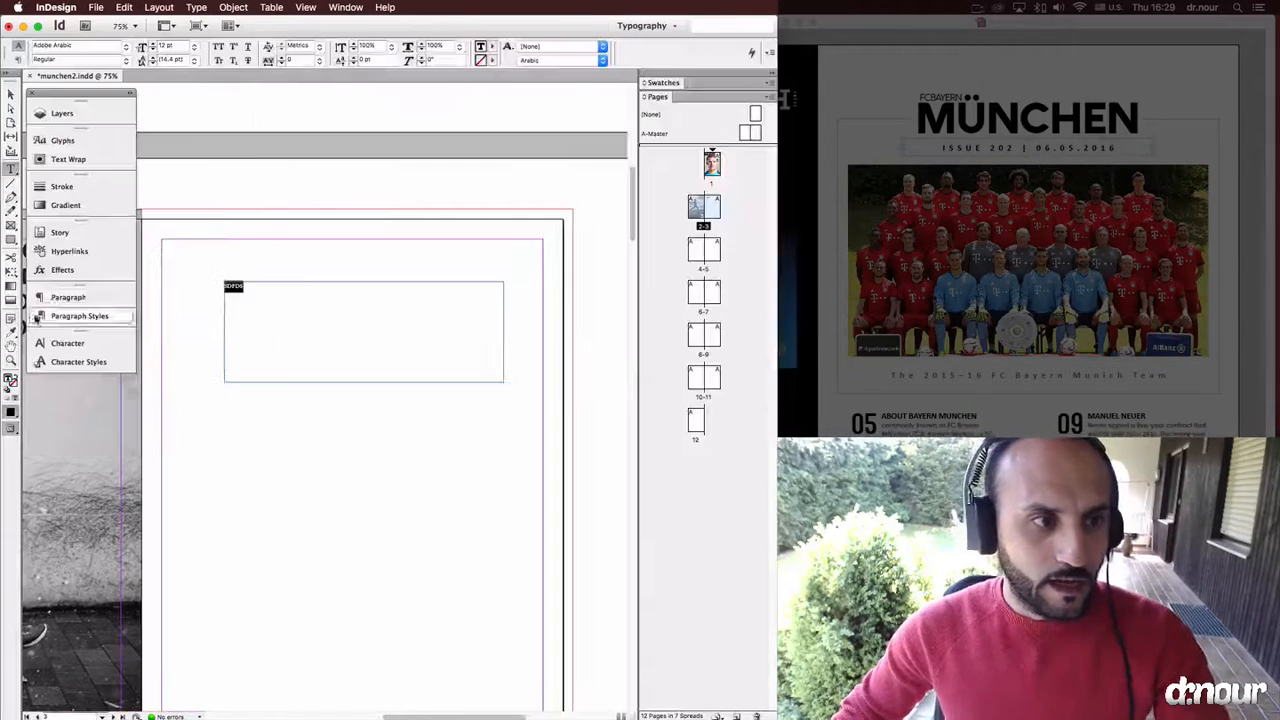
{"action": "left_click", "coordinate": [78, 297]}
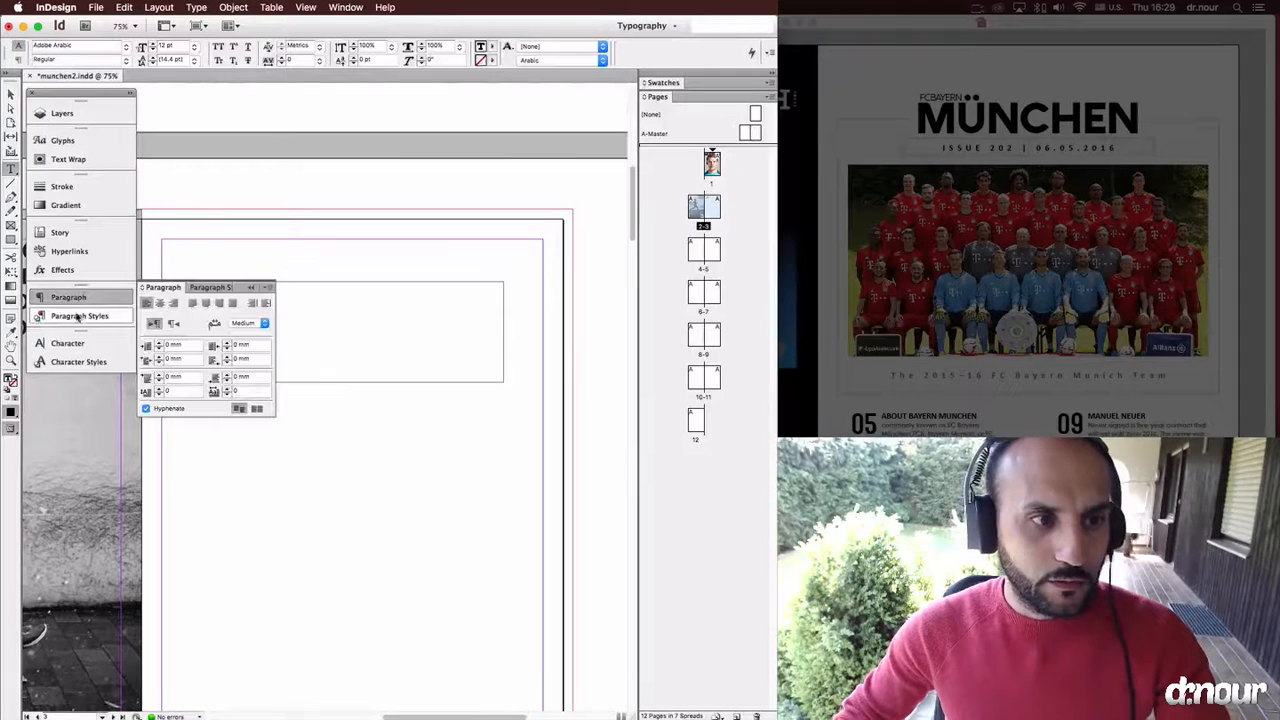
{"action": "left_click", "coordinate": [160, 302]}
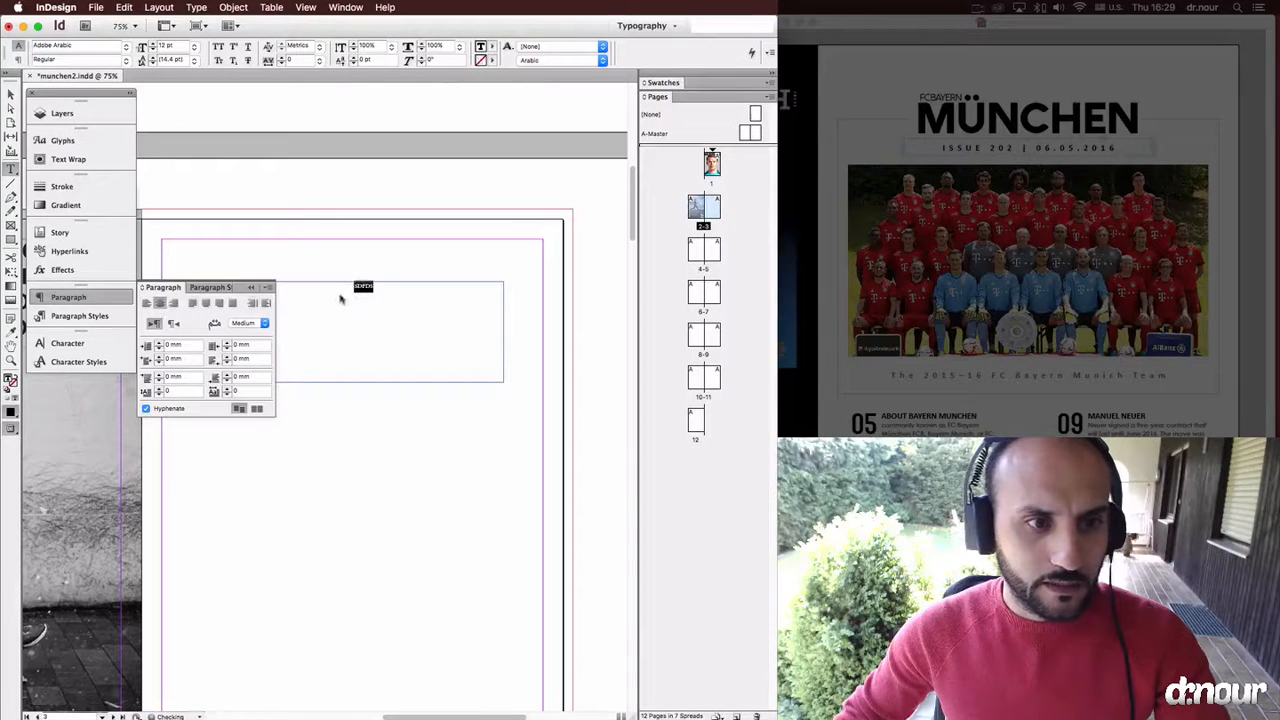
Set the font of the selected placeholder text to Aquawax Black.
{"action": "left_click", "coordinate": [95, 345]}
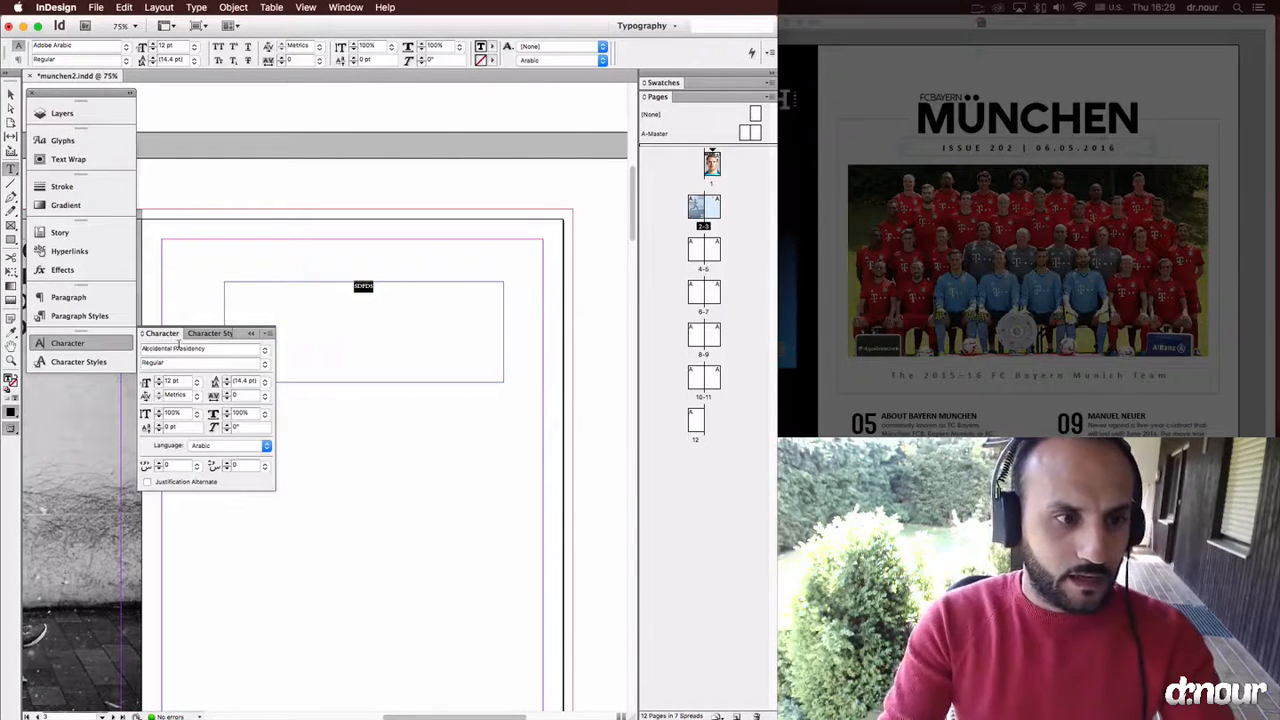
{"action": "type", "text": "aq"}
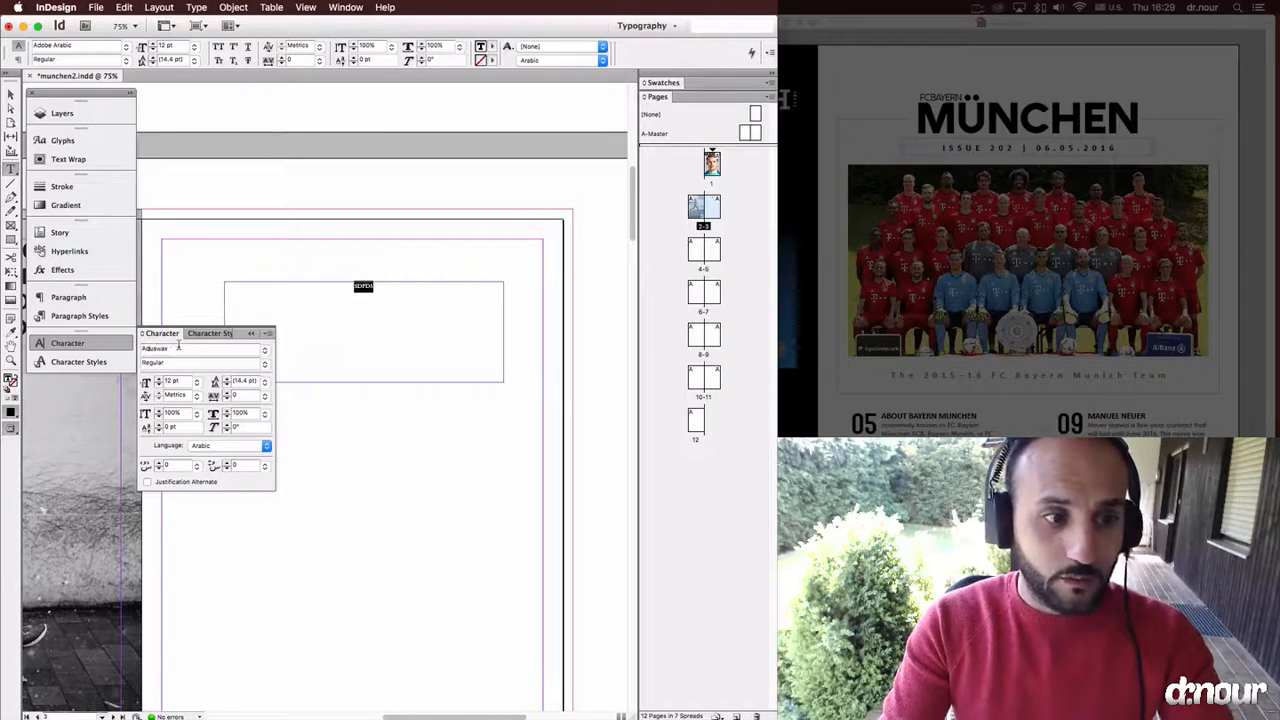
{"action": "key", "text": "Return"}
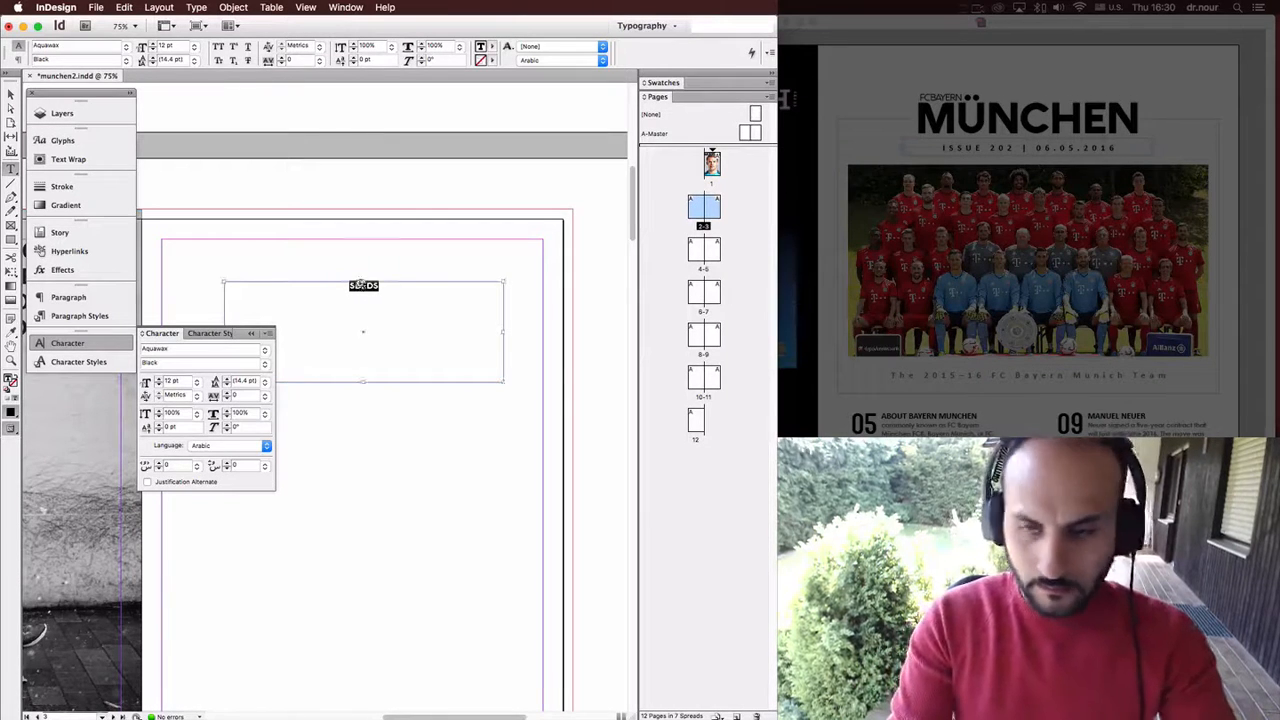
Set the heading's font size to 60 pt and replace its placeholder text with MÜNCHEN.
{"action": "left_click", "coordinate": [177, 381]}
{"action": "key", "text": "shift+Up"}
{"action": "key", "text": "shift+Up"}
{"action": "key", "text": "shift+Up"}
{"action": "key", "text": "shift+Up"}
{"action": "key", "text": "shift+Up"}
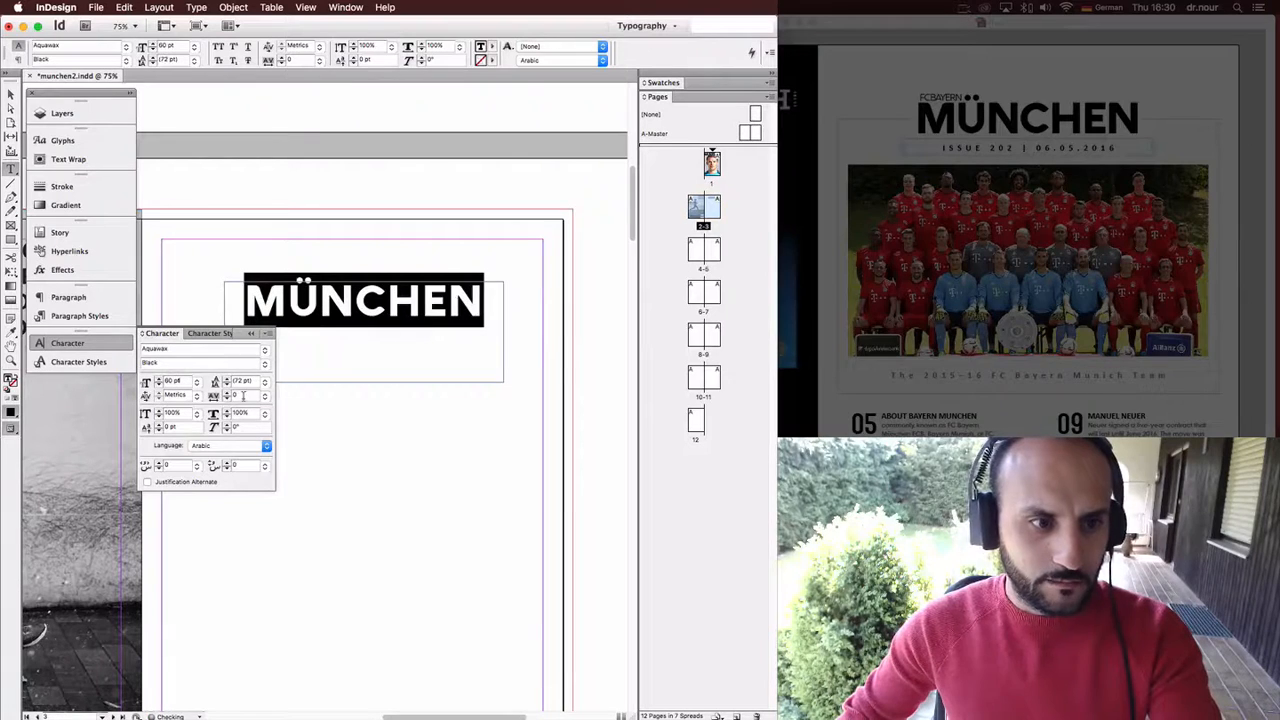
Tighten the MÜNCHEN heading's tracking to -100.
{"action": "left_click", "coordinate": [243, 396]}
{"action": "key", "text": "shift+Down"}
{"action": "key", "text": "shift+Down"}
{"action": "key", "text": "shift+Down"}
{"action": "key", "text": "shift+Down"}
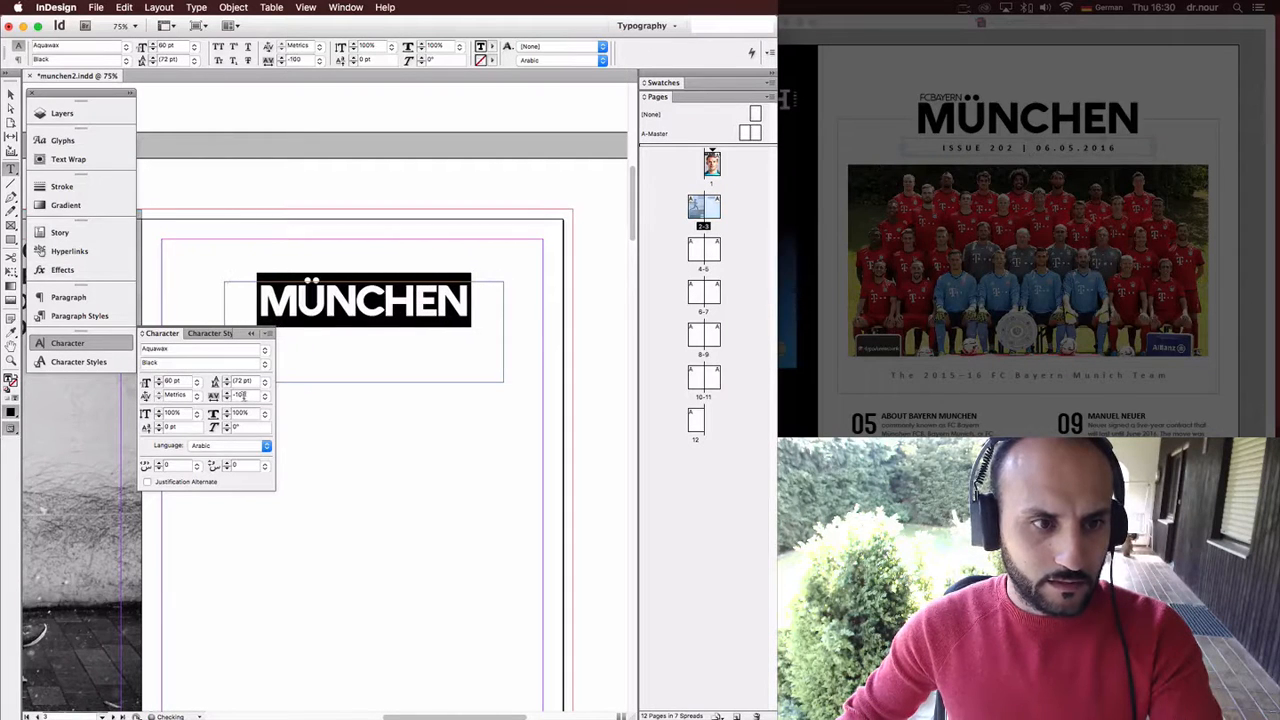
{"action": "key", "text": "Escape"}
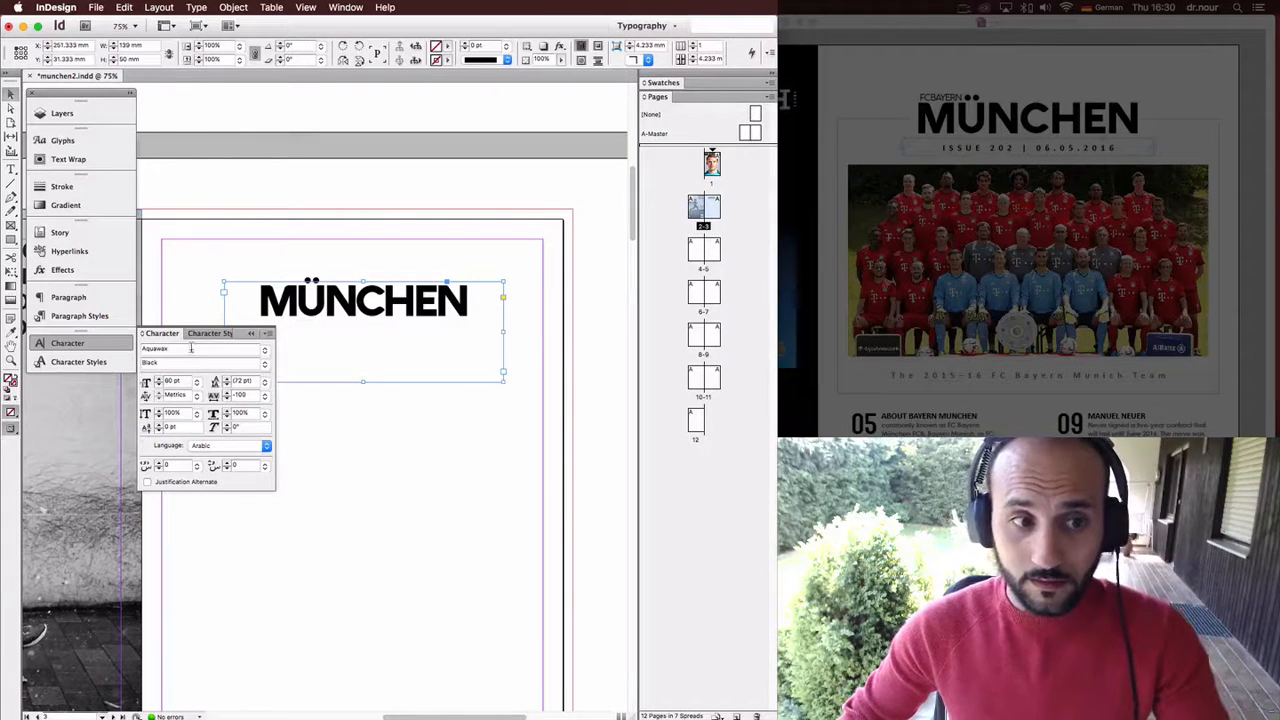
{"action": "left_click", "coordinate": [101, 346]}
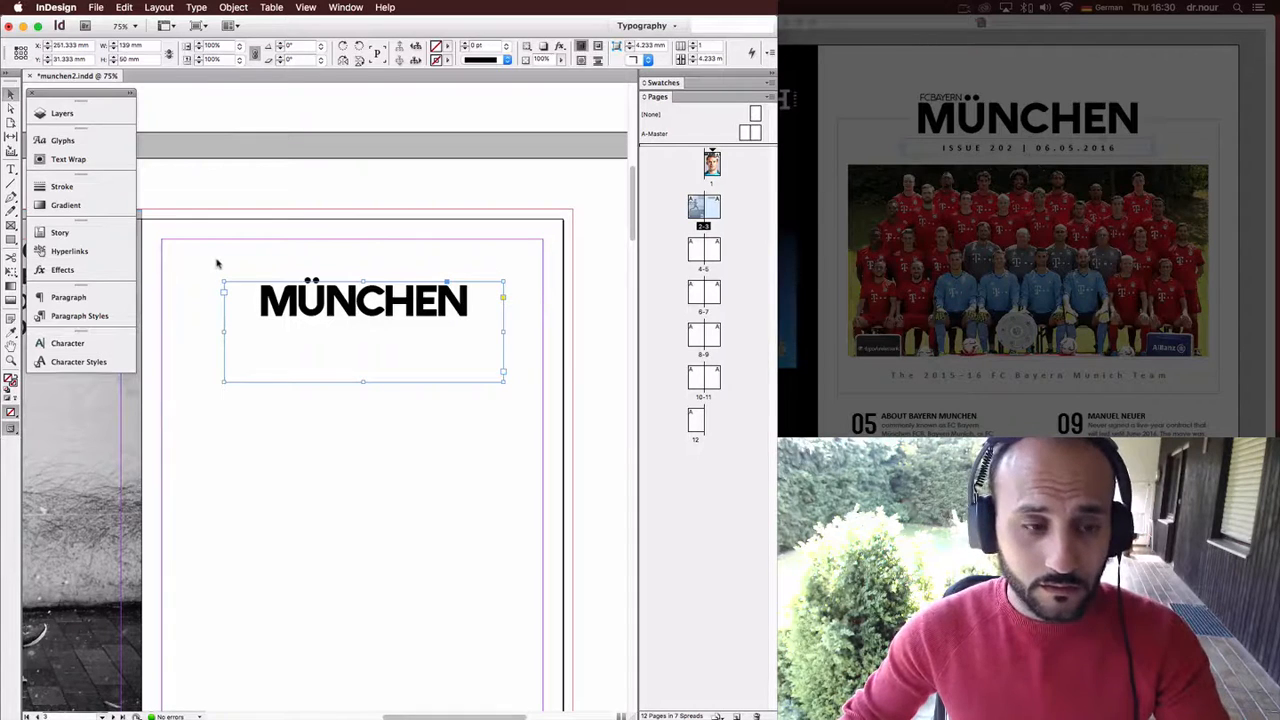
Duplicate the MÜNCHEN heading frame directly below itself and replace the copy's text with FCBAYERN.
{"action": "left_click_drag", "start_coordinate": [363, 381], "coordinate": [317, 352]}
{"action": "double_click", "coordinate": [317, 352]}
{"action": "key", "text": "super+a"}
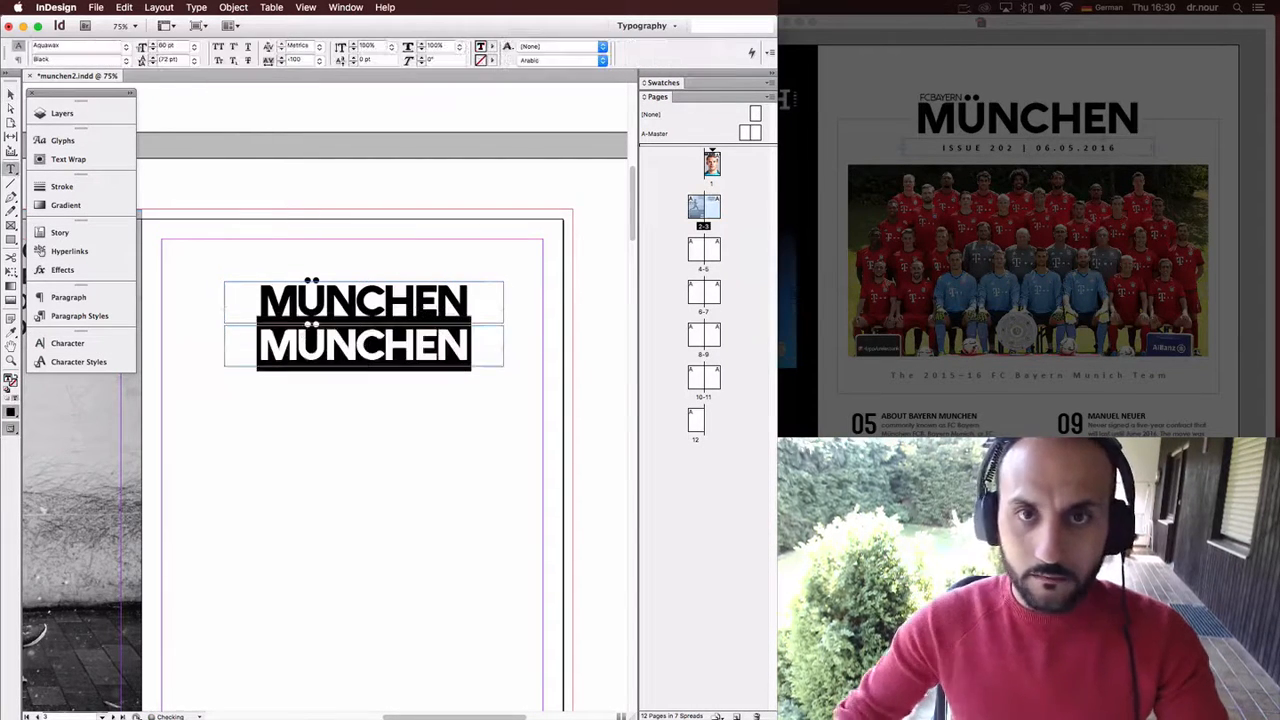
{"action": "type", "text": "FA"}
{"action": "key", "text": "BackSpace"}
{"action": "type", "text": "B"}
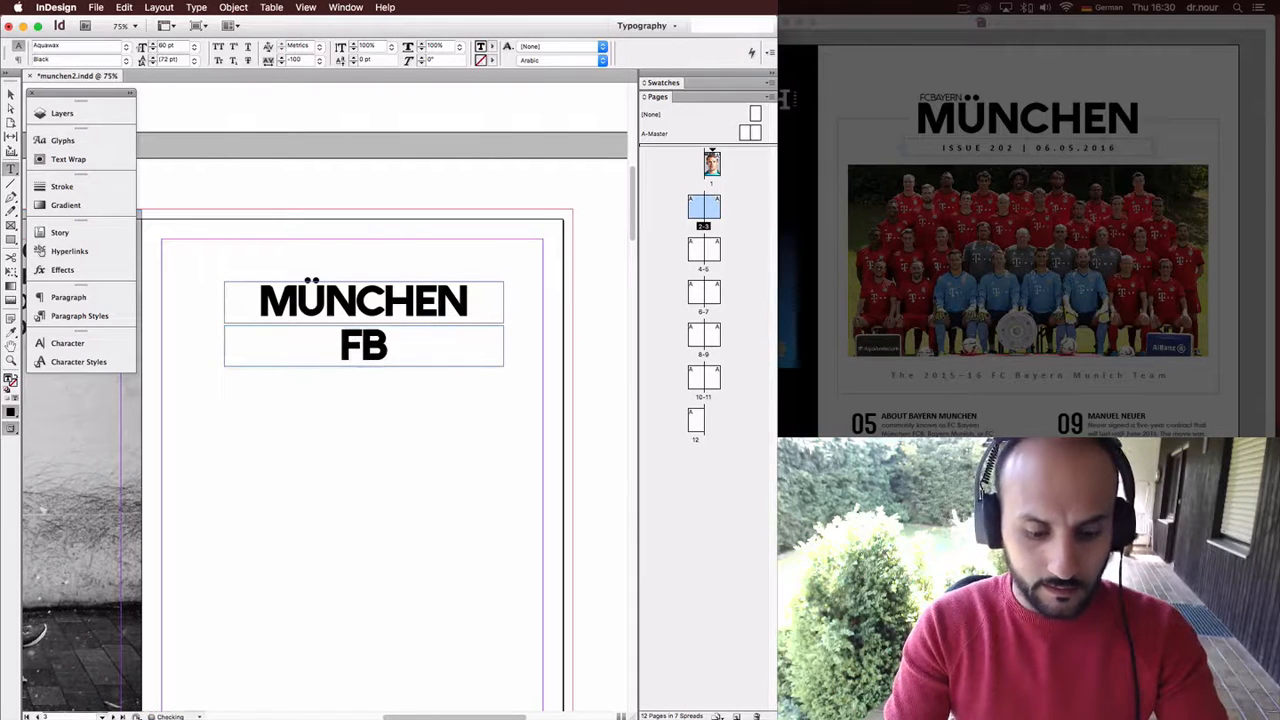
{"action": "key", "text": "BackSpace"}
{"action": "type", "text": "CBAZERN"}
{"action": "key", "text": "BackSpace"}
{"action": "key", "text": "BackSpace"}
{"action": "key", "text": "BackSpace"}
{"action": "key", "text": "super+space"}
{"action": "key", "text": "BackSpace"}
{"action": "type", "text": "yer"}
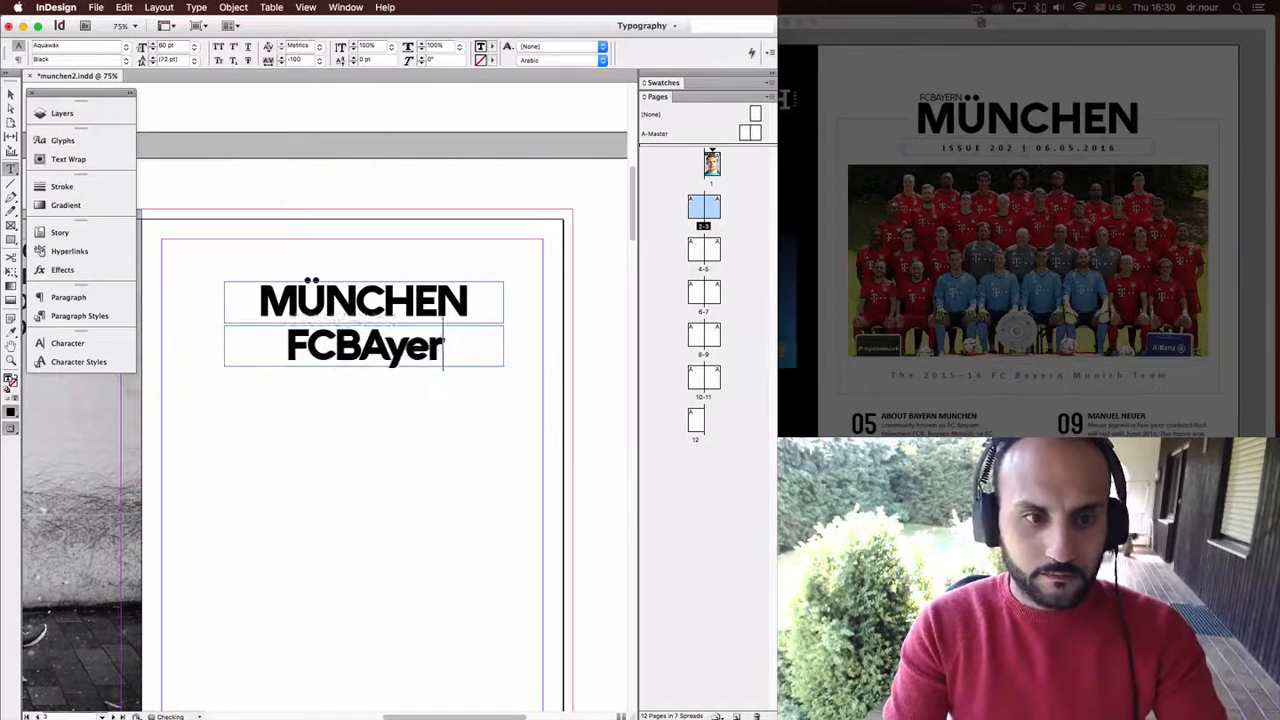
{"action": "key", "text": "BackSpace"}
{"action": "key", "text": "BackSpace"}
{"action": "key", "text": "BackSpace"}
{"action": "type", "text": "YERN"}
{"action": "key", "text": "Escape"}
Move the FCBAYERN frame above the start of MÜNCHEN and scale it proportionally to about 34 mm wide.
{"action": "left_click_drag", "start_coordinate": [503, 366], "coordinate": [325, 273], "text": "shift+super"}
{"action": "key", "text": "z"}
{"action": "left_click_drag", "start_coordinate": [194, 231], "coordinate": [349, 345]}
{"action": "key", "text": "v"}
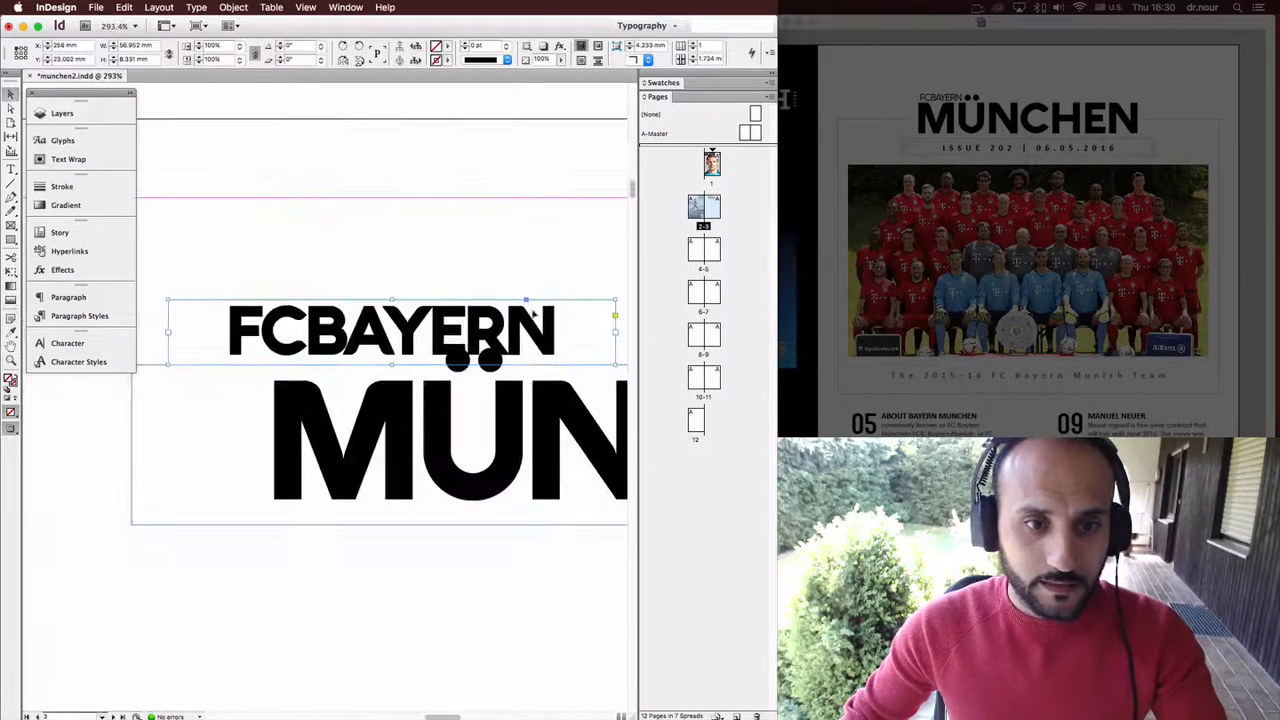
{"action": "key", "text": "e"}
{"action": "left_click_drag", "start_coordinate": [615, 298], "coordinate": [424, 327], "text": "shift"}
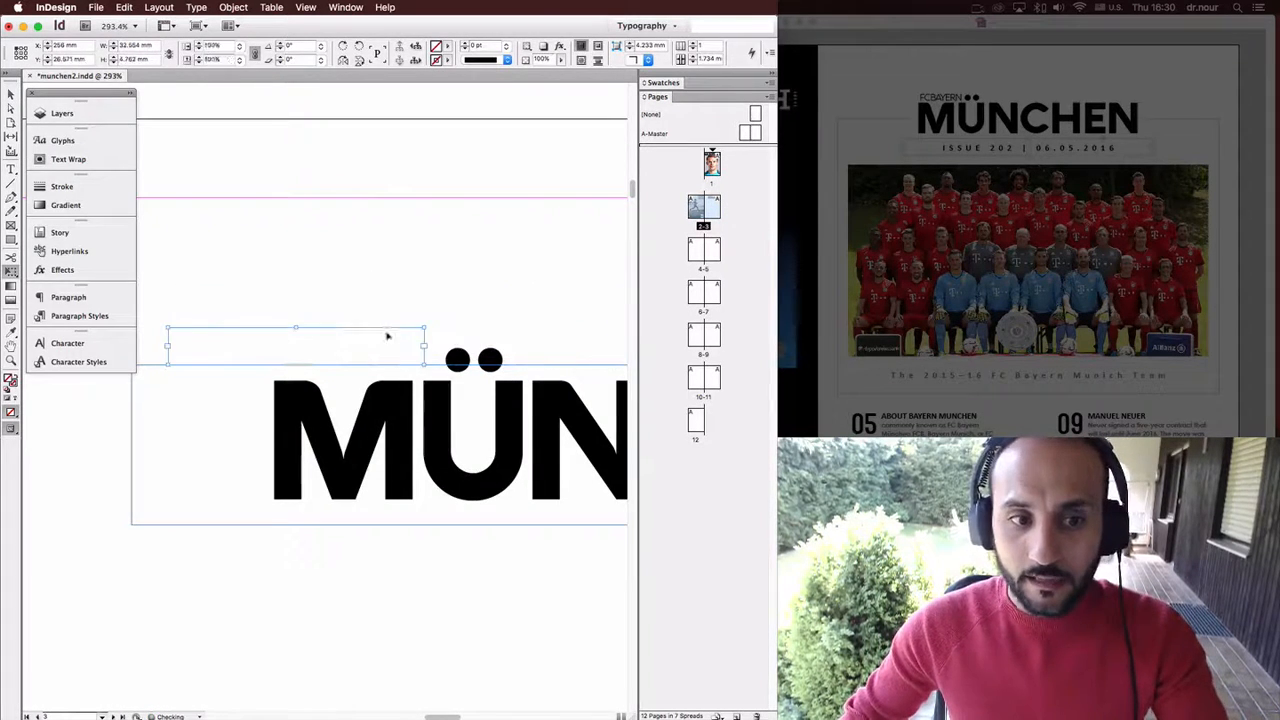
Set the FCBAYERN text to the Light style with tracking of 50.
{"action": "key", "text": "t"}
{"action": "double_click", "coordinate": [350, 343]}
{"action": "left_click", "coordinate": [73, 61]}
{"action": "type", "text": "l"}
{"action": "key", "text": "Return"}
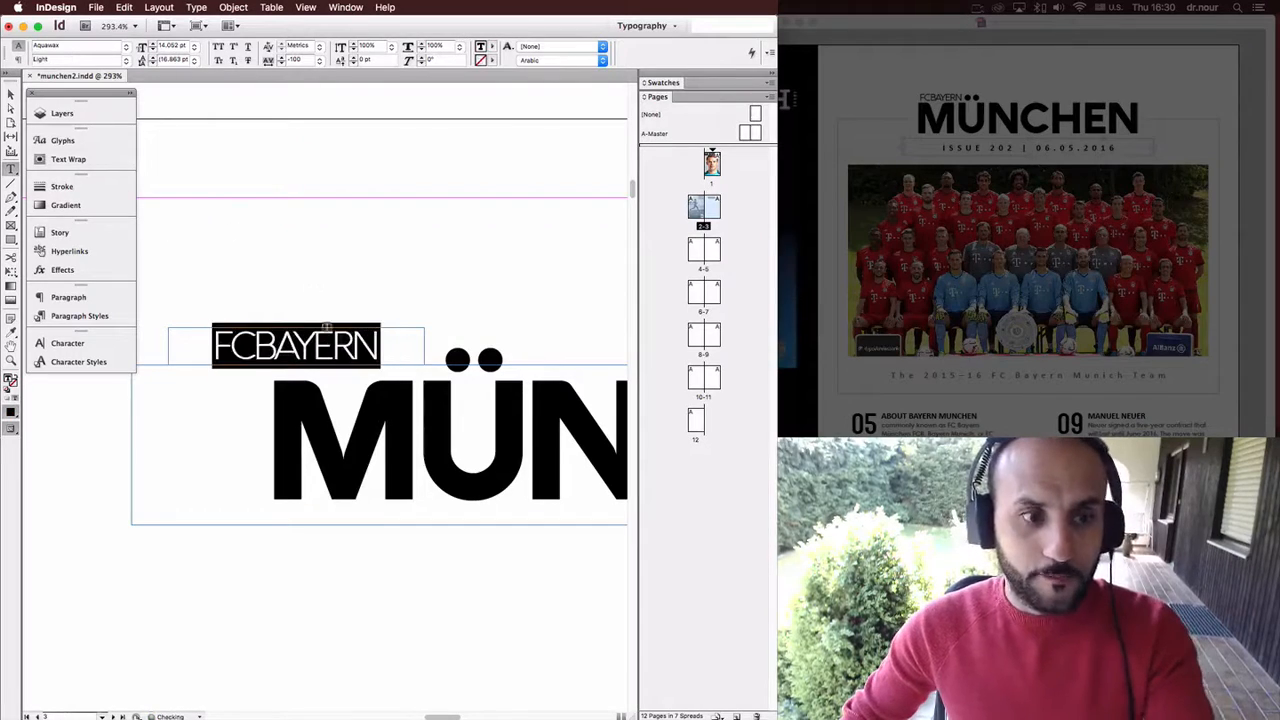
{"action": "left_click", "coordinate": [298, 60]}
{"action": "type", "text": "0"}
{"action": "key", "text": "Return"}
{"action": "key", "text": "Escape"}
Scale FCBAYERN proportionally to about 24 mm wide and align it above the M of MÜNCHEN, beside the umlaut dots.
{"action": "left_click_drag", "start_coordinate": [168, 328], "coordinate": [288, 358], "text": "shift"}
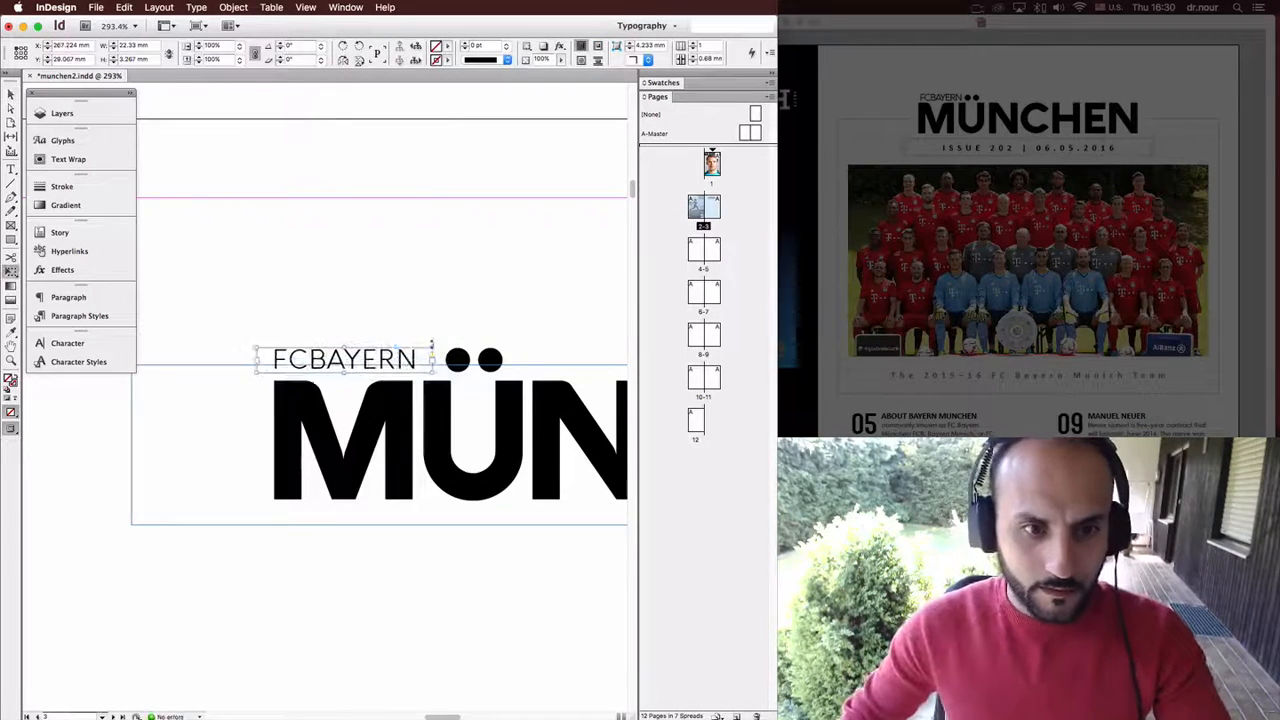
{"action": "key", "text": "v"}
{"action": "left_click", "coordinate": [446, 320]}
{"action": "key", "text": "w"}
{"action": "left_click_drag", "start_coordinate": [434, 346], "coordinate": [366, 137], "text": "shift"}
Draw an image frame about 164 × 88 mm below the MÜNCHEN heading on page 3.
{"action": "key", "text": "super+minus"}
{"action": "key", "text": "super+minus"}
{"action": "key", "text": "super+minus"}
{"action": "left_click_drag", "start_coordinate": [368, 309], "coordinate": [417, 314]}
{"action": "key", "text": "super+minus"}
{"action": "scroll", "coordinate": [414, 325], "scroll_direction": "down", "scroll_amount": 3}
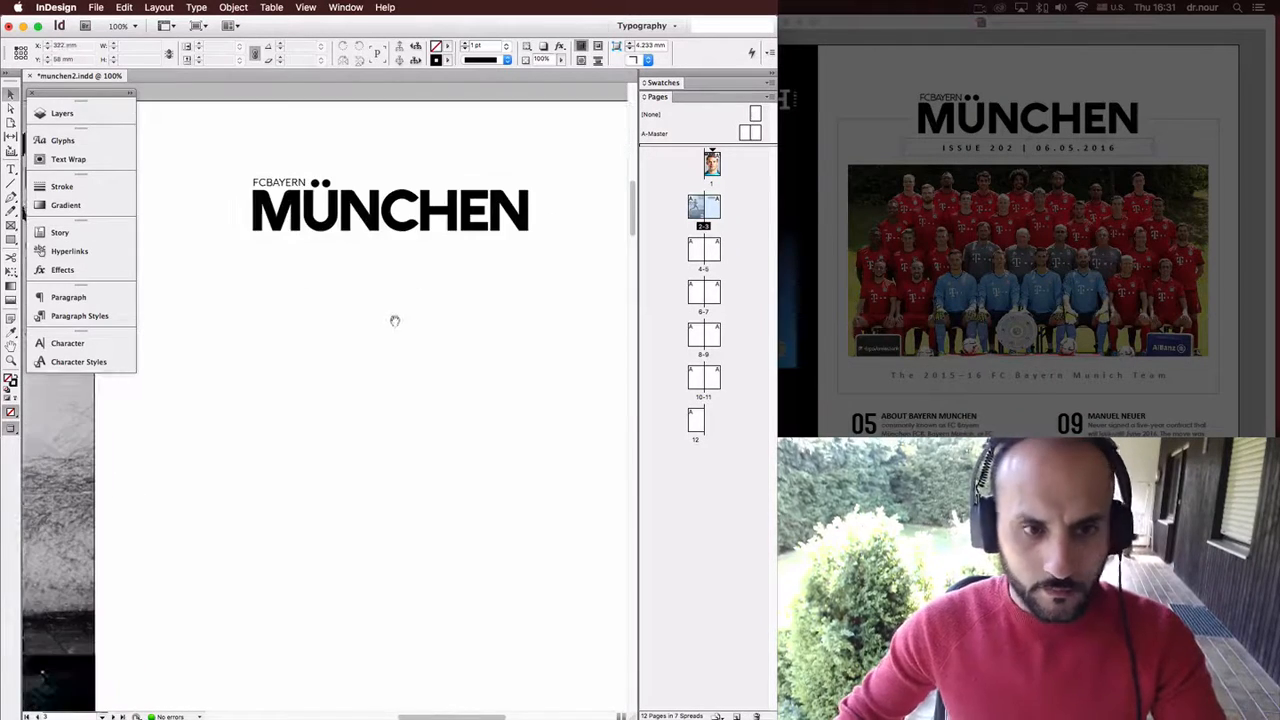
{"action": "key", "text": "super+minus"}
{"action": "scroll", "coordinate": [429, 371], "scroll_direction": "down", "scroll_amount": 3}
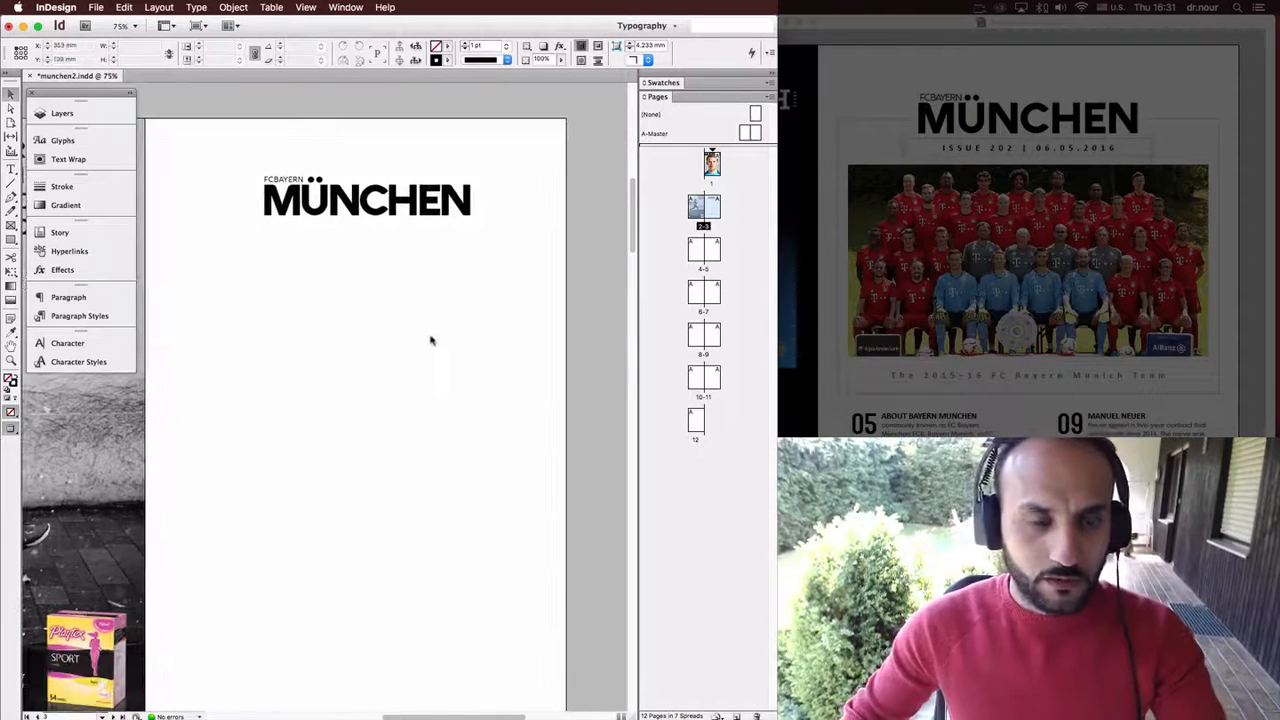
{"action": "scroll", "coordinate": [338, 323], "scroll_direction": "left", "scroll_amount": 2}
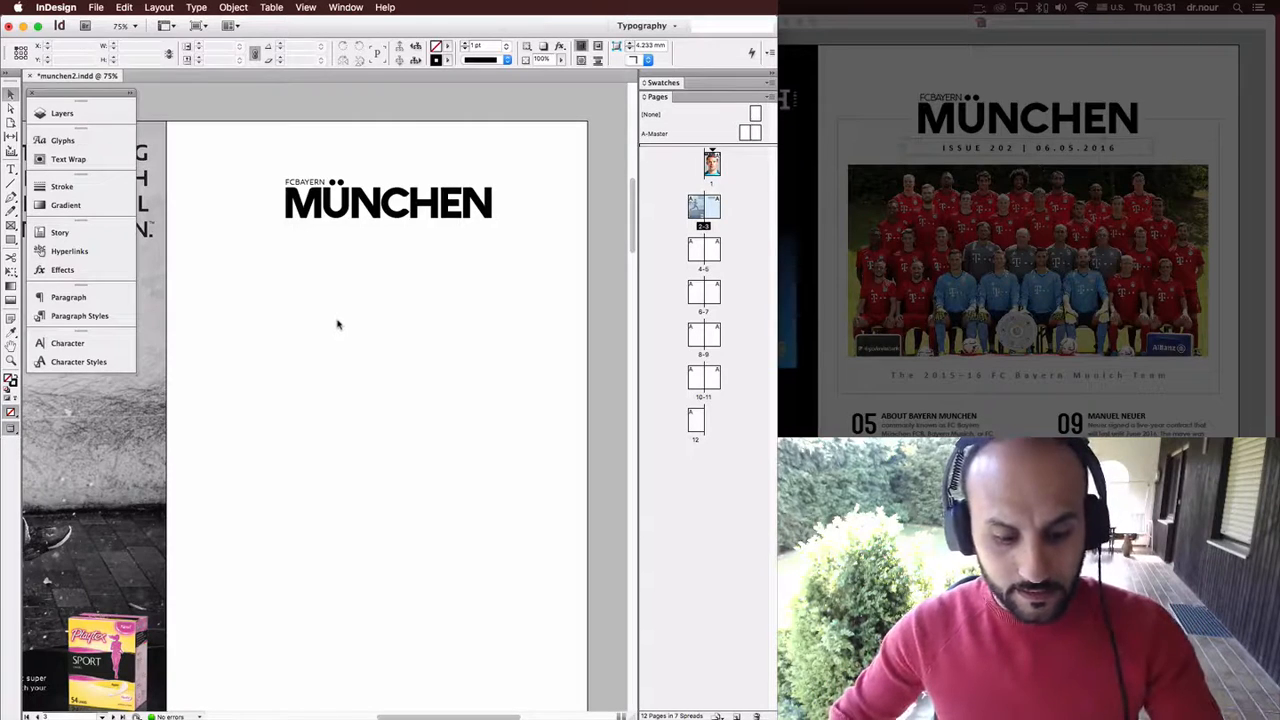
{"action": "key", "text": "f"}
{"action": "left_click_drag", "start_coordinate": [543, 262], "coordinate": [450, 310]}
{"action": "left_click_drag", "start_coordinate": [217, 439], "coordinate": [213, 439]}
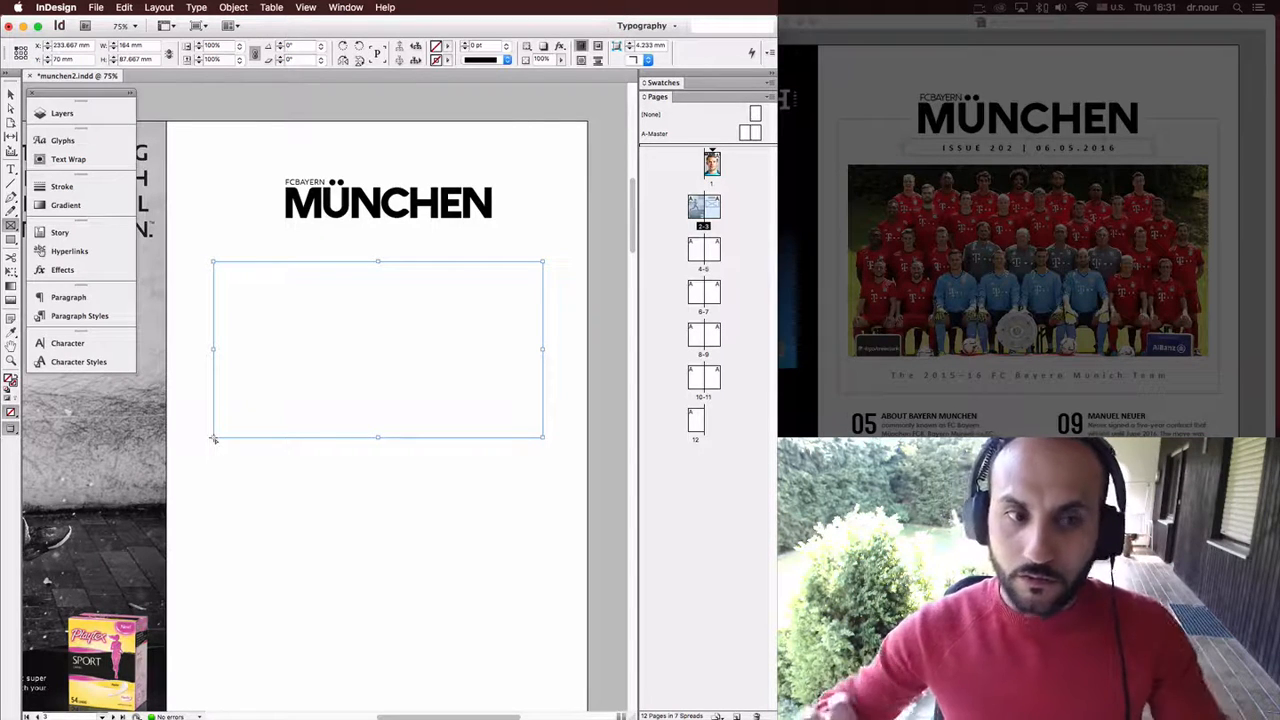
Place Mannschaftsfoto_2015_16.jpg in the new frame and fit the content proportionally.
{"action": "key", "text": "super+d"}
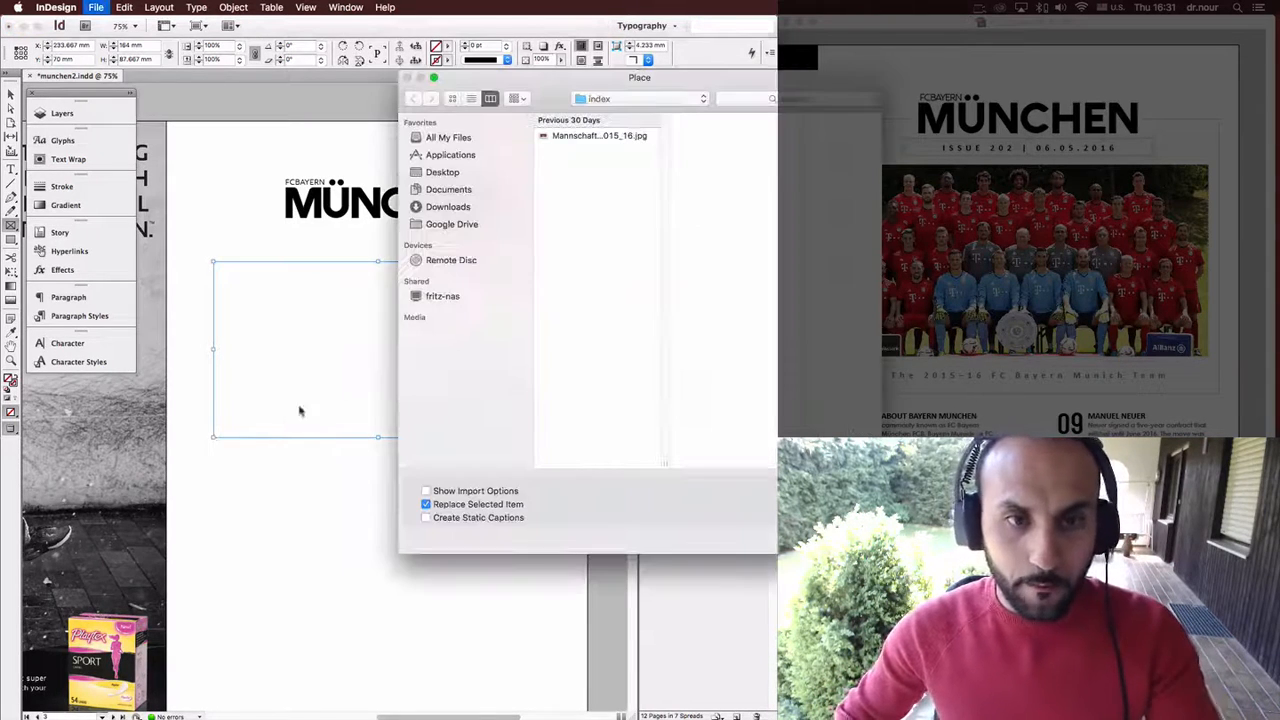
{"action": "left_click", "coordinate": [583, 142]}
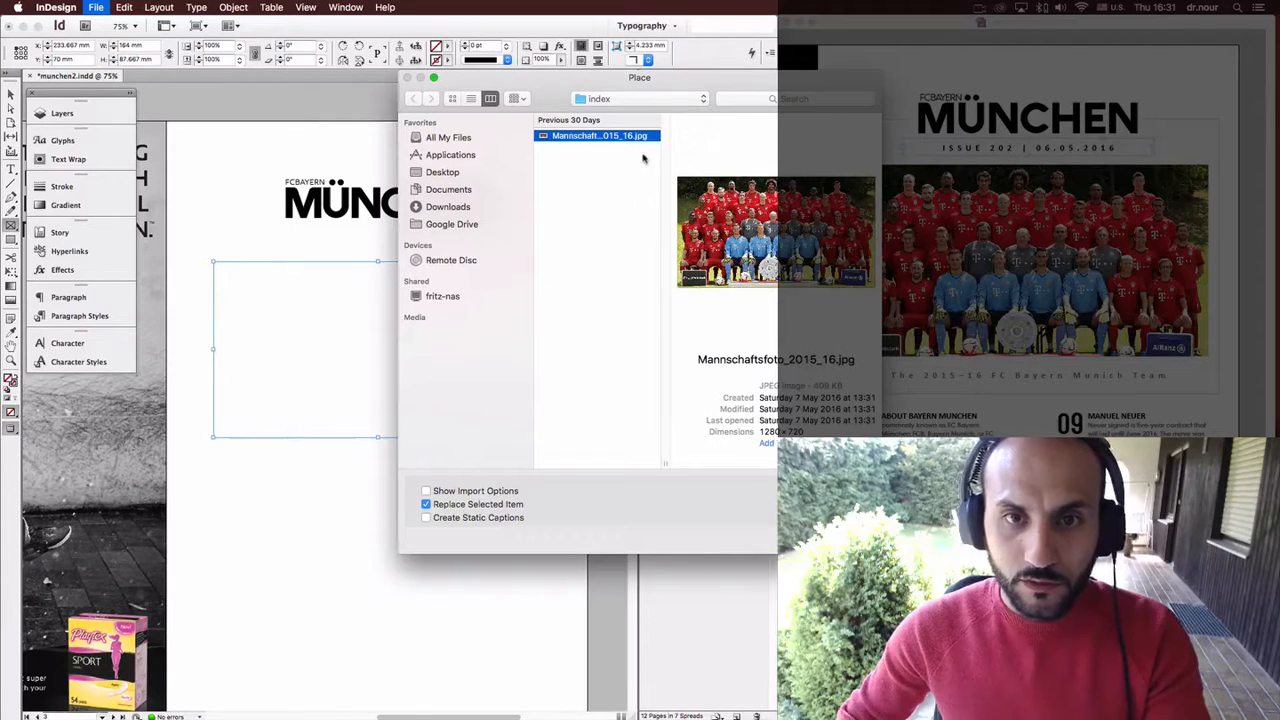
{"action": "key", "text": "Return"}
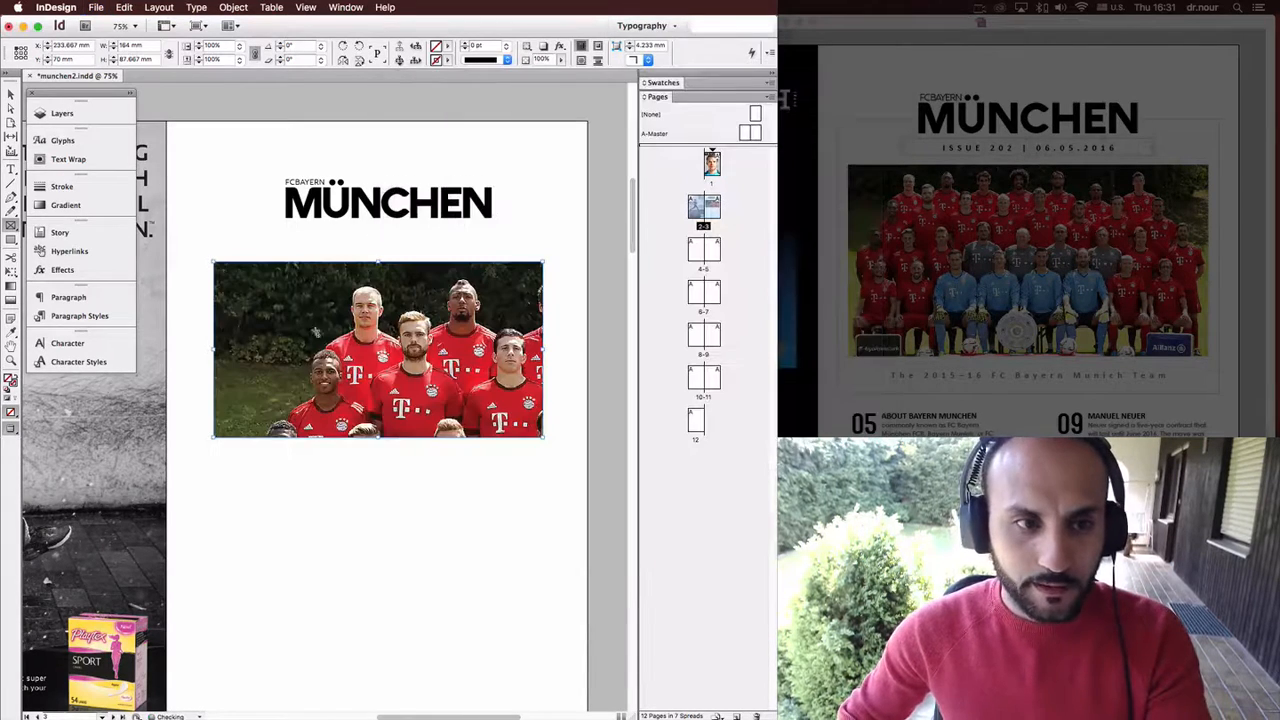
{"action": "right_click", "coordinate": [411, 307]}
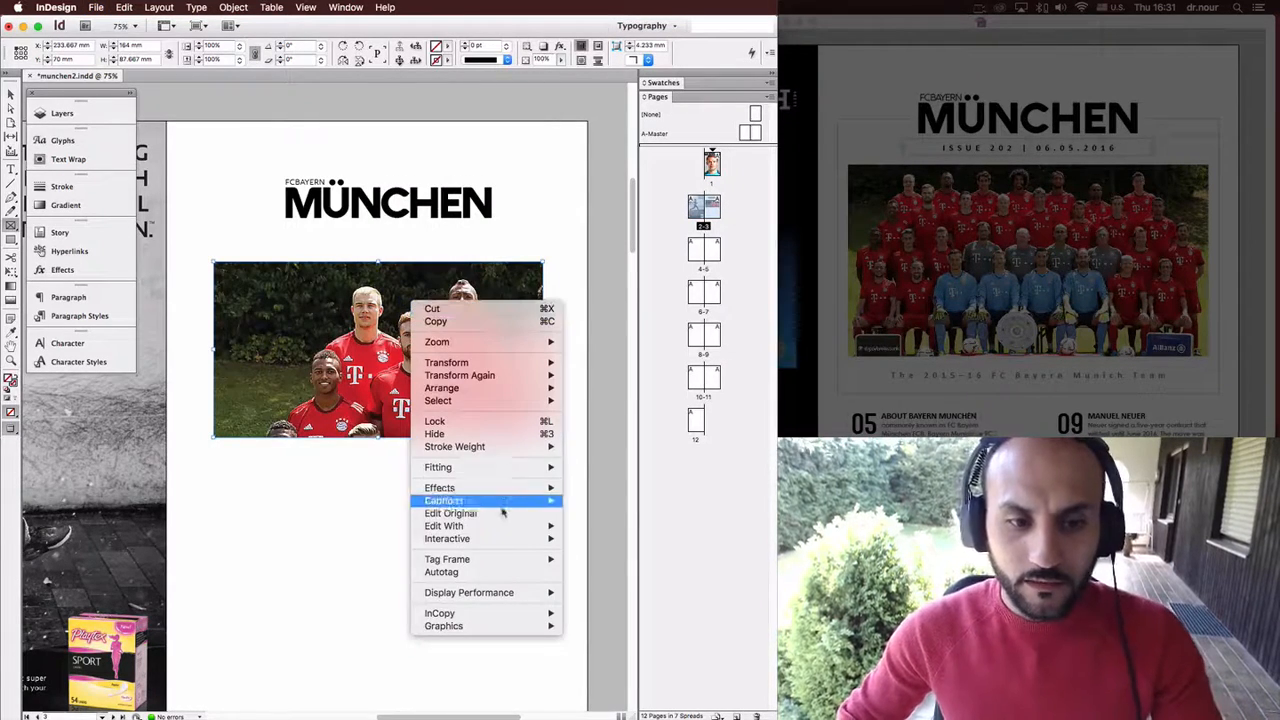
{"action": "mouse_move", "coordinate": [540, 467]}
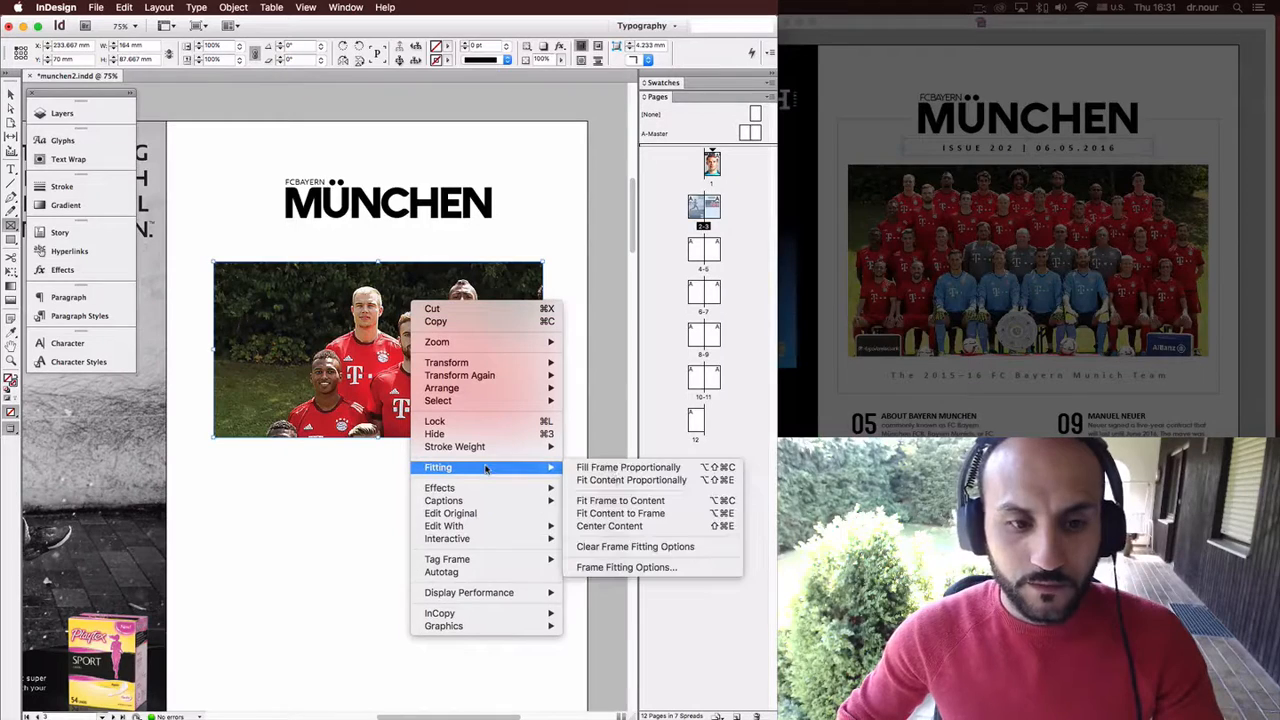
{"action": "left_click", "coordinate": [626, 481]}
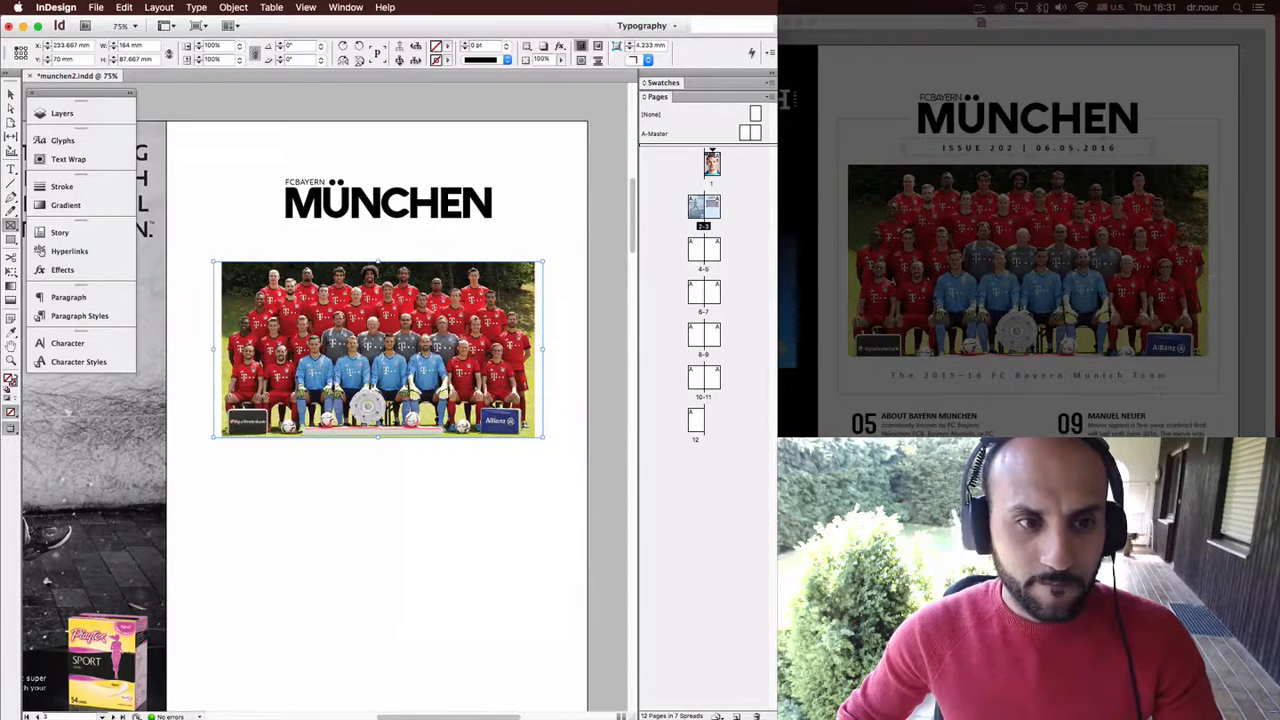
Fit the image frame to the team photo so that no empty strips remain at its sides.
{"action": "key", "text": "a"}
{"action": "left_click", "coordinate": [519, 282]}
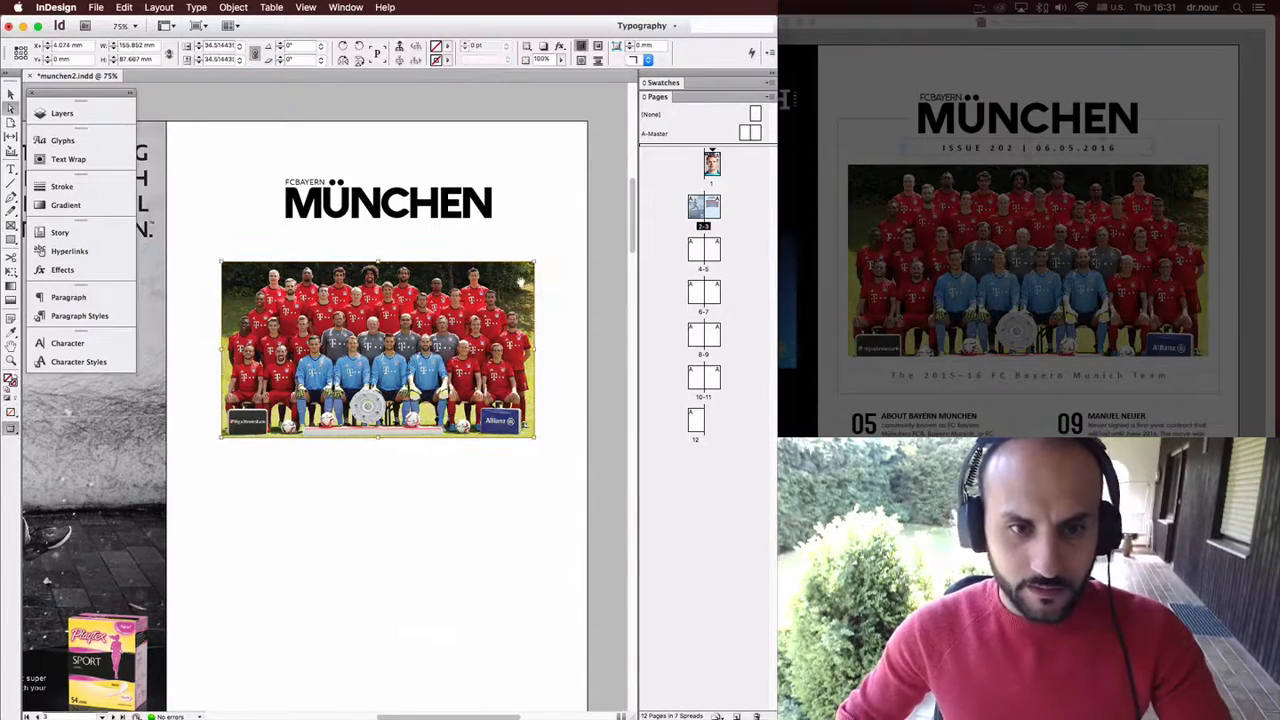
{"action": "key", "text": "e"}
{"action": "key", "text": "w"}
{"action": "key", "text": "v"}
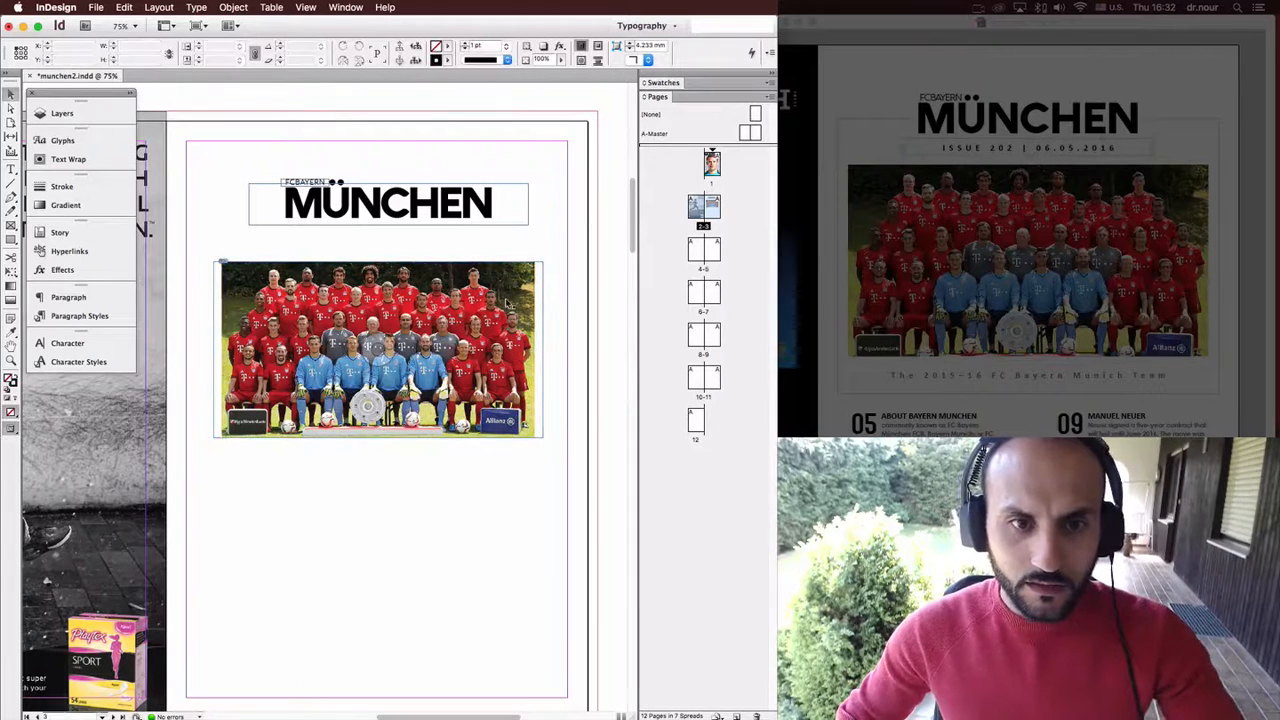
{"action": "right_click", "coordinate": [508, 299]}
{"action": "mouse_move", "coordinate": [560, 460]}
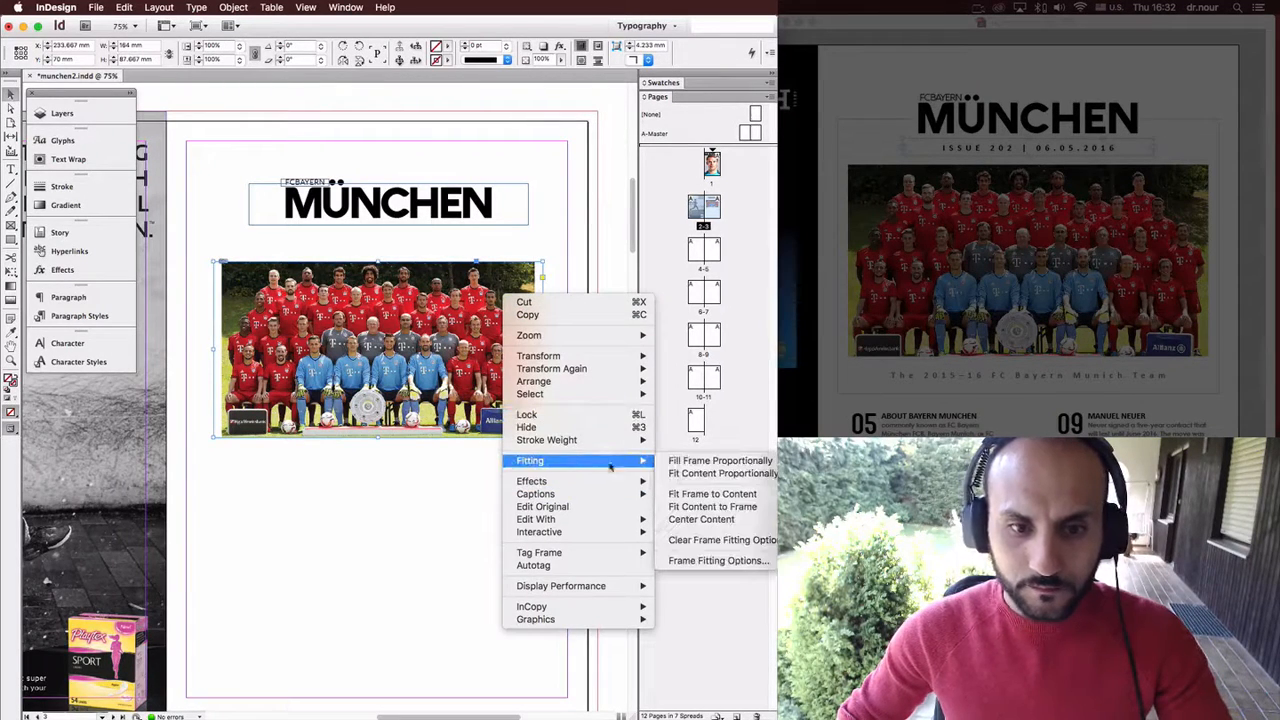
{"action": "left_click", "coordinate": [760, 507]}
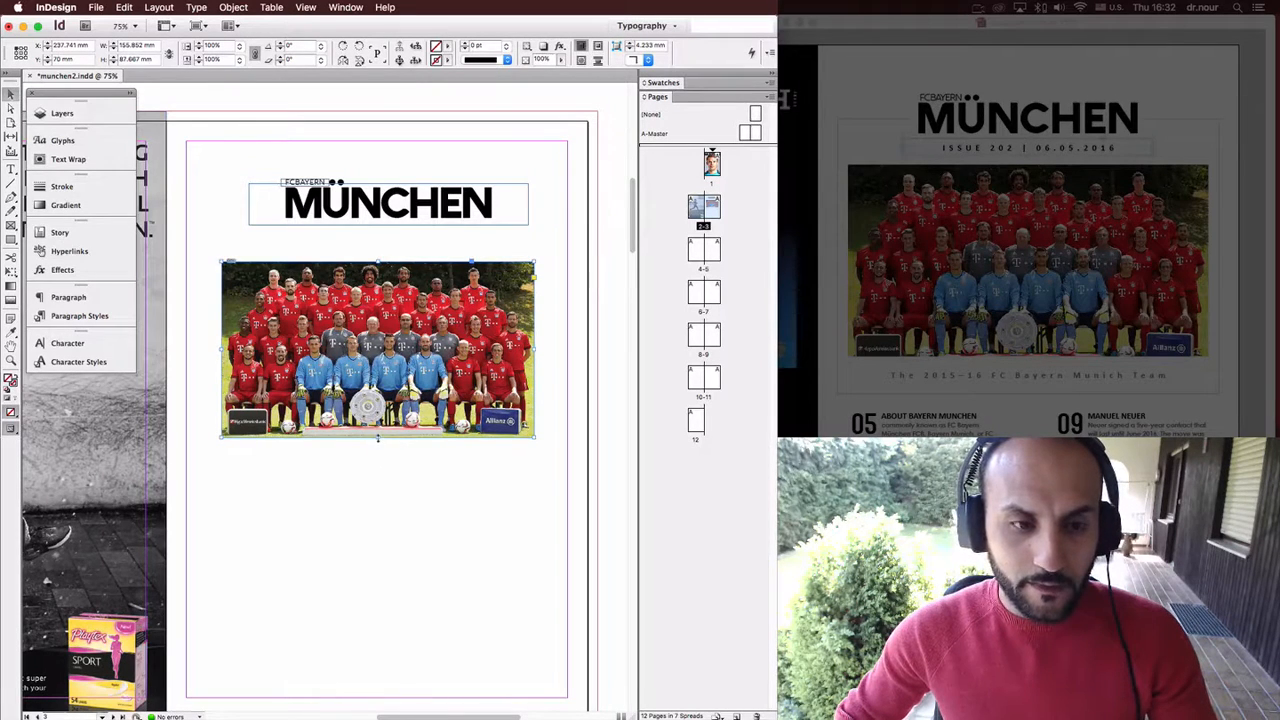
Crop a thin strip off the team photo's lower edge and reposition the photo beneath the heading.
{"action": "left_click_drag", "start_coordinate": [378, 437], "coordinate": [378, 432]}
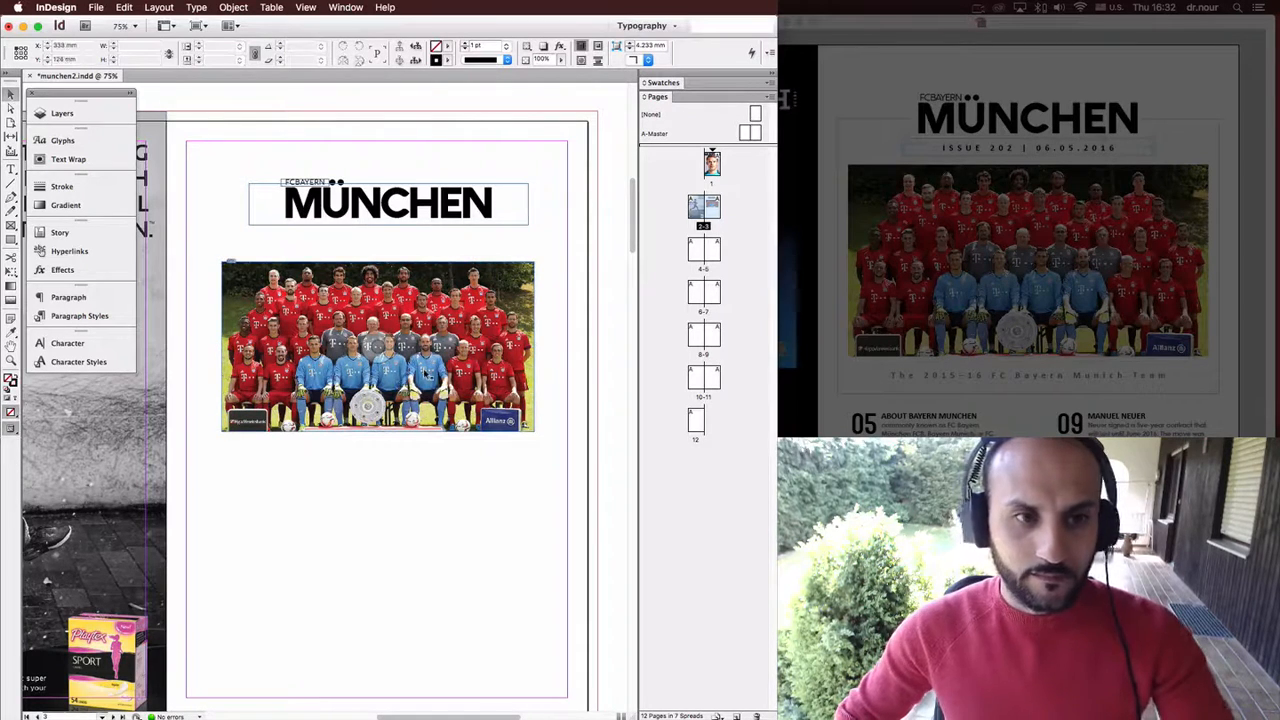
{"action": "left_click_drag", "start_coordinate": [478, 357], "coordinate": [477, 338]}
{"action": "left_click", "coordinate": [416, 479]}
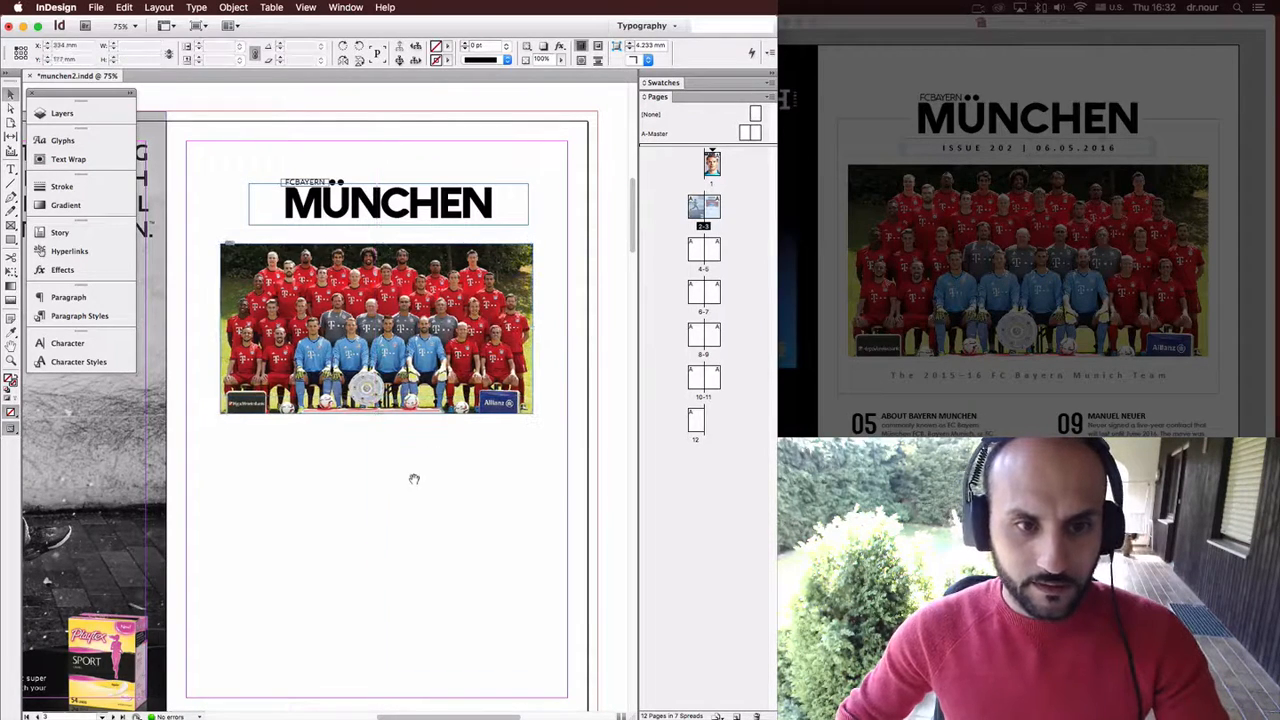
{"action": "left_click_drag", "start_coordinate": [415, 479], "coordinate": [414, 434]}
Duplicate the FCBAYERN frame into a wider one centered under MÜNCHEN and set its text to Calibri.
{"action": "left_click_drag", "start_coordinate": [303, 137], "coordinate": [509, 192]}
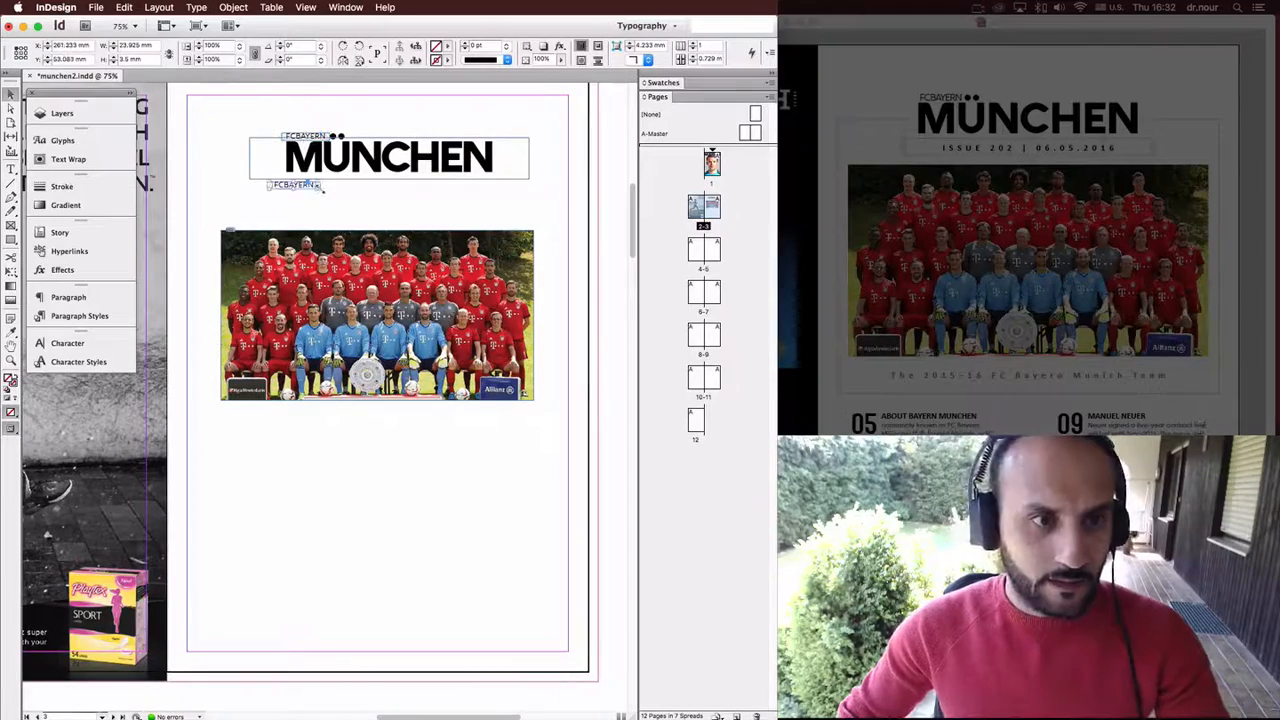
{"action": "key", "text": "z"}
{"action": "left_click_drag", "start_coordinate": [549, 131], "coordinate": [195, 216]}
{"action": "key", "text": "t"}
{"action": "double_click", "coordinate": [356, 418]}
{"action": "key", "text": "super+6"}
{"action": "type", "text": "Calibri"}
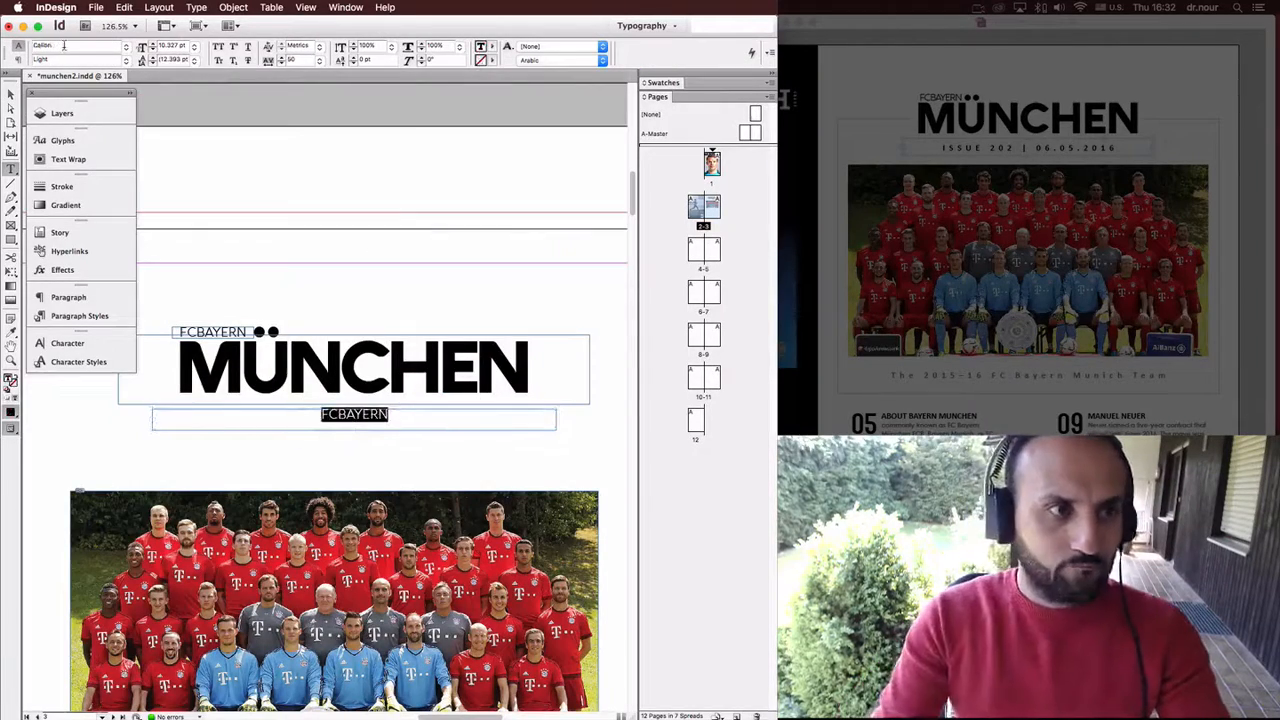
{"action": "key", "text": "Return"}
Replace the duplicated text with ISSUE 202 | and begin the date after it with 26.
{"action": "type", "text": "ISSUE 202 |"}
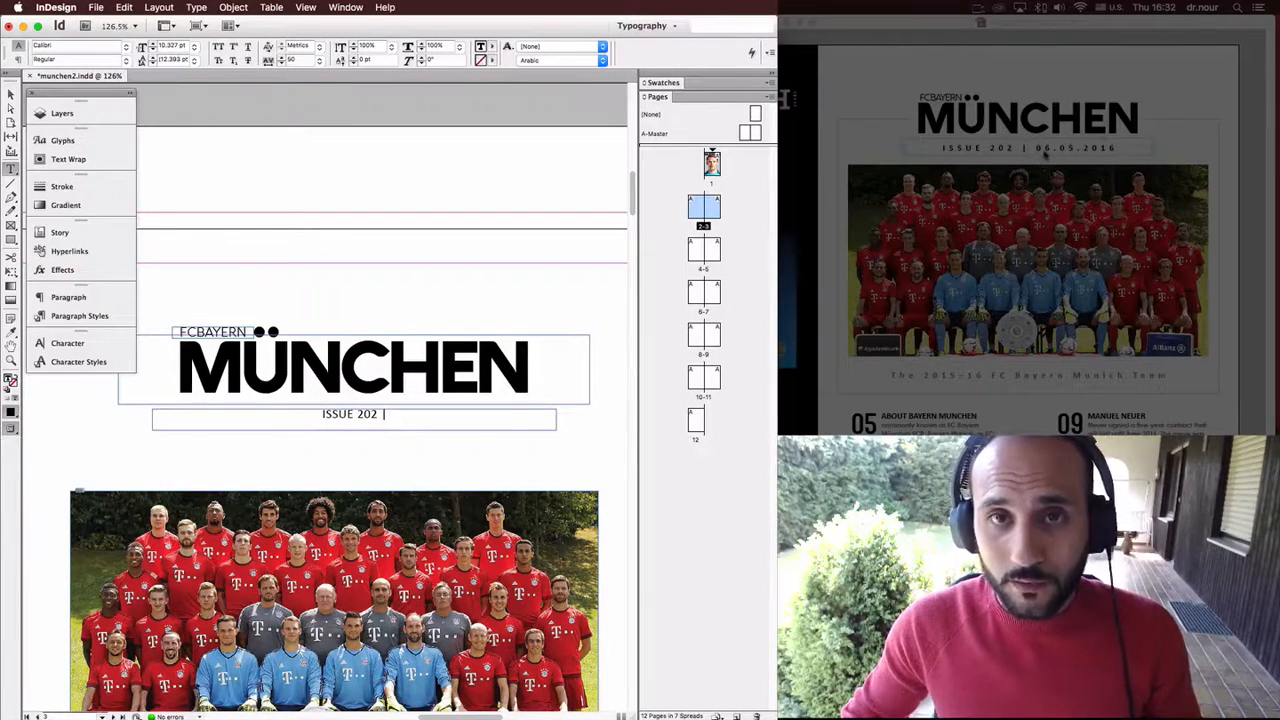
{"action": "left_click", "coordinate": [1155, 7]}
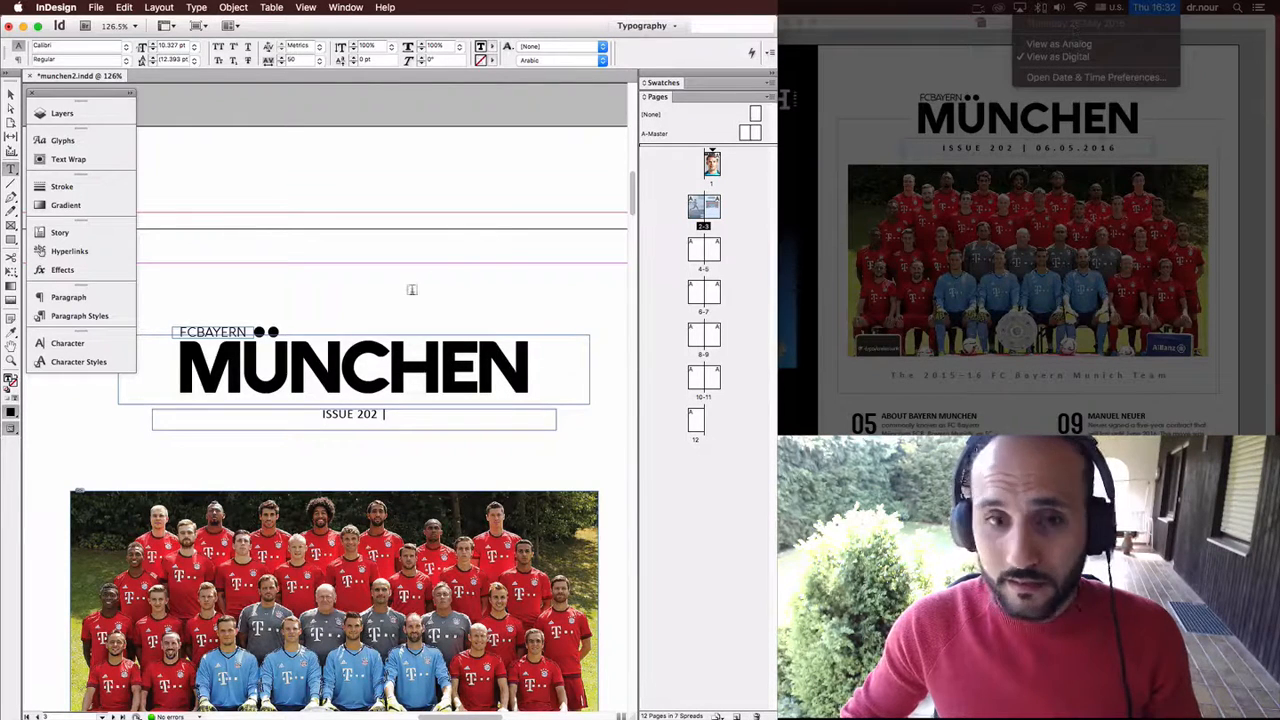
{"action": "left_click", "coordinate": [398, 416]}
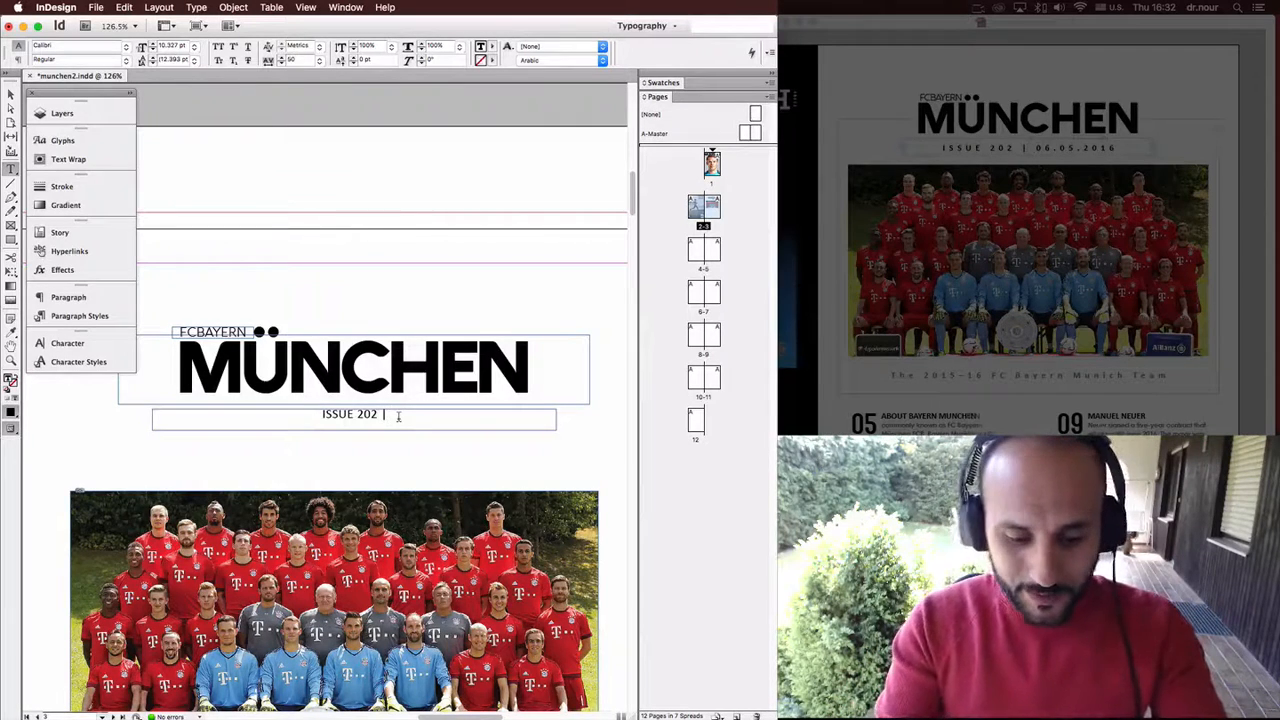
{"action": "type", "text": "202"}
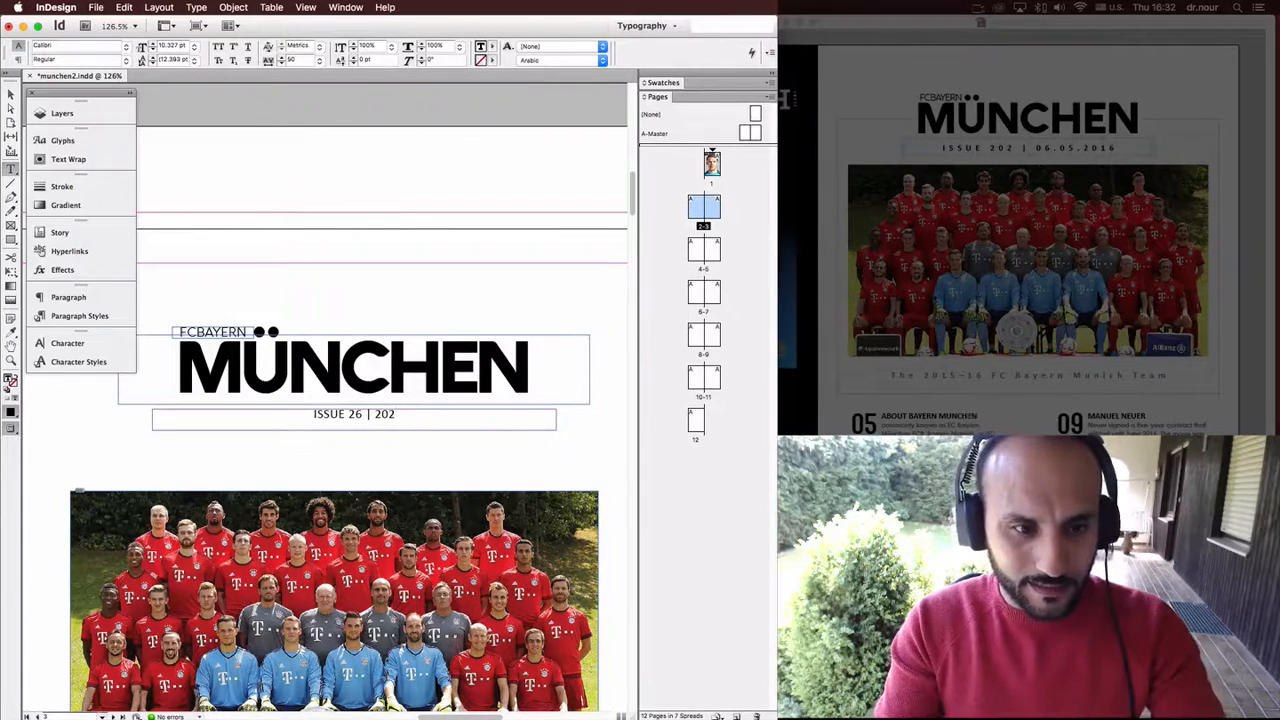
Set the digits option of the whole issue line to Arabic.
{"action": "key", "text": "super+a"}
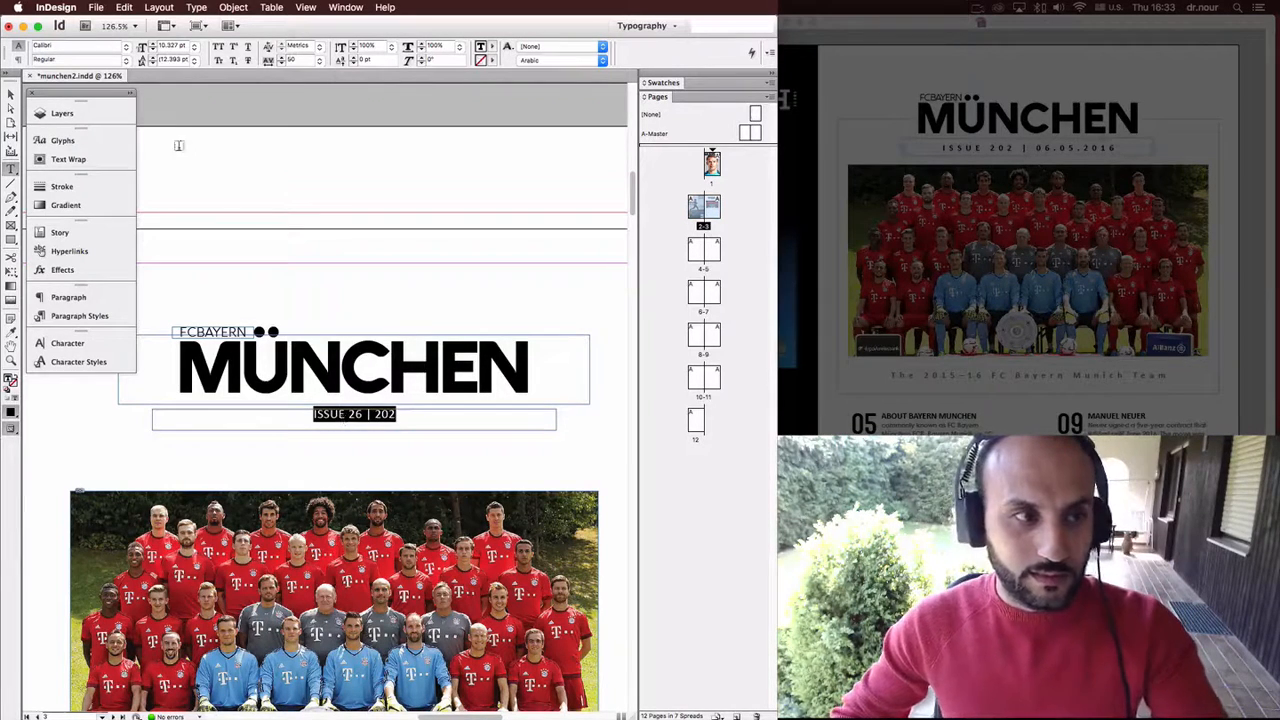
{"action": "left_click", "coordinate": [95, 344]}
{"action": "left_click", "coordinate": [267, 333]}
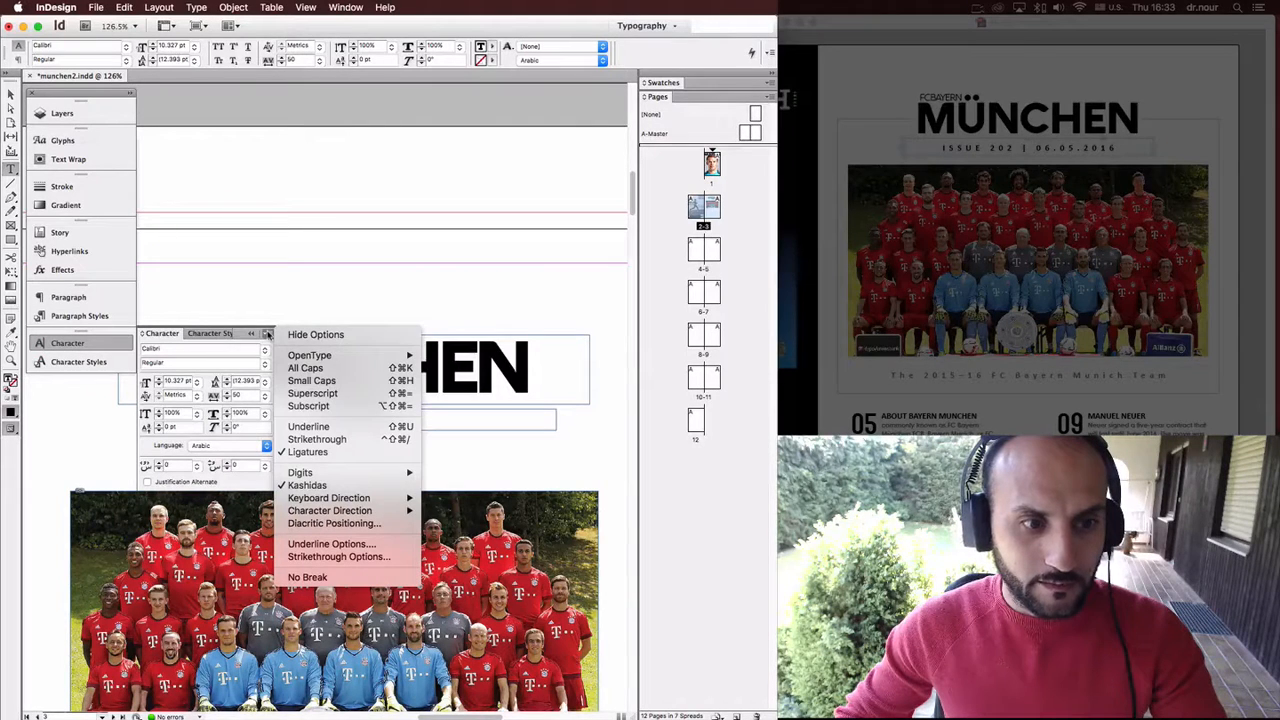
{"action": "mouse_move", "coordinate": [370, 472]}
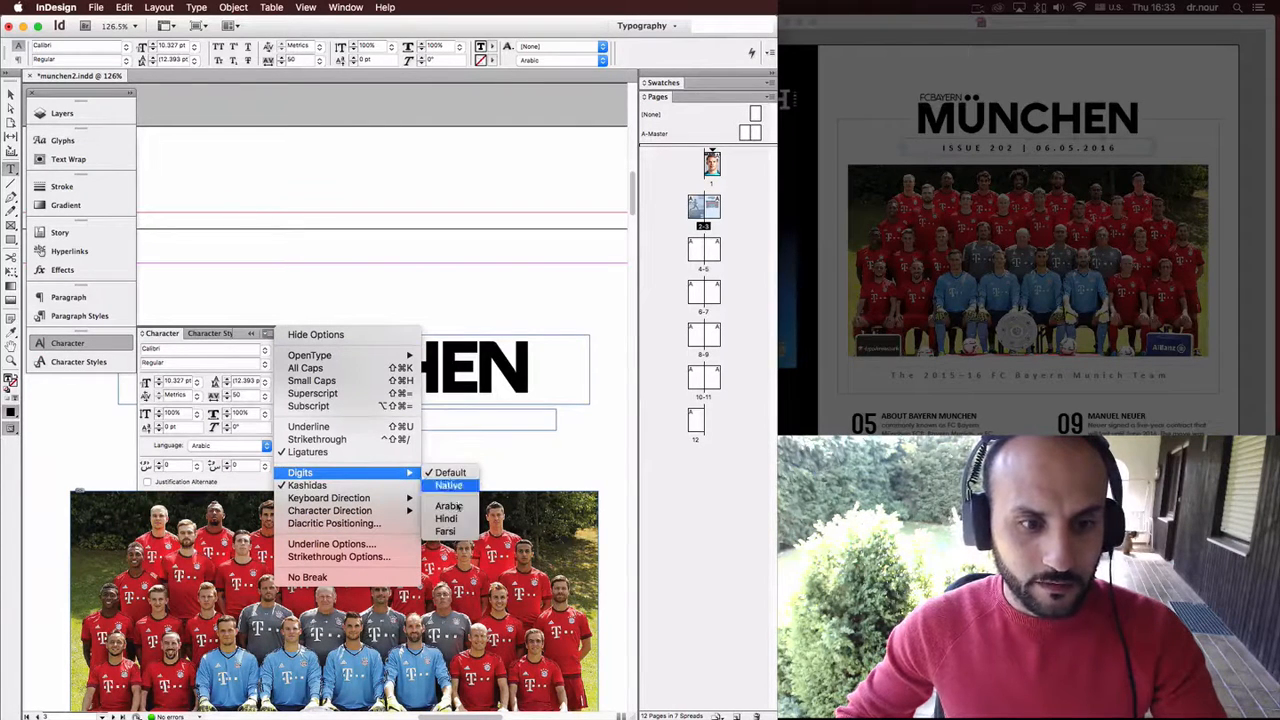
{"action": "left_click", "coordinate": [449, 507]}
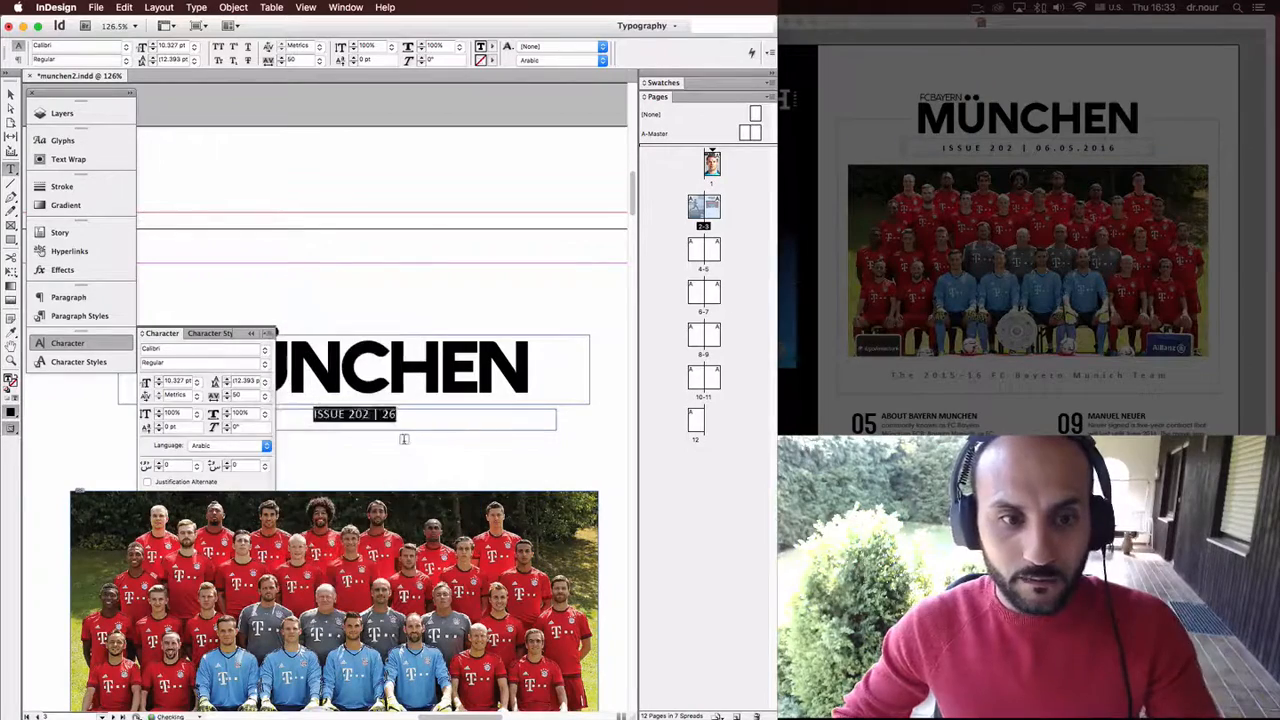
Complete the issue line as ISSUE 202 | 26 . 05 . 2016 and format it as 9 pt Bold with tracking of 400.
{"action": "key", "text": "super+z"}
{"action": "key", "text": "super+z"}
{"action": "key", "text": "super+z"}
{"action": "key", "text": "super+z"}
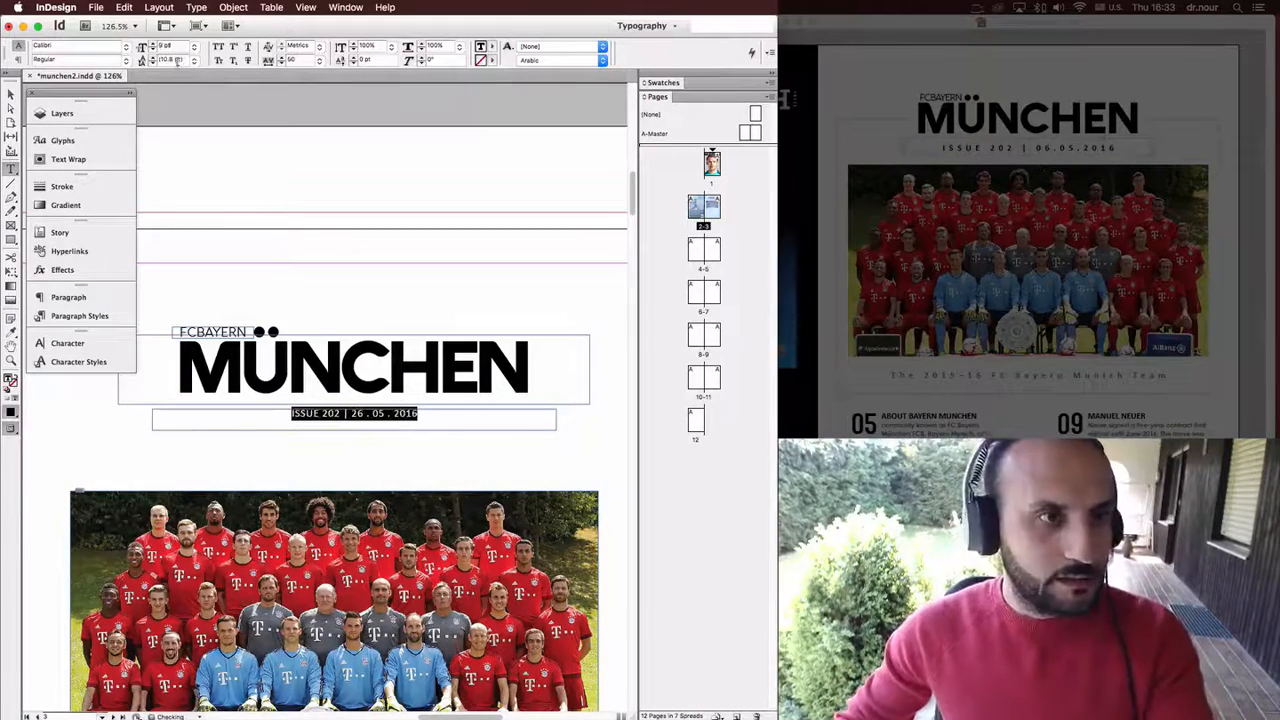
{"action": "key", "text": "super+shift+z"}
{"action": "triple_click", "coordinate": [314, 414]}
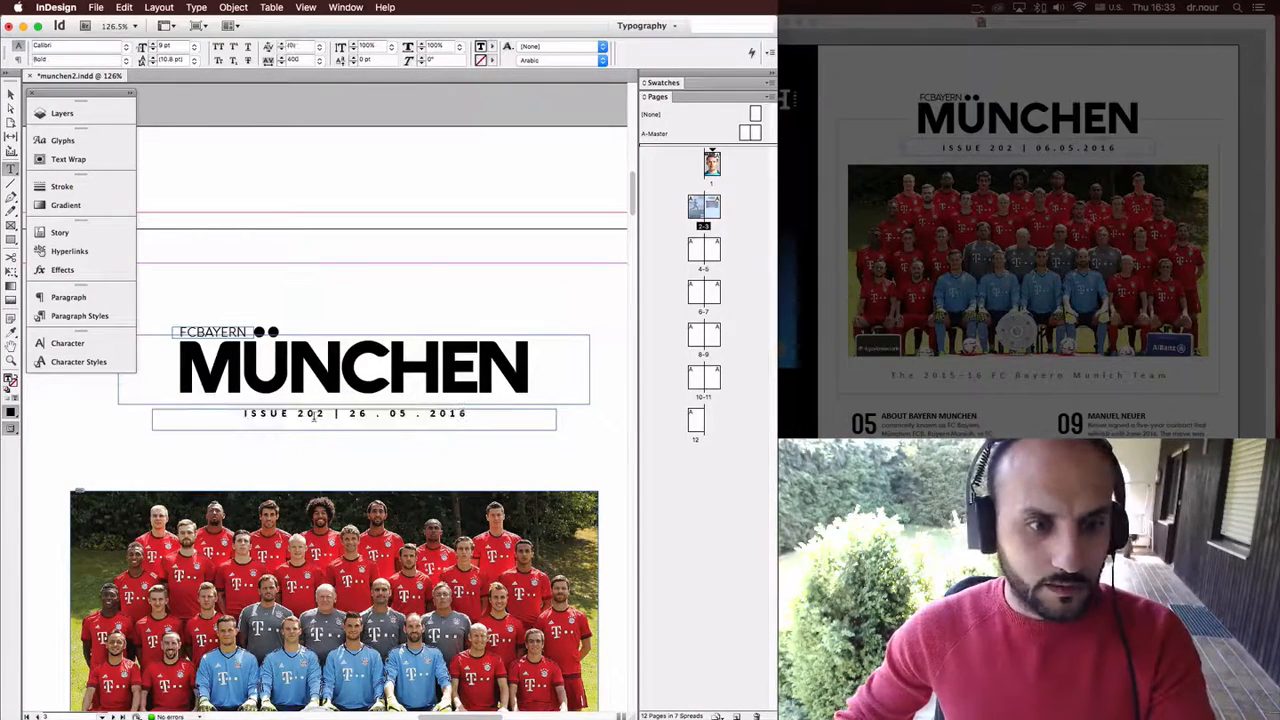
Preview the page without guides and try the issue line at a smaller font size of 6 pt.
{"action": "key", "text": "super+shift+a"}
{"action": "key", "text": "w"}
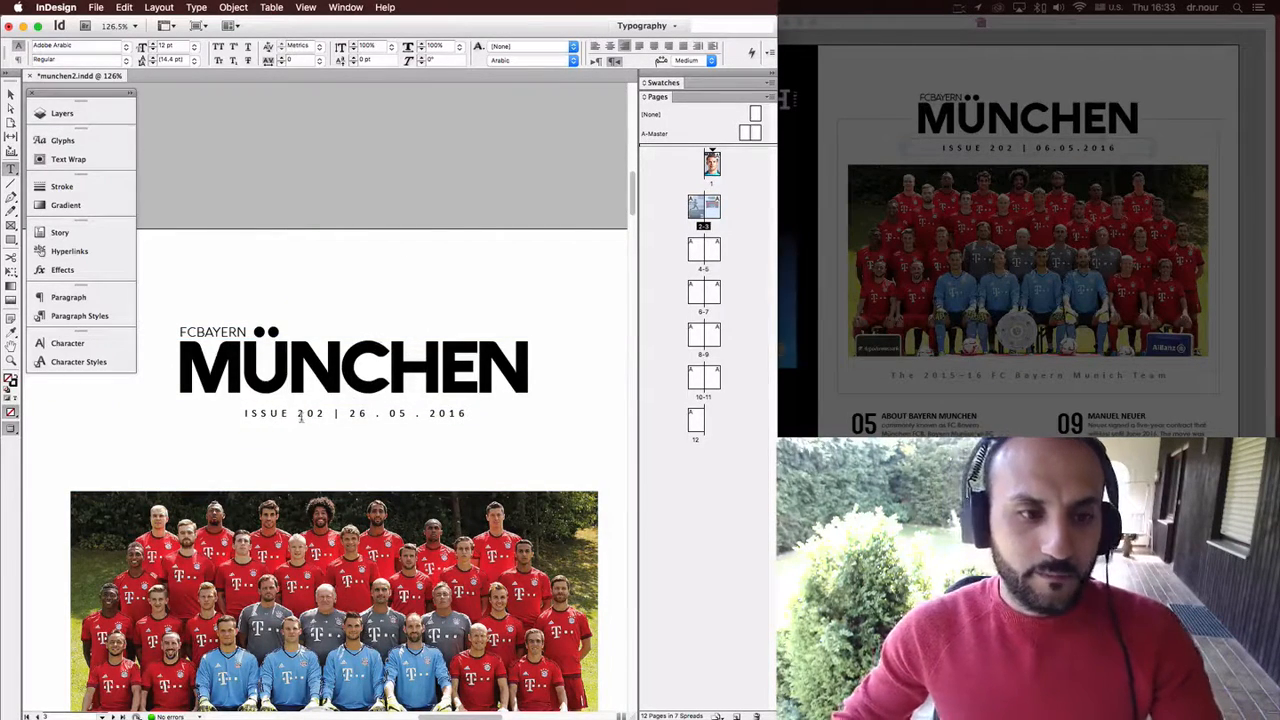
{"action": "left_click_drag", "start_coordinate": [298, 414], "coordinate": [400, 414]}
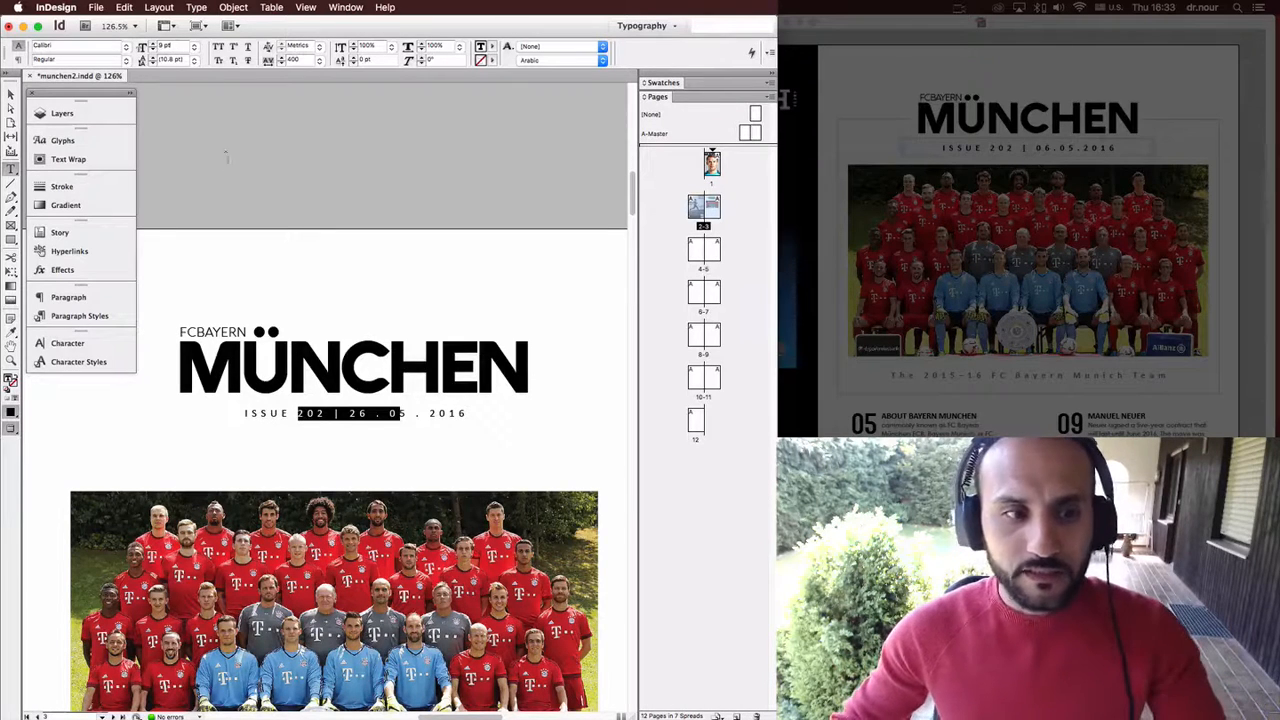
{"action": "key", "text": "Down"}
{"action": "key", "text": "Down"}
{"action": "key", "text": "Down"}
{"action": "key", "text": "Down"}
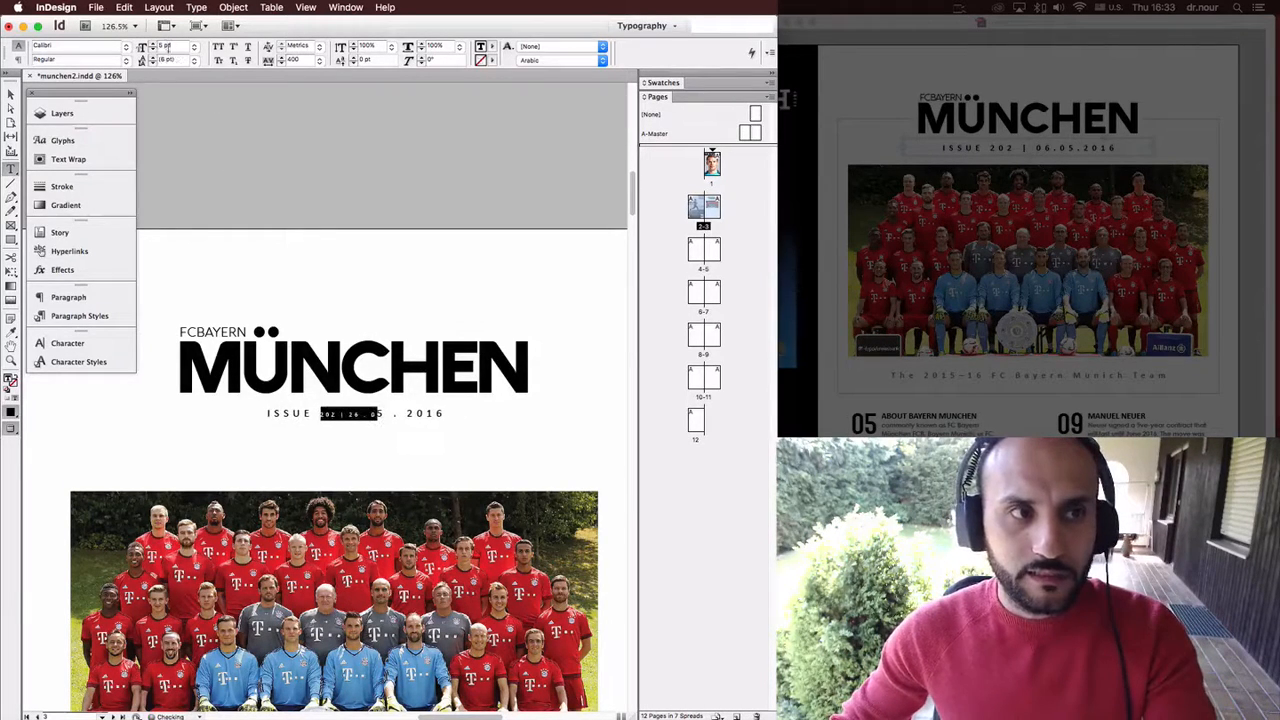
{"action": "triple_click", "coordinate": [355, 414]}
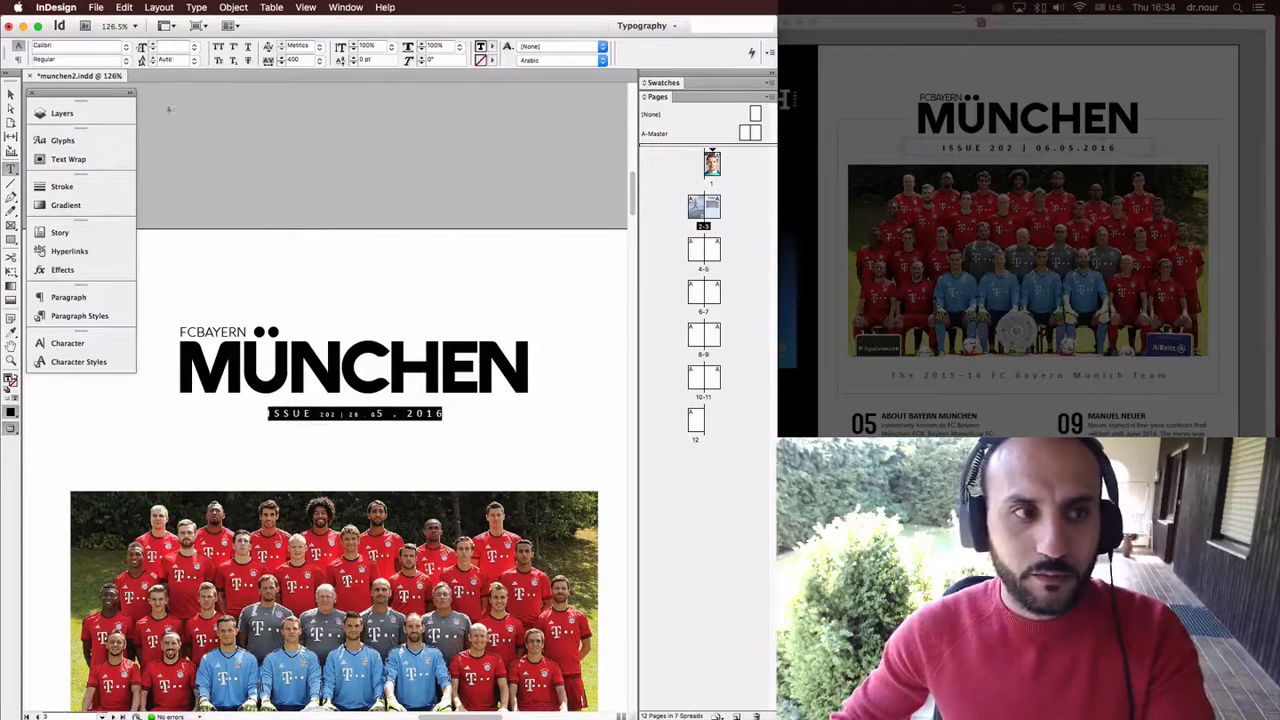
{"action": "type", "text": "6"}
{"action": "key", "text": "Return"}
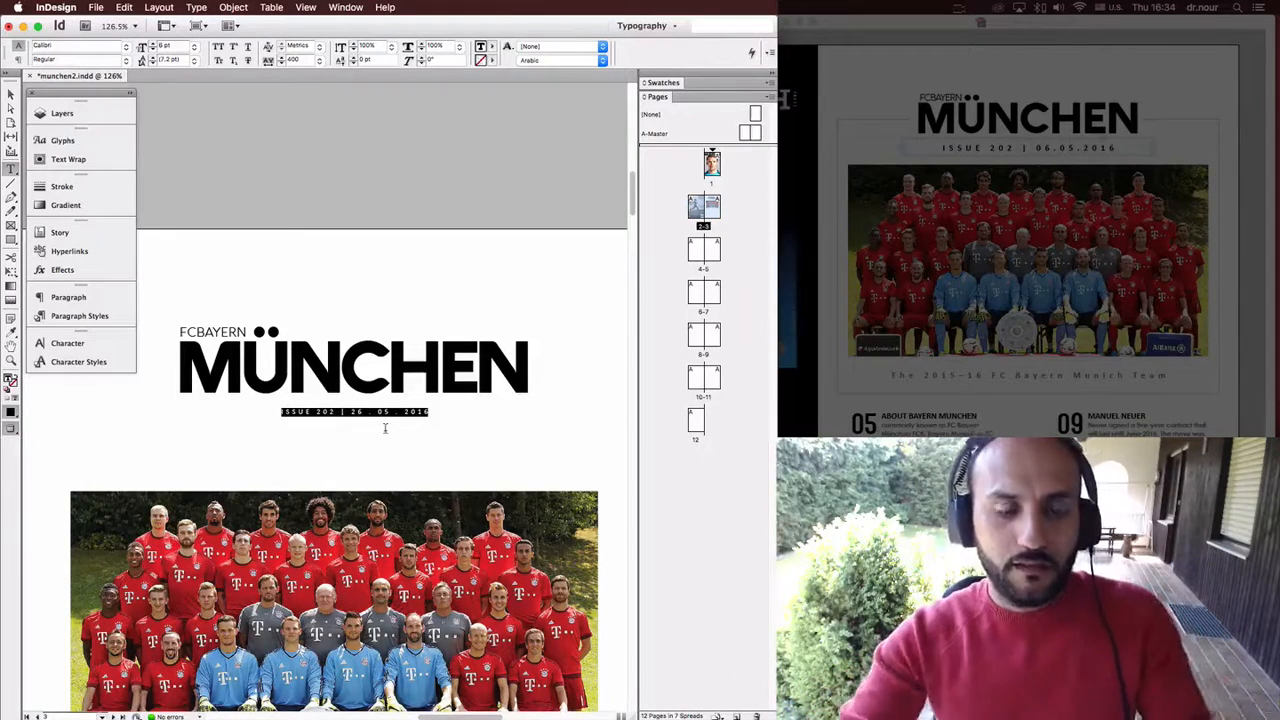
{"action": "key", "text": "Escape"}
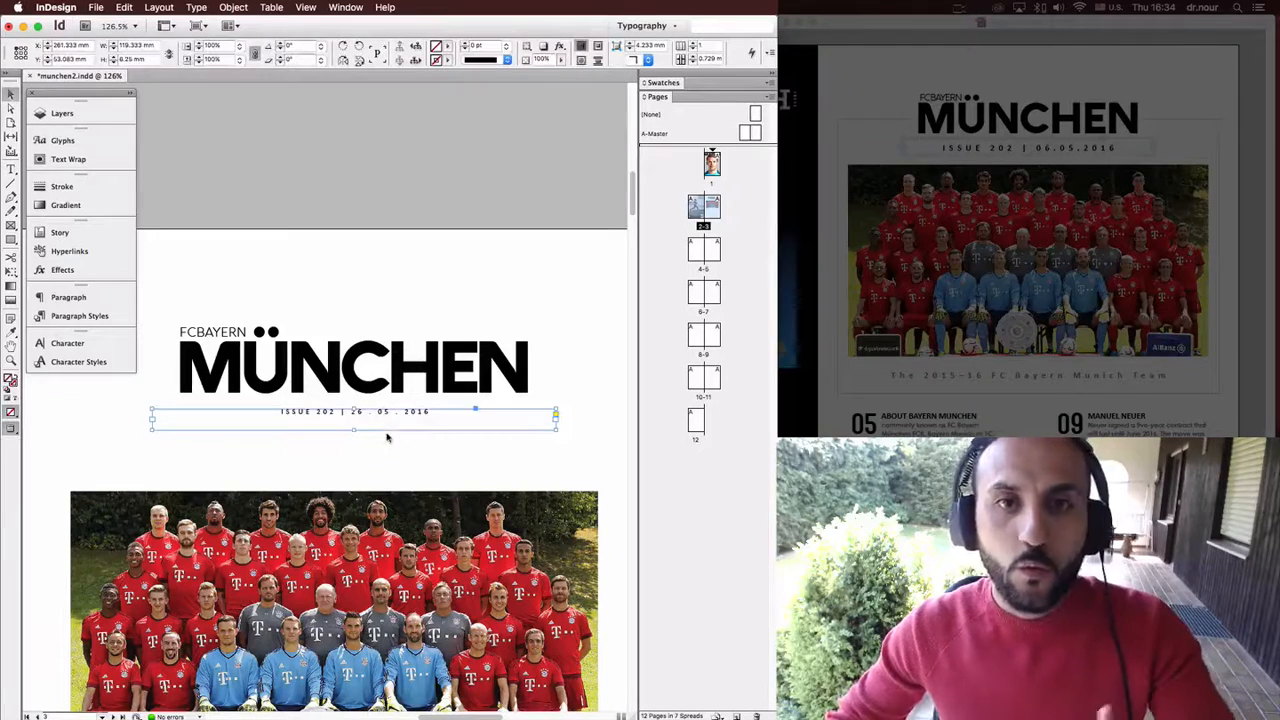
{"action": "left_click", "coordinate": [387, 437]}
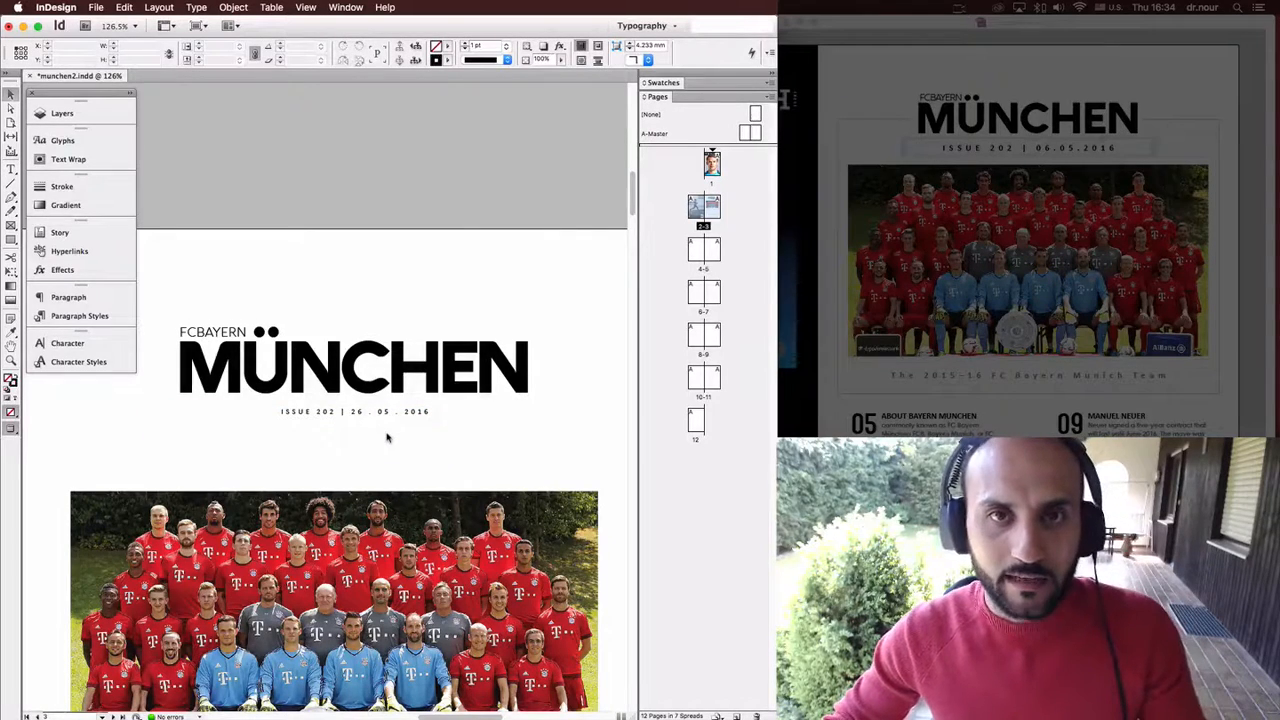
Set the font size of the whole issue line under MÜNCHEN to 9 pt.
{"action": "triple_click", "coordinate": [387, 414]}
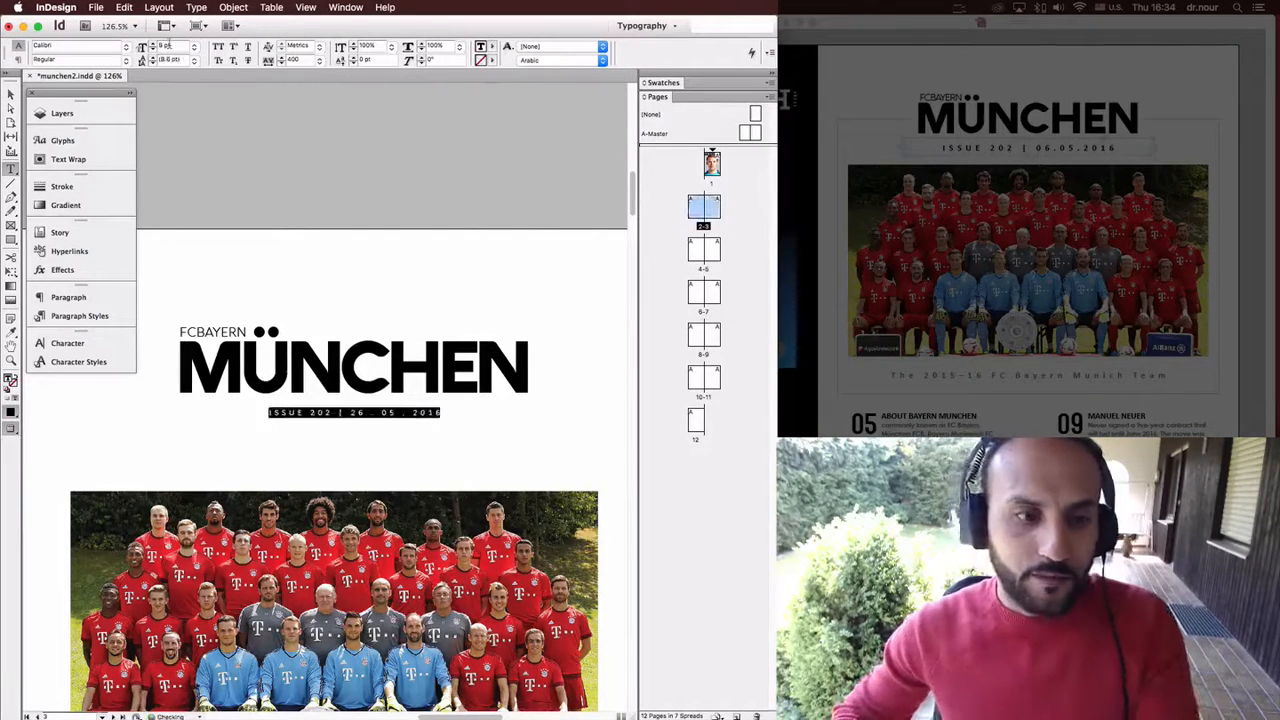
{"action": "key", "text": "Up"}
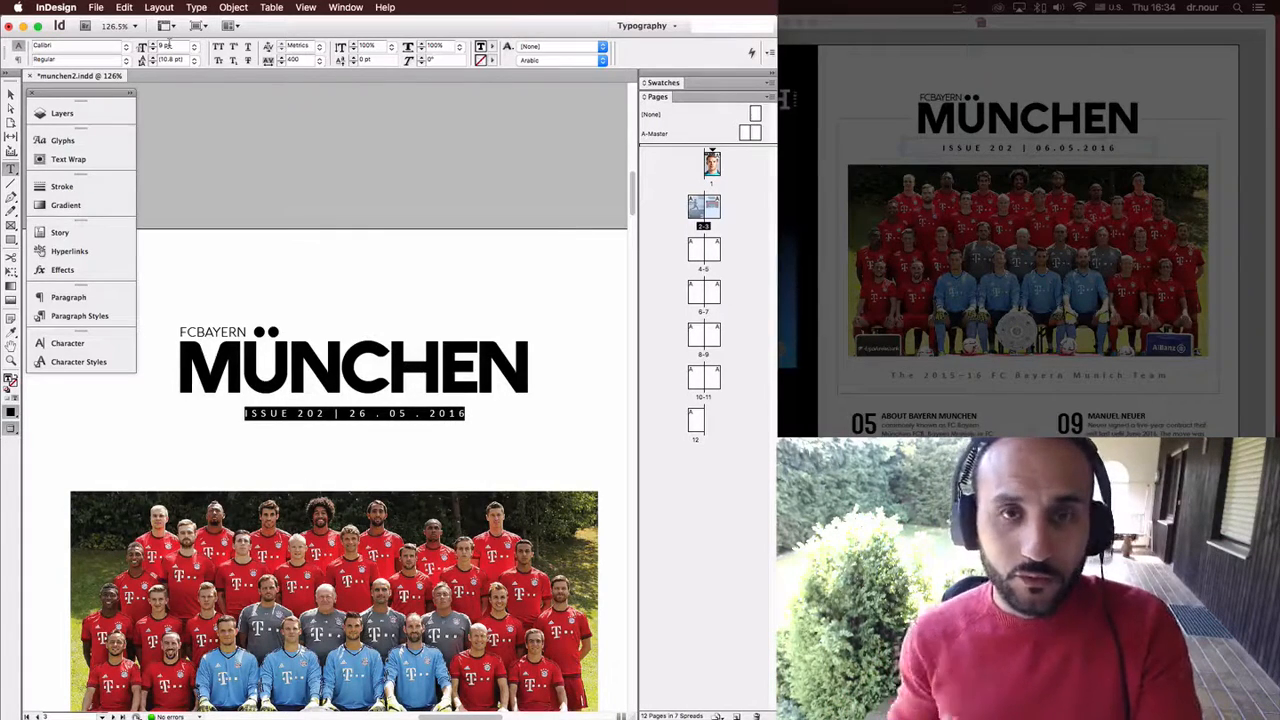
{"action": "key", "text": "Down"}
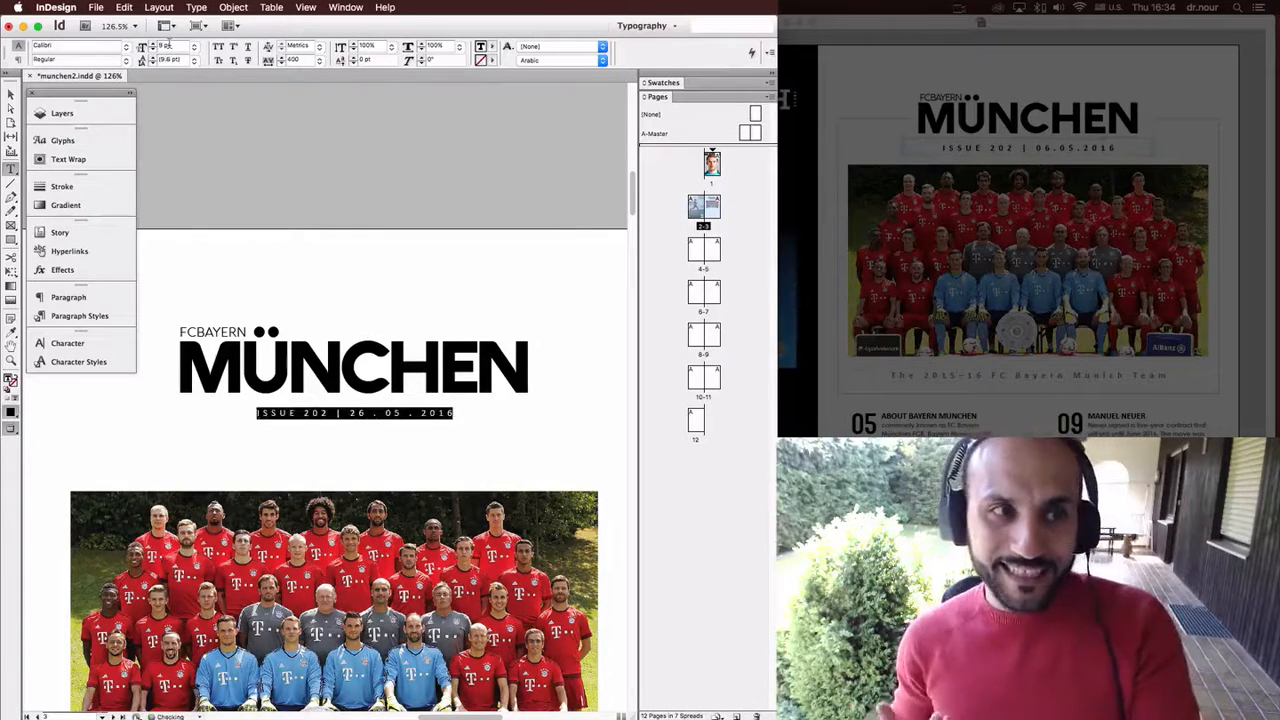
{"action": "key", "text": "Up"}
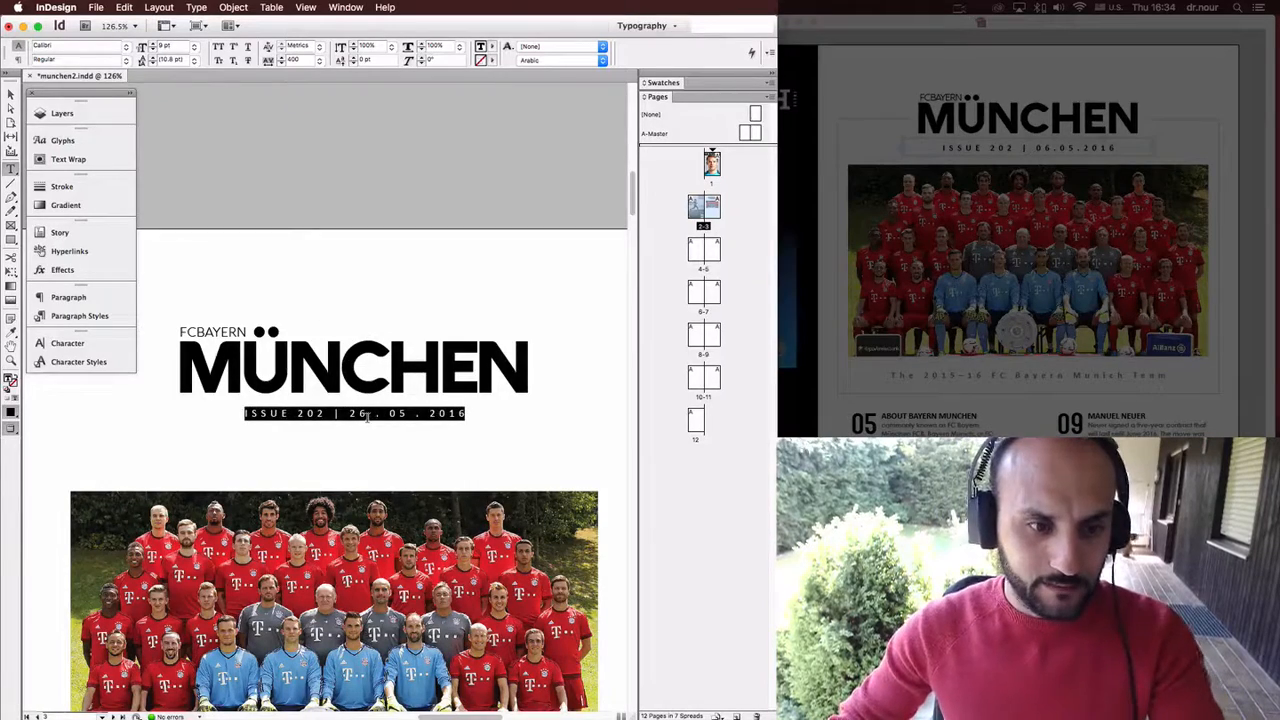
{"action": "left_click", "coordinate": [367, 418]}
{"action": "key", "text": "Escape"}
Move the team photo straight up so it sits closer beneath the issue line.
{"action": "scroll", "coordinate": [405, 445], "scroll_direction": "down", "scroll_amount": 5}
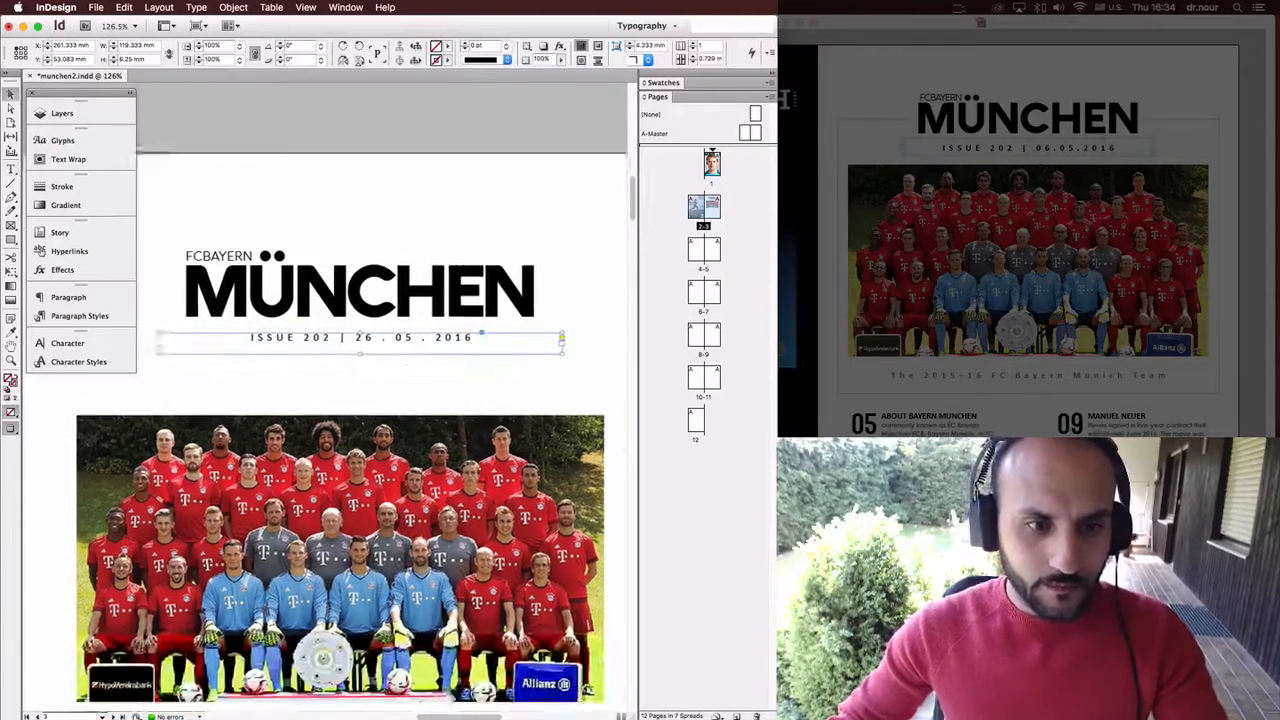
{"action": "left_click", "coordinate": [425, 357]}
{"action": "key", "text": "super+minus"}
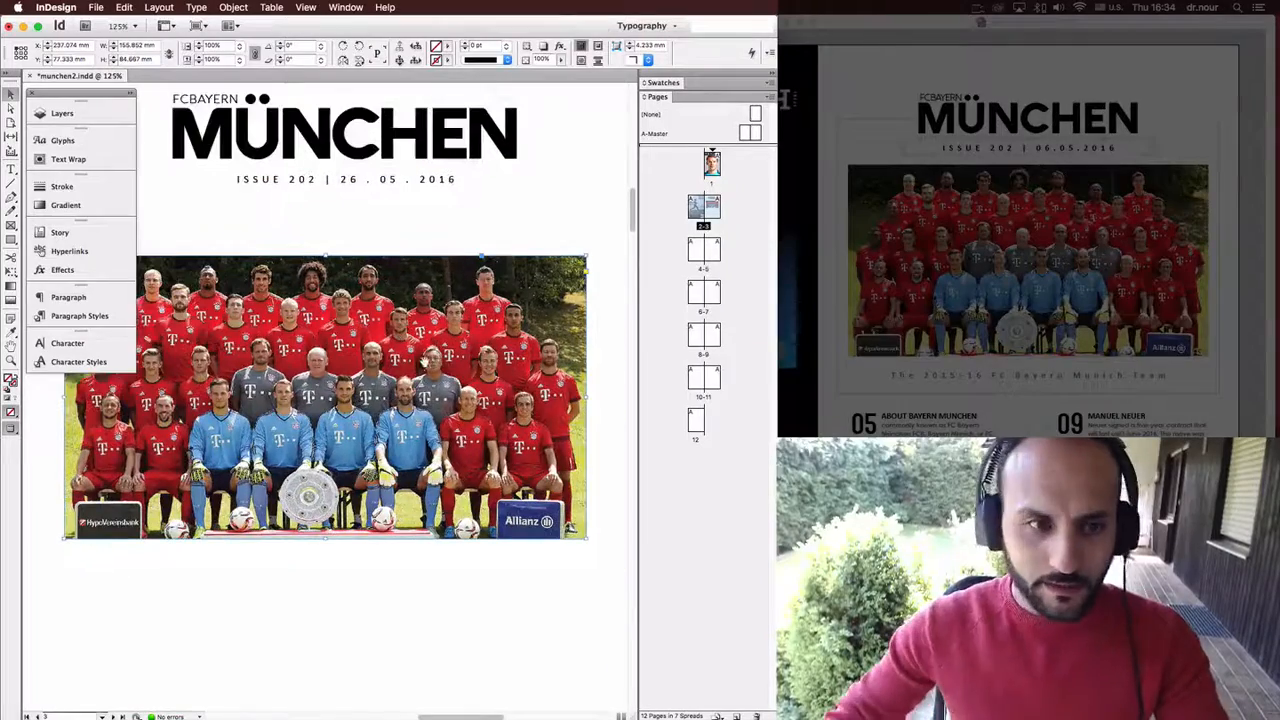
{"action": "left_click_drag", "start_coordinate": [425, 363], "coordinate": [446, 316]}
{"action": "left_click", "coordinate": [454, 608]}
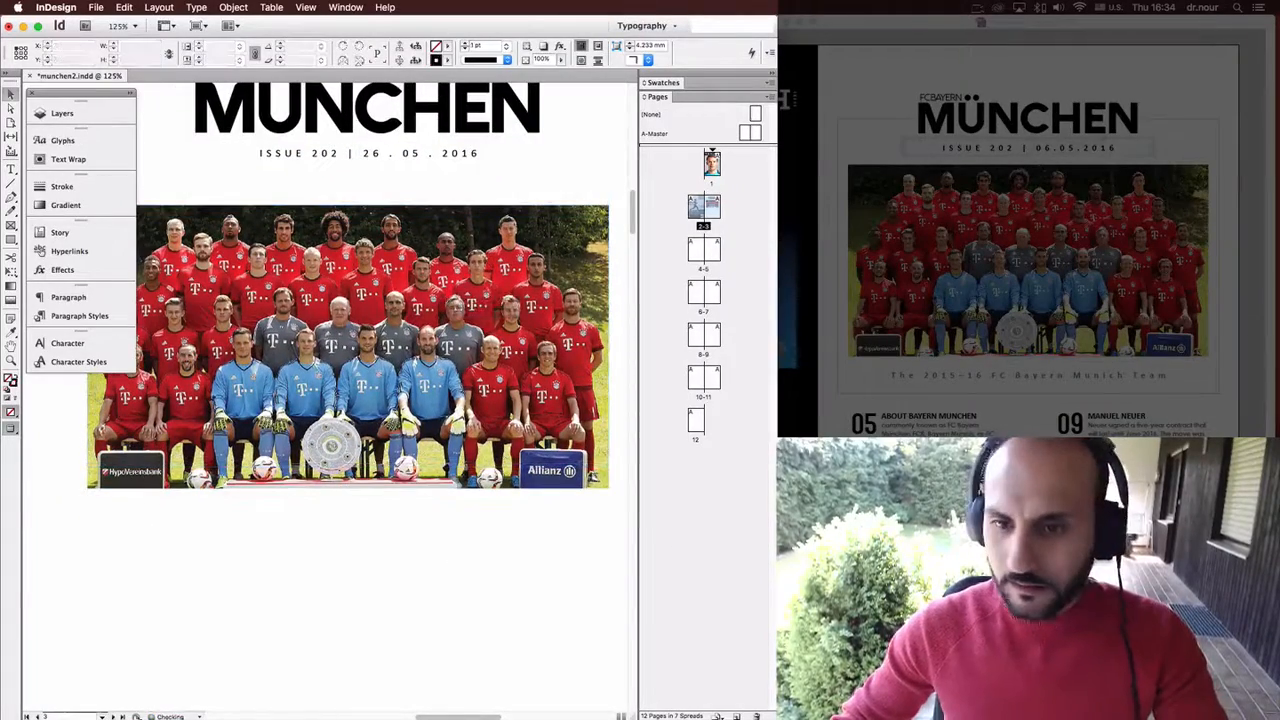
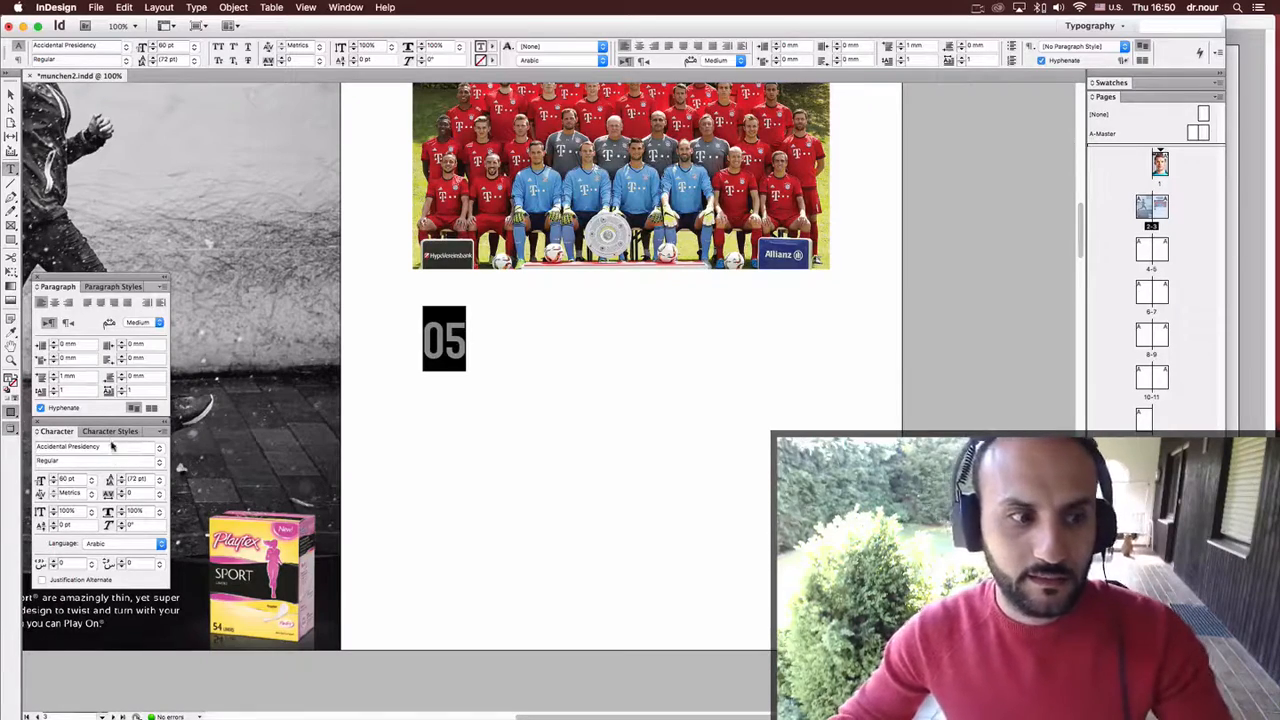
Recolor the 05 number below the team photo to black.
{"action": "left_click", "coordinate": [369, 377]}
{"action": "scroll", "coordinate": [390, 420], "scroll_direction": "up", "scroll_amount": 5}
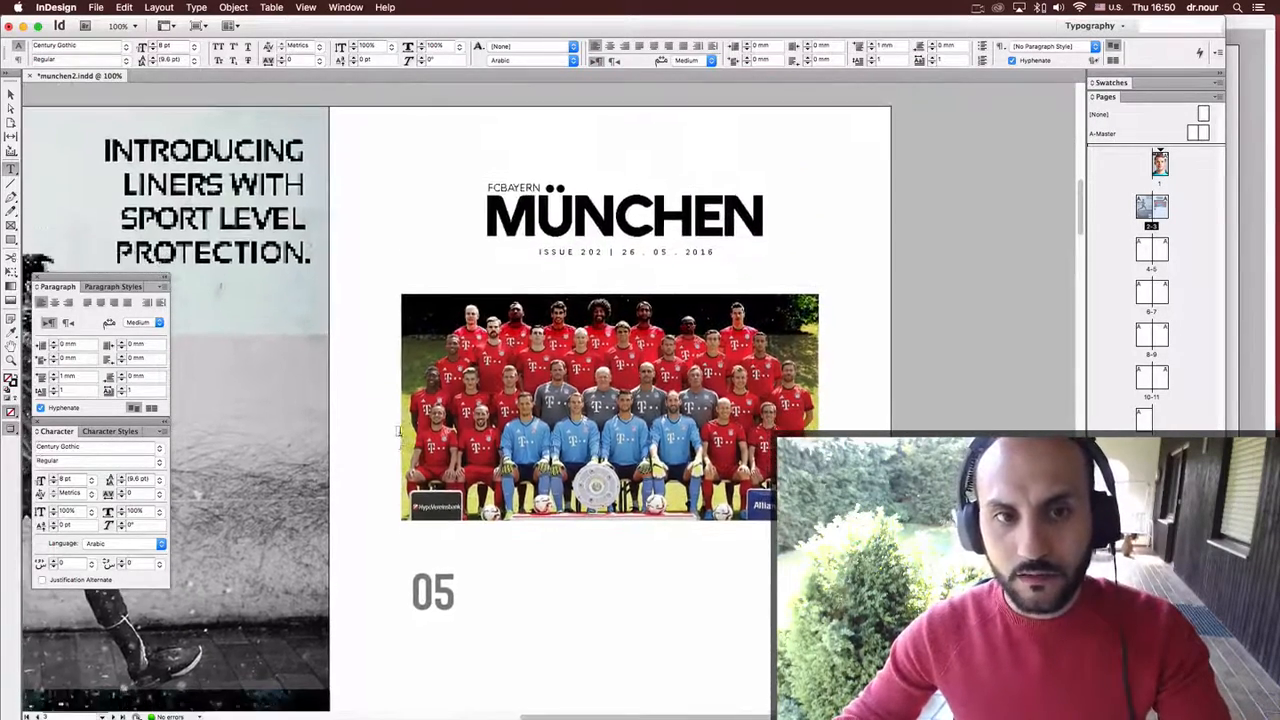
{"action": "scroll", "coordinate": [551, 349], "scroll_direction": "down", "scroll_amount": 5}
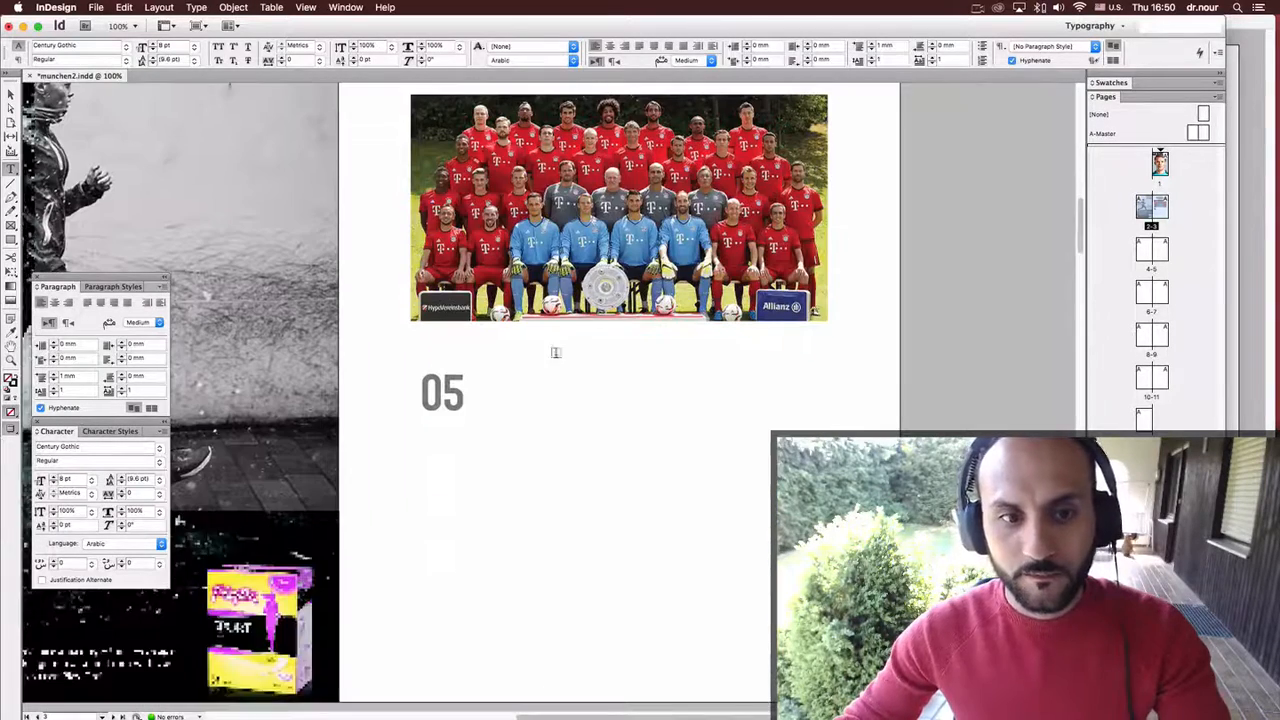
{"action": "key", "text": "super+a"}
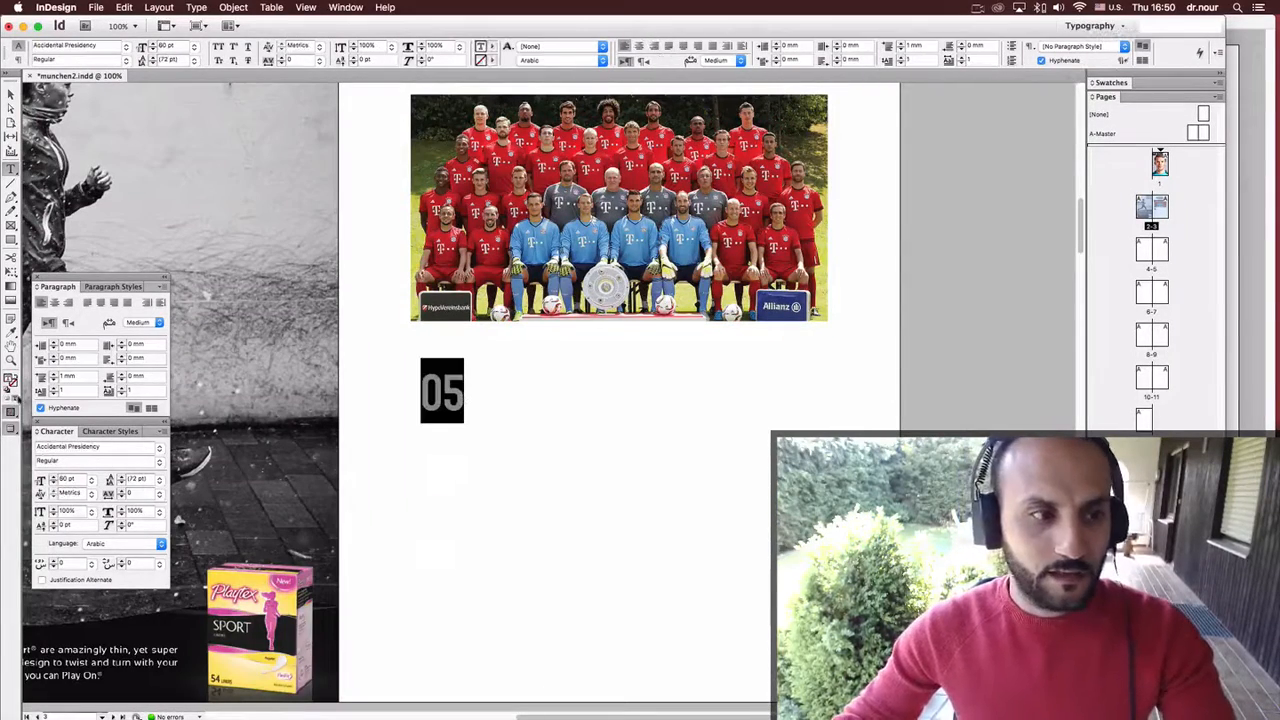
{"action": "left_click", "coordinate": [1110, 82]}
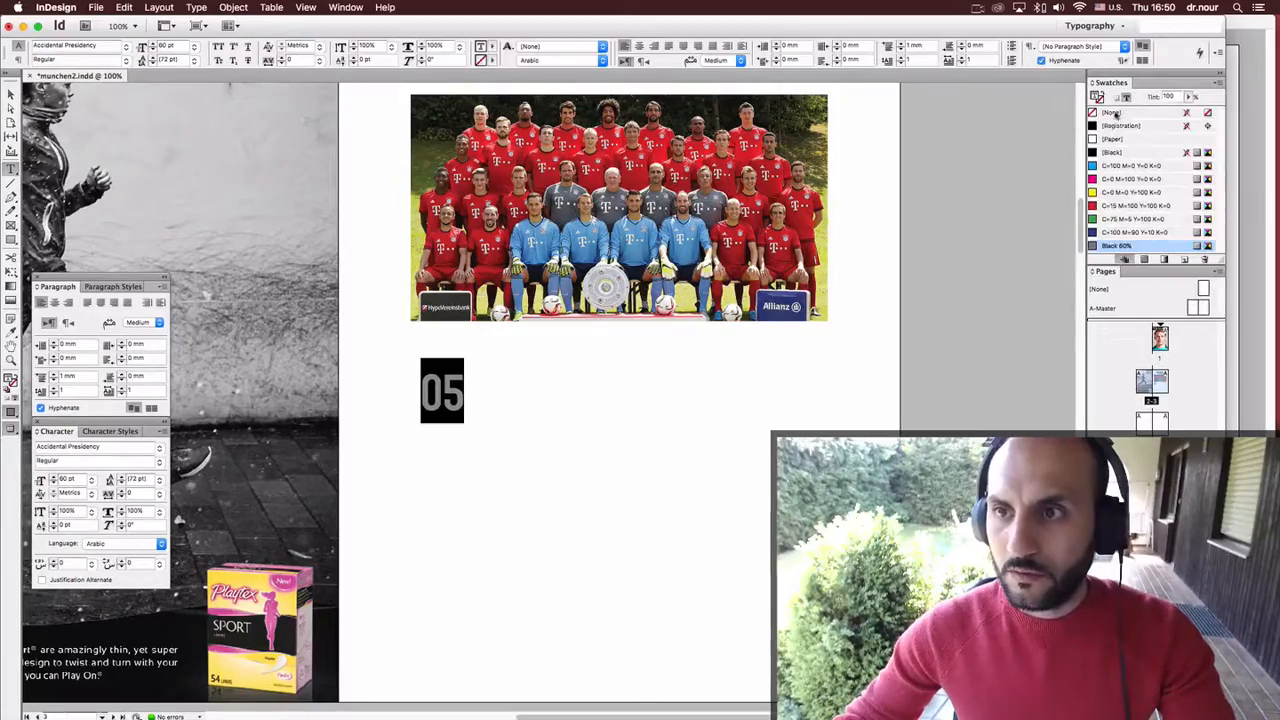
{"action": "left_click", "coordinate": [1110, 125]}
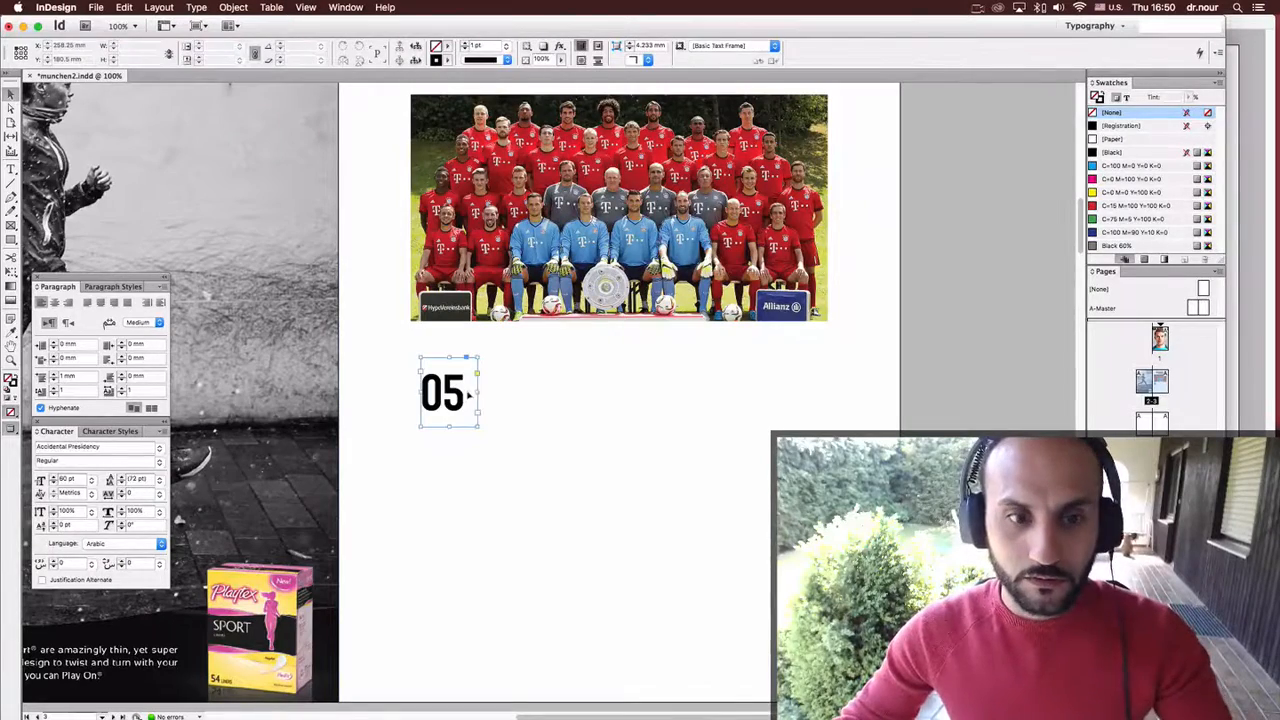
Duplicate the 05 frame directly beside the original, enlarged to about 83 x 67 mm, and show the guides and frame edges.
{"action": "left_click_drag", "start_coordinate": [466, 395], "coordinate": [586, 463]}
{"action": "key", "text": "ctrl+z"}
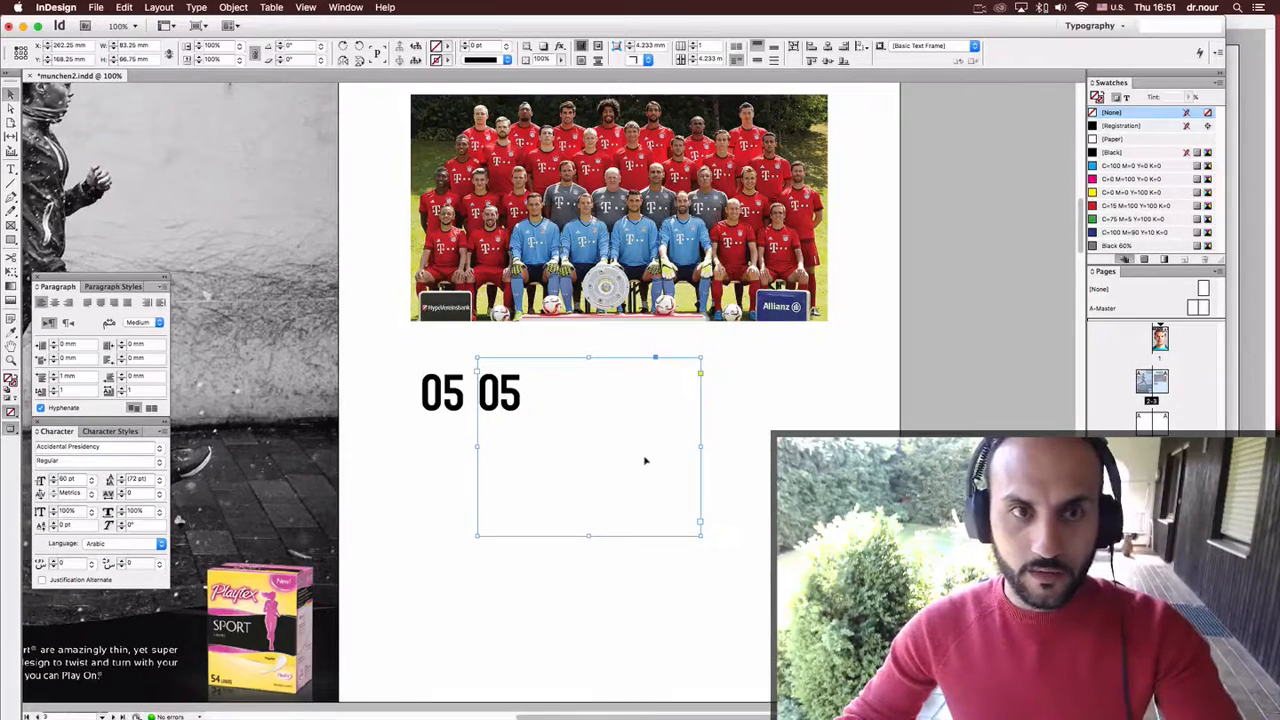
{"action": "key", "text": "w"}
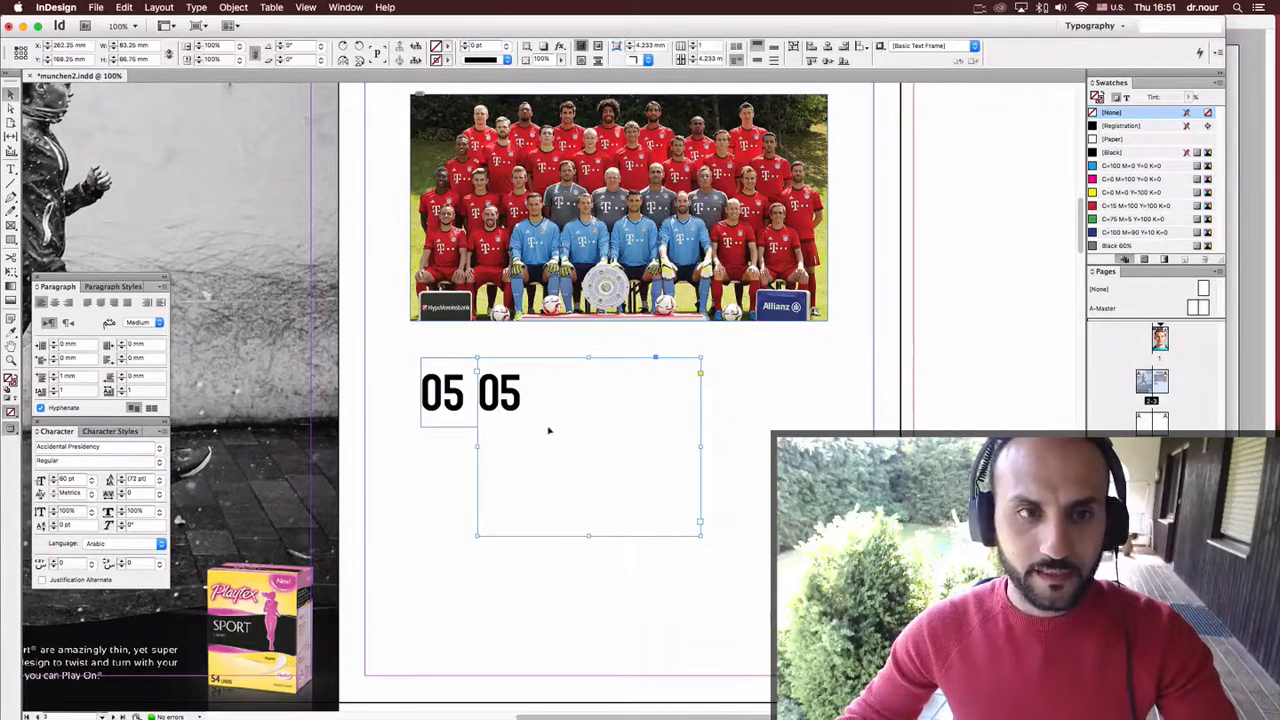
Replace the 05 in the enlarged frame with the ABOUT BAYERN MUNCHEN heading and paragraph from the TextEdit document.
{"action": "key", "text": "super+Tab"}
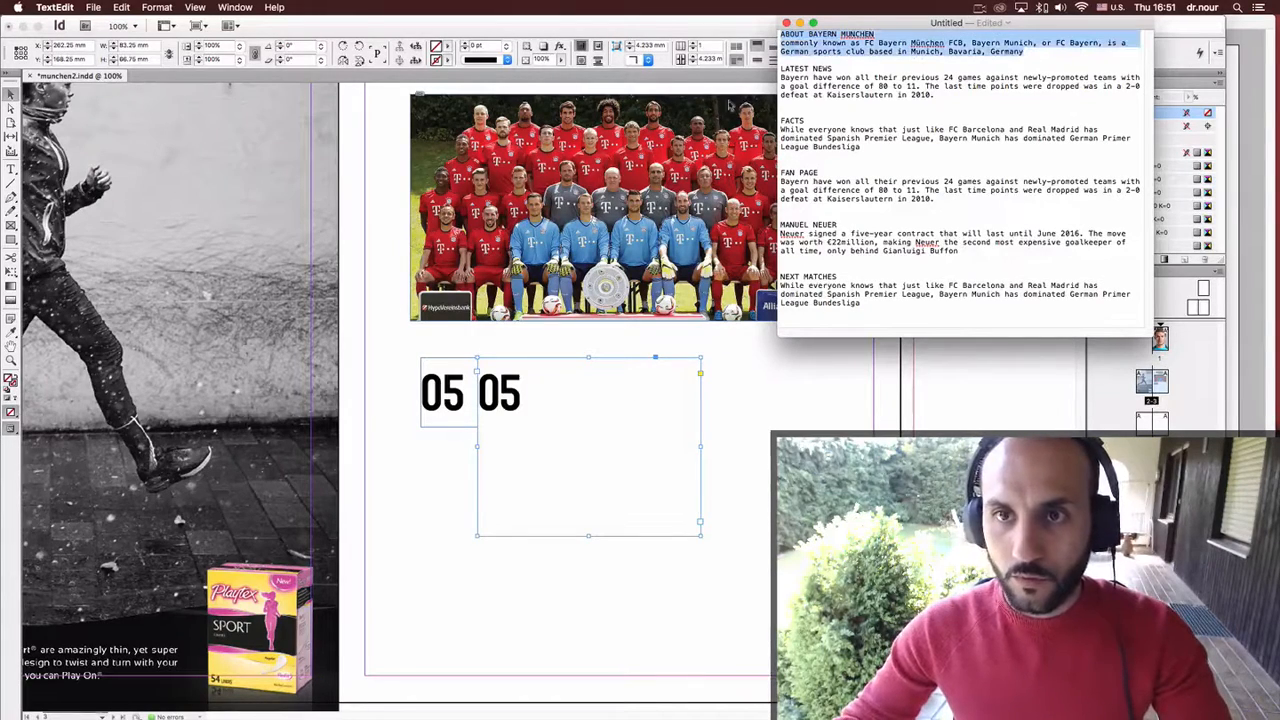
{"action": "left_click", "coordinate": [512, 400]}
{"action": "double_click", "coordinate": [512, 398]}
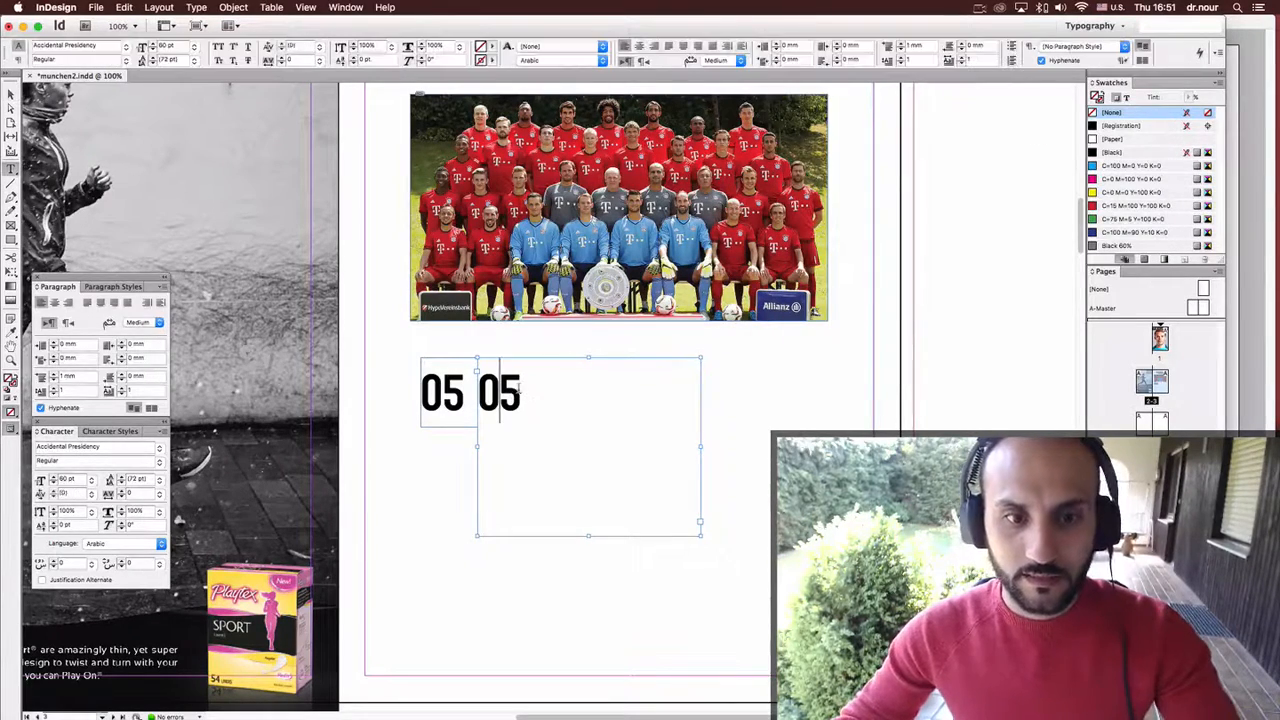
{"action": "double_click", "coordinate": [515, 395]}
{"action": "key", "text": "super+v"}
{"action": "key", "text": "Escape"}
Examine the source texts for the contents entries in the TextEdit document, from ABOUT BAYERN MUNCHEN to NEXT MATCHES.
{"action": "key", "text": "F3"}
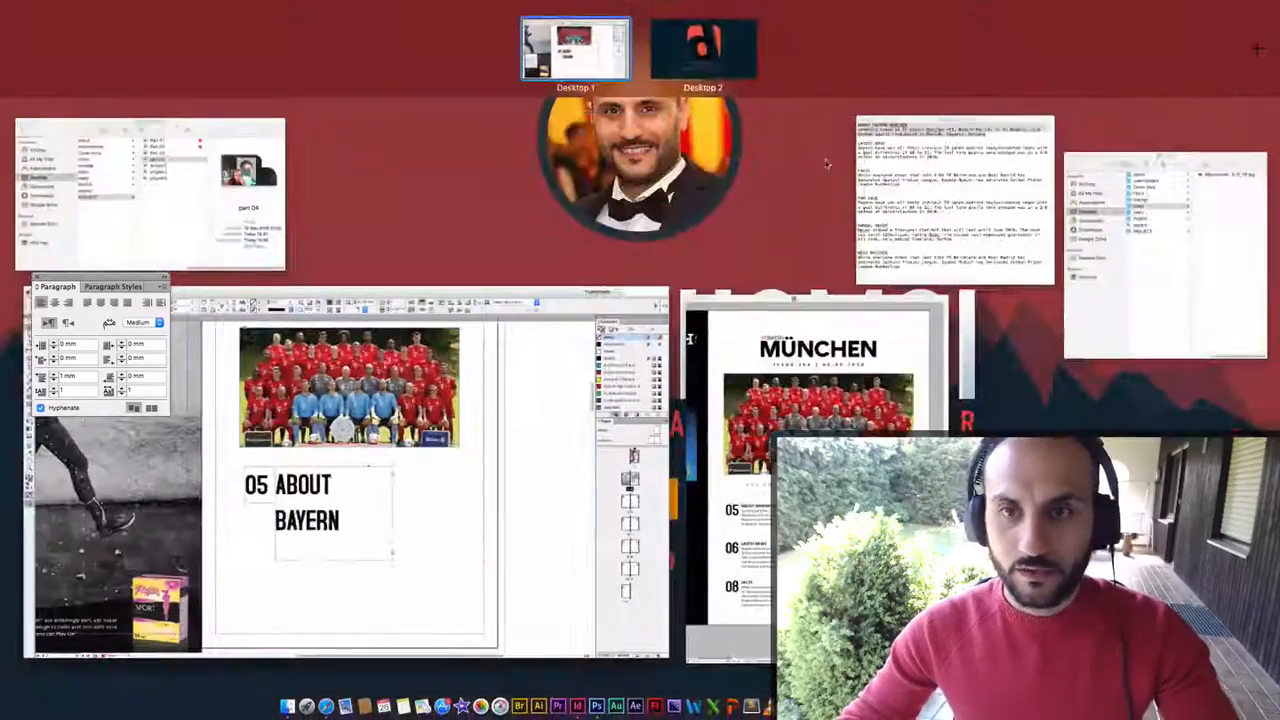
{"action": "left_click", "coordinate": [886, 112]}
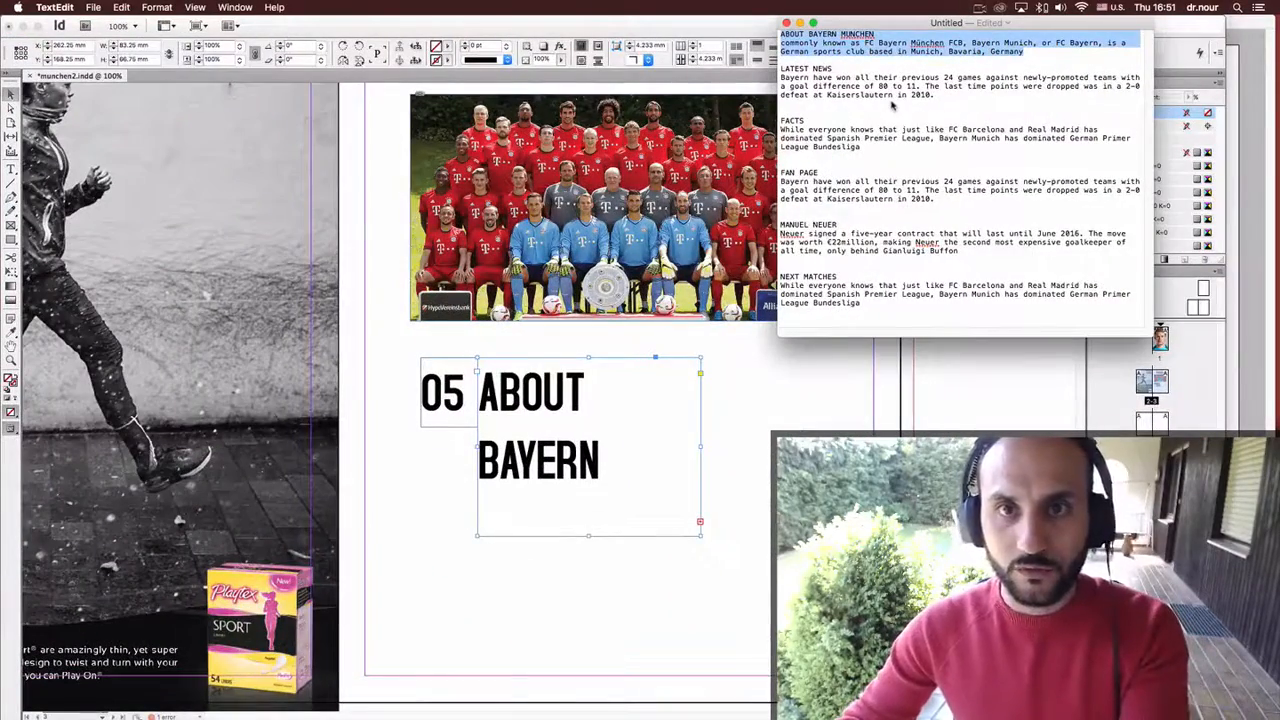
{"action": "left_click", "coordinate": [891, 94]}
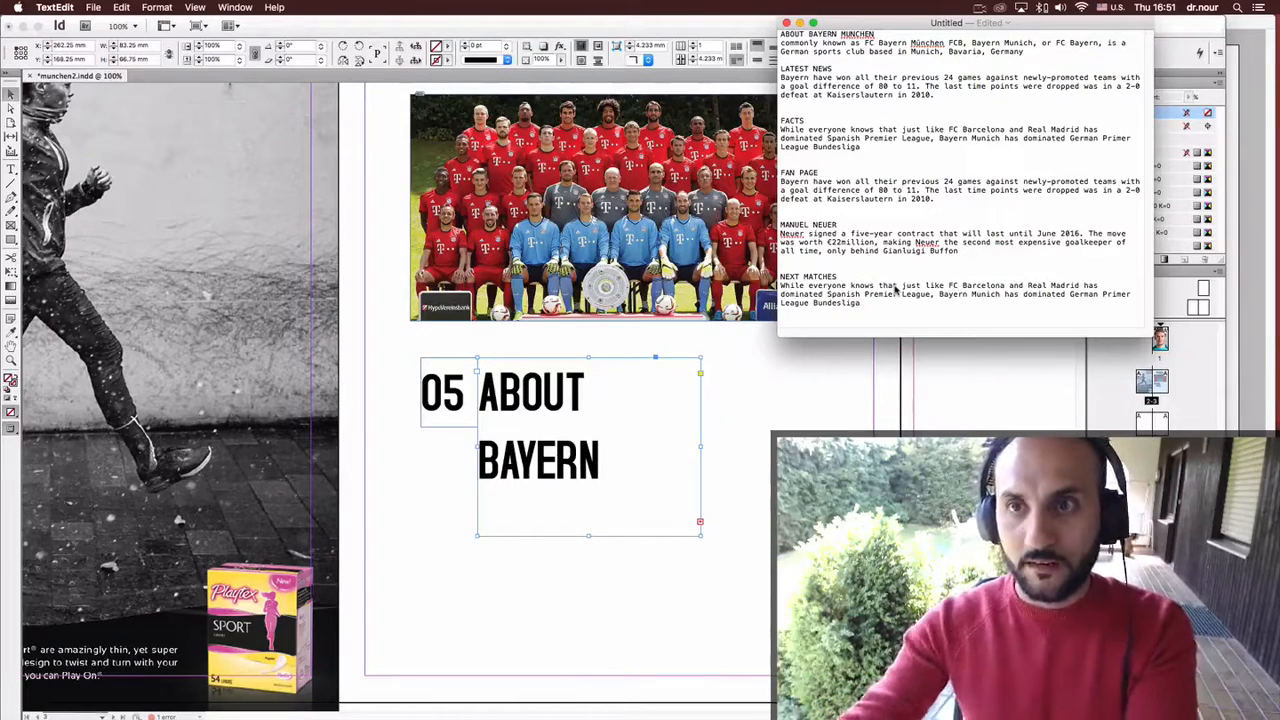
{"action": "left_click", "coordinate": [770, 354]}
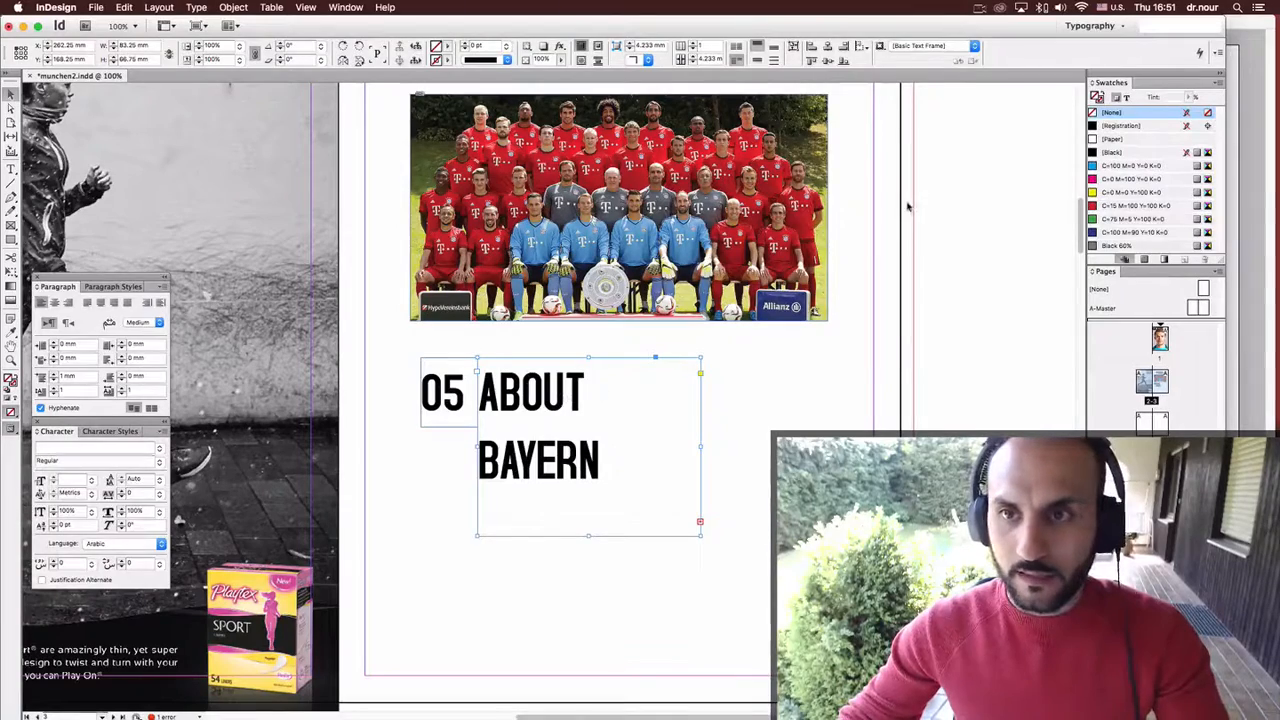
{"action": "key", "text": "super+Tab"}
{"action": "triple_click", "coordinate": [1023, 53]}
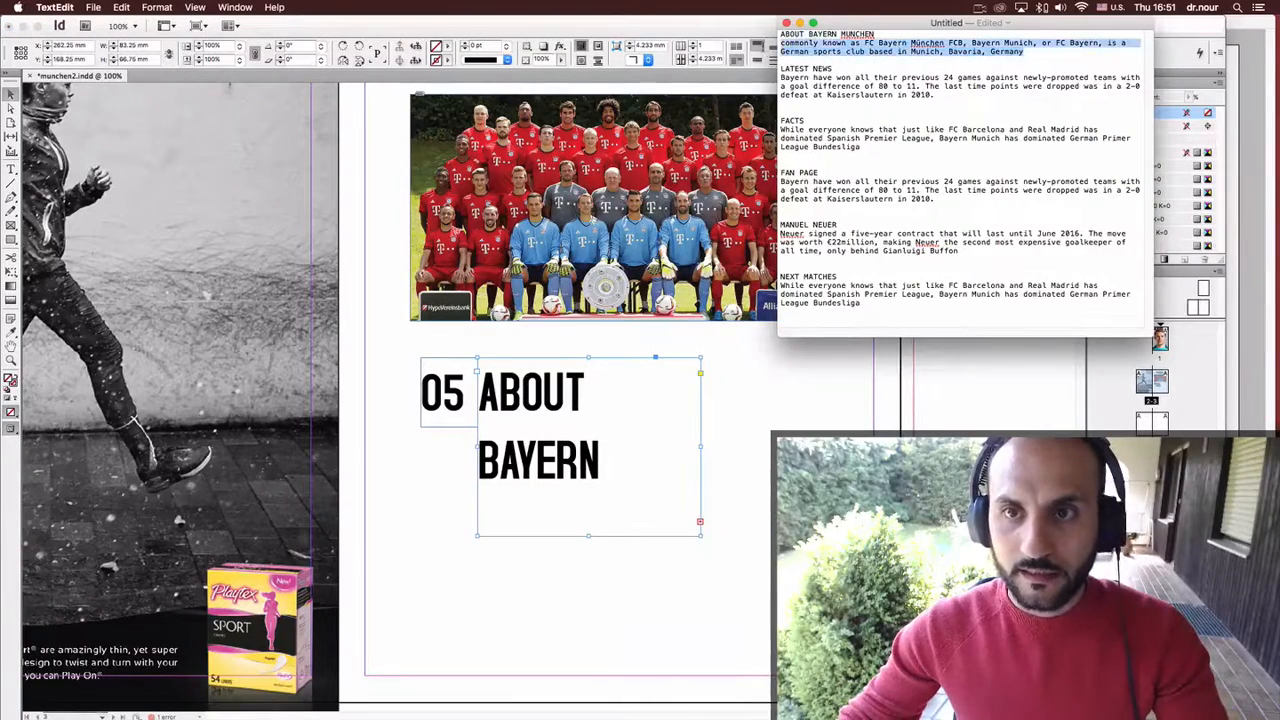
Set the font of the ABOUT BAYERN text frame to Century Gothic in InDesign.
{"action": "left_click", "coordinate": [612, 378]}
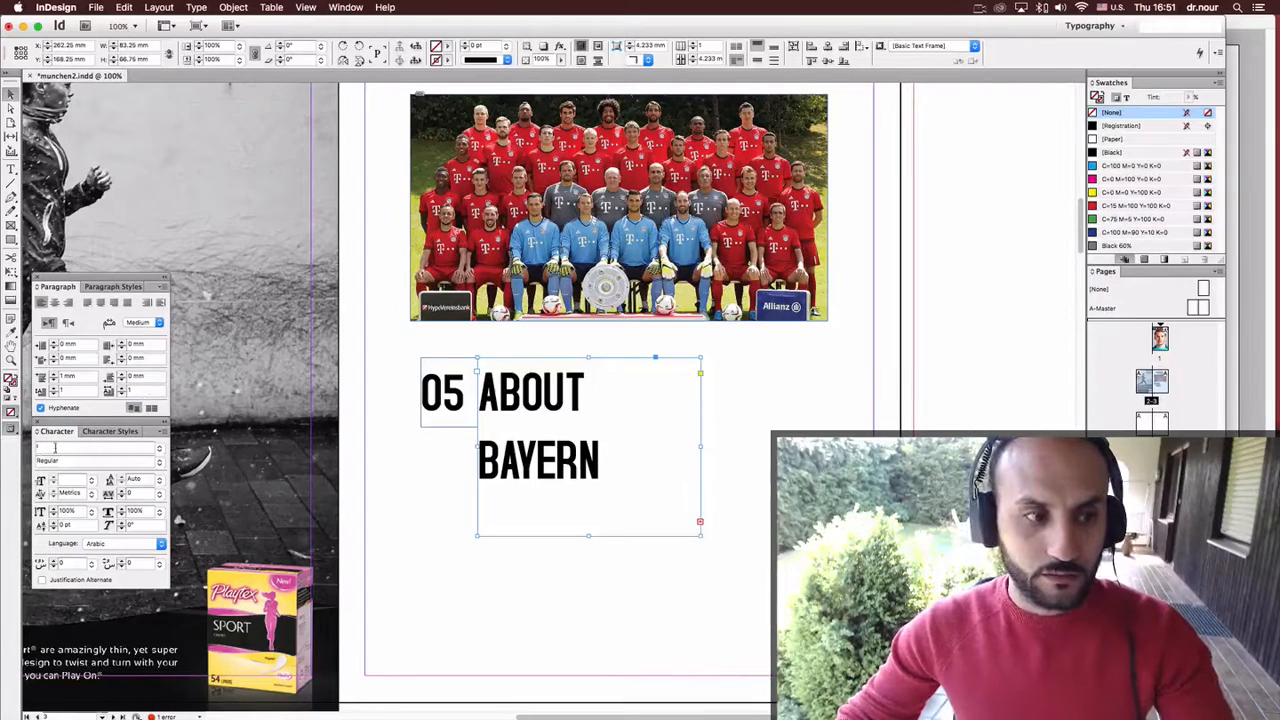
{"action": "type", "text": "Century Gothic"}
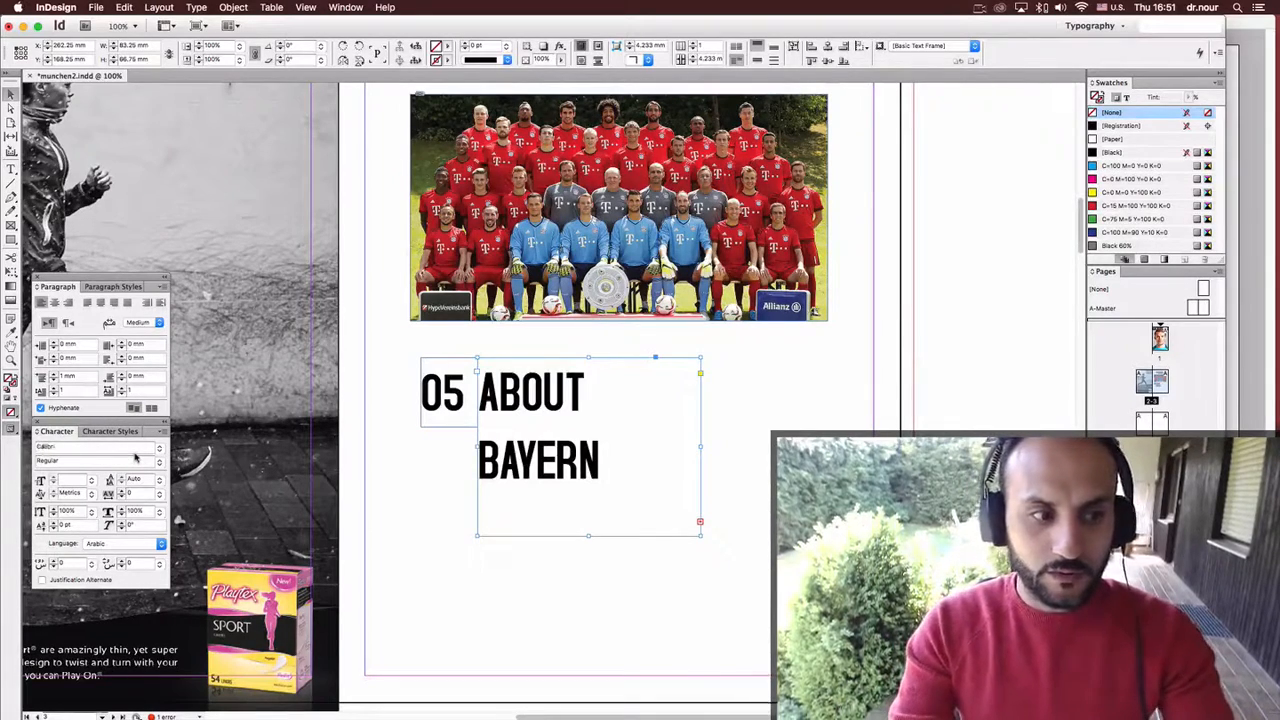
{"action": "key", "text": "Return"}
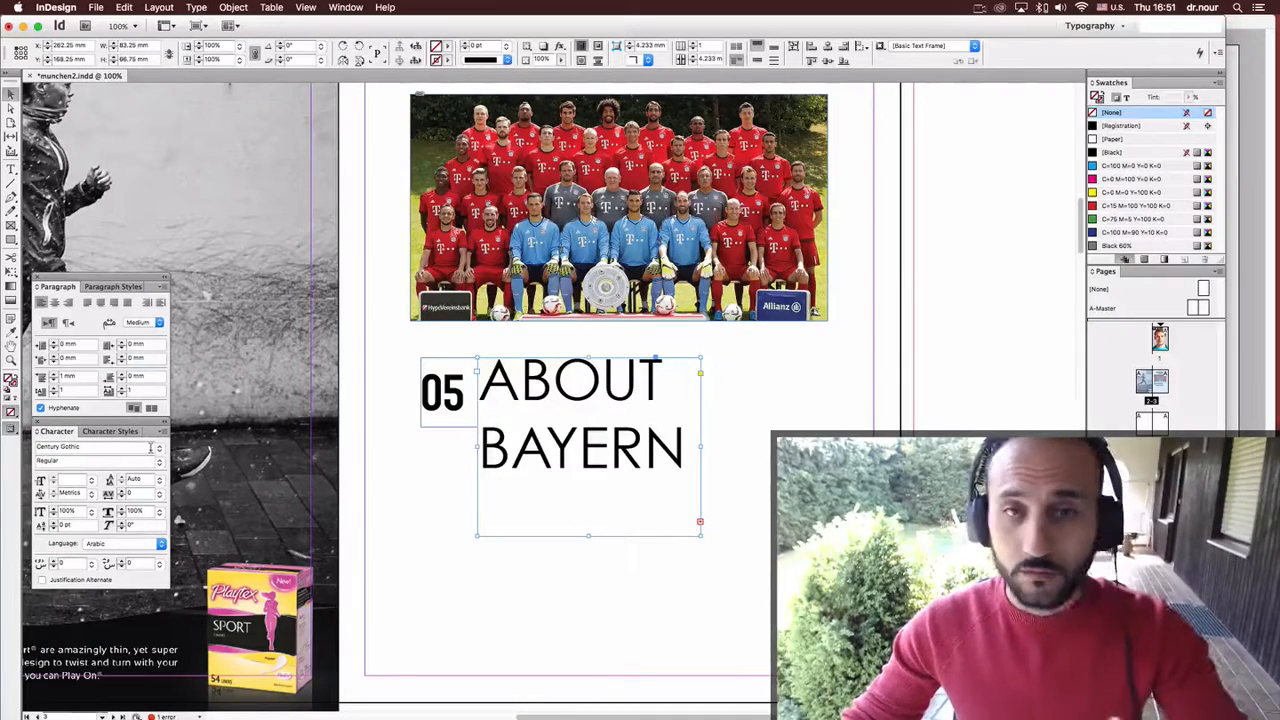
{"action": "left_click", "coordinate": [820, 383]}
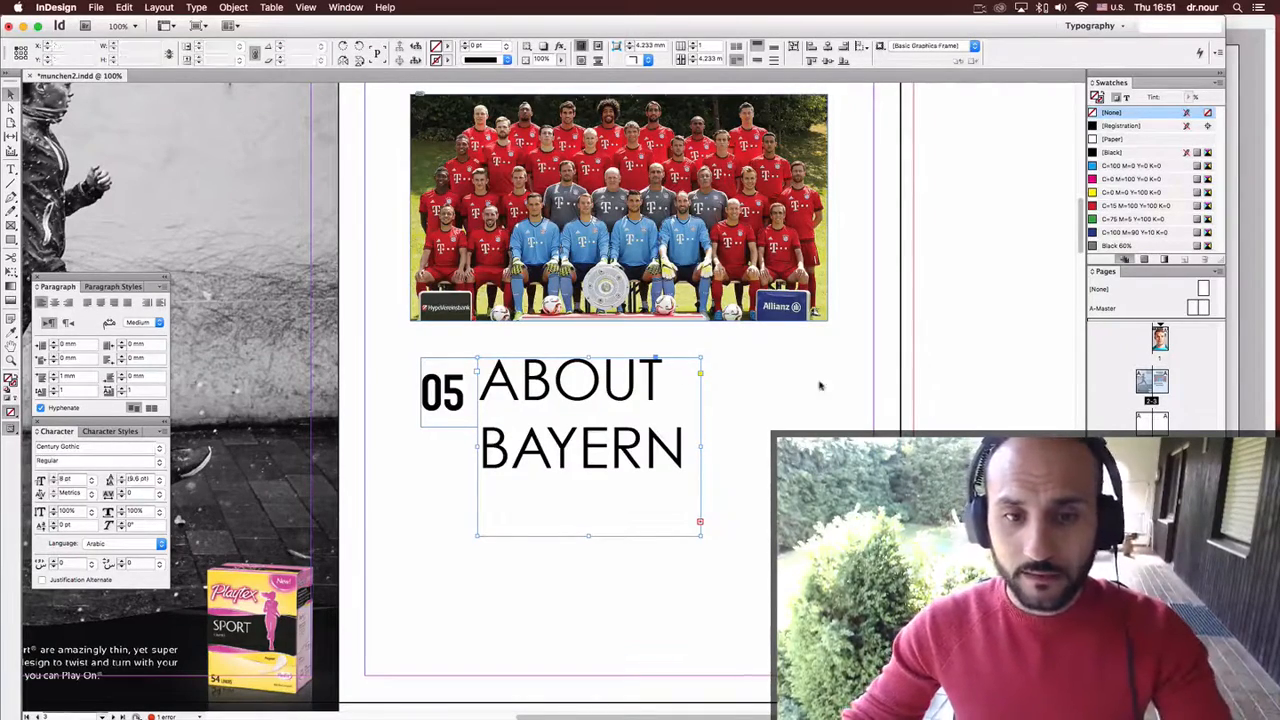
{"action": "scroll", "coordinate": [655, 160], "scroll_direction": "up", "scroll_amount": 3}
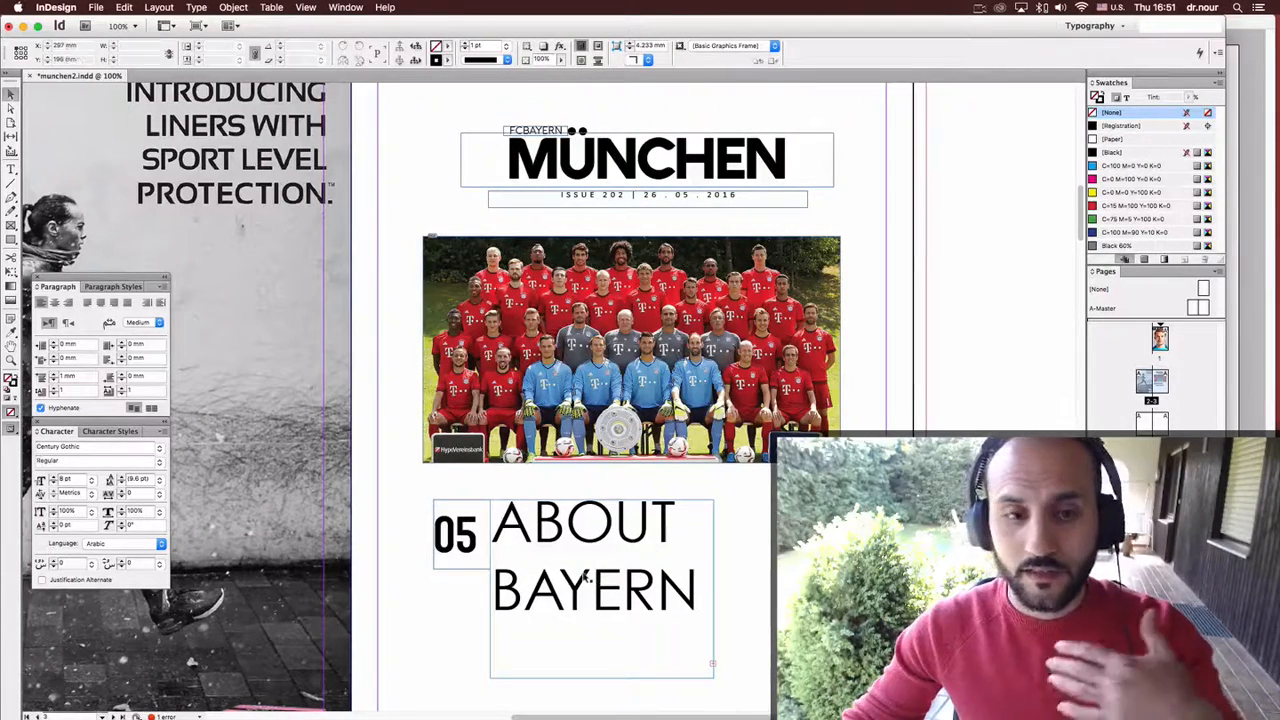
{"action": "scroll", "coordinate": [535, 343], "scroll_direction": "down", "scroll_amount": 3}
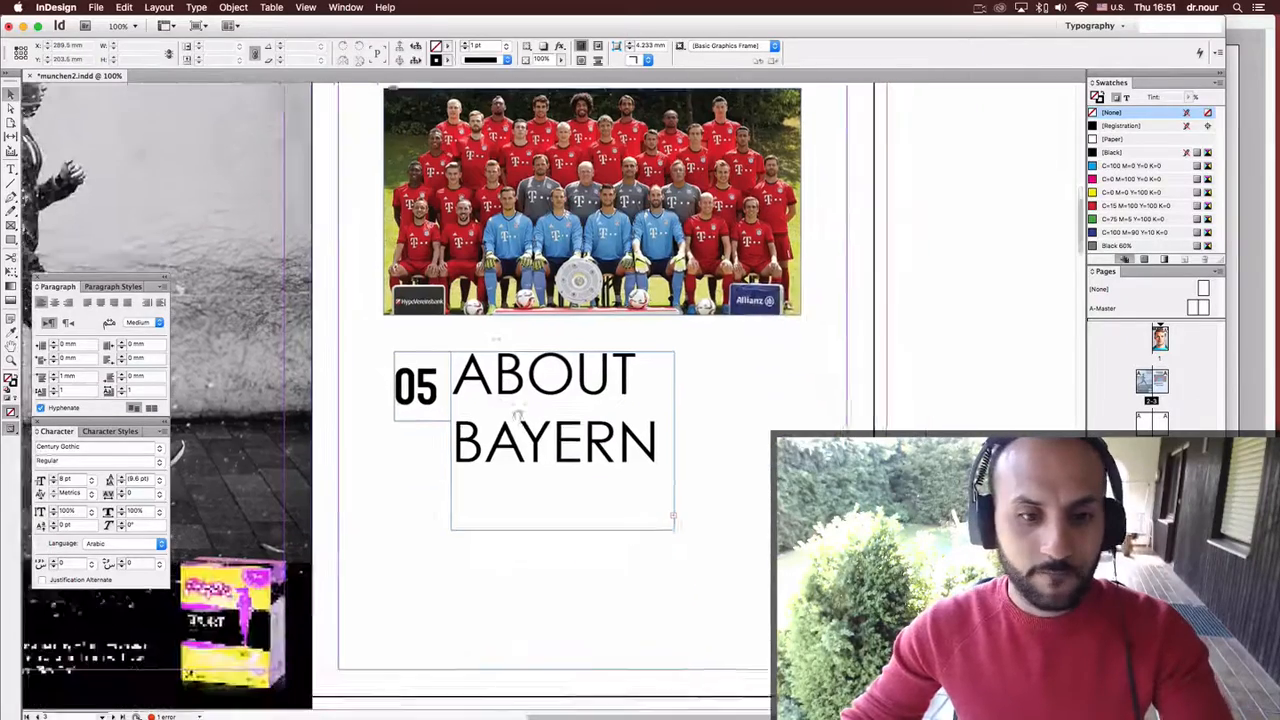
Set the font size of the ABOUT BAYERN MUNCHEN heading and paragraph to 12 pt.
{"action": "key", "text": "super+a"}
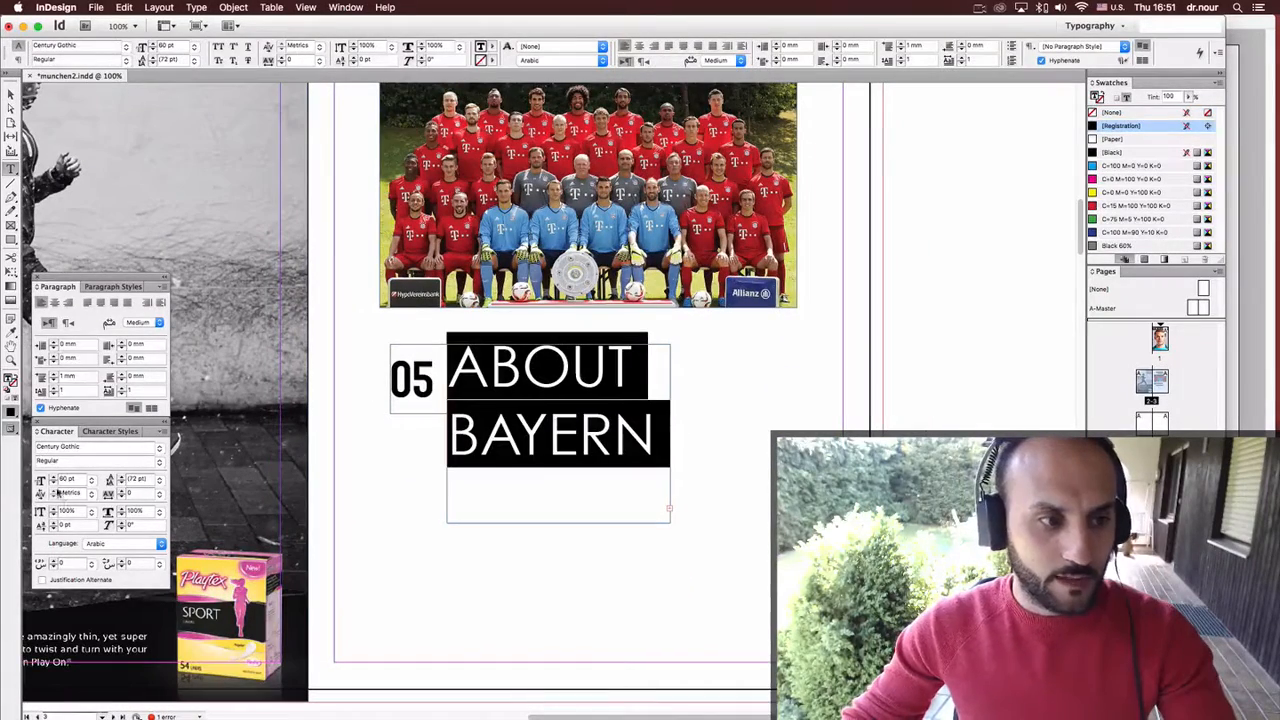
{"action": "double_click", "coordinate": [68, 479]}
{"action": "type", "text": "3"}
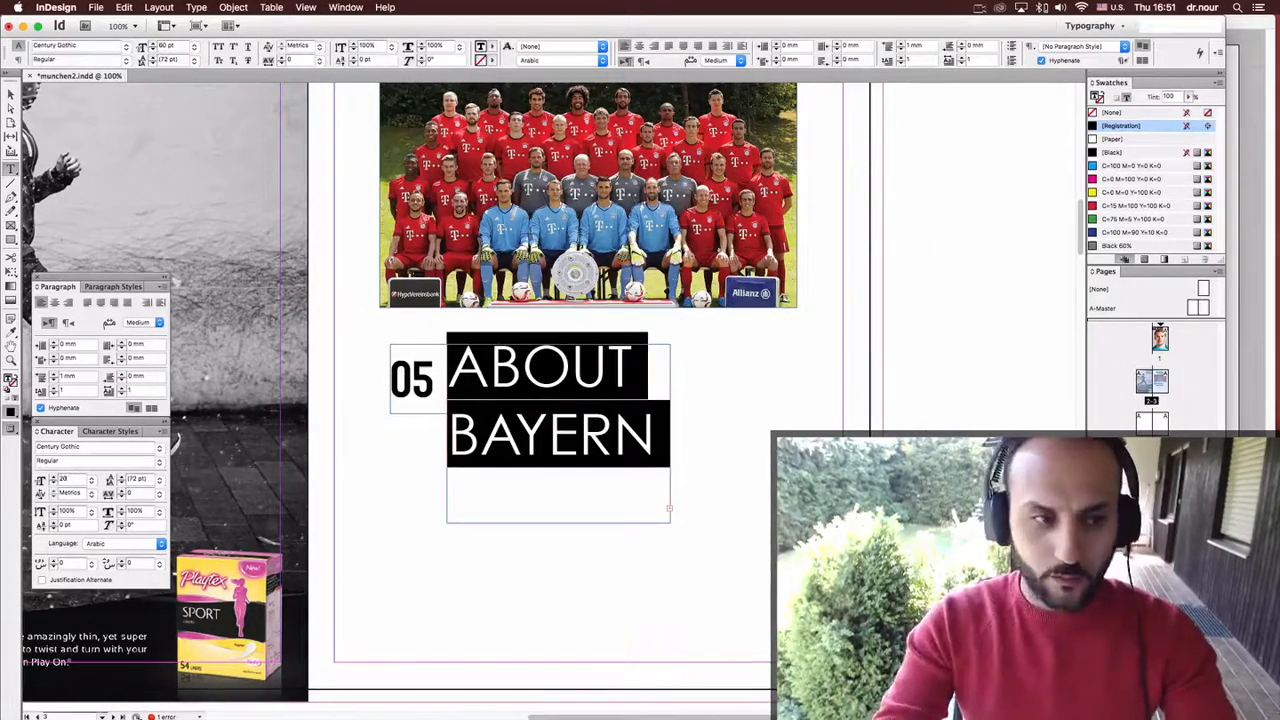
{"action": "type", "text": "0"}
{"action": "key", "text": "Return"}
{"action": "left_click", "coordinate": [80, 485]}
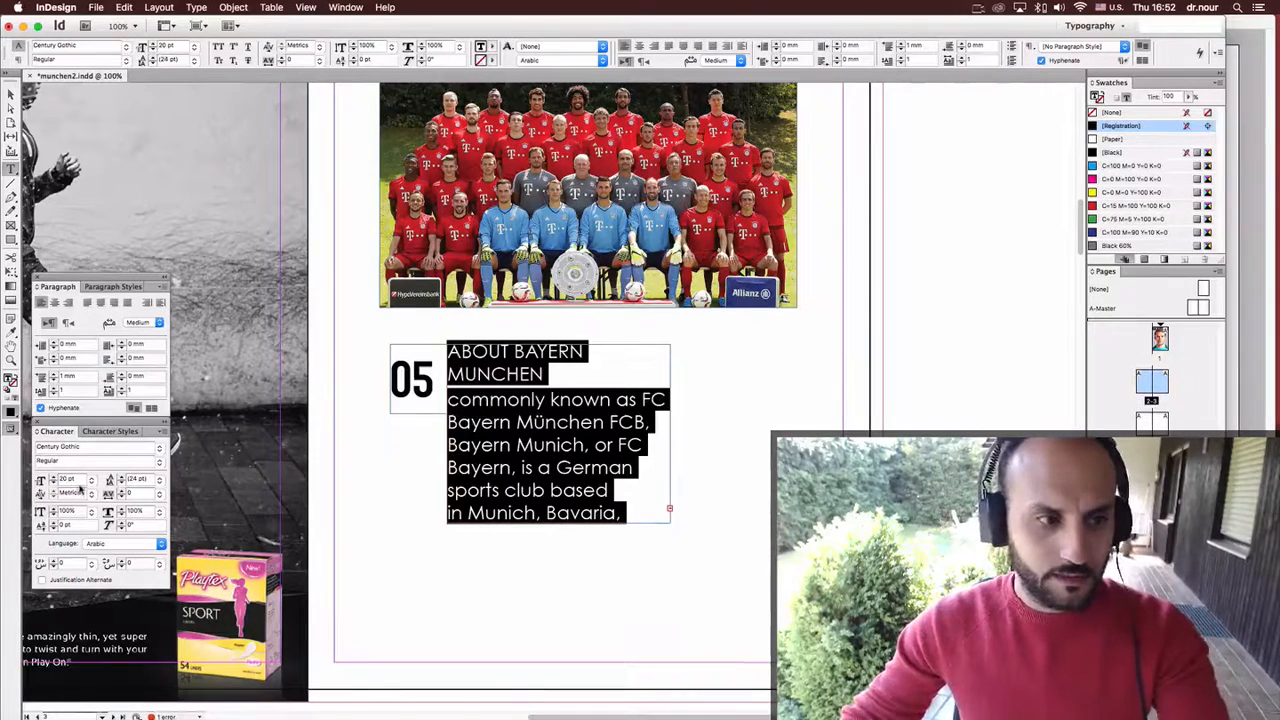
{"action": "key", "text": "Down"}
{"action": "key", "text": "Down"}
{"action": "key", "text": "Down"}
{"action": "key", "text": "Down"}
{"action": "key", "text": "Down"}
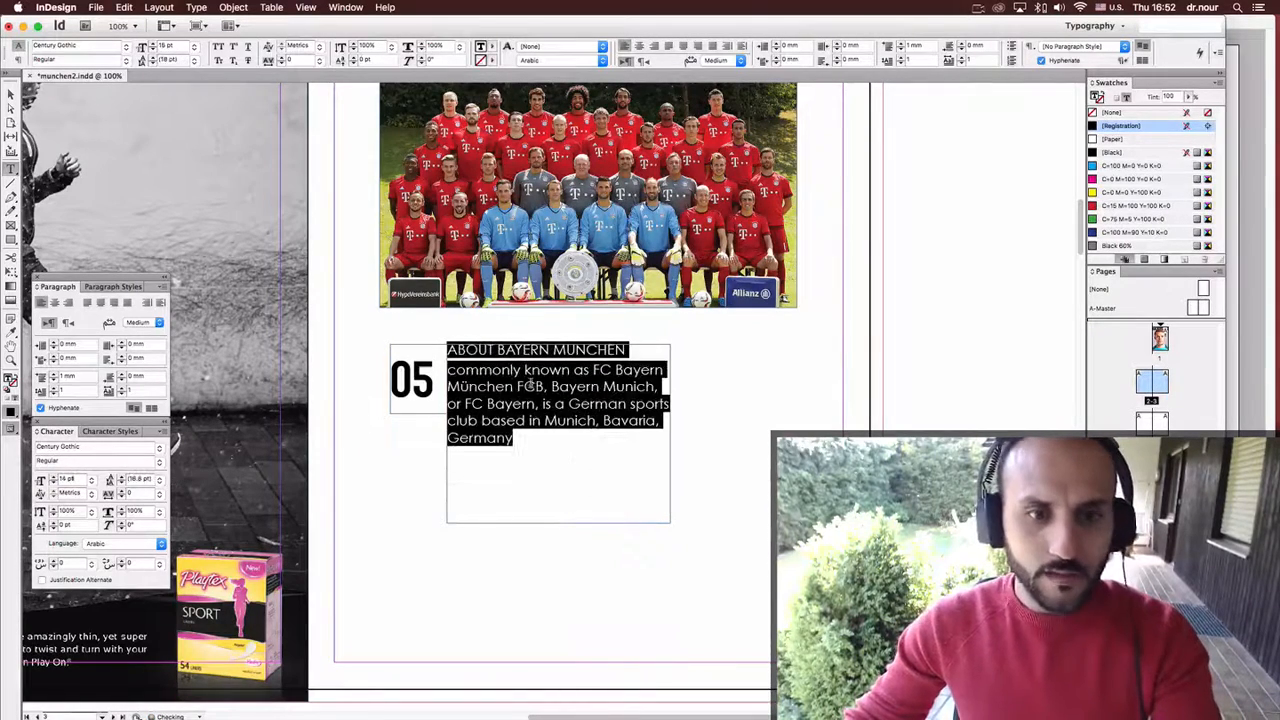
{"action": "key", "text": "Down"}
{"action": "key", "text": "Down"}
{"action": "key", "text": "Down"}
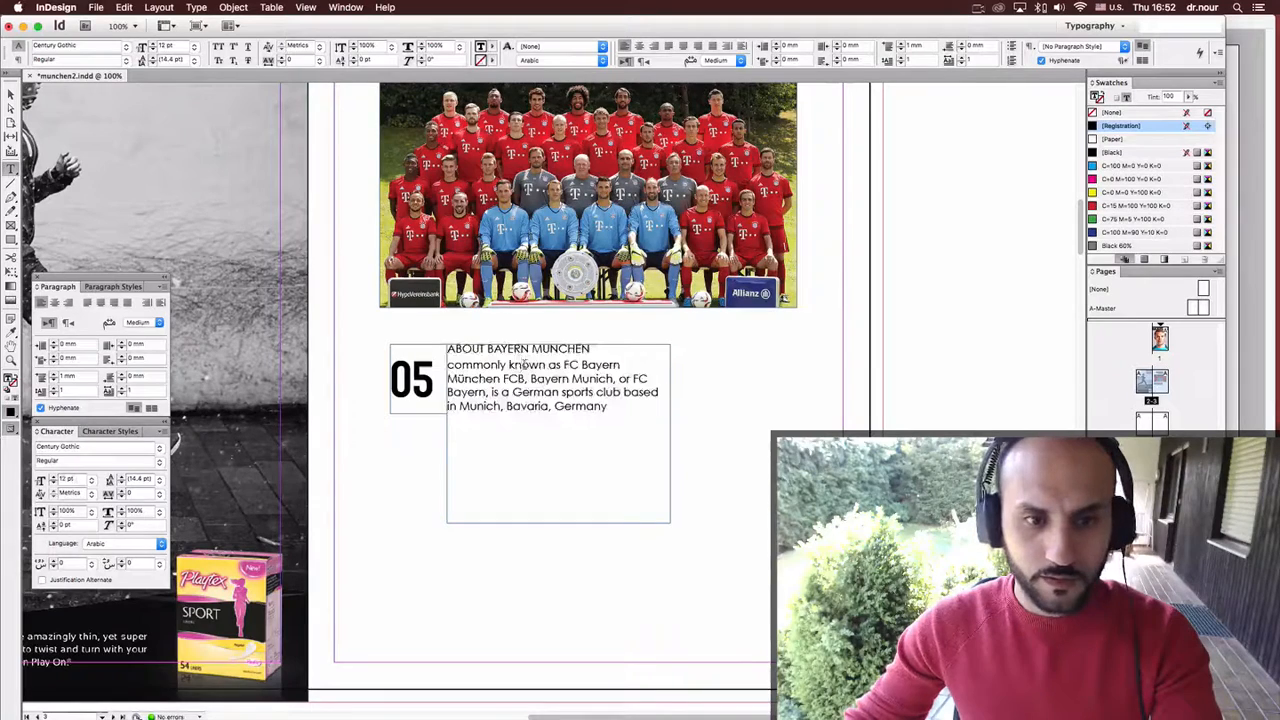
Set the space before paragraphs in the ABOUT BAYERN MUNCHEN text frame to 0 mm.
{"action": "triple_click", "coordinate": [527, 365]}
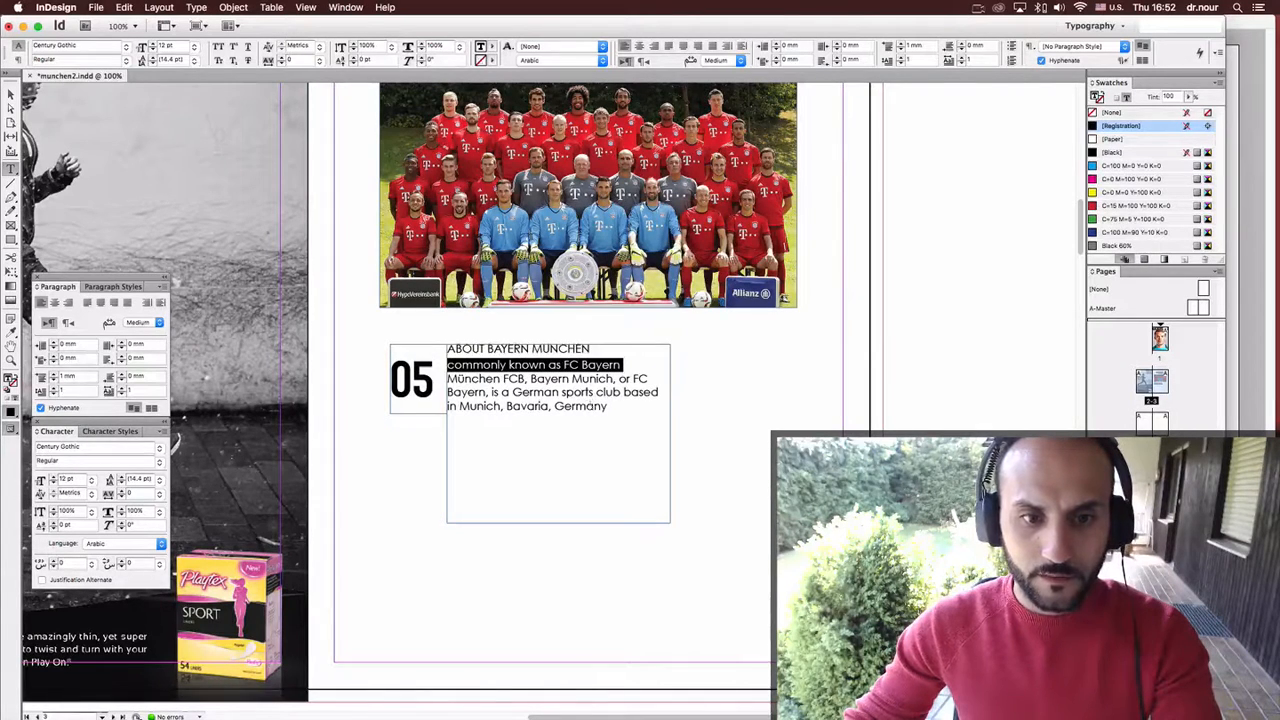
{"action": "left_click_drag", "start_coordinate": [590, 405], "coordinate": [616, 408]}
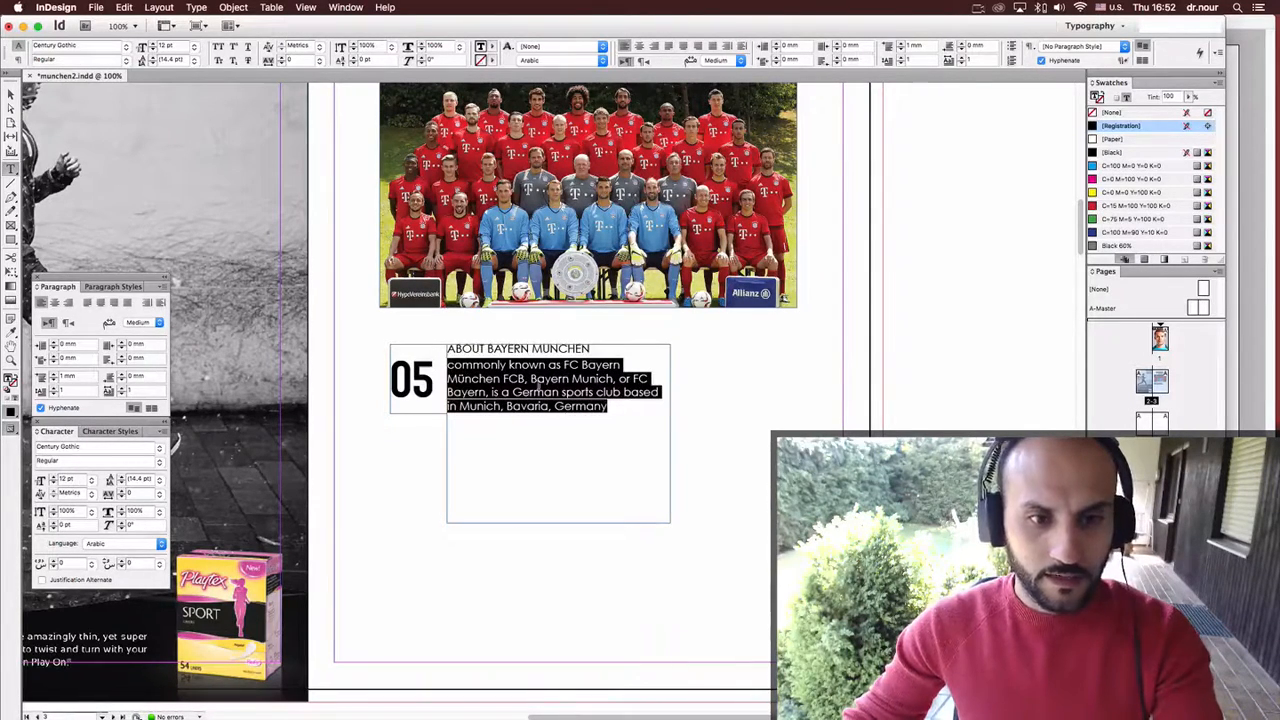
{"action": "key", "text": "Escape"}
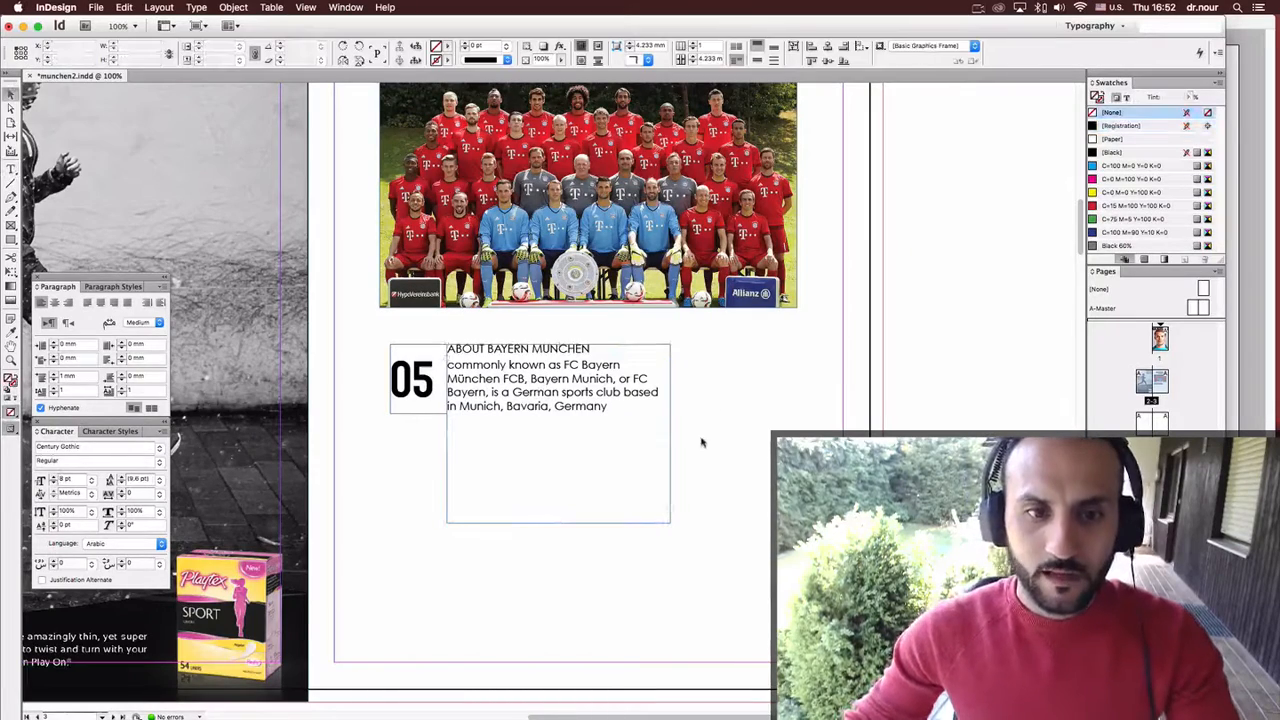
{"action": "left_click", "coordinate": [575, 375]}
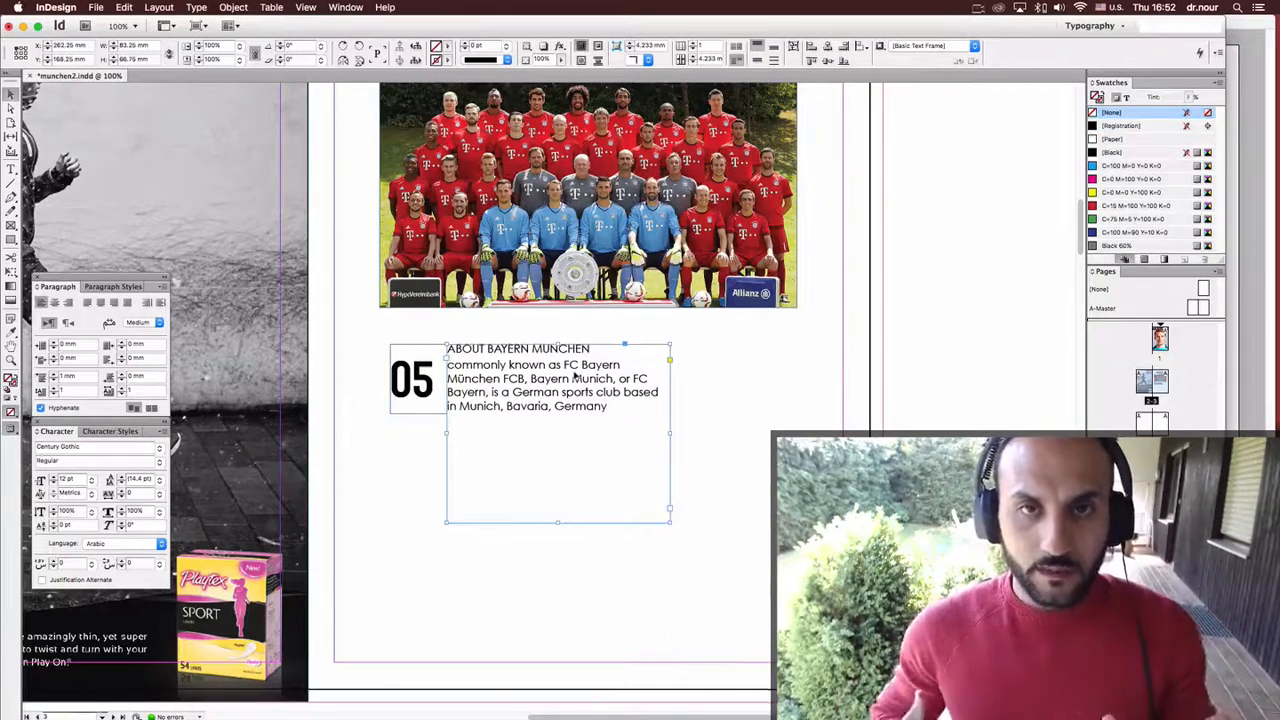
{"action": "double_click", "coordinate": [575, 375]}
{"action": "key", "text": "super+a"}
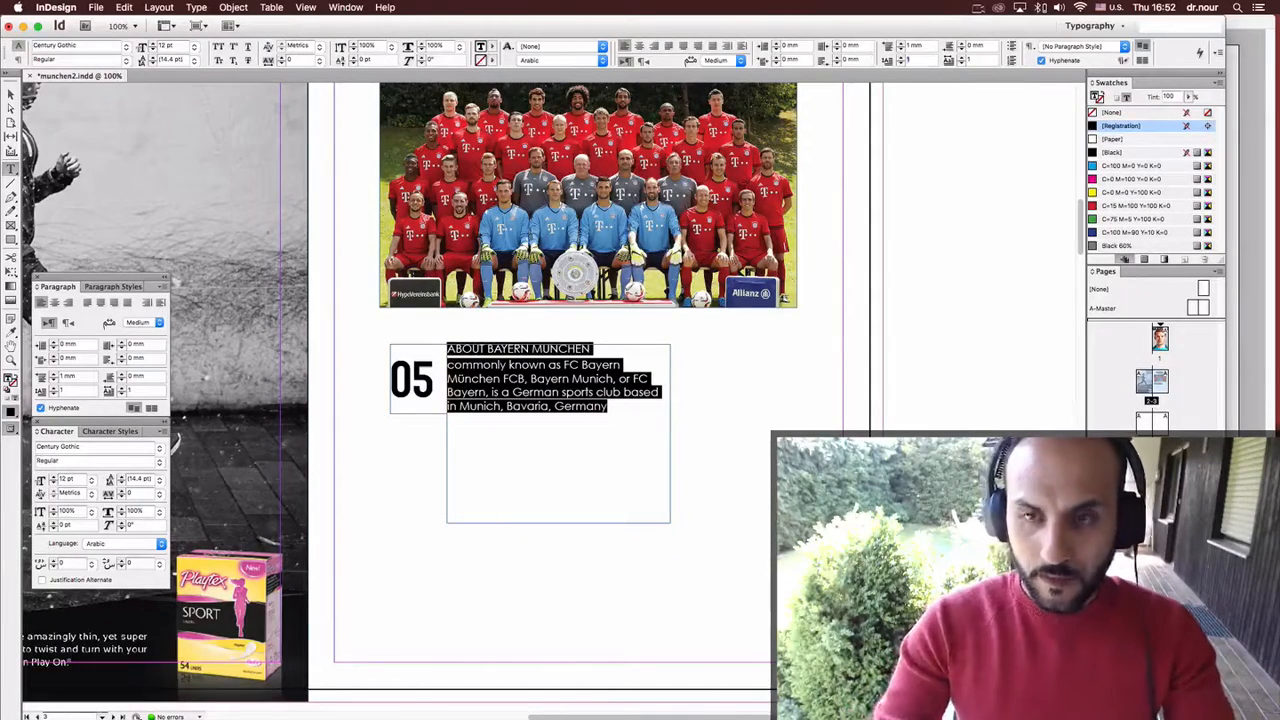
{"action": "key", "text": "Escape"}
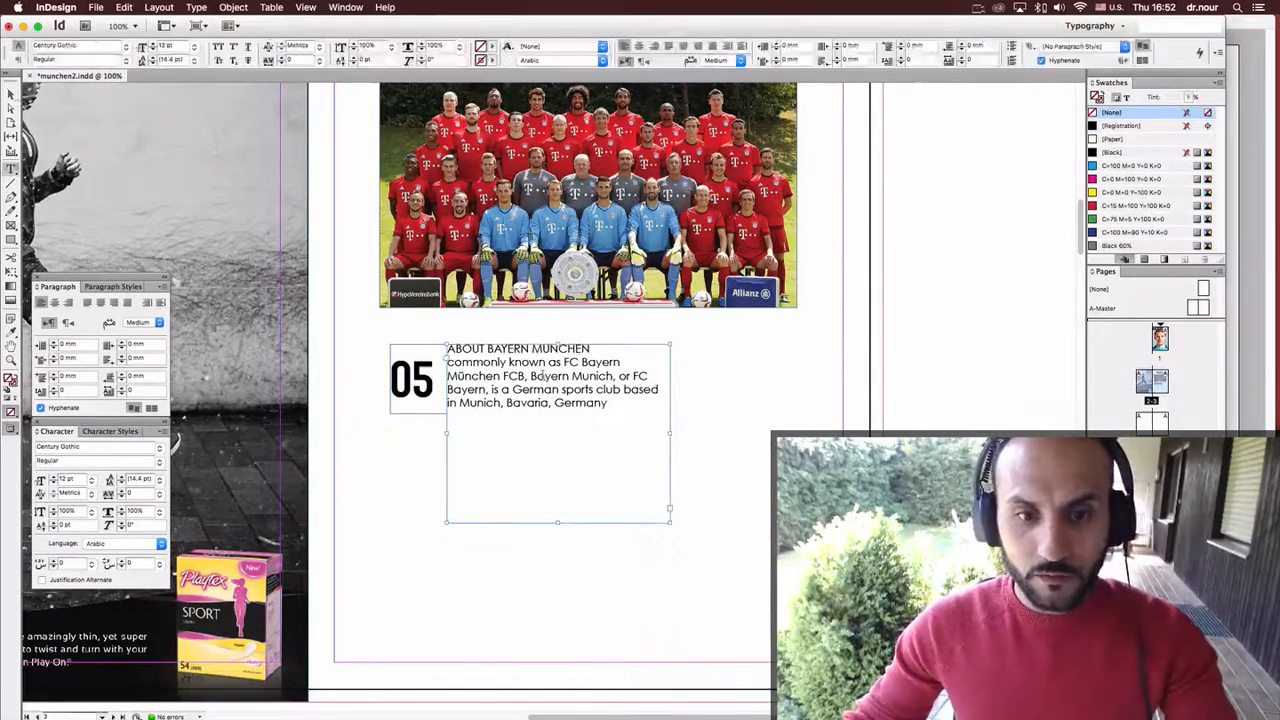
Set the leading of all the text in the ABOUT BAYERN MUNCHEN frame to 15 pt.
{"action": "double_click", "coordinate": [544, 376]}
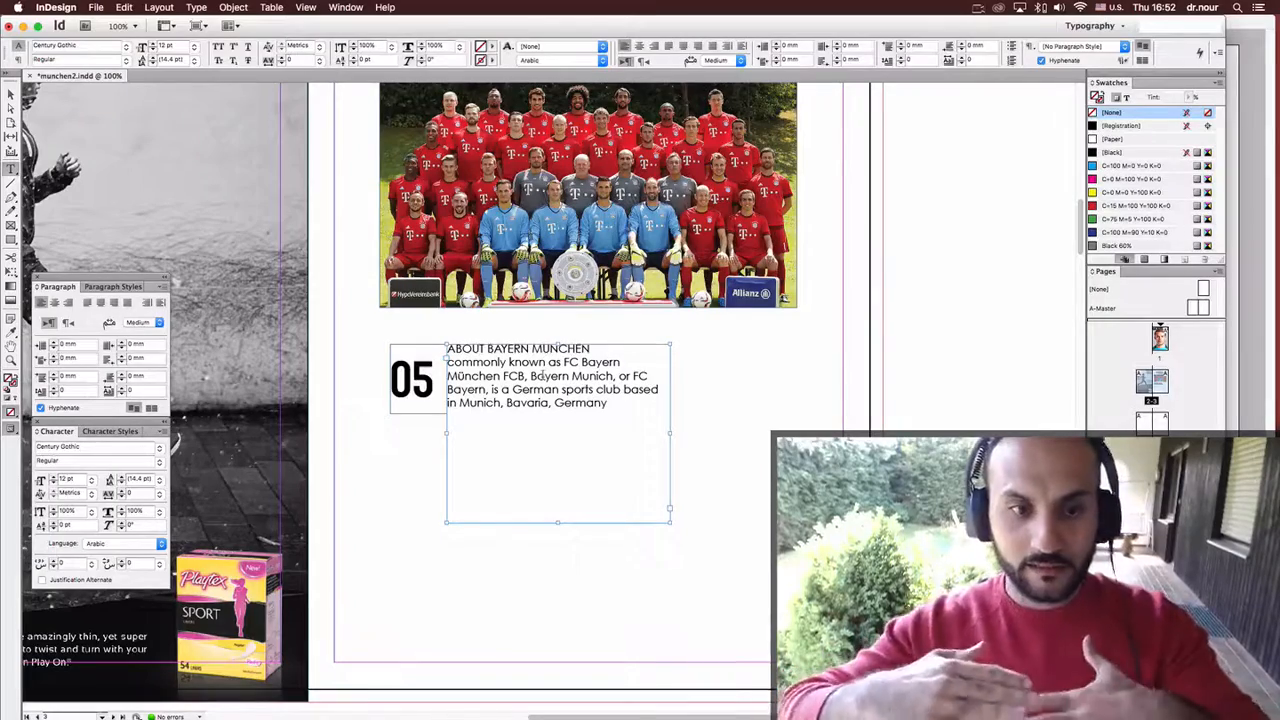
{"action": "key", "text": "super+a"}
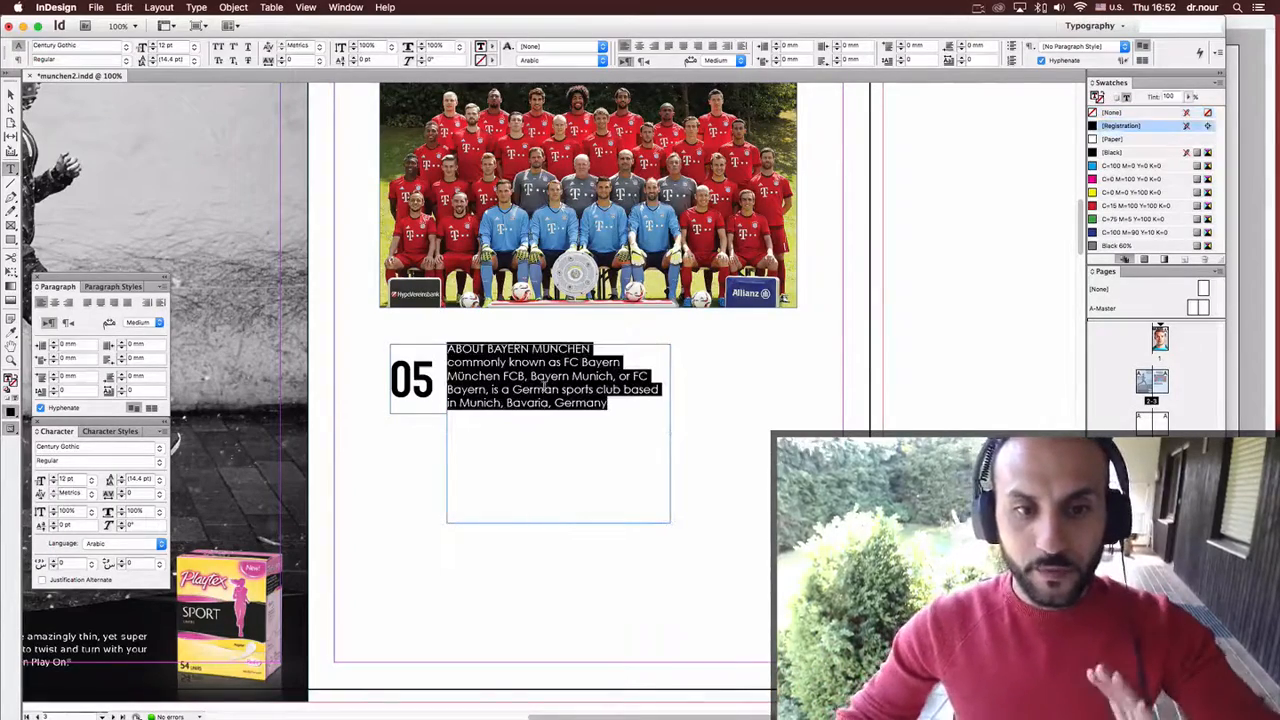
{"action": "key", "text": "Escape"}
{"action": "key", "text": "z"}
{"action": "left_click", "coordinate": [544, 386]}
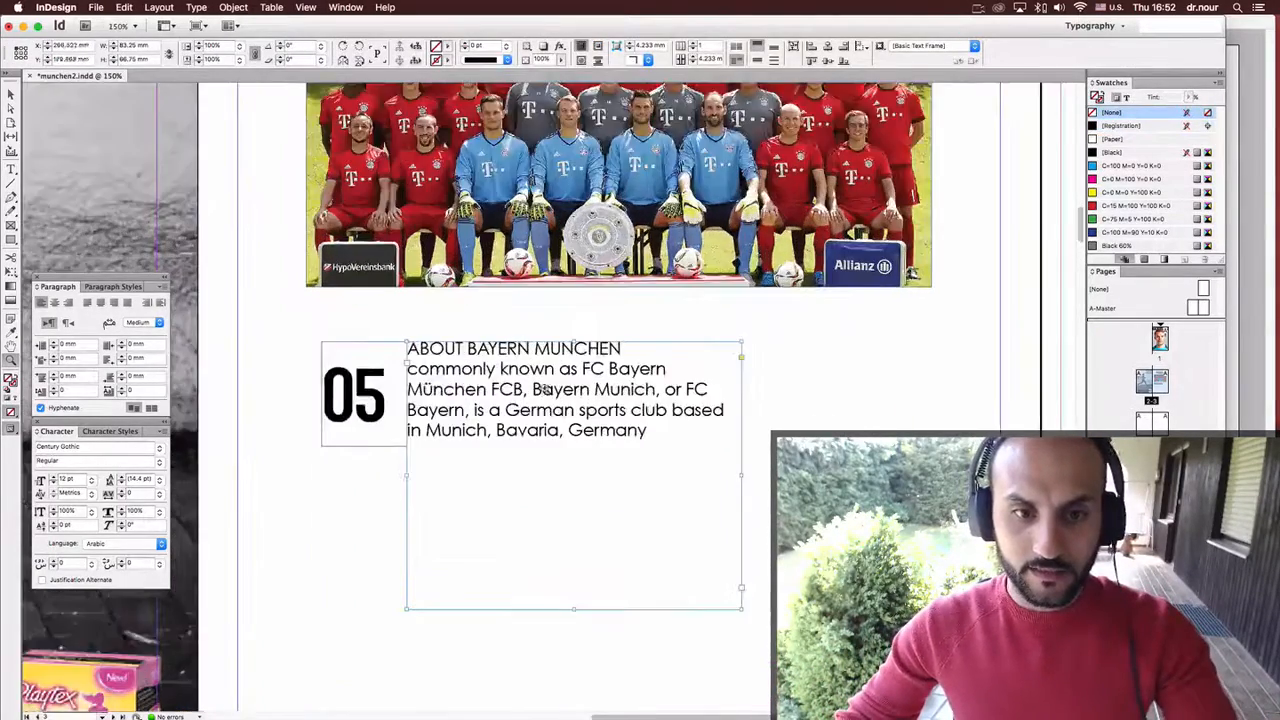
{"action": "left_click", "coordinate": [544, 403]}
{"action": "scroll", "coordinate": [544, 403], "scroll_direction": "down", "scroll_amount": 1}
{"action": "left_click", "coordinate": [561, 356]}
{"action": "key", "text": "t"}
{"action": "left_click", "coordinate": [561, 356]}
{"action": "key", "text": "super+a"}
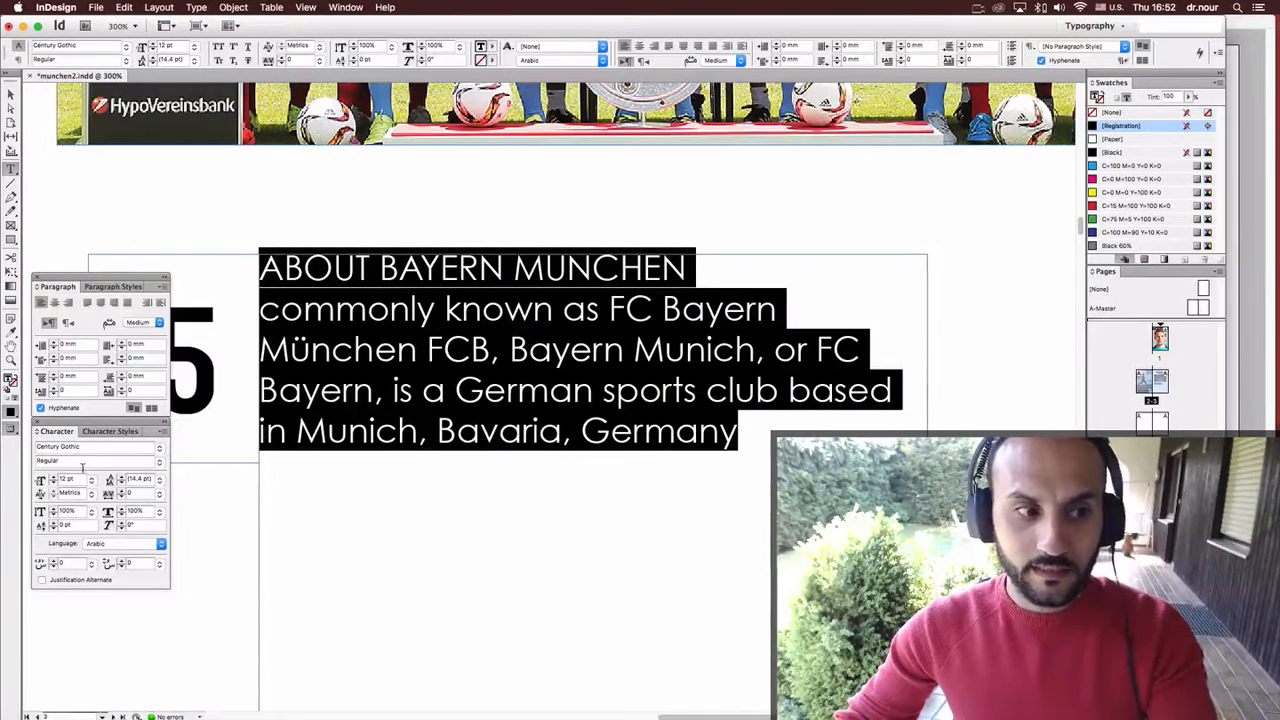
{"action": "left_click", "coordinate": [135, 480]}
{"action": "key", "text": "Up"}
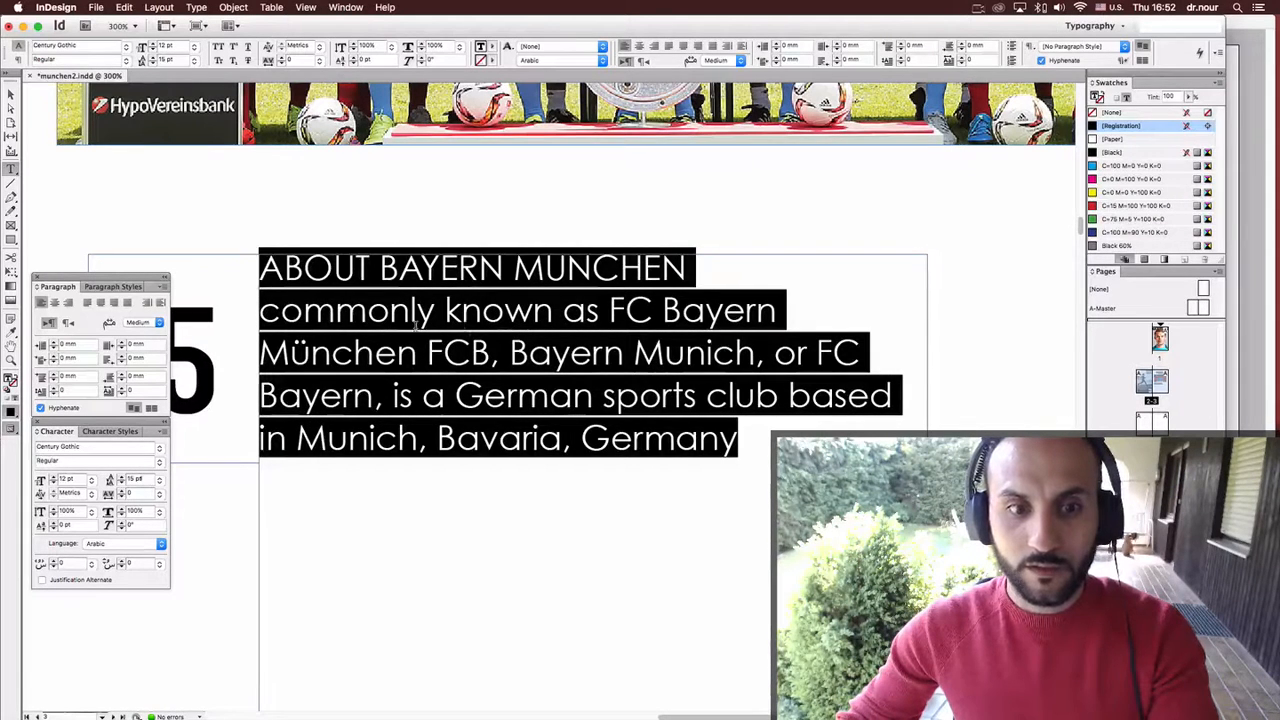
Try leading values between 14 and 18 pt on the heading and paragraph, and return to 15 pt.
{"action": "key", "text": "Up"}
{"action": "key", "text": "Up"}
{"action": "key", "text": "Up"}
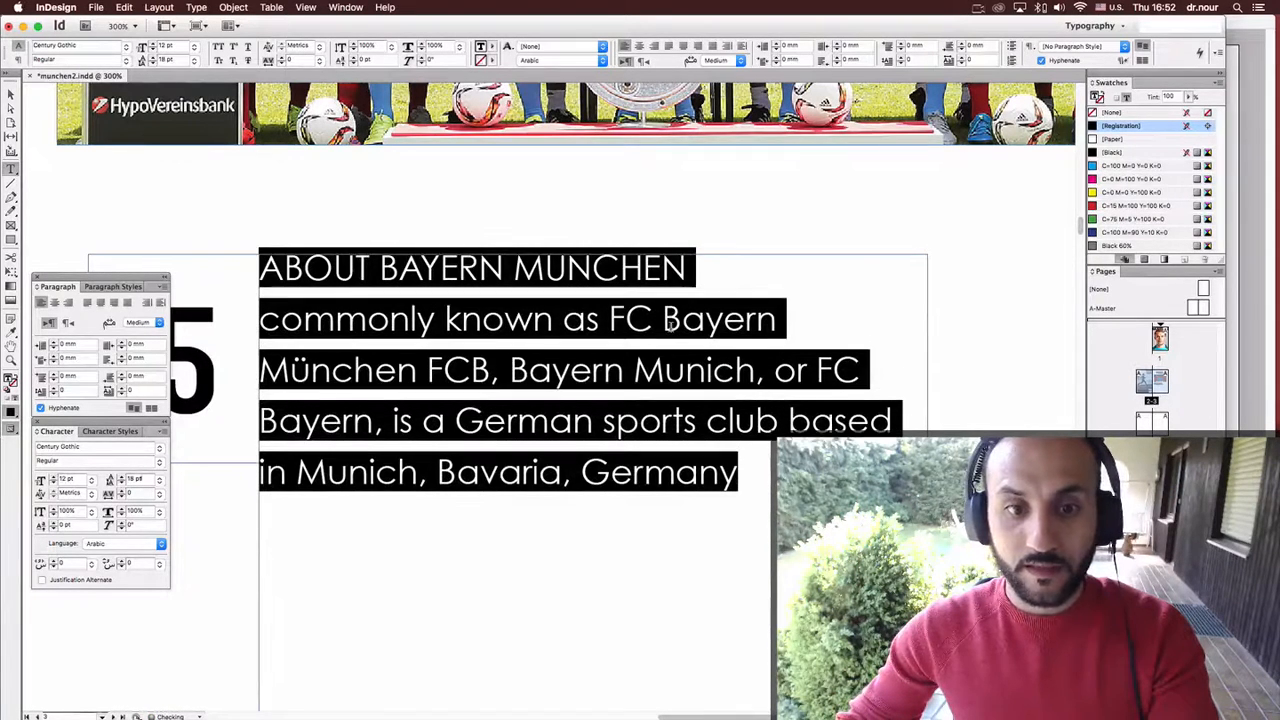
{"action": "key", "text": "Down"}
{"action": "key", "text": "Down"}
{"action": "key", "text": "Down"}
{"action": "key", "text": "Down"}
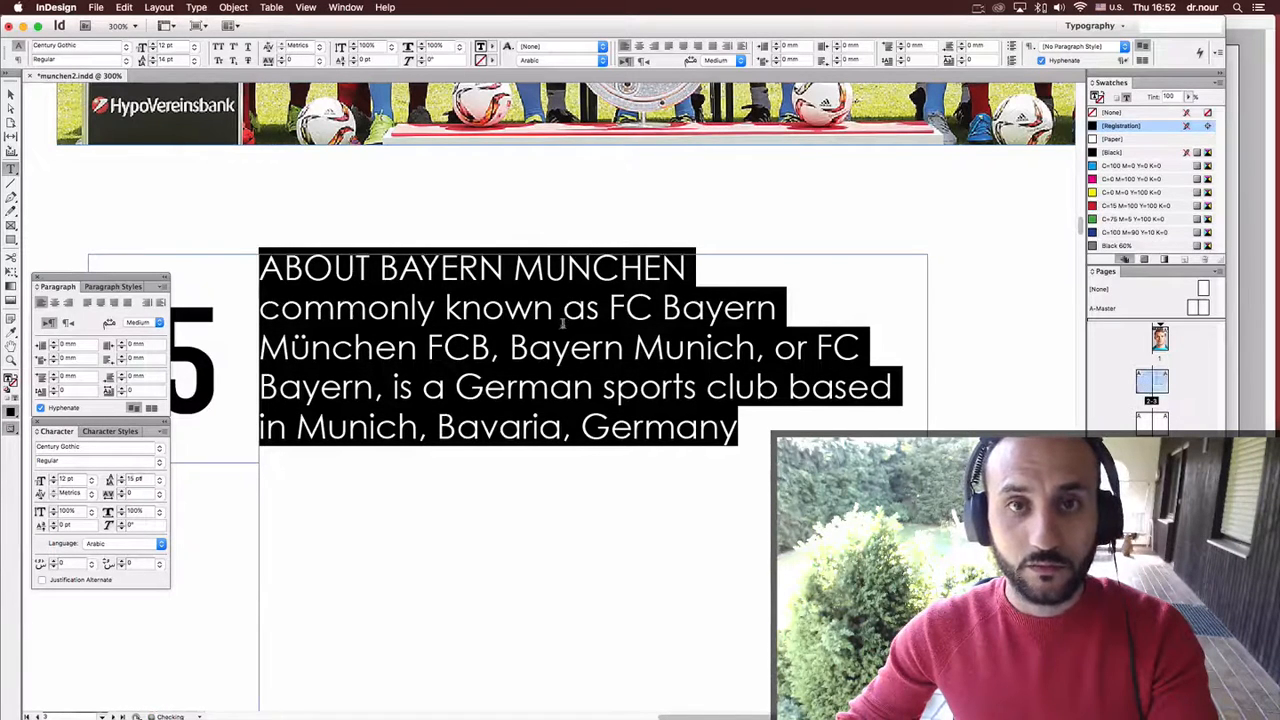
{"action": "key", "text": "alt+Up"}
{"action": "left_click", "coordinate": [611, 357]}
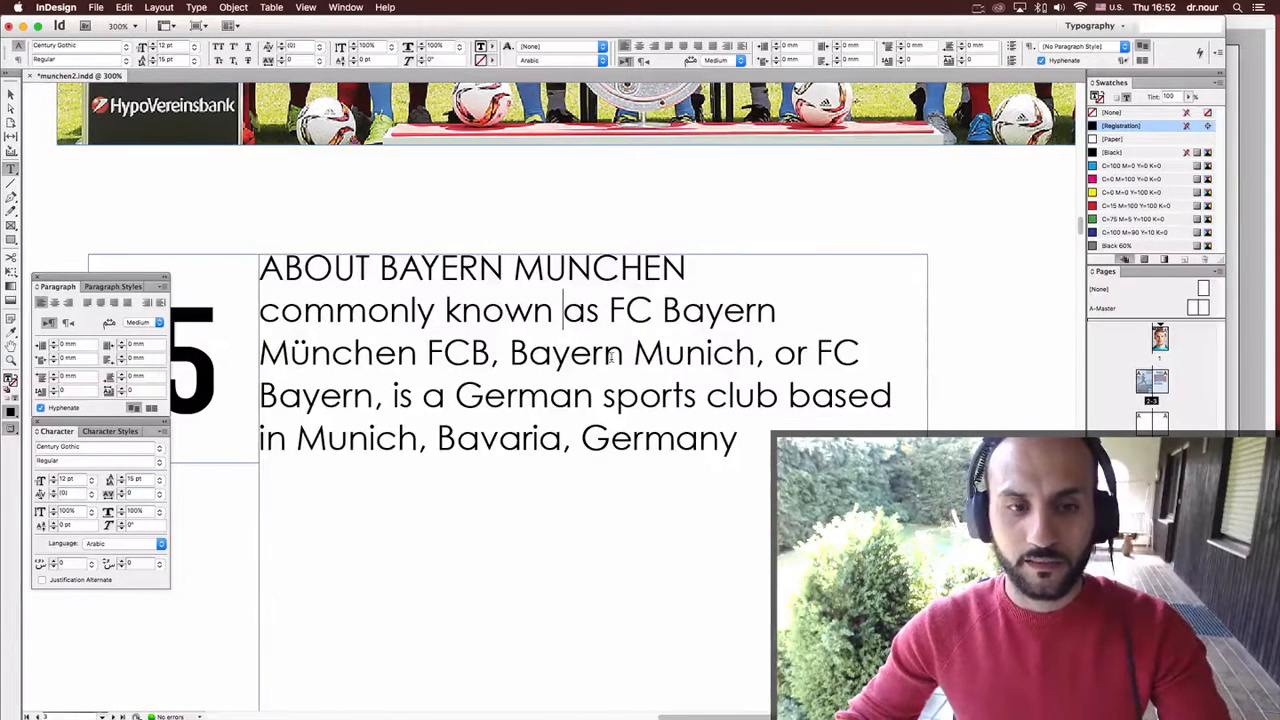
Try a 16 pt leading on the heading and paragraph, and undo it.
{"action": "key", "text": "super+a"}
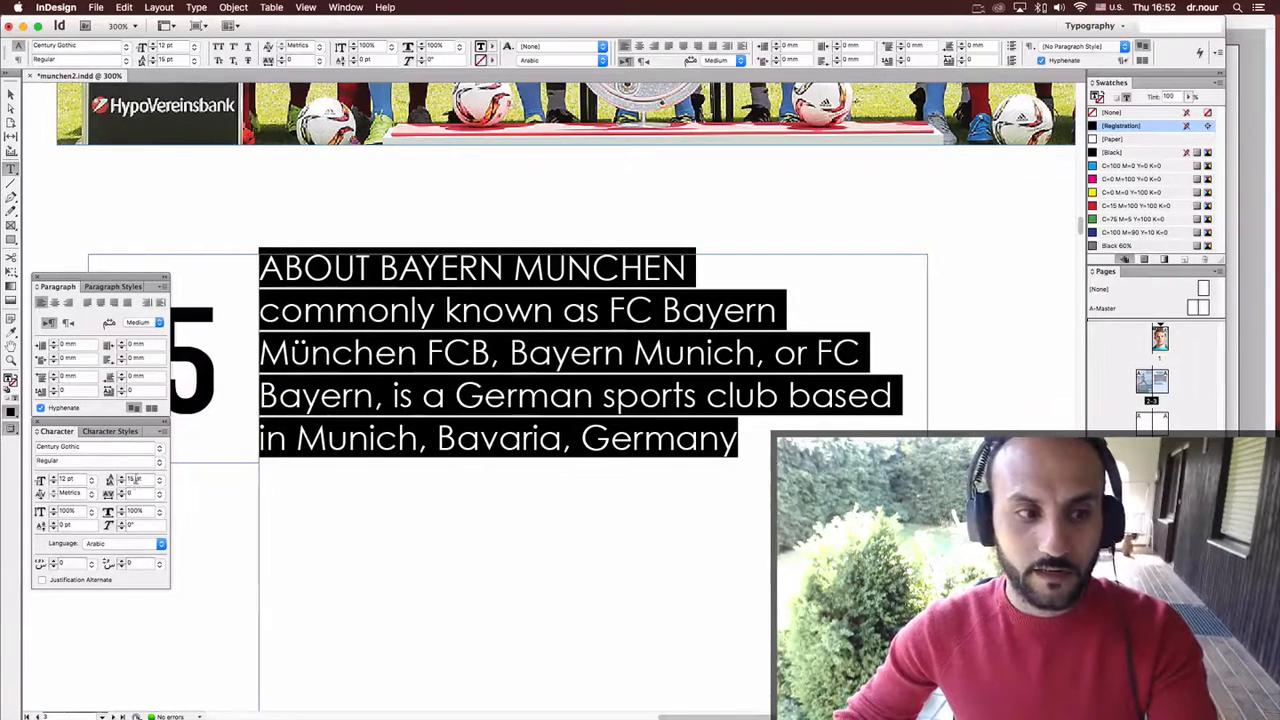
{"action": "key", "text": "alt+Up"}
{"action": "key", "text": "Escape"}
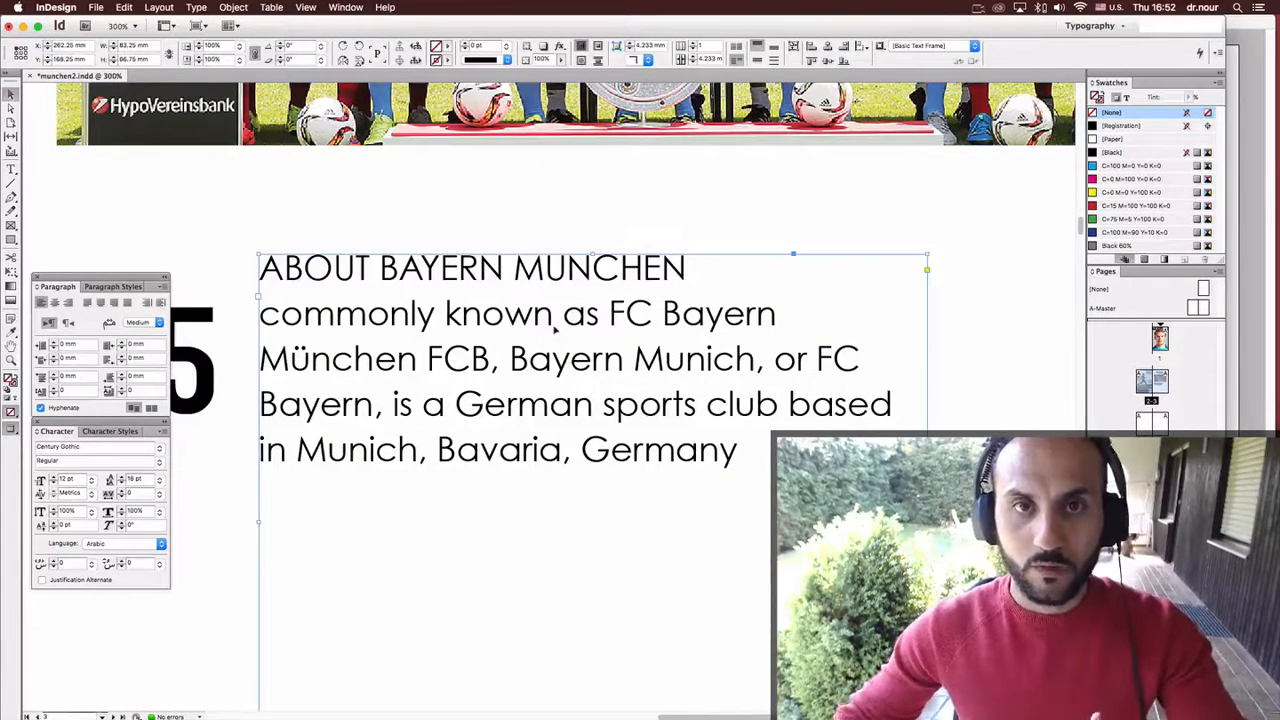
{"action": "key", "text": "super+z"}
{"action": "double_click", "coordinate": [542, 331]}
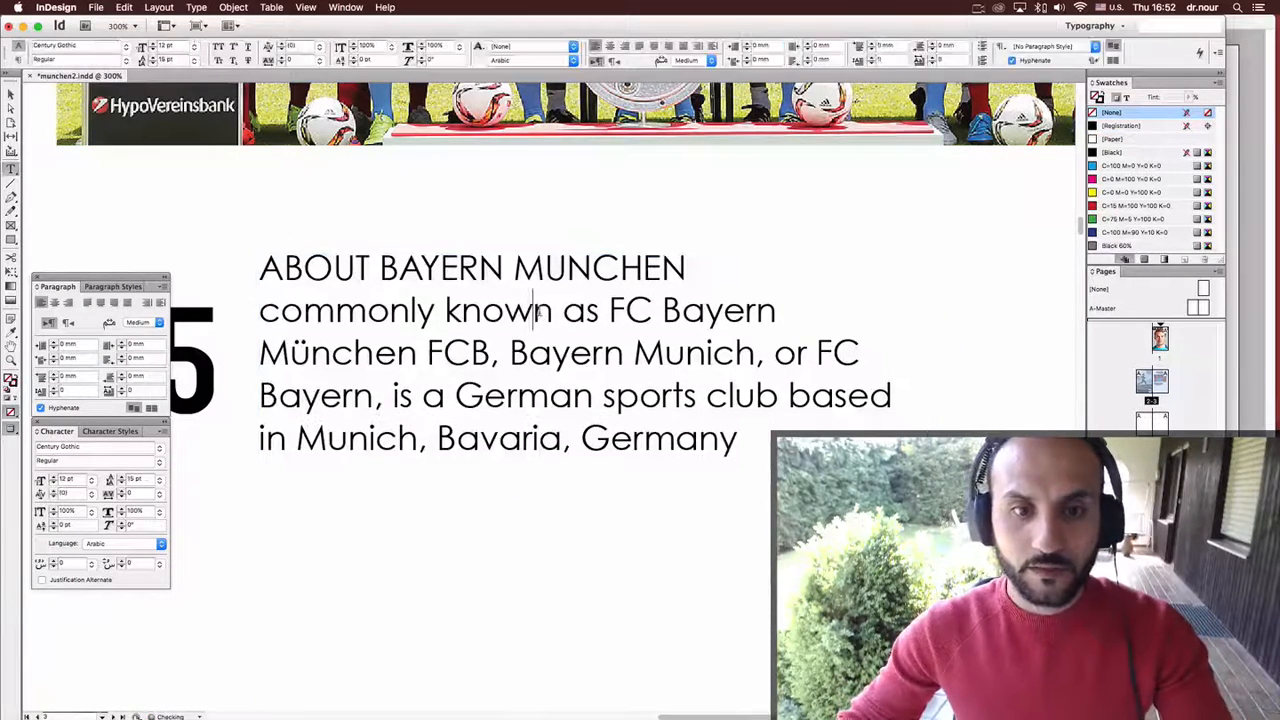
{"action": "key", "text": "super+a"}
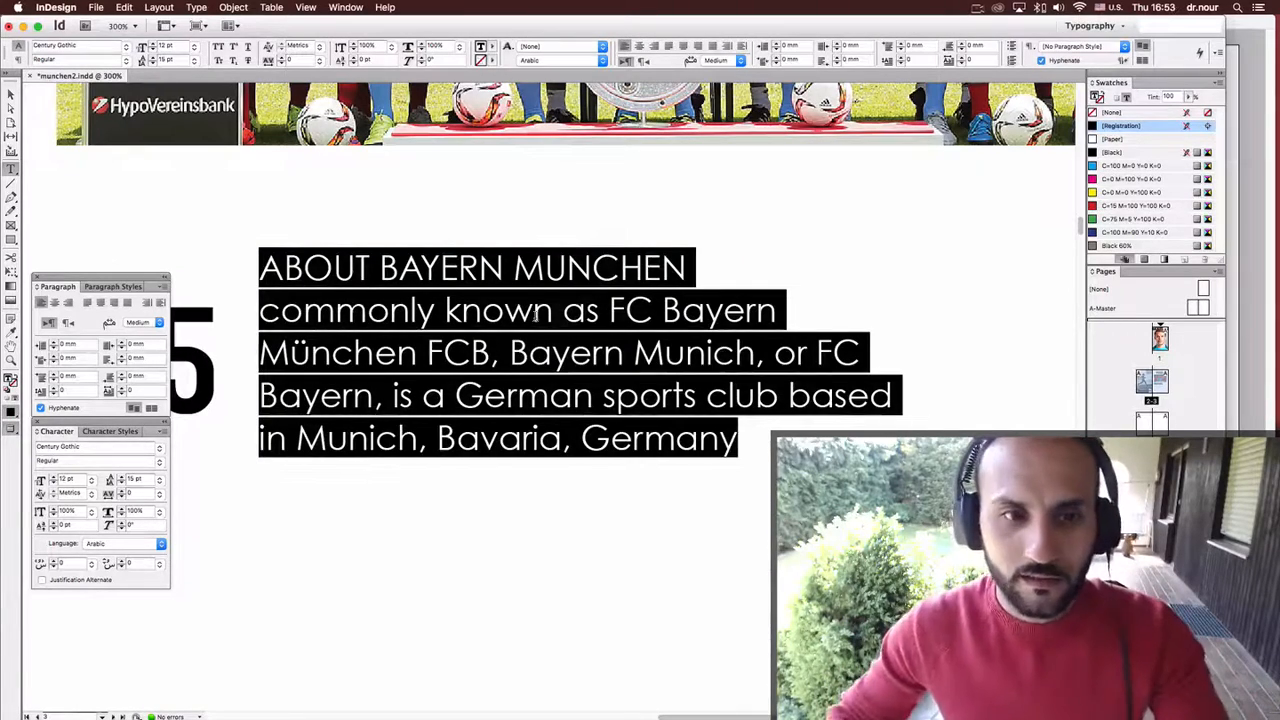
{"action": "key", "text": "Escape"}
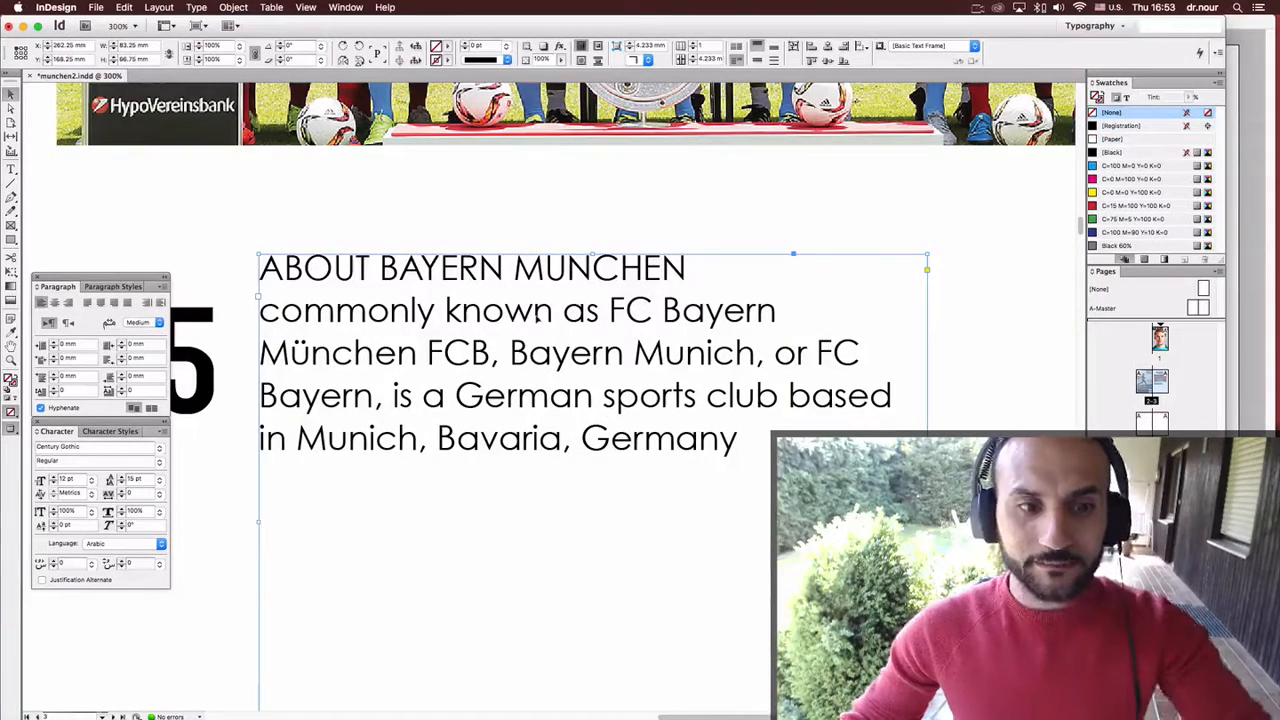
Capitalize the first letter of the paragraph below the heading so that it begins with Commonly.
{"action": "double_click", "coordinate": [287, 318]}
{"action": "left_click_drag", "start_coordinate": [284, 316], "coordinate": [262, 316]}
{"action": "type", "text": "c"}
{"action": "key", "text": "BackSpace"}
{"action": "type", "text": "C"}
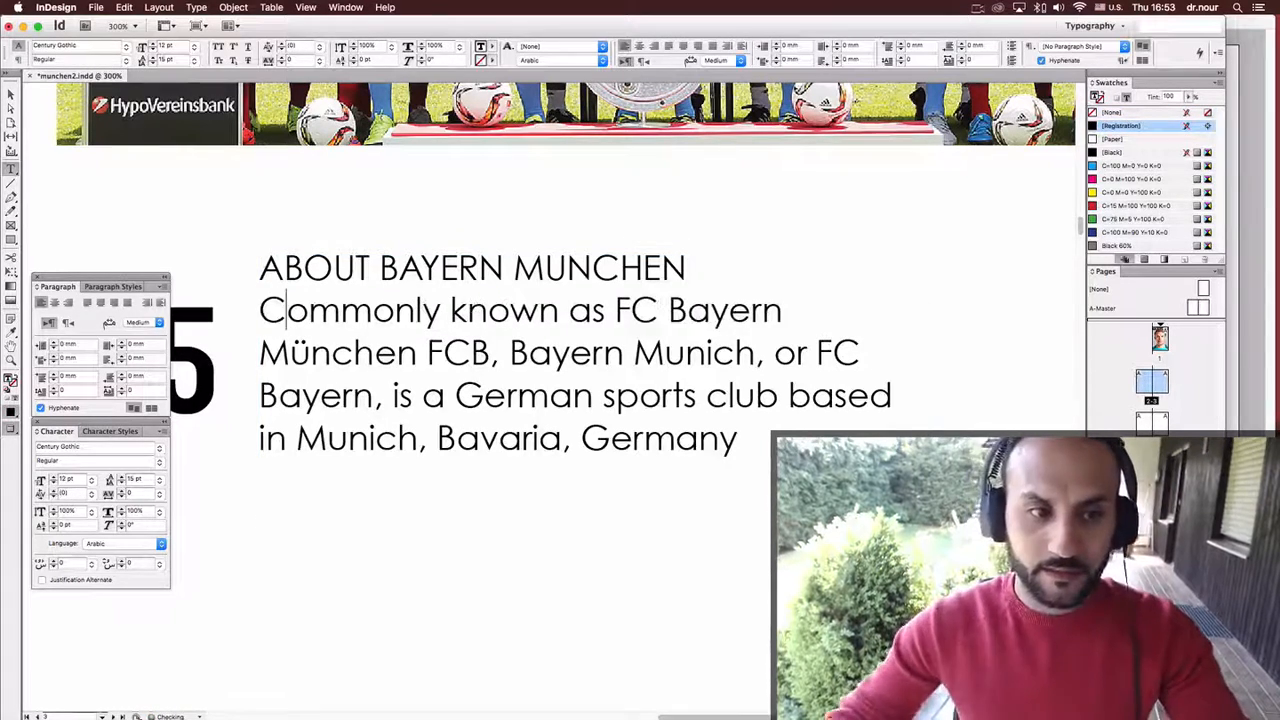
Try an empty line between the heading and the paragraph, and restore the single paragraph break.
{"action": "key", "text": "super+a"}
{"action": "left_click_drag", "start_coordinate": [380, 267], "coordinate": [622, 267]}
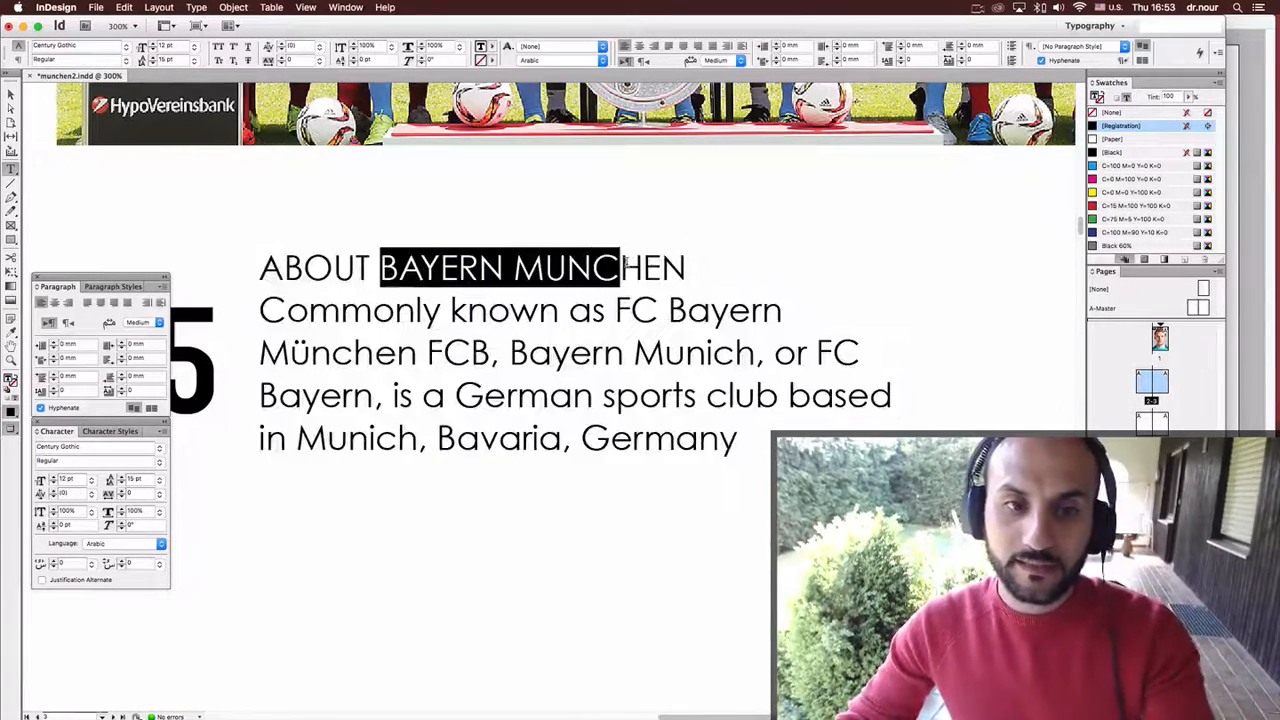
{"action": "left_click_drag", "start_coordinate": [538, 310], "coordinate": [580, 397]}
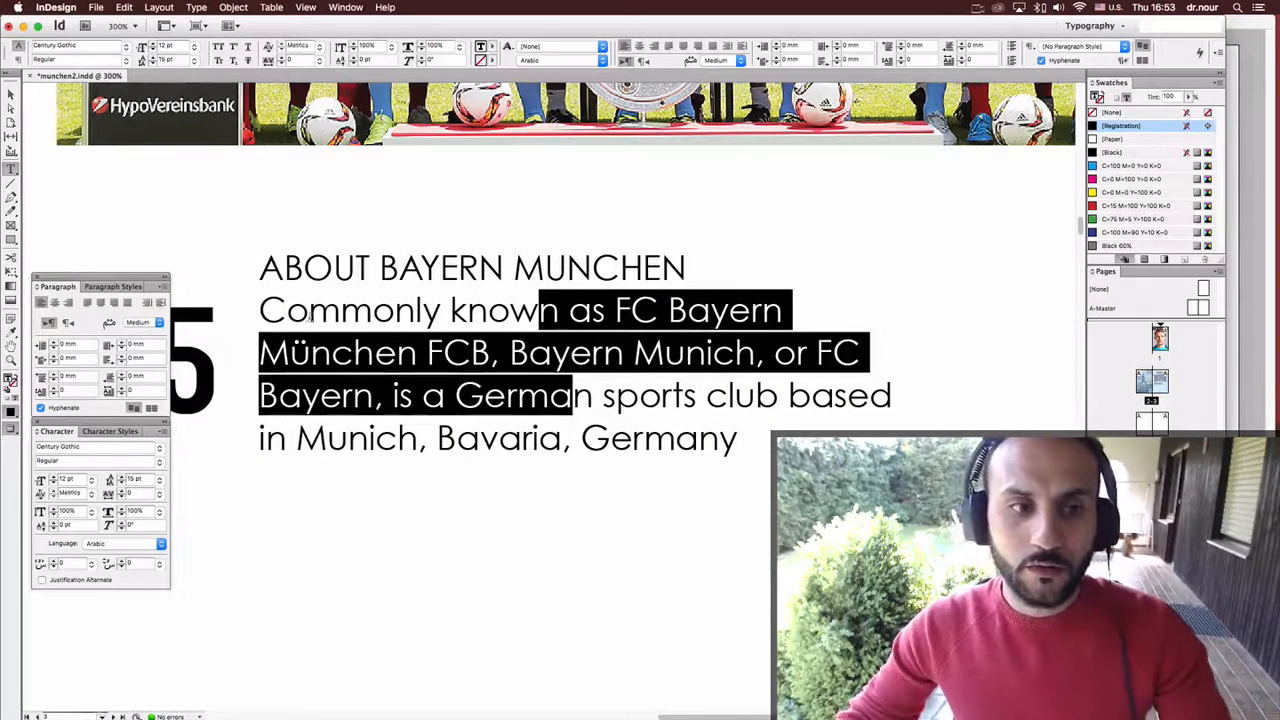
{"action": "left_click", "coordinate": [263, 310]}
{"action": "key", "text": "Return"}
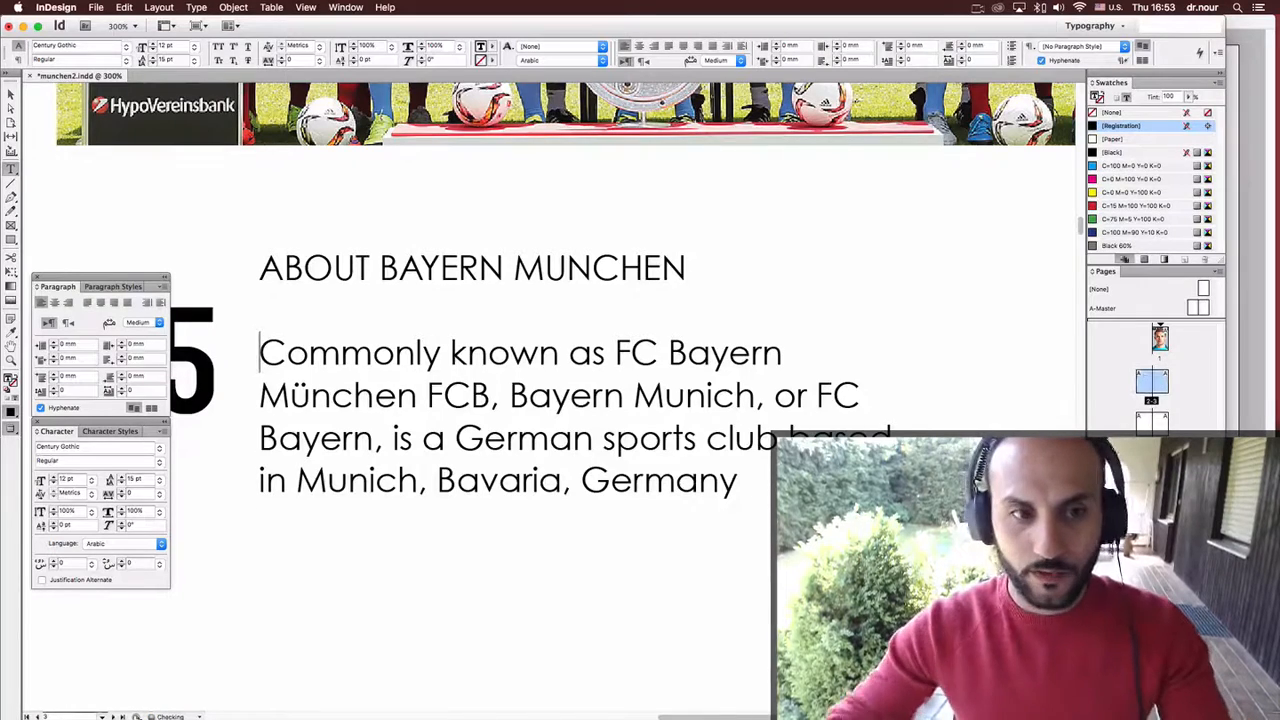
{"action": "key", "text": "BackSpace"}
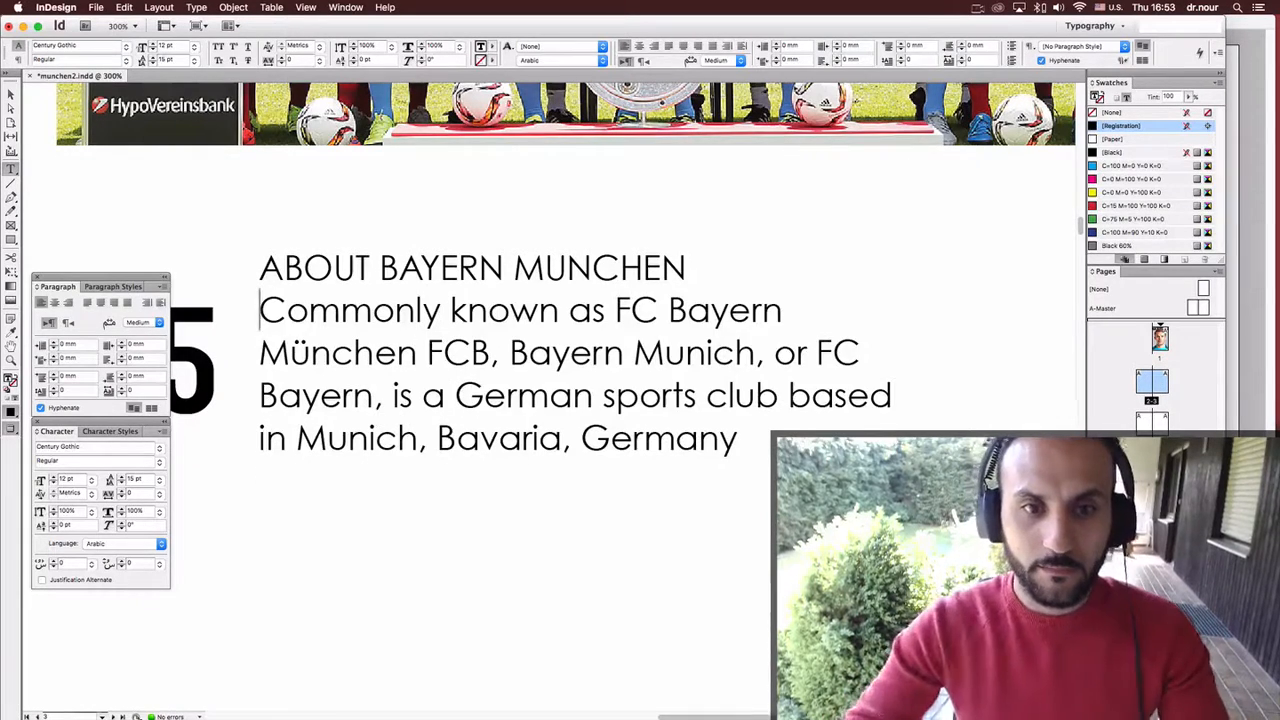
{"action": "key", "text": "BackSpace"}
{"action": "key", "text": "Return"}
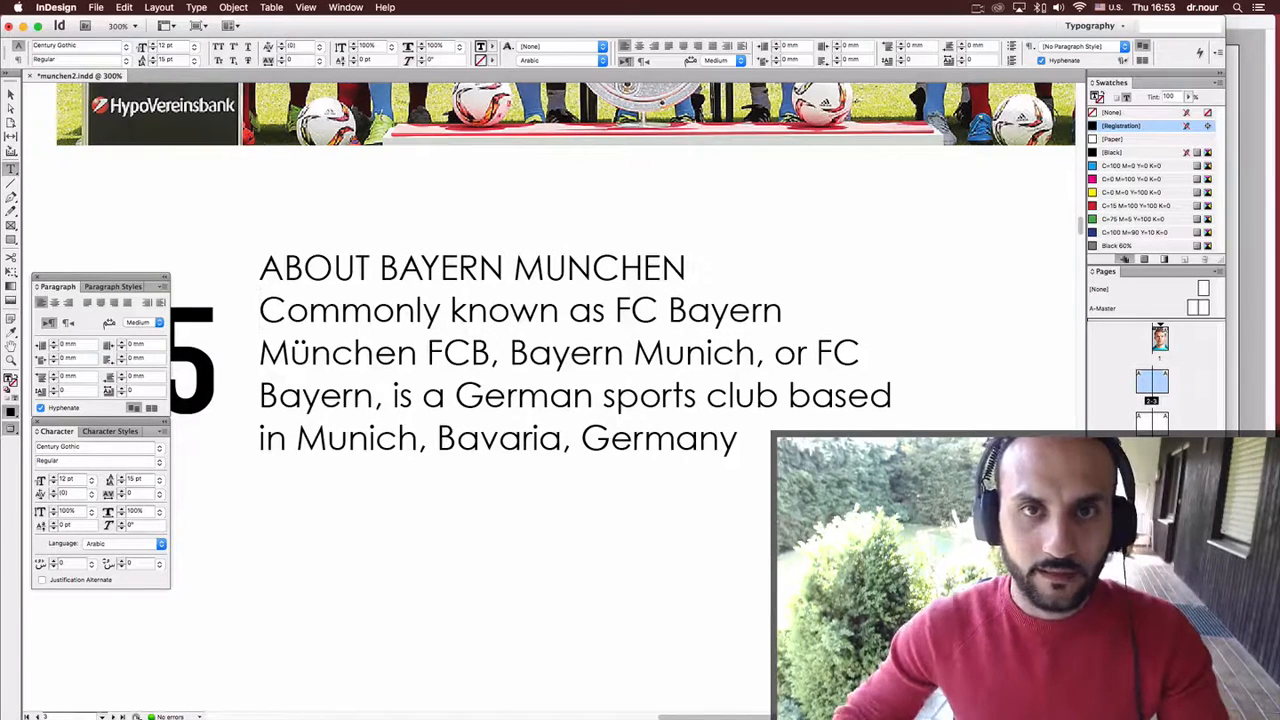
Show the hidden characters and examine the paragraph mark that separates the heading from the body text.
{"action": "left_click", "coordinate": [196, 7]}
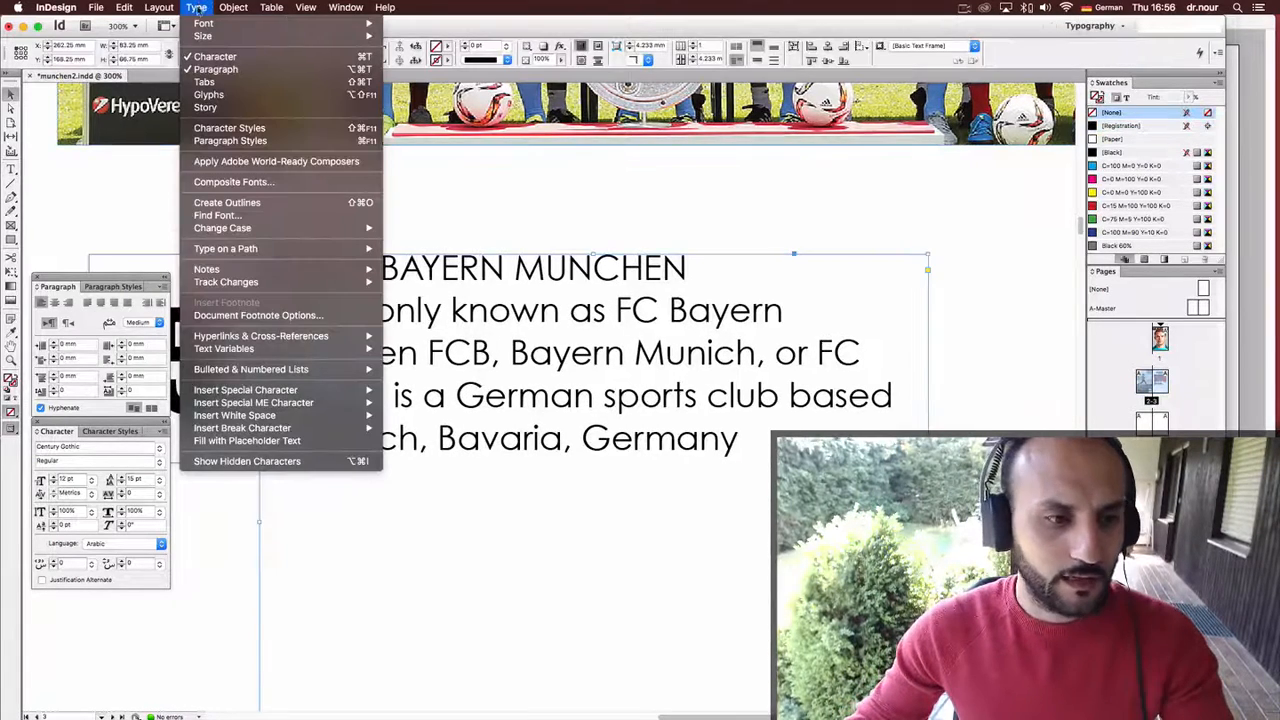
{"action": "left_click", "coordinate": [318, 463]}
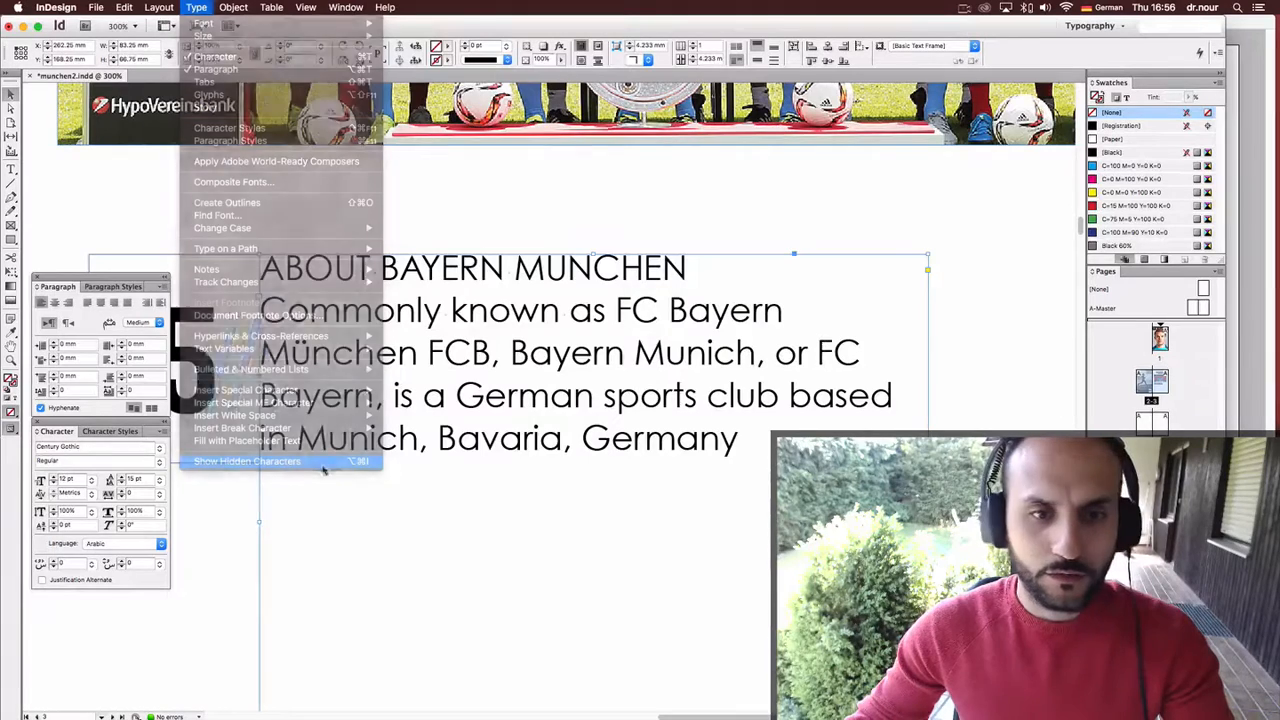
{"action": "double_click", "coordinate": [703, 270]}
{"action": "left_click", "coordinate": [235, 363]}
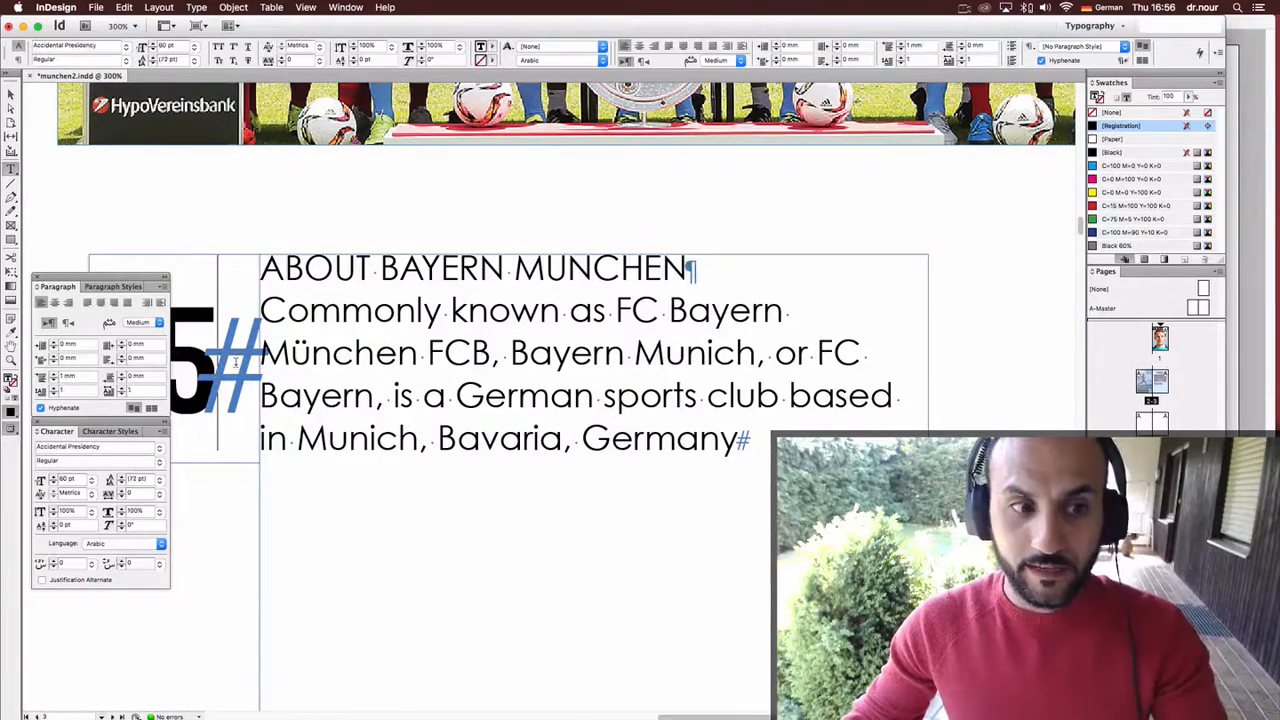
{"action": "left_click", "coordinate": [700, 270]}
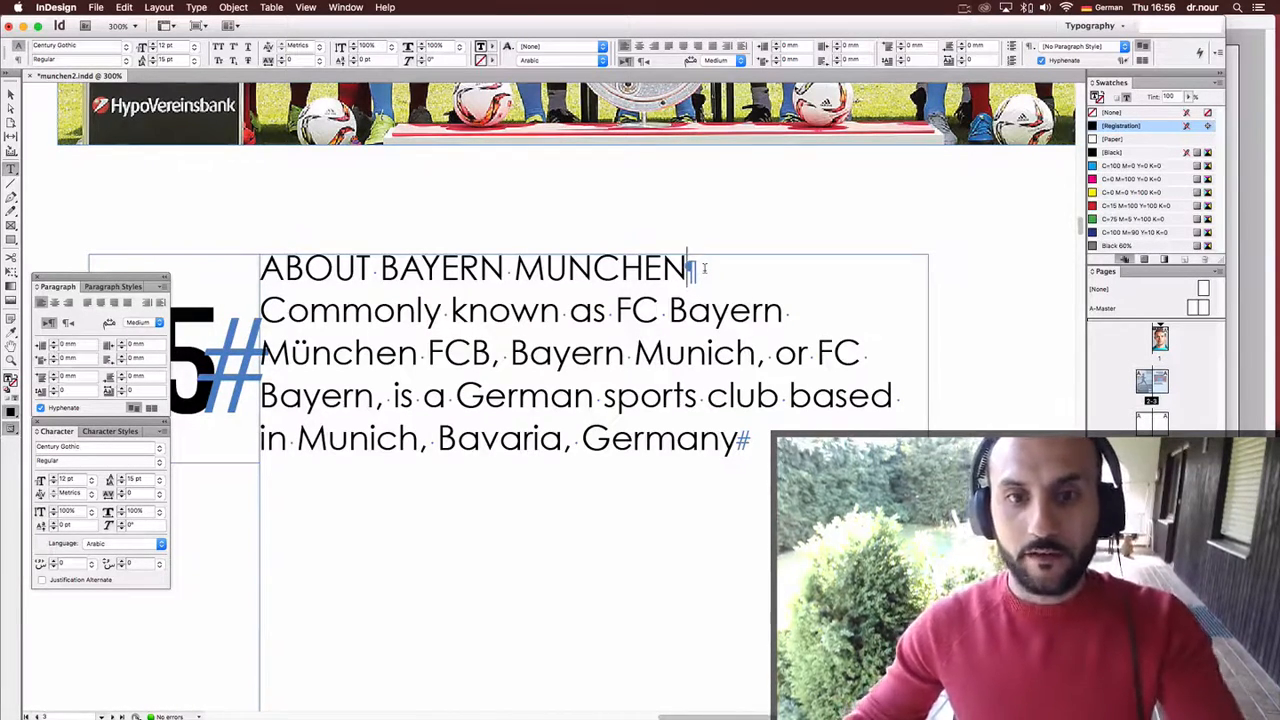
{"action": "left_click", "coordinate": [539, 297]}
{"action": "left_click_drag", "start_coordinate": [662, 268], "coordinate": [458, 450]}
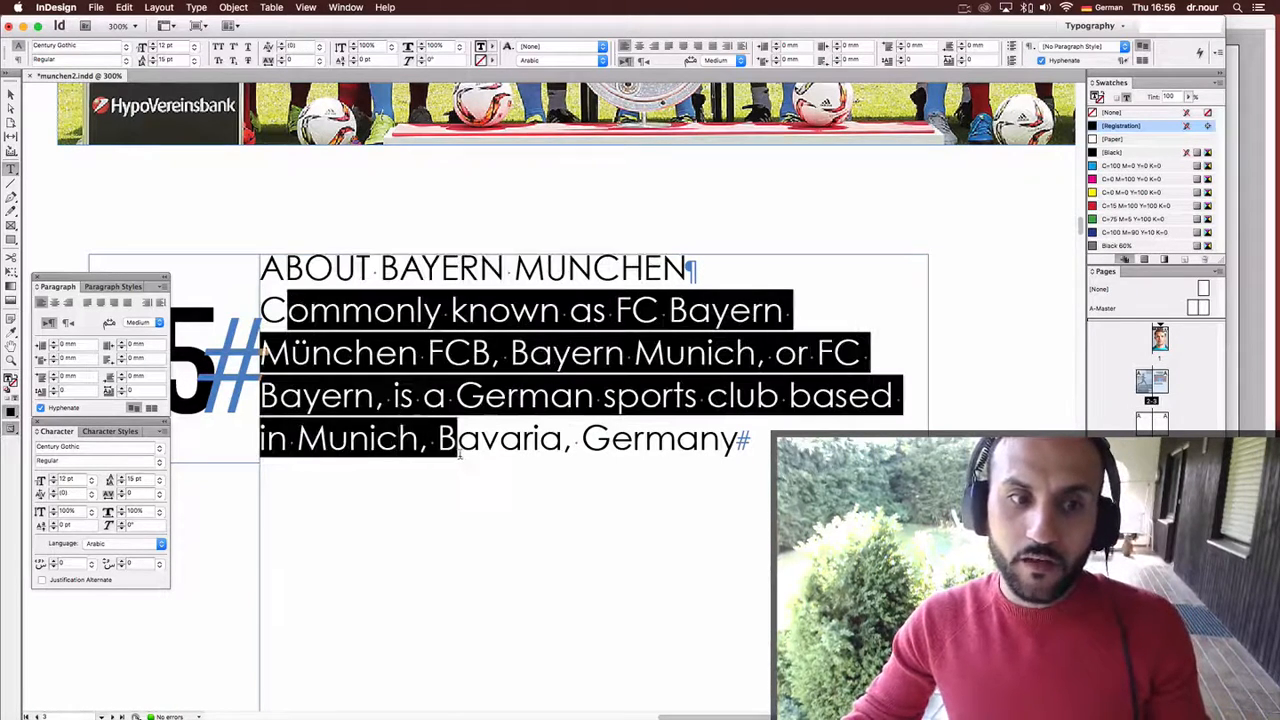
Shorten the article's heading and paragraph frame from its lower edge to about 34.55 mm high.
{"action": "key", "text": "Escape"}
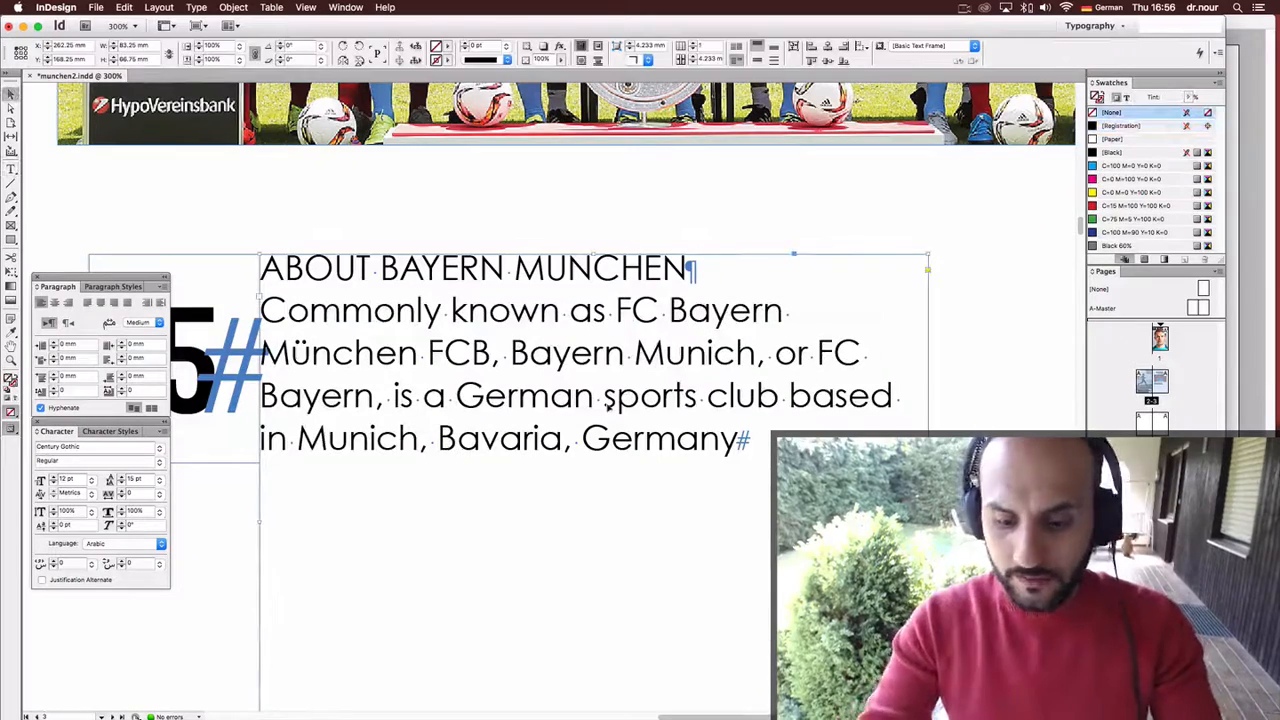
{"action": "left_click", "coordinate": [972, 368]}
{"action": "scroll", "coordinate": [750, 295], "scroll_direction": "down", "scroll_amount": 3}
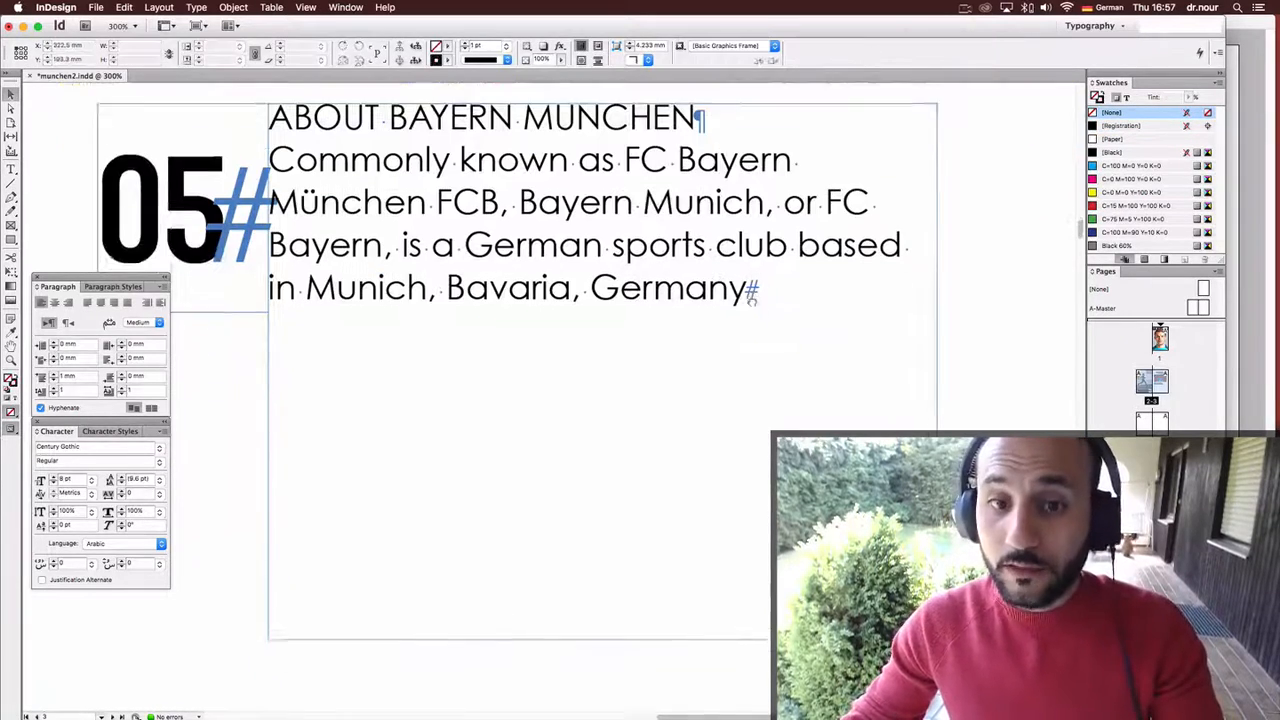
{"action": "left_click", "coordinate": [611, 589]}
{"action": "left_click_drag", "start_coordinate": [603, 629], "coordinate": [586, 369]}
{"action": "left_click_drag", "start_coordinate": [578, 257], "coordinate": [569, 337]}
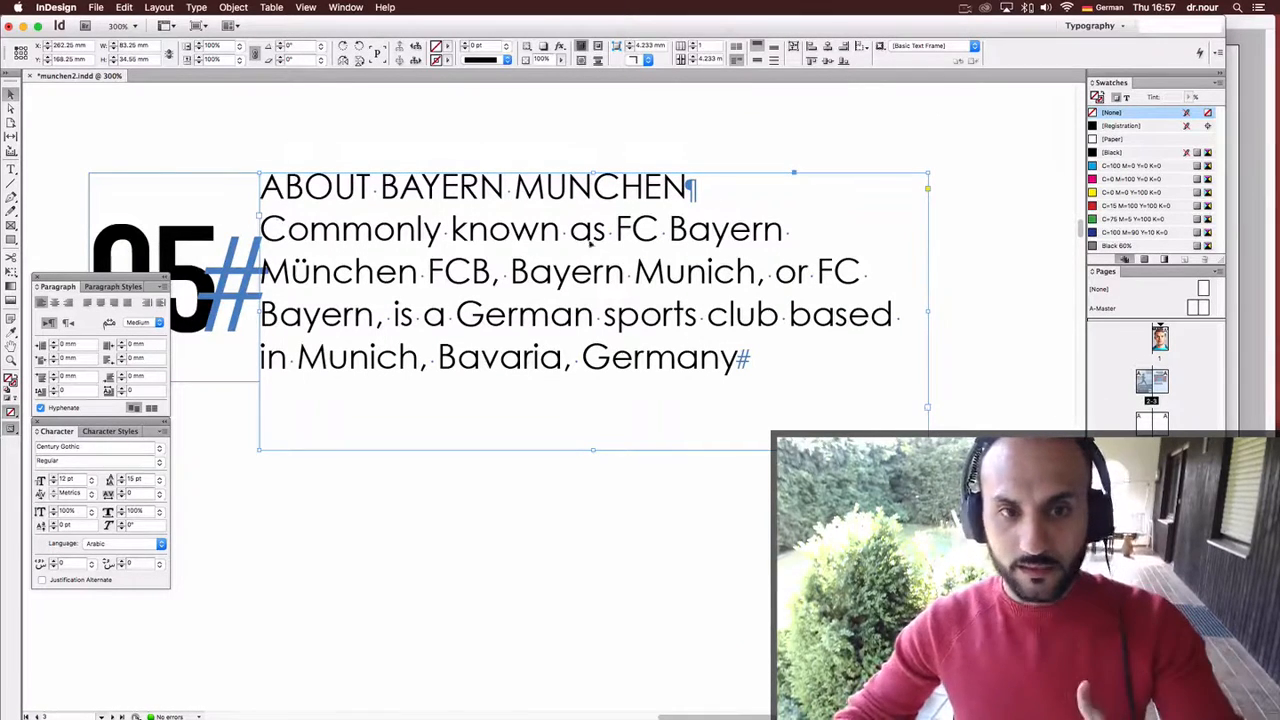
Select all the text in the article frame and hide the hidden characters.
{"action": "double_click", "coordinate": [625, 232]}
{"action": "key", "text": "super+a"}
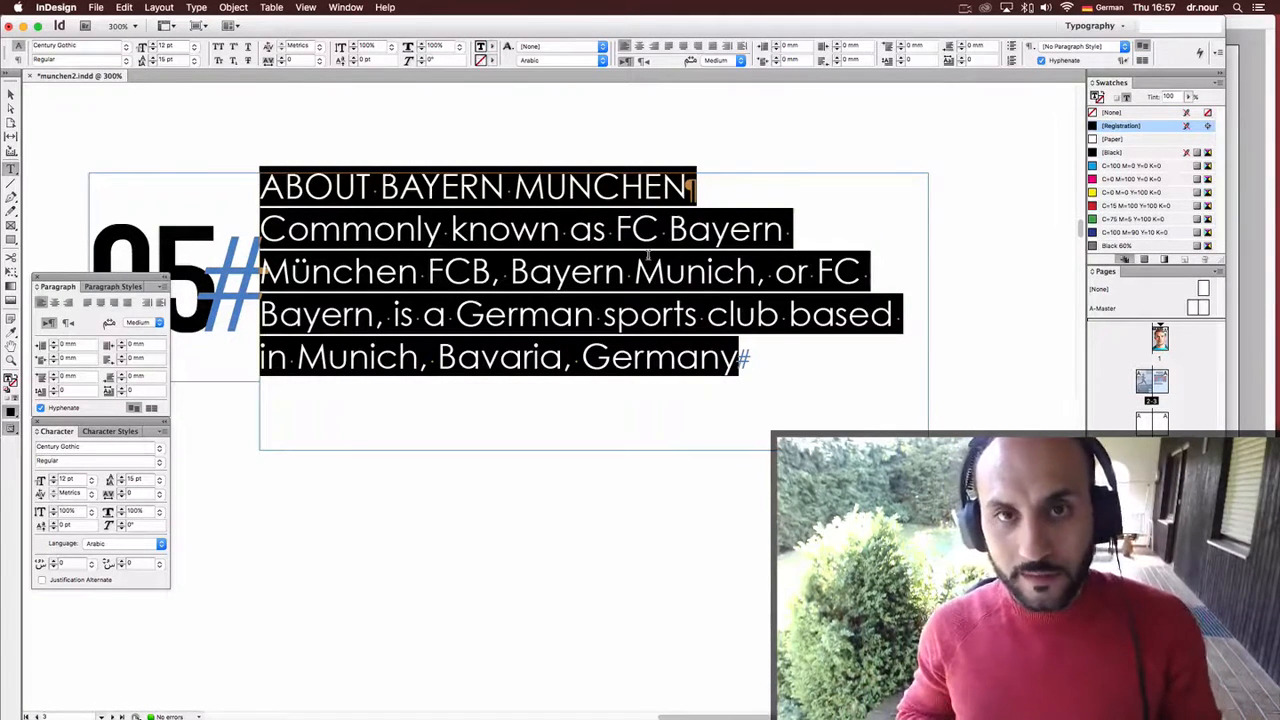
{"action": "left_click", "coordinate": [196, 7]}
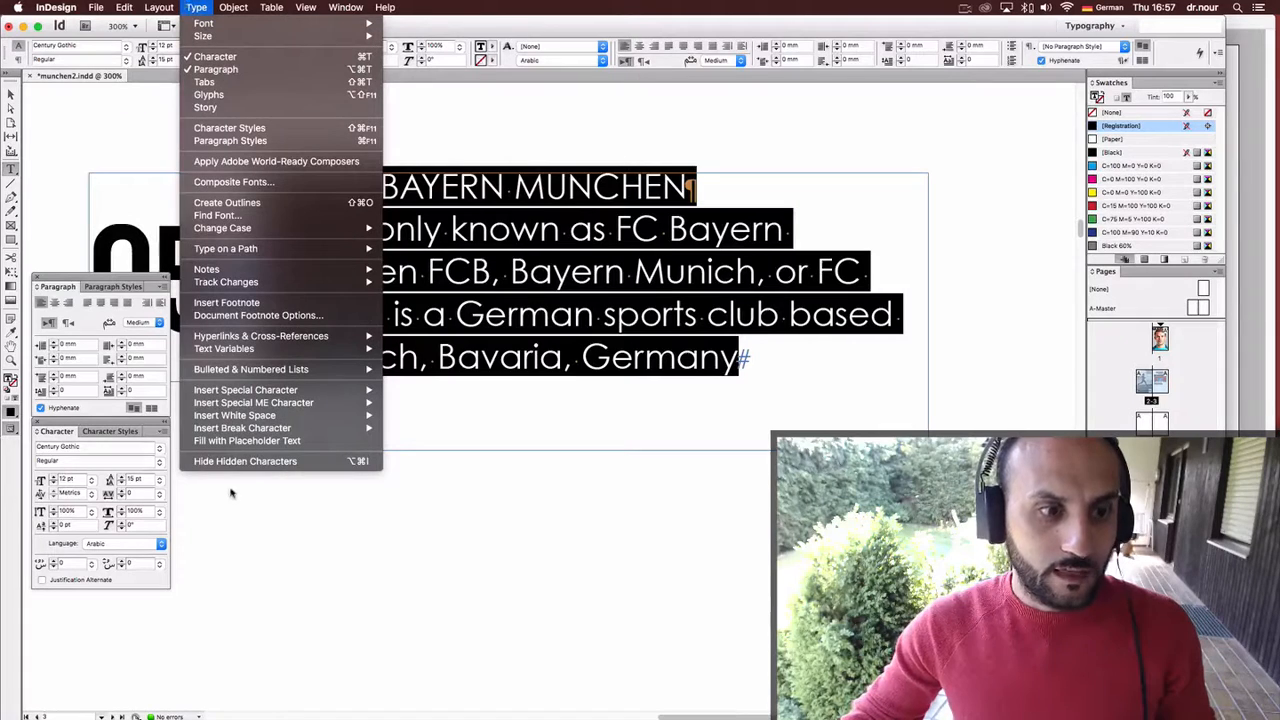
{"action": "left_click", "coordinate": [260, 465]}
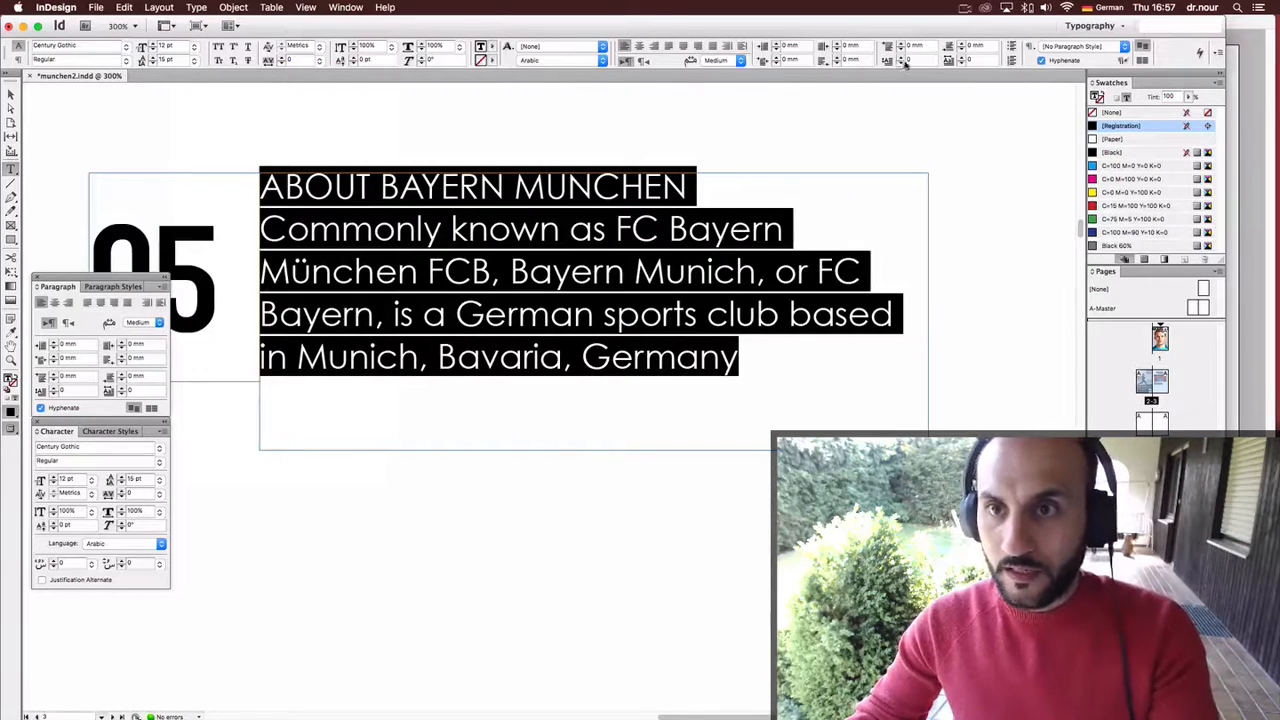
Try space before values up to 6 mm on the heading and paragraph, and settle on 1 mm.
{"action": "left_click", "coordinate": [720, 196]}
{"action": "key", "text": "ctrl+a"}
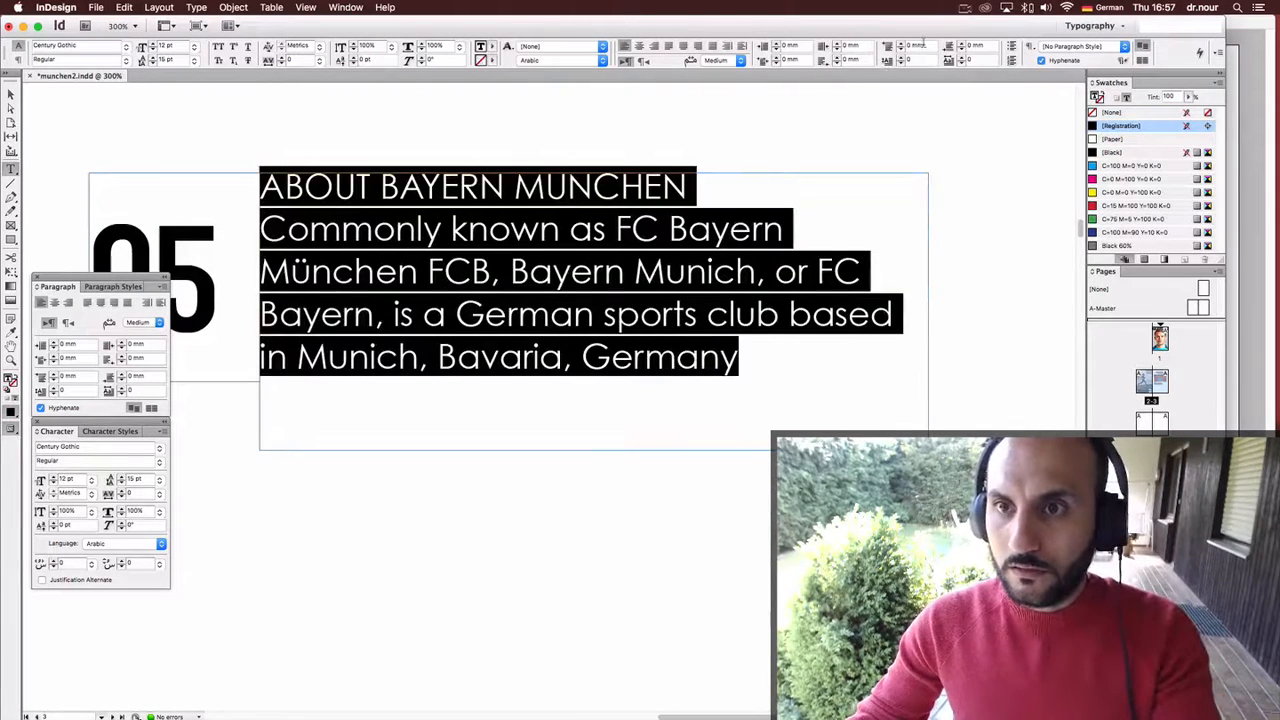
{"action": "scroll", "coordinate": [923, 43], "scroll_direction": "up", "scroll_amount": 2}
{"action": "scroll", "coordinate": [923, 43], "scroll_direction": "down", "scroll_amount": 2}
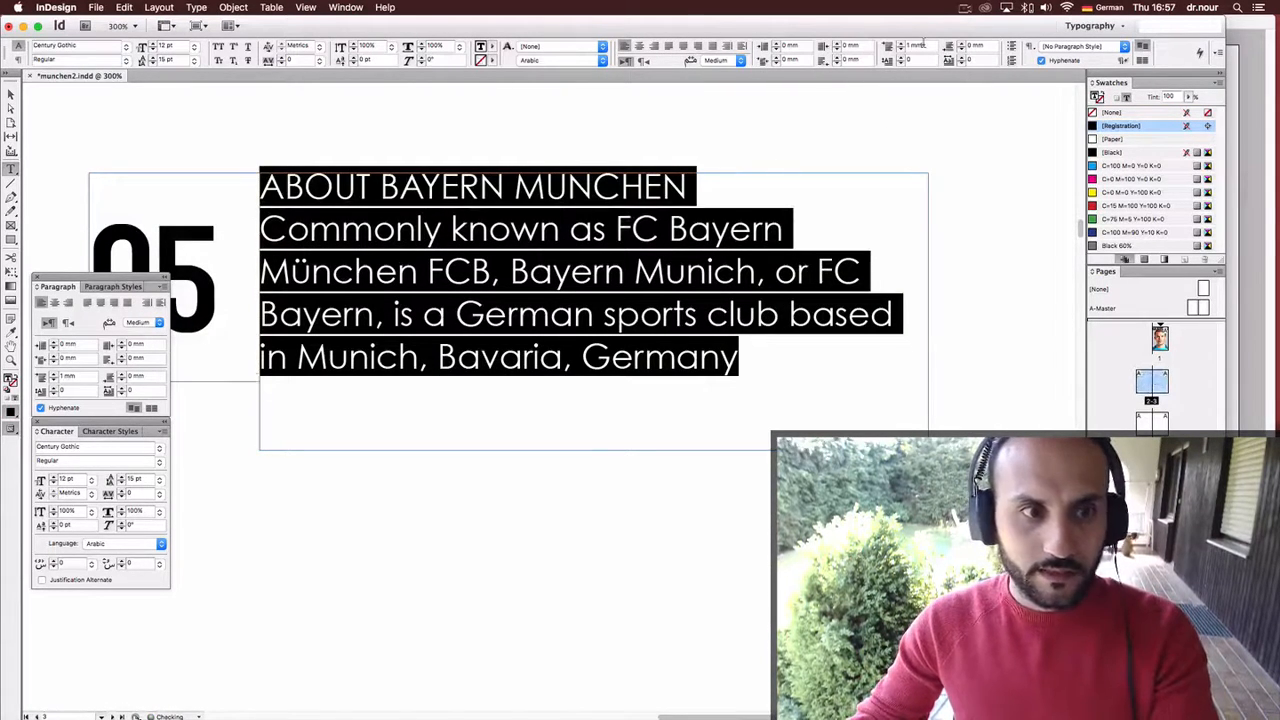
{"action": "scroll", "coordinate": [923, 43], "scroll_direction": "up", "scroll_amount": 4}
{"action": "scroll", "coordinate": [923, 43], "scroll_direction": "up", "scroll_amount": 2}
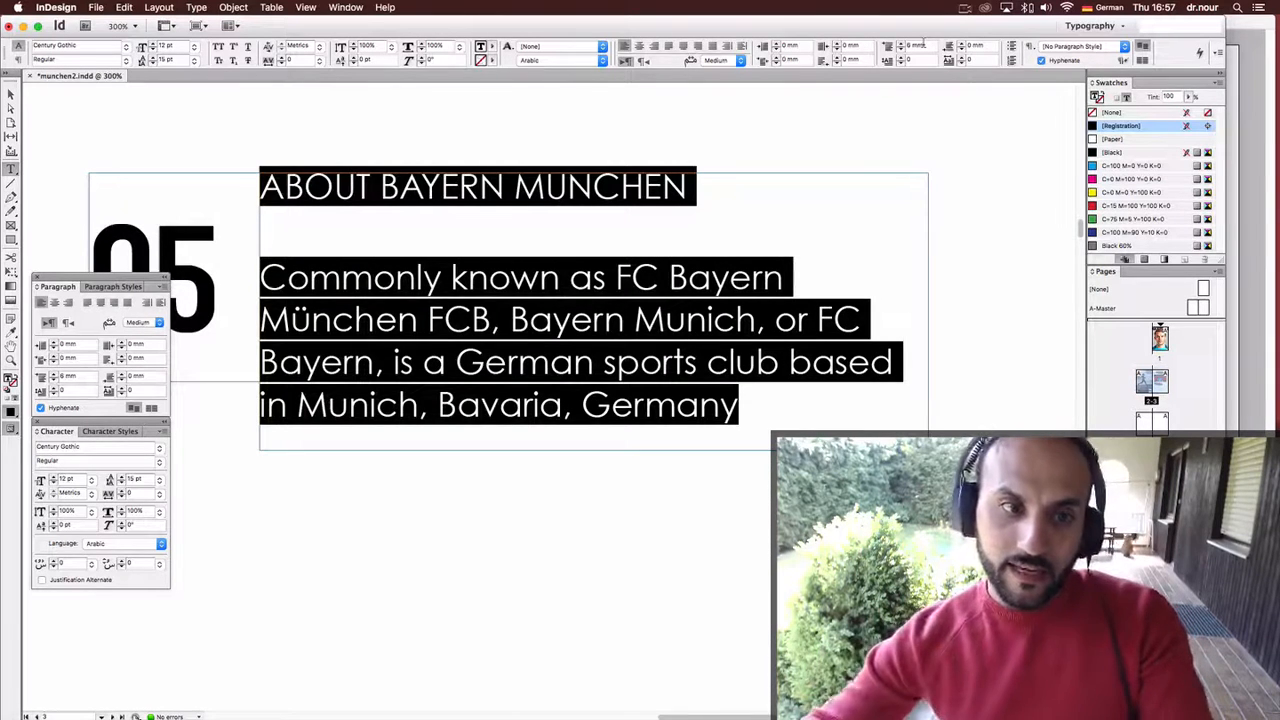
{"action": "scroll", "coordinate": [923, 43], "scroll_direction": "down", "scroll_amount": 4}
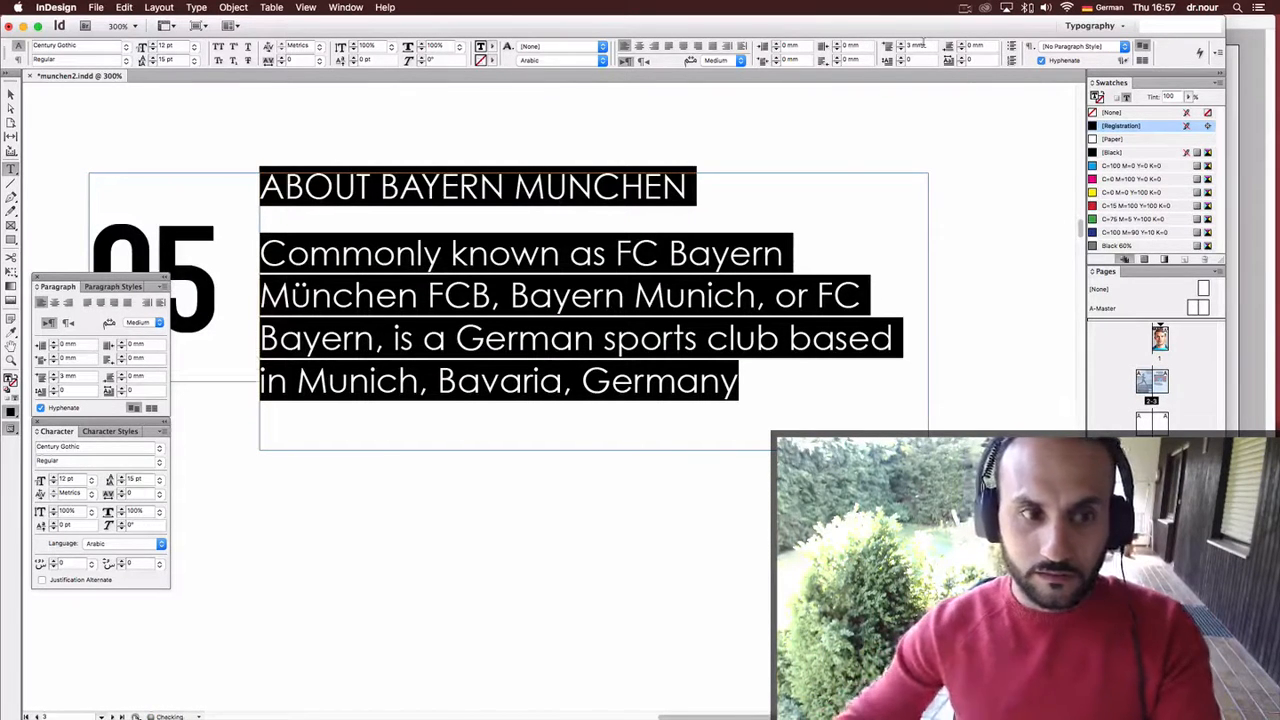
{"action": "scroll", "coordinate": [923, 43], "scroll_direction": "down", "scroll_amount": 1}
{"action": "left_click", "coordinate": [594, 236]}
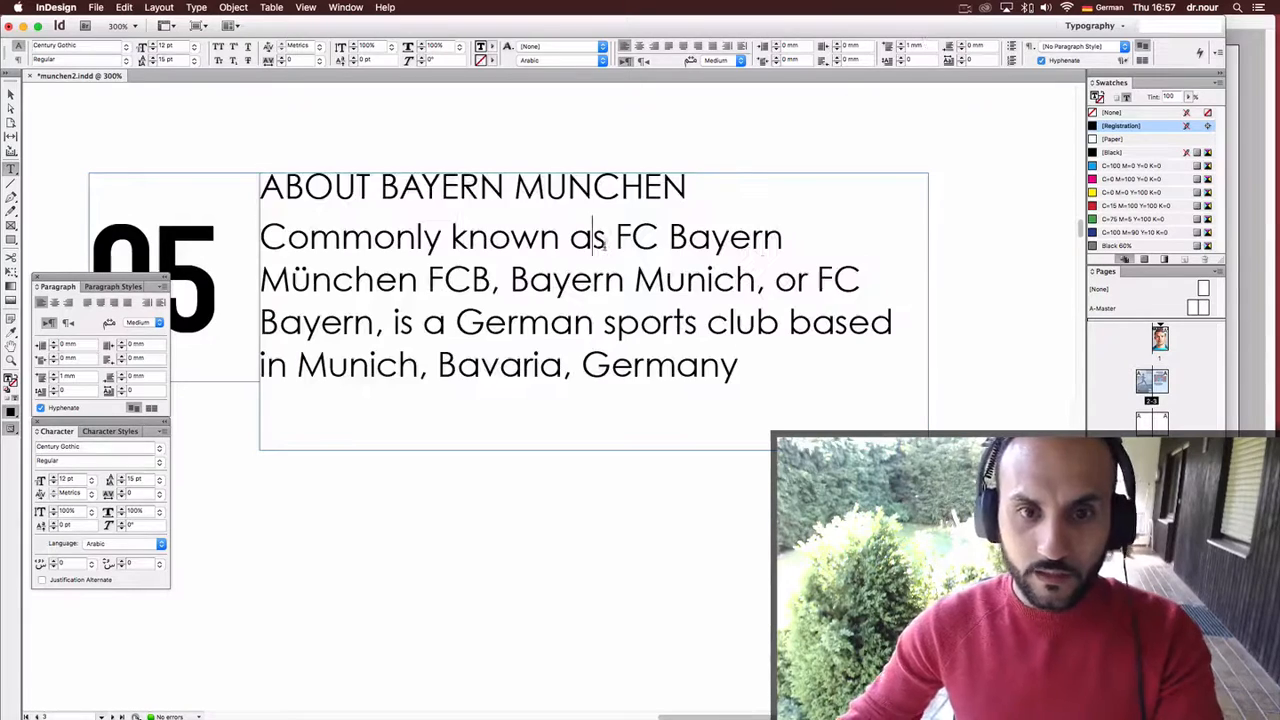
{"action": "key", "text": "Escape"}
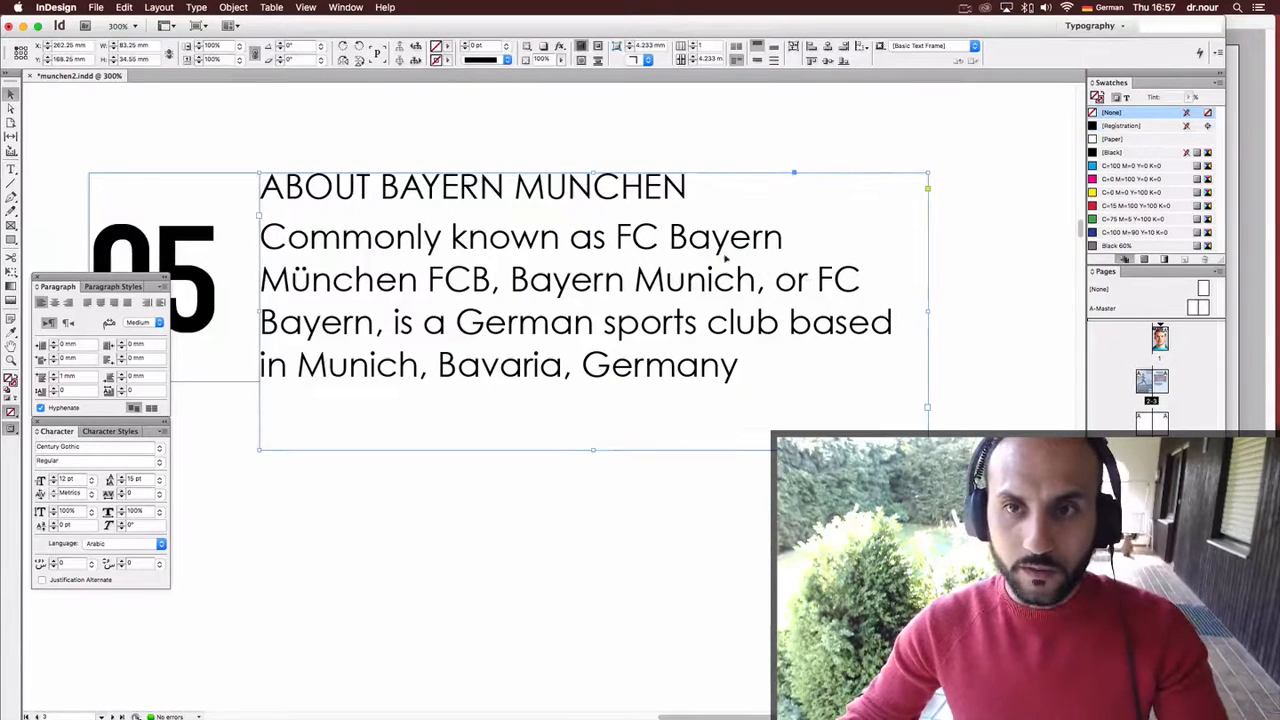
Reset the space before the heading and paragraph to 0 mm.
{"action": "double_click", "coordinate": [709, 286]}
{"action": "key", "text": "super+a"}
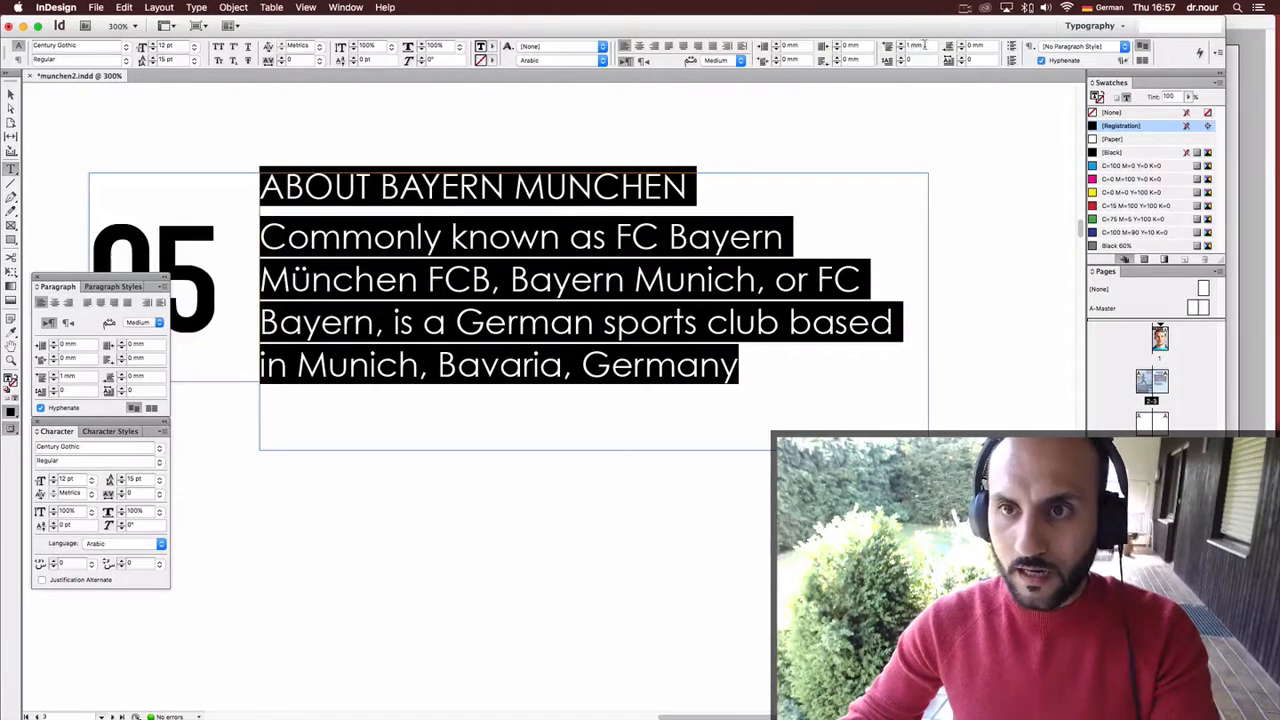
{"action": "scroll", "coordinate": [923, 43], "scroll_direction": "down", "scroll_amount": 1}
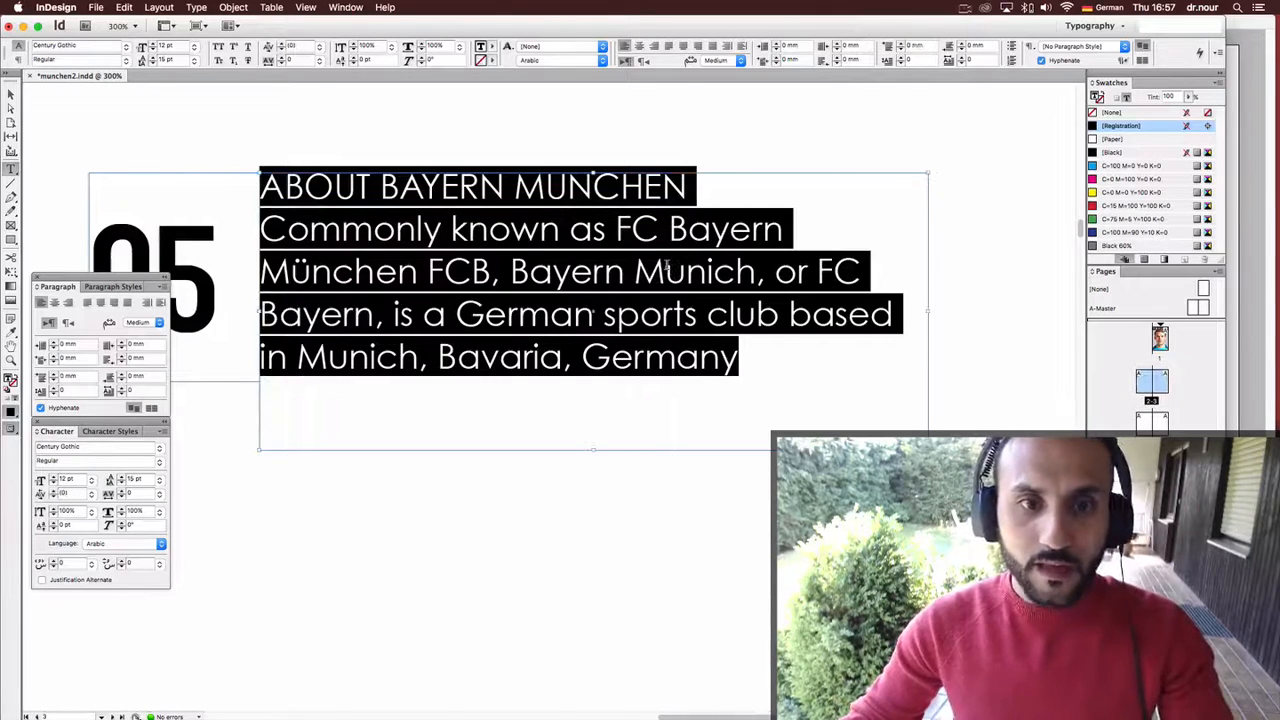
{"action": "key", "text": "alt+super+q"}
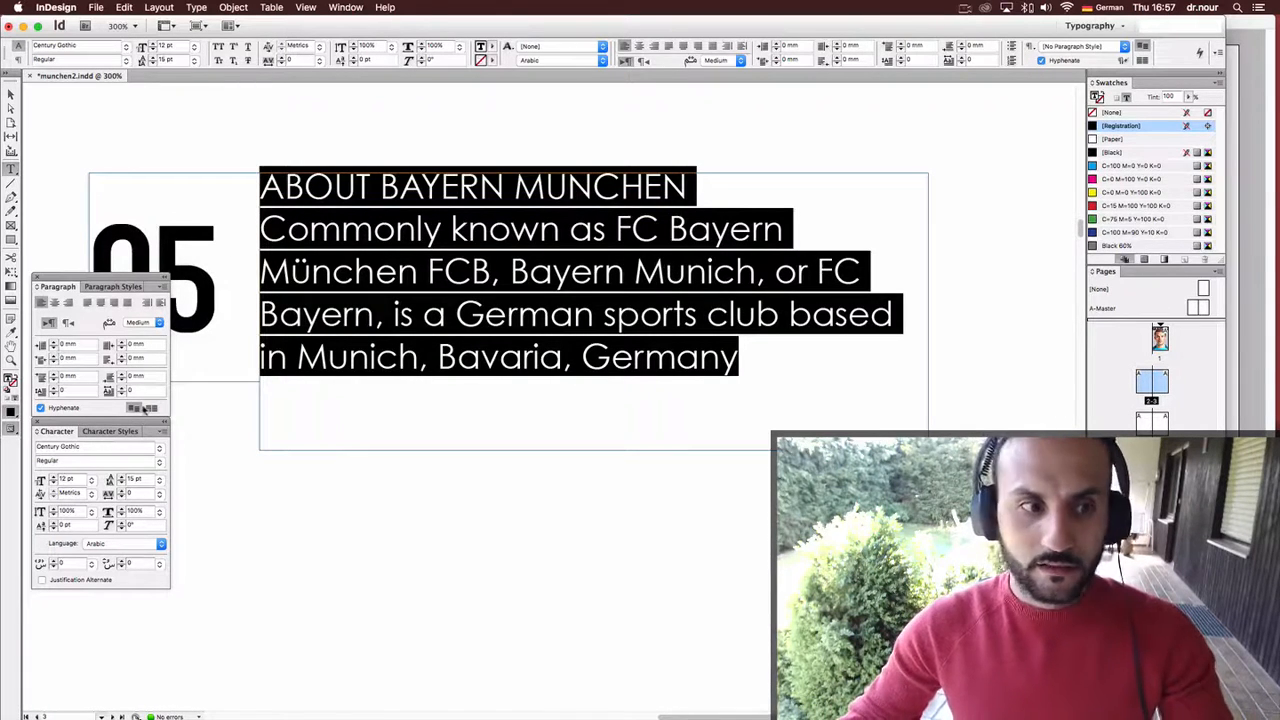
Try a larger leading on the whole article text and bring it back to 15 pt.
{"action": "left_click", "coordinate": [134, 479]}
{"action": "key", "text": "Up"}
{"action": "key", "text": "Up"}
{"action": "key", "text": "Up"}
{"action": "key", "text": "Up"}
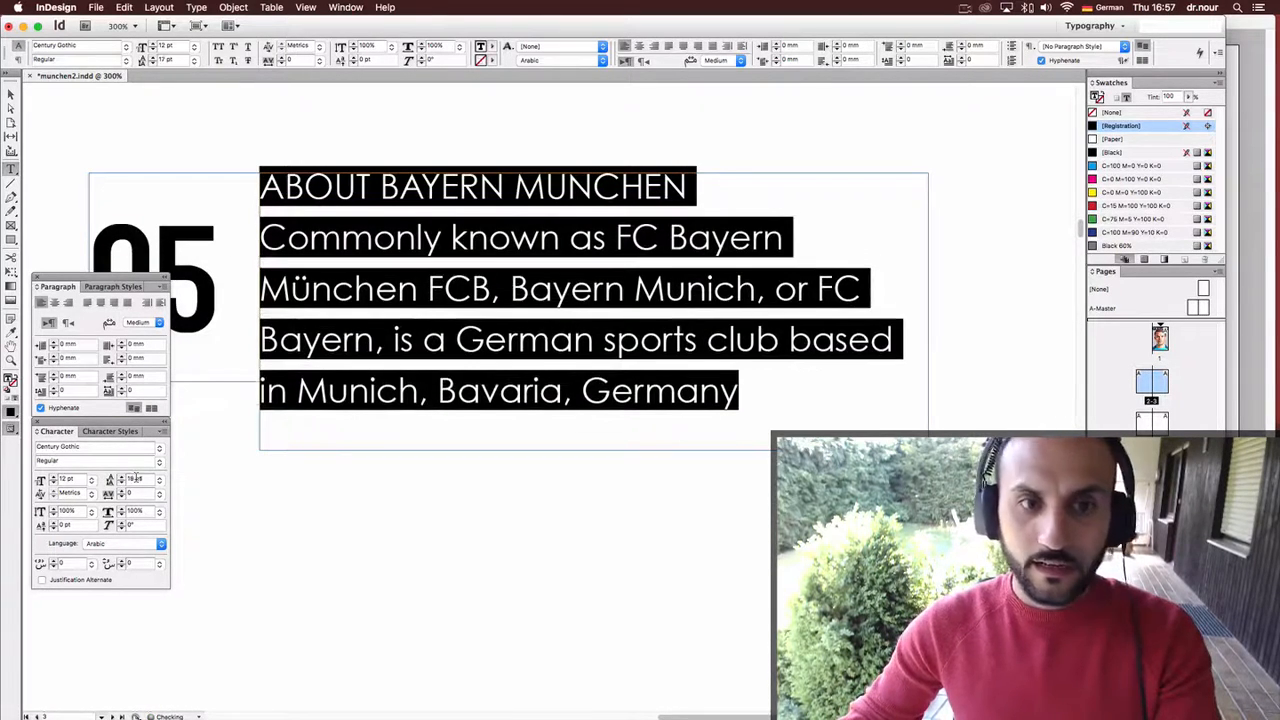
{"action": "key", "text": "Down"}
{"action": "key", "text": "Down"}
{"action": "key", "text": "Down"}
{"action": "key", "text": "Down"}
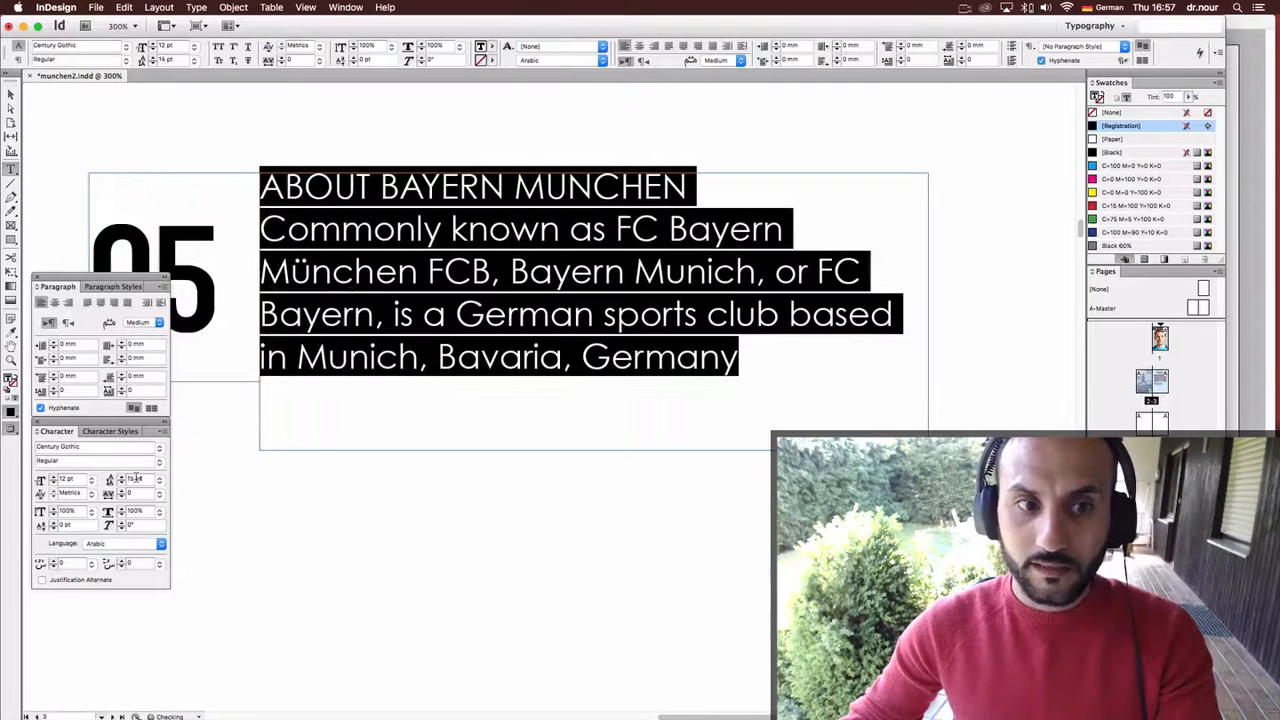
Try a larger leading on only the word Commonly to push the paragraph away from the heading.
{"action": "double_click", "coordinate": [382, 229]}
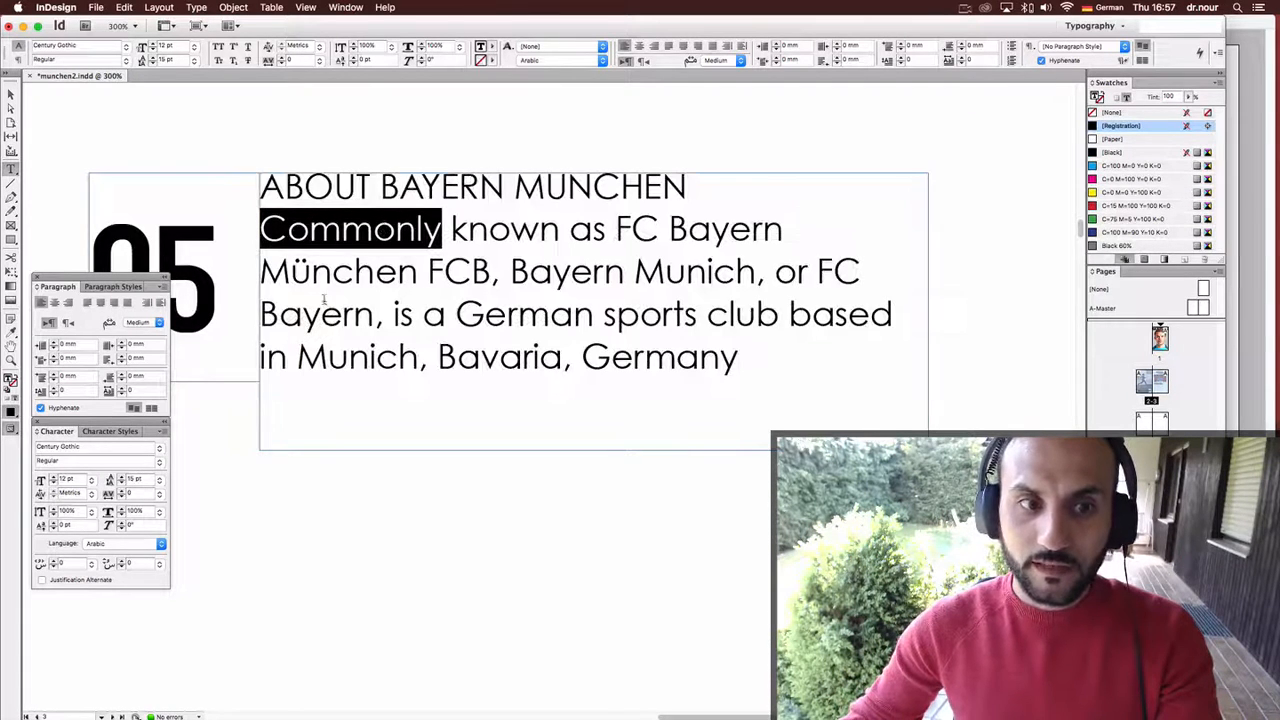
{"action": "left_click", "coordinate": [143, 479]}
{"action": "key", "text": "Up"}
{"action": "key", "text": "Up"}
{"action": "key", "text": "Up"}
{"action": "key", "text": "Up"}
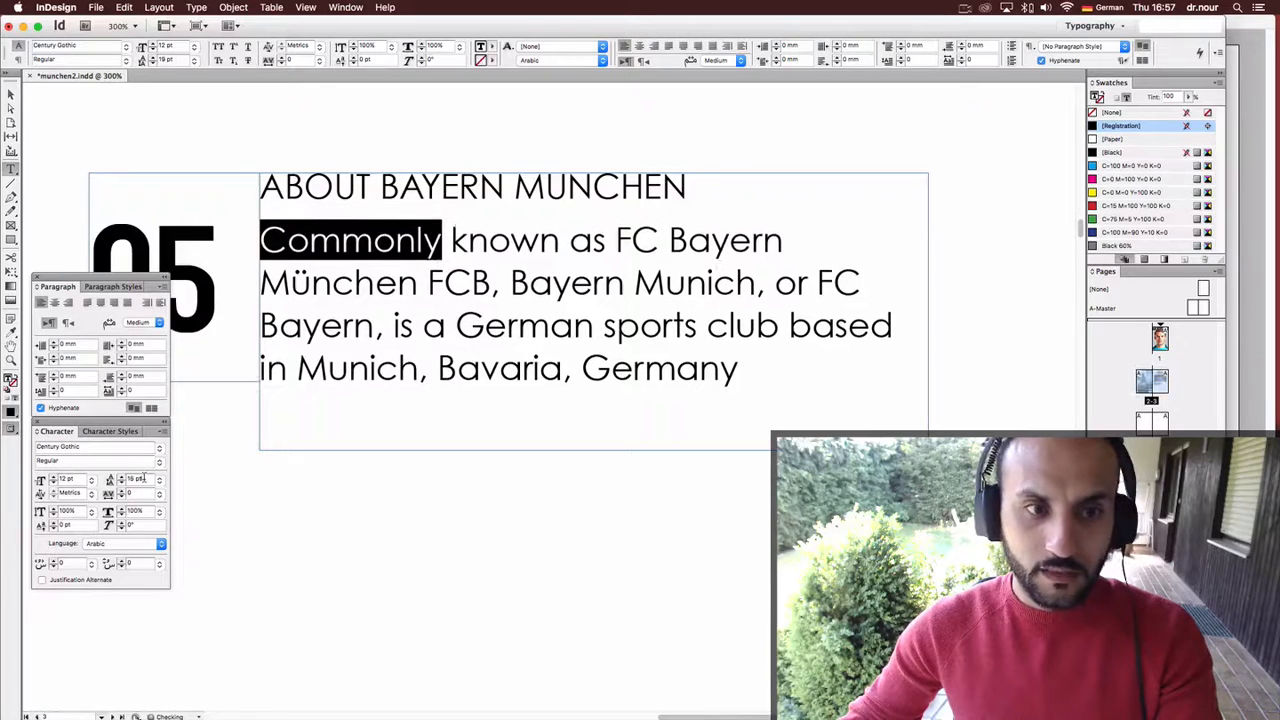
{"action": "key", "text": "Up"}
{"action": "key", "text": "Up"}
{"action": "key", "text": "Up"}
{"action": "key", "text": "Up"}
{"action": "key", "text": "Up"}
{"action": "key", "text": "Escape"}
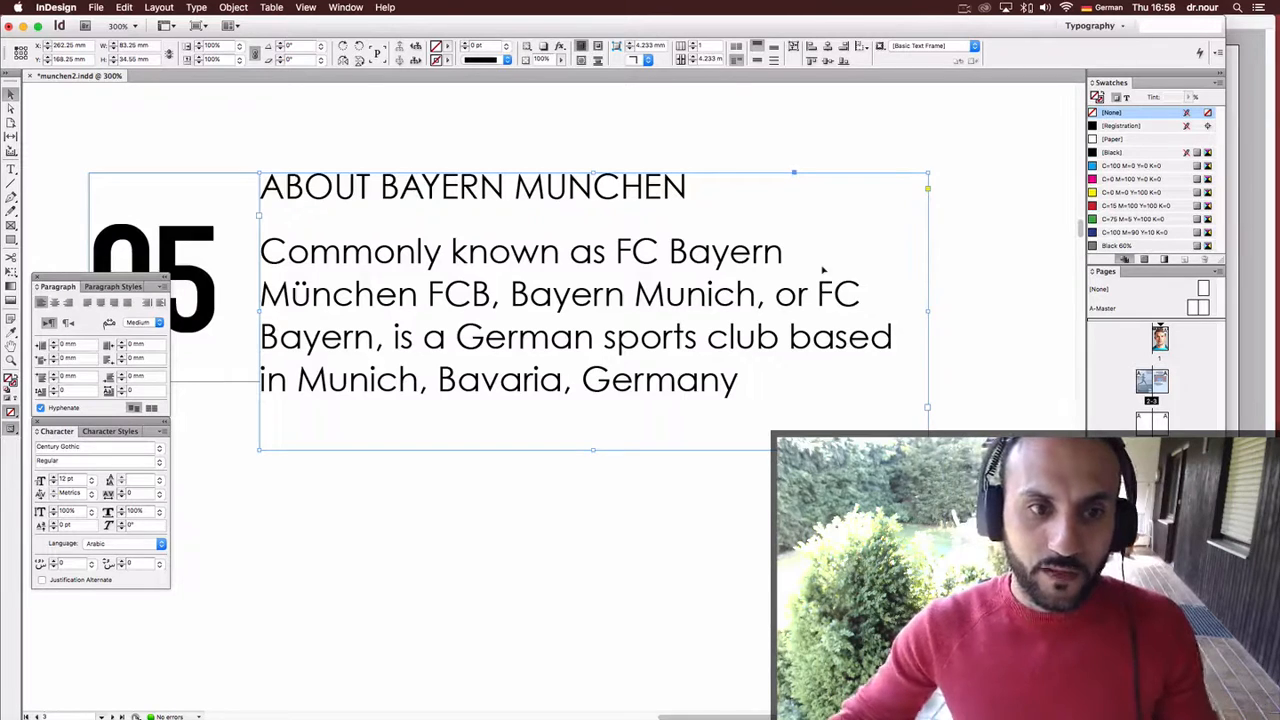
Set the space before to 1 mm for all the text in the article frame.
{"action": "triple_click", "coordinate": [425, 257]}
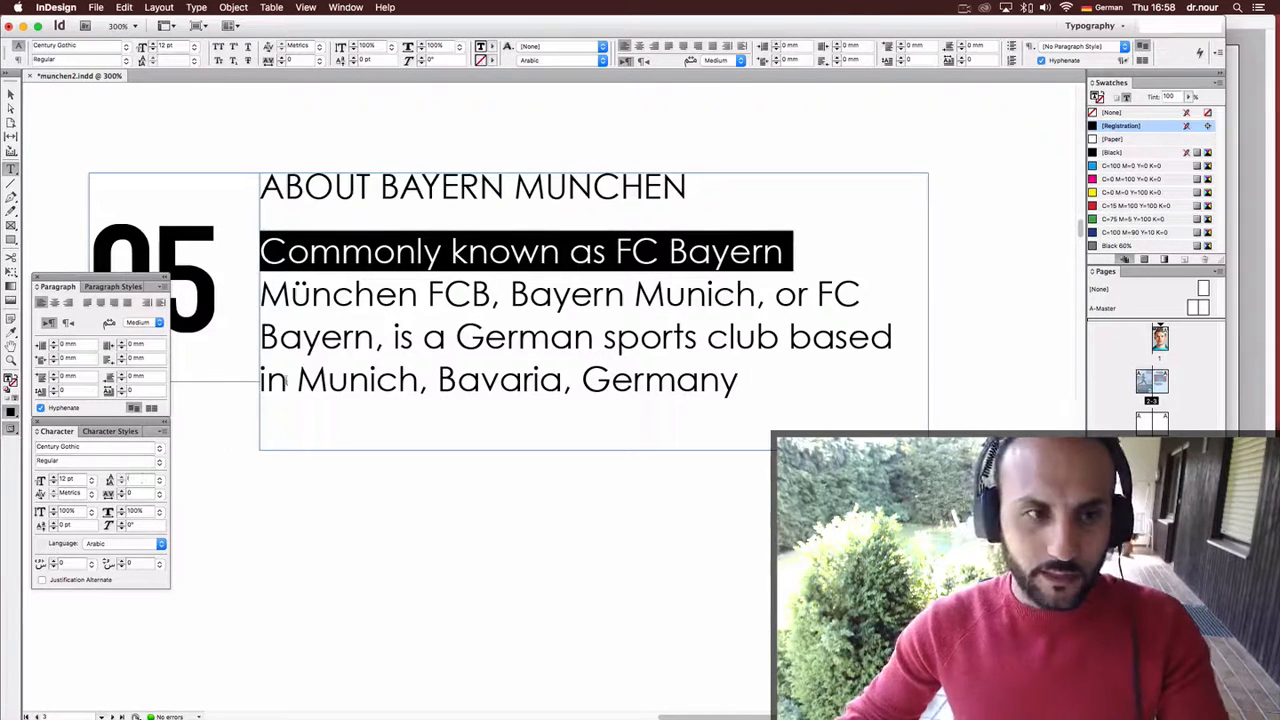
{"action": "key", "text": "super+a"}
{"action": "left_click", "coordinate": [922, 45]}
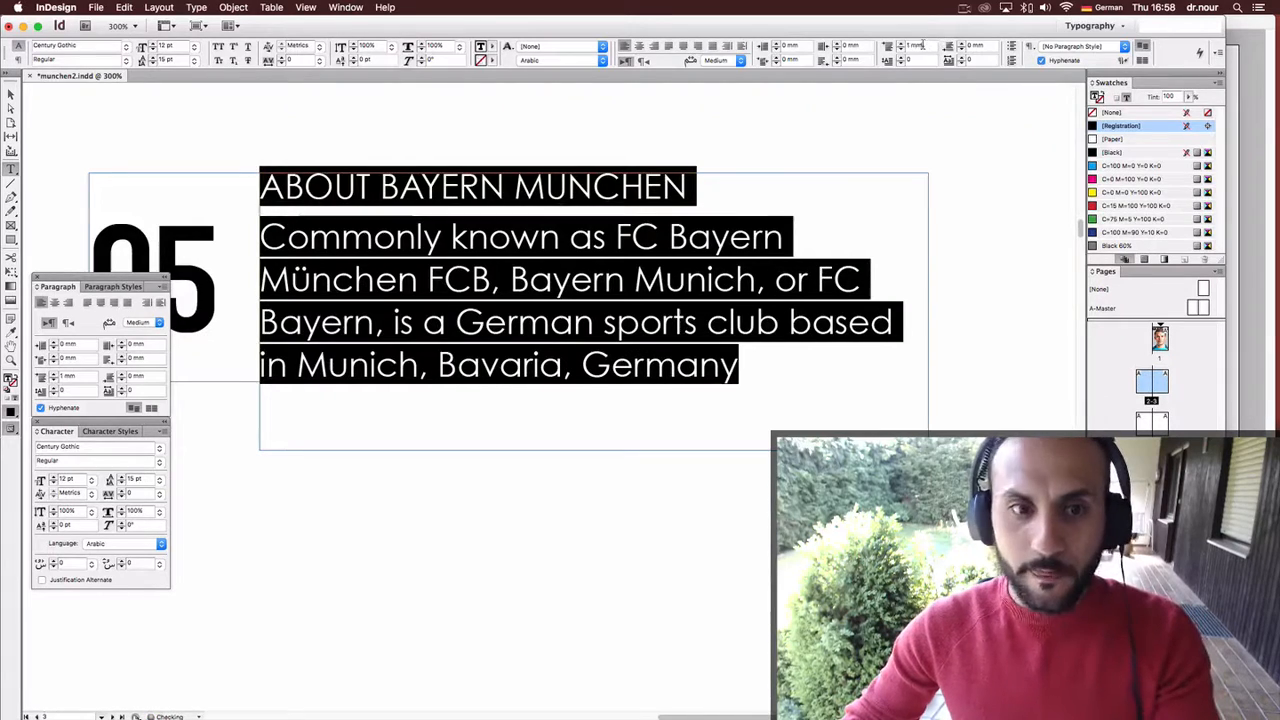
{"action": "key", "text": "Escape"}
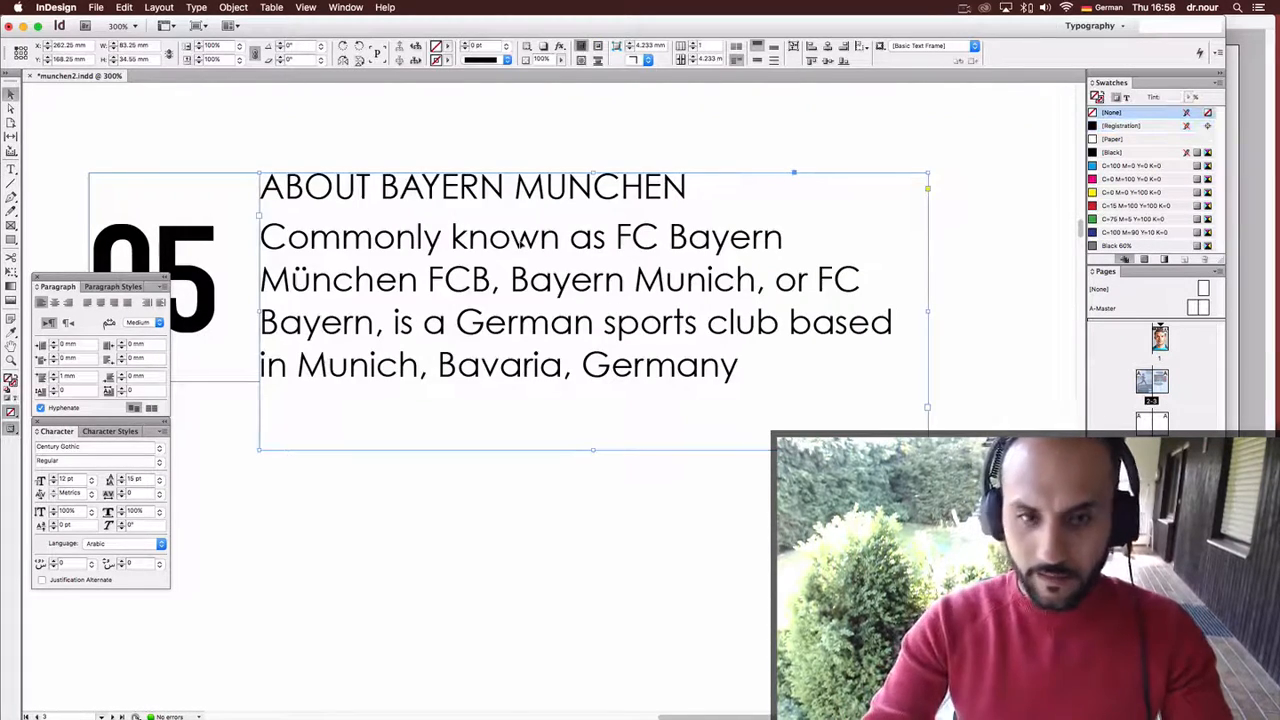
Fit the frame of the number 05 to its content.
{"action": "key", "text": "super+minus"}
{"action": "key", "text": "super+minus"}
{"action": "key", "text": "super+minus"}
{"action": "left_click", "coordinate": [505, 289], "text": "shift"}
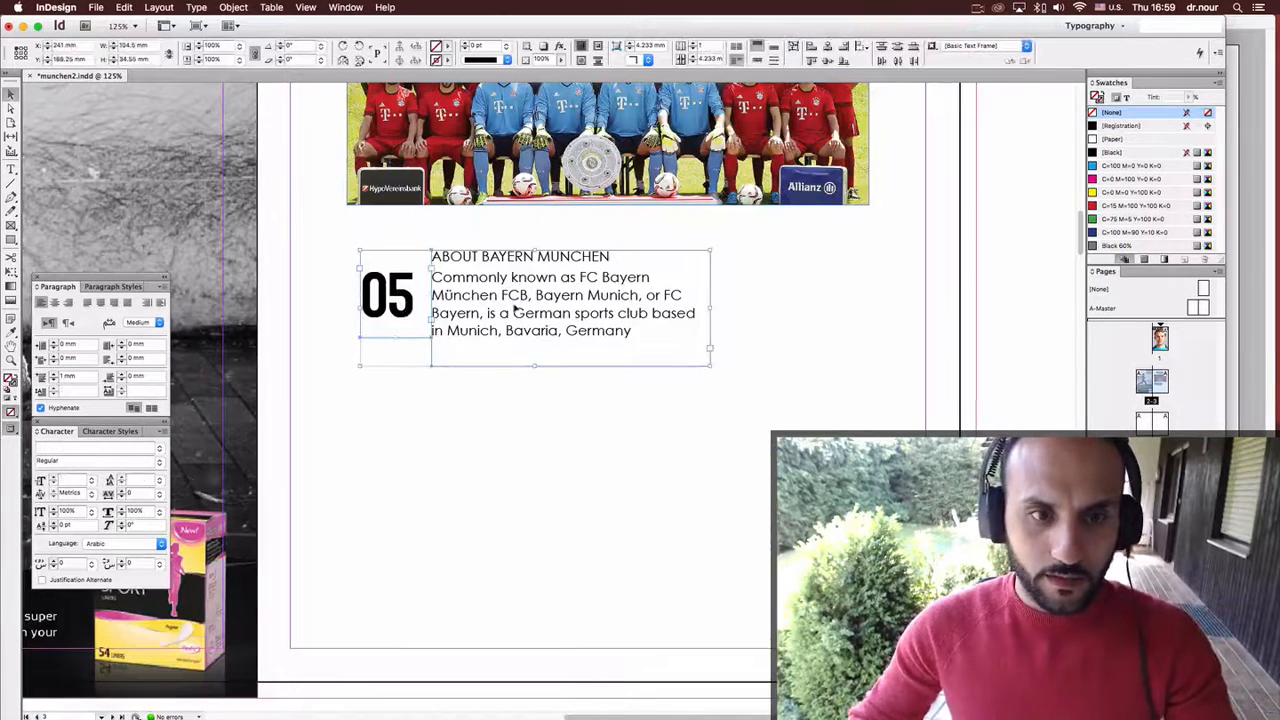
{"action": "left_click", "coordinate": [430, 442]}
{"action": "left_click", "coordinate": [408, 336]}
{"action": "key", "text": "super+alt+c"}
Nudge the number 05 upward until its top lines up with the article heading.
{"action": "key", "text": "shift+Up"}
{"action": "key", "text": "shift+Up"}
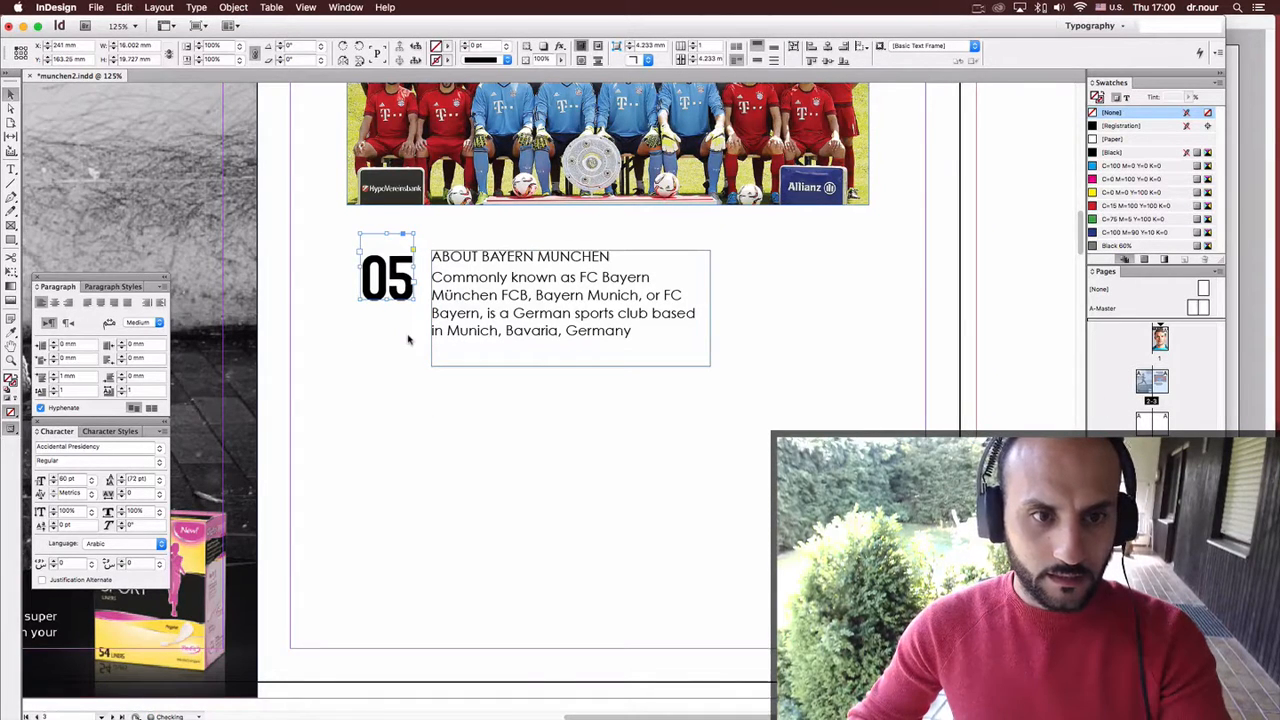
{"action": "key", "text": "Up"}
{"action": "key", "text": "Up"}
{"action": "key", "text": "Up"}
{"action": "key", "text": "Up"}
{"action": "key", "text": "Up"}
{"action": "key", "text": "Up"}
{"action": "key", "text": "Up"}
{"action": "left_click", "coordinate": [408, 341]}
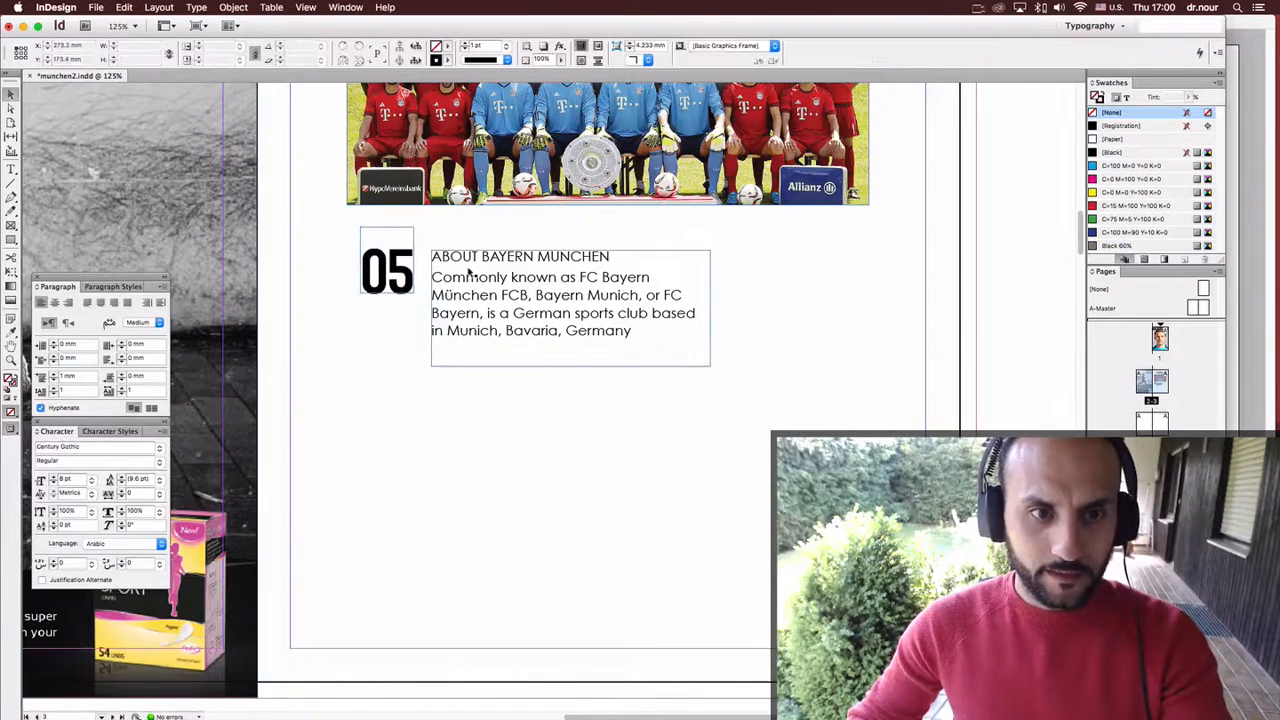
Move the article text frame closer to the number 05, to an X position of about 259.75 mm.
{"action": "left_click", "coordinate": [484, 262]}
{"action": "left_click_drag", "start_coordinate": [484, 262], "coordinate": [477, 262]}
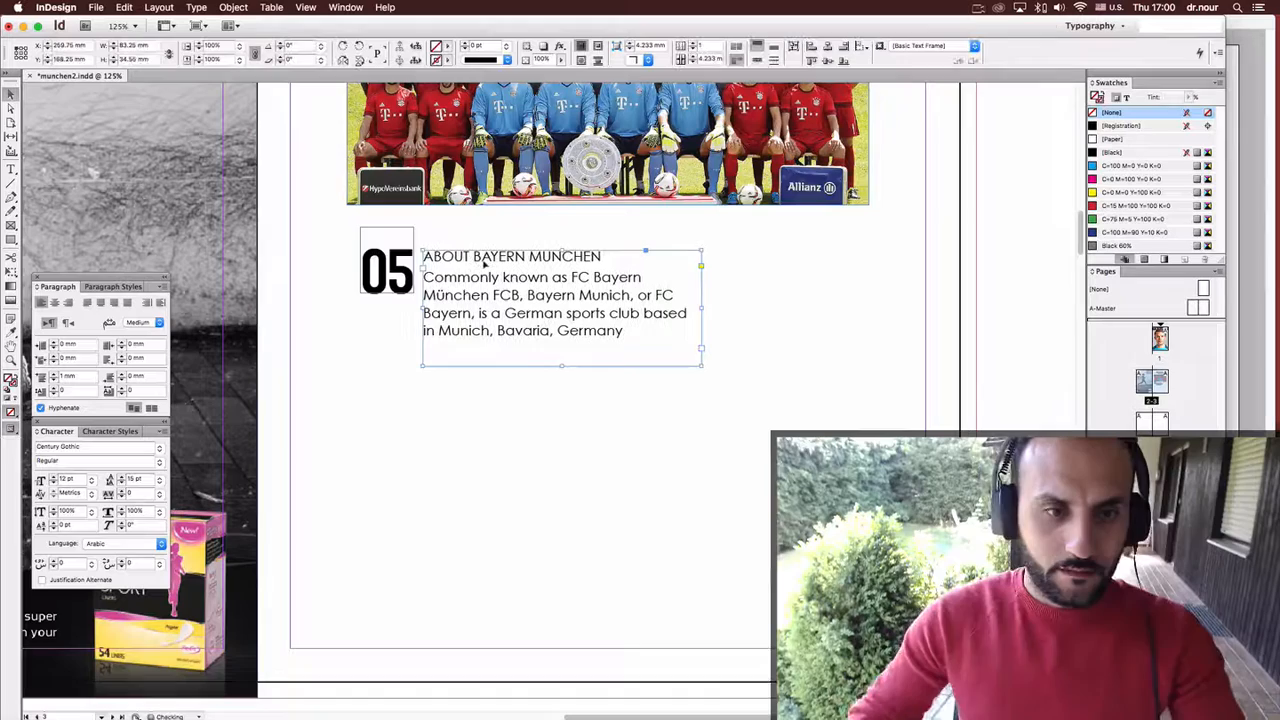
{"action": "left_click", "coordinate": [471, 420]}
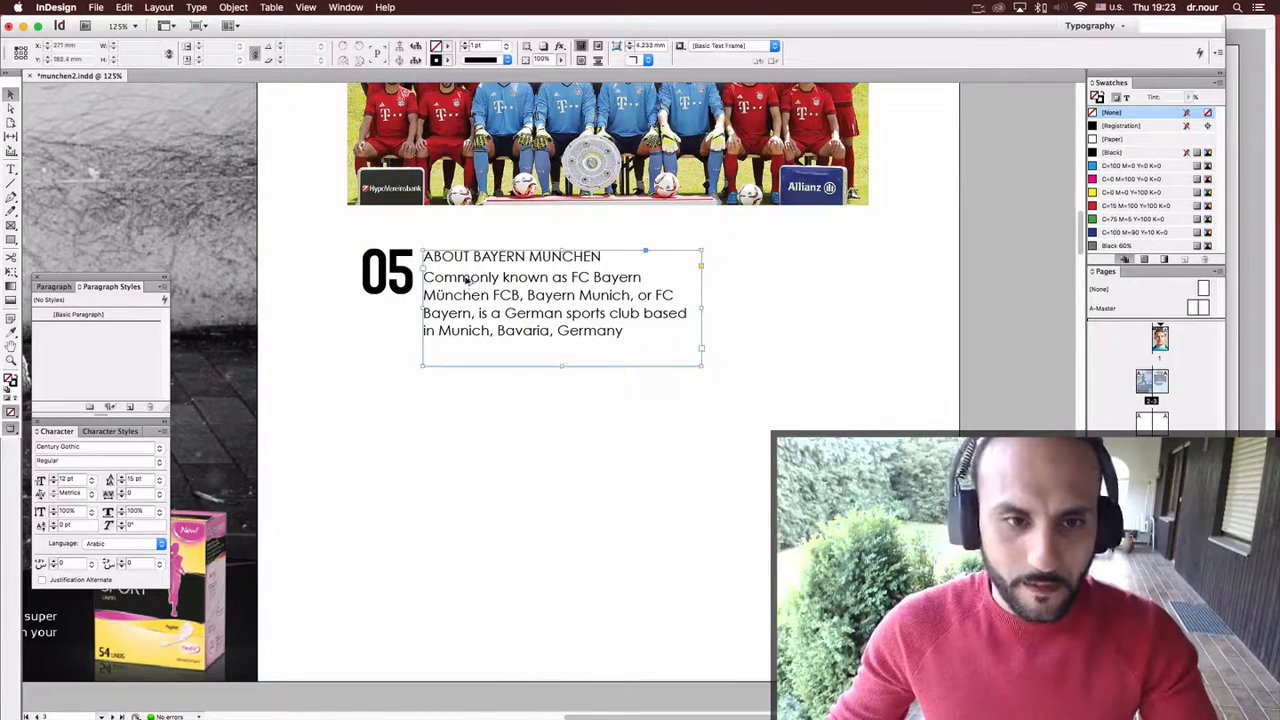
Duplicate the article text frame straight below the original, at a Y position of about 219 mm.
{"action": "left_click_drag", "start_coordinate": [468, 282], "coordinate": [468, 452]}
{"action": "scroll", "coordinate": [397, 286], "scroll_direction": "down", "scroll_amount": 3}
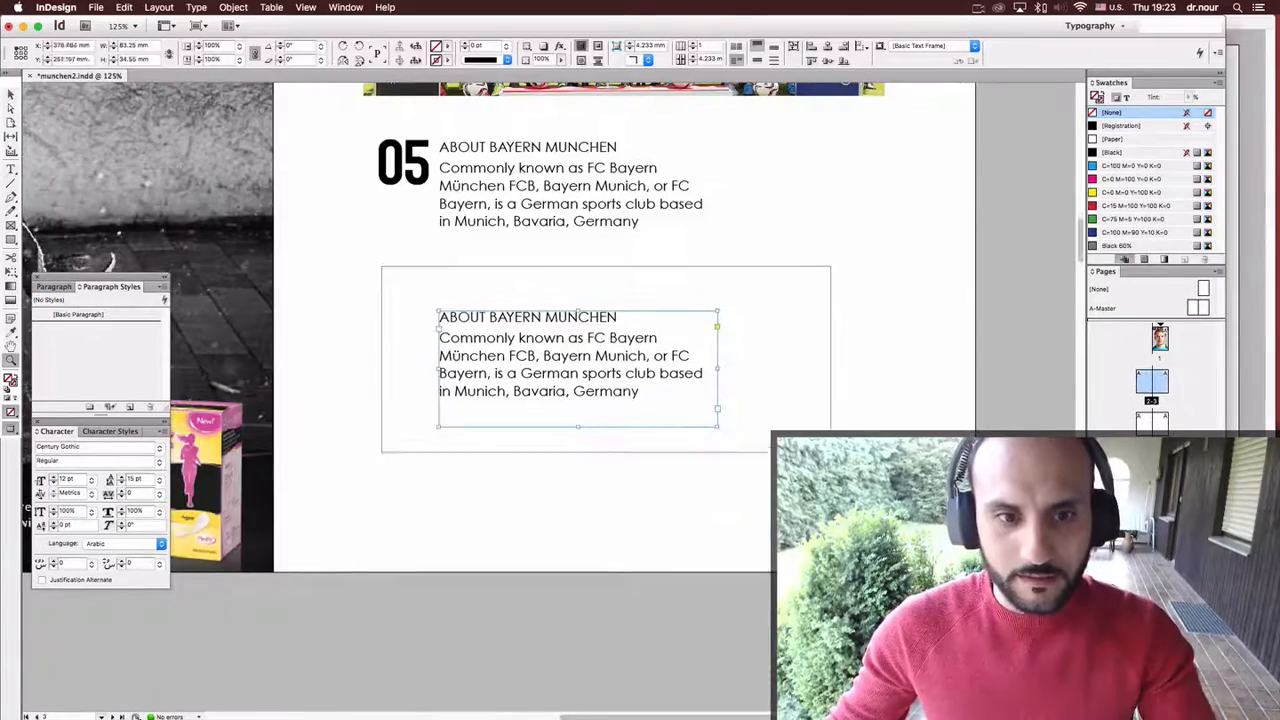
{"action": "left_click_drag", "start_coordinate": [380, 265], "coordinate": [832, 472]}
{"action": "key", "text": "super+2"}
{"action": "key", "text": "super+minus"}
{"action": "key", "text": "super+minus"}
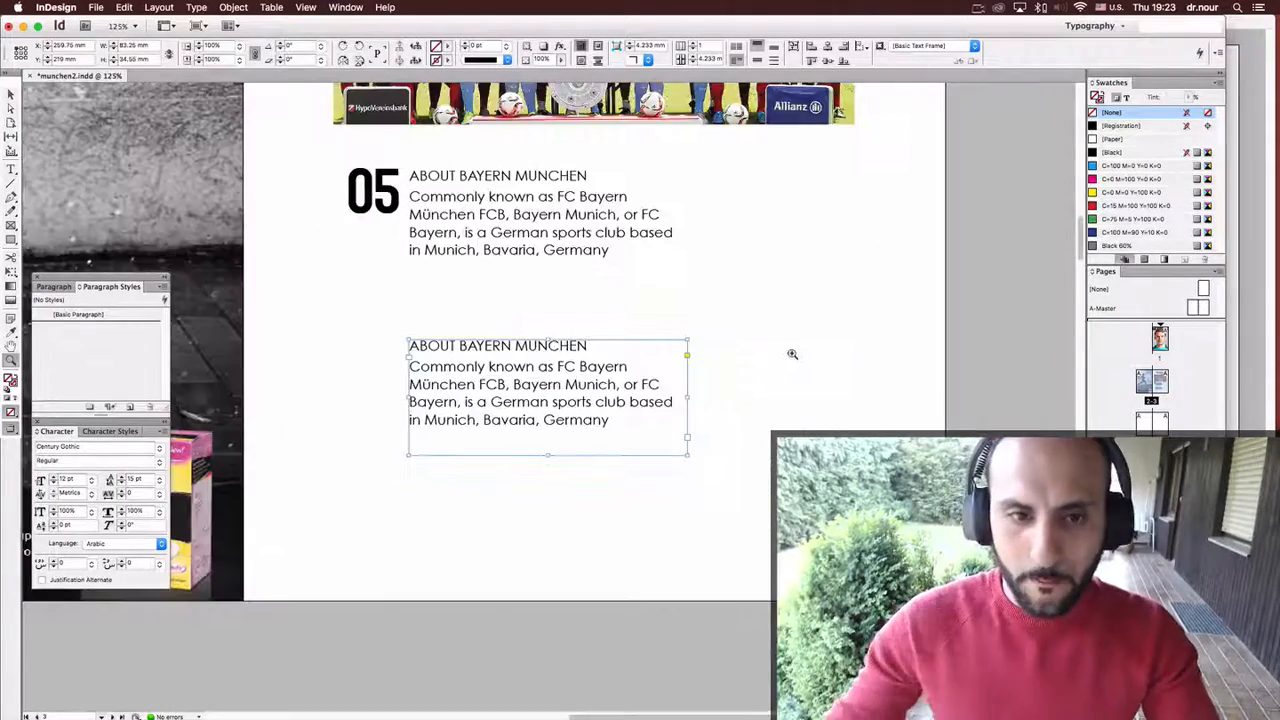
{"action": "scroll", "coordinate": [775, 354], "scroll_direction": "down", "scroll_amount": 2}
Turn the first letter of the duplicated heading into a drop cap three lines deep.
{"action": "key", "text": "t"}
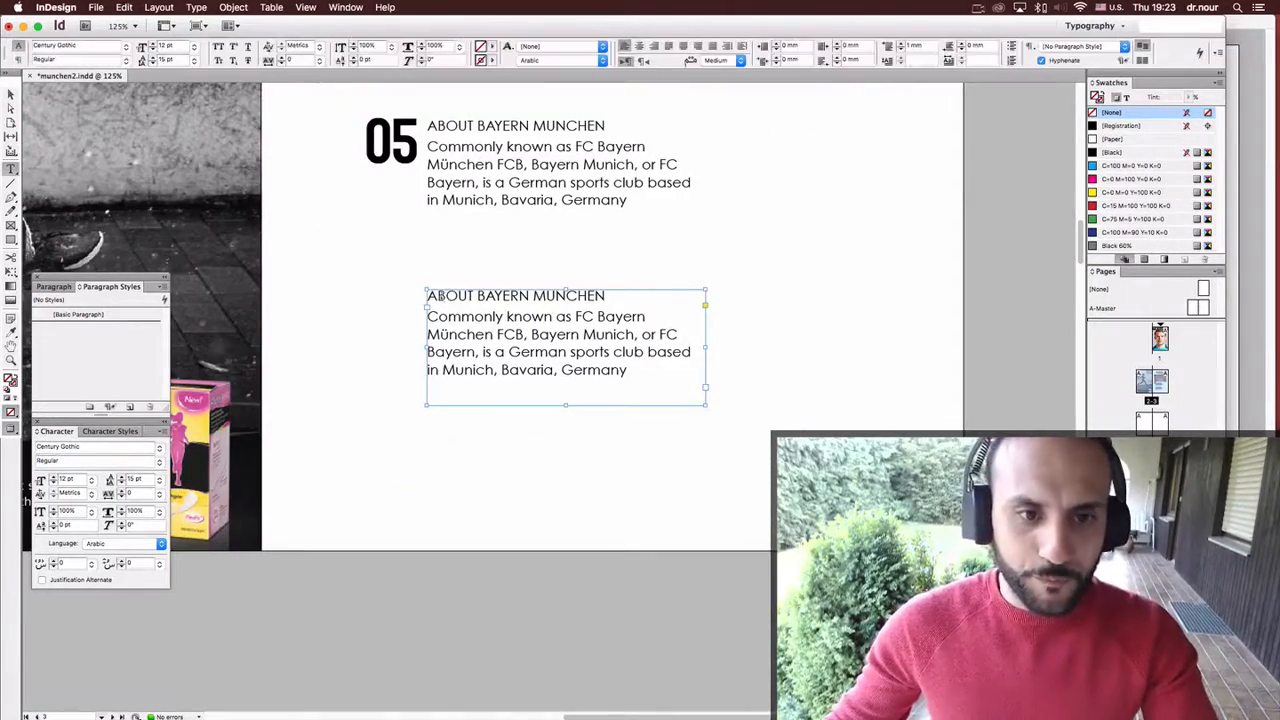
{"action": "left_click_drag", "start_coordinate": [438, 296], "coordinate": [426, 296]}
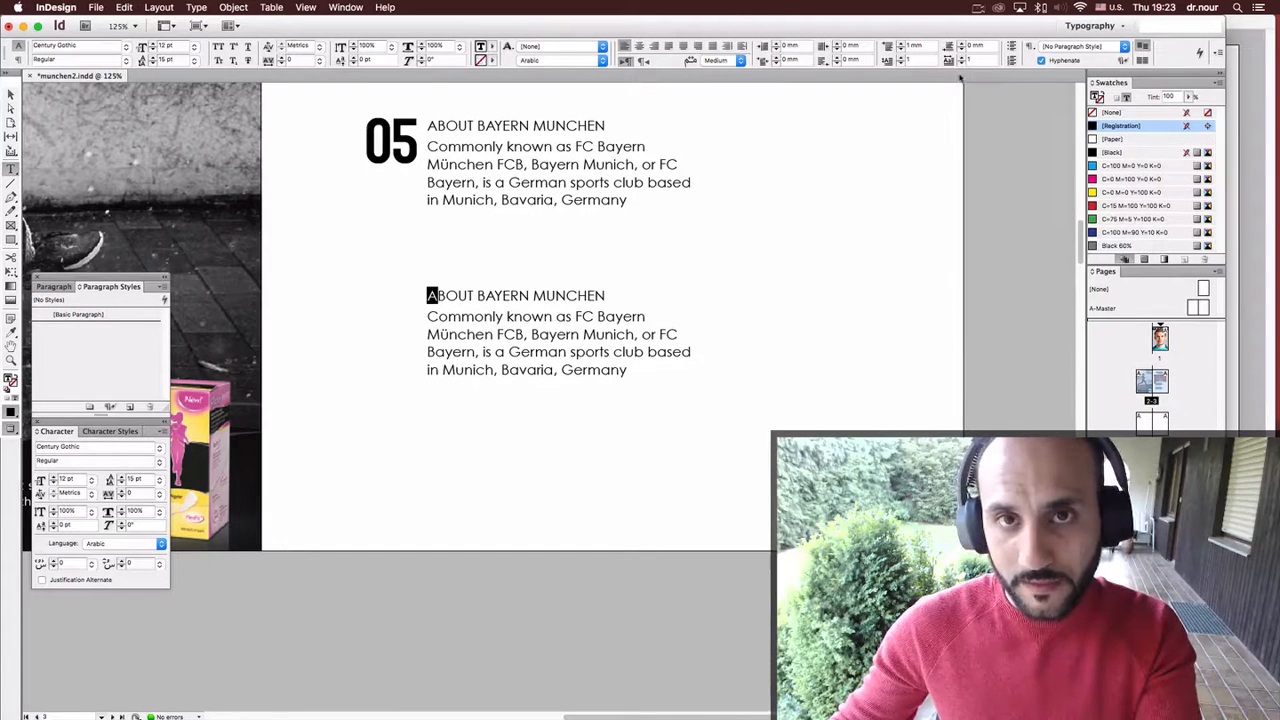
{"action": "key", "text": "Up"}
{"action": "key", "text": "Up"}
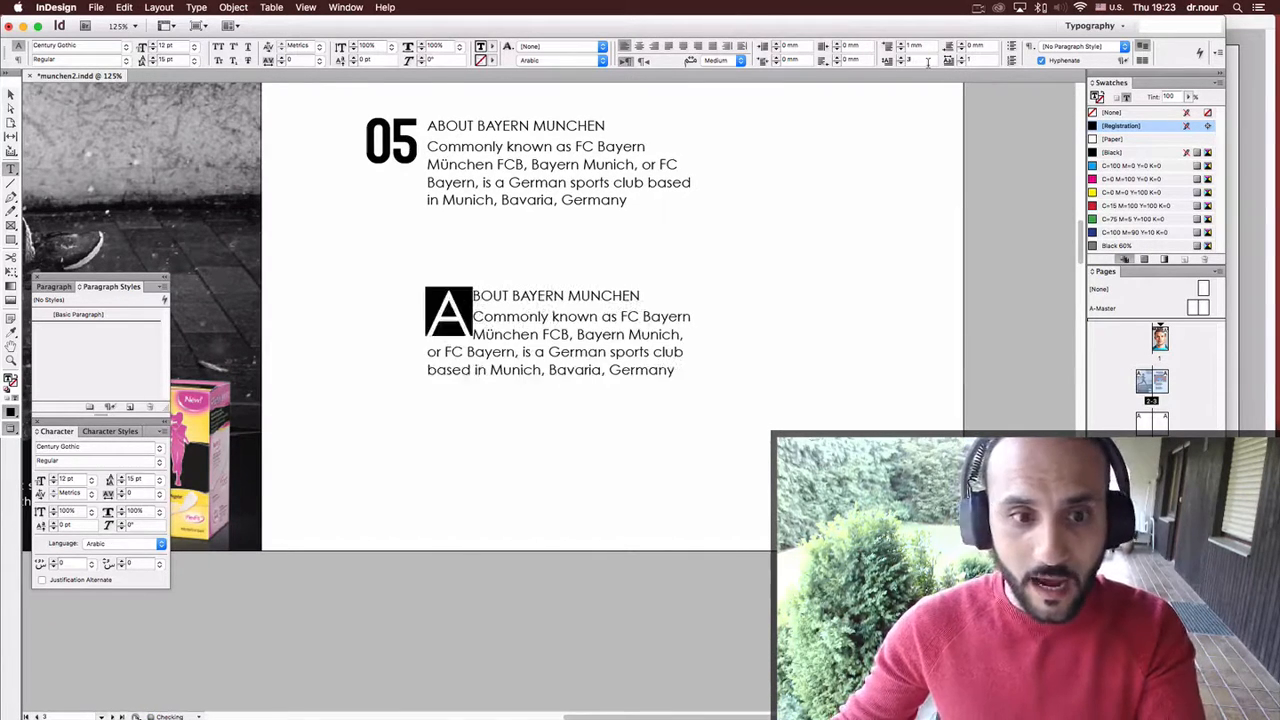
{"action": "key", "text": "Down"}
{"action": "key", "text": "Down"}
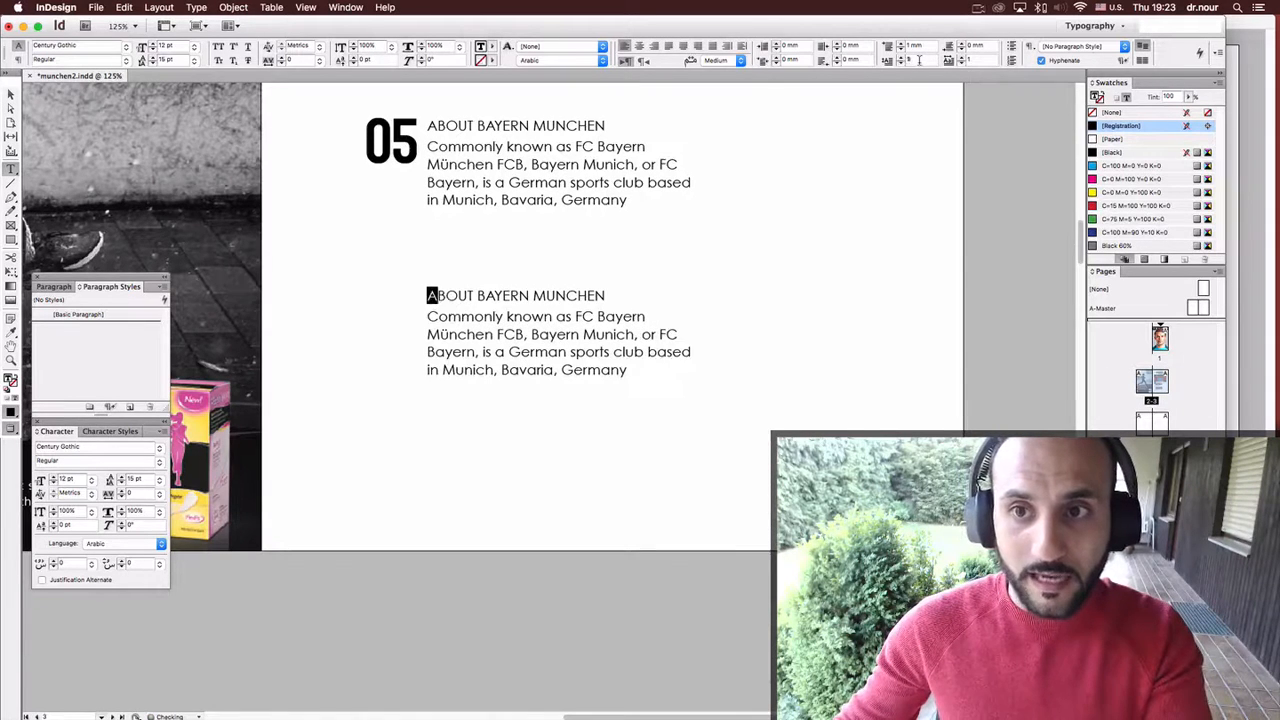
{"action": "key", "text": "Up"}
{"action": "key", "text": "Up"}
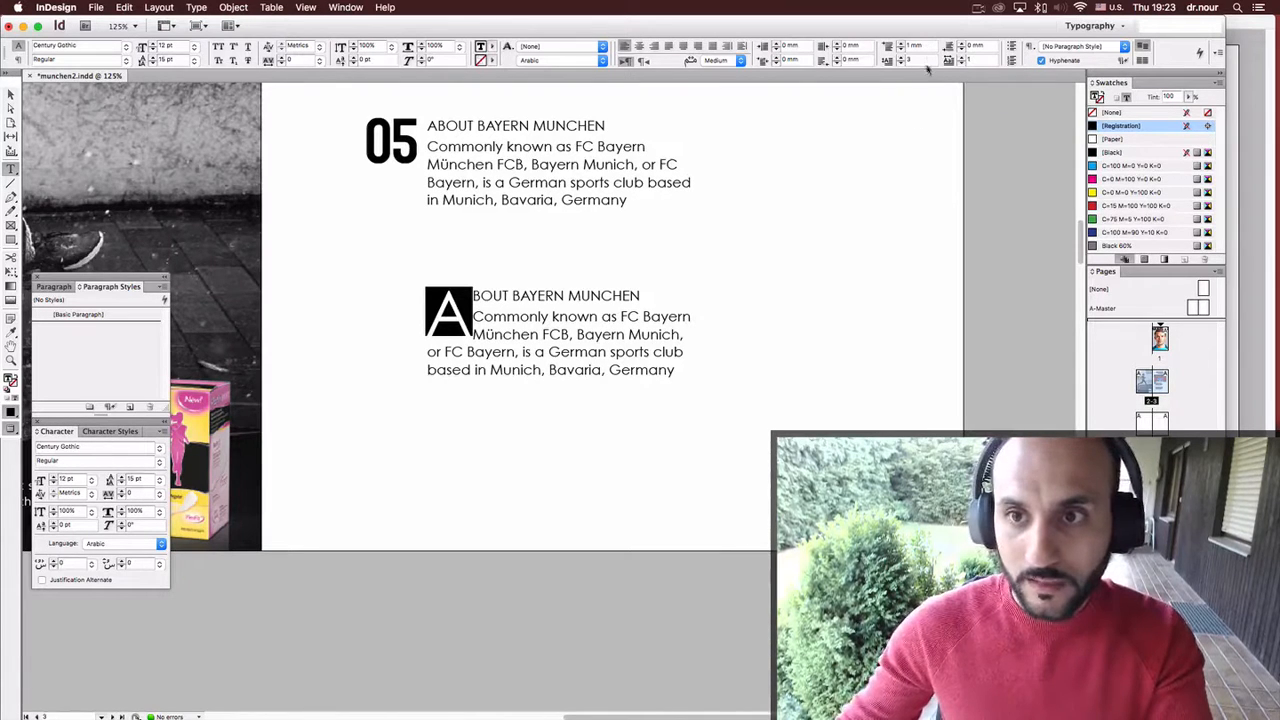
Make the duplicated heading's drop cap two lines deep and extend it across the whole word ABOUT.
{"action": "key", "text": "Down"}
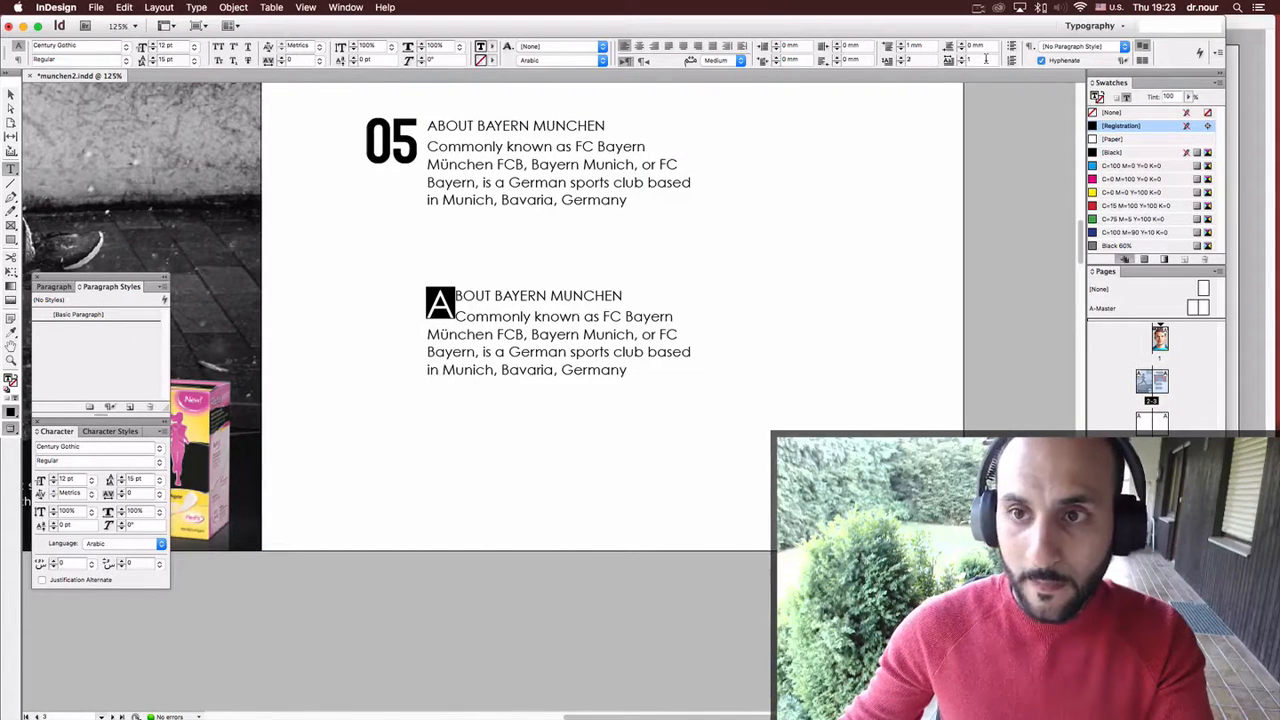
{"action": "key", "text": "Up"}
{"action": "key", "text": "Up"}
{"action": "key", "text": "Up"}
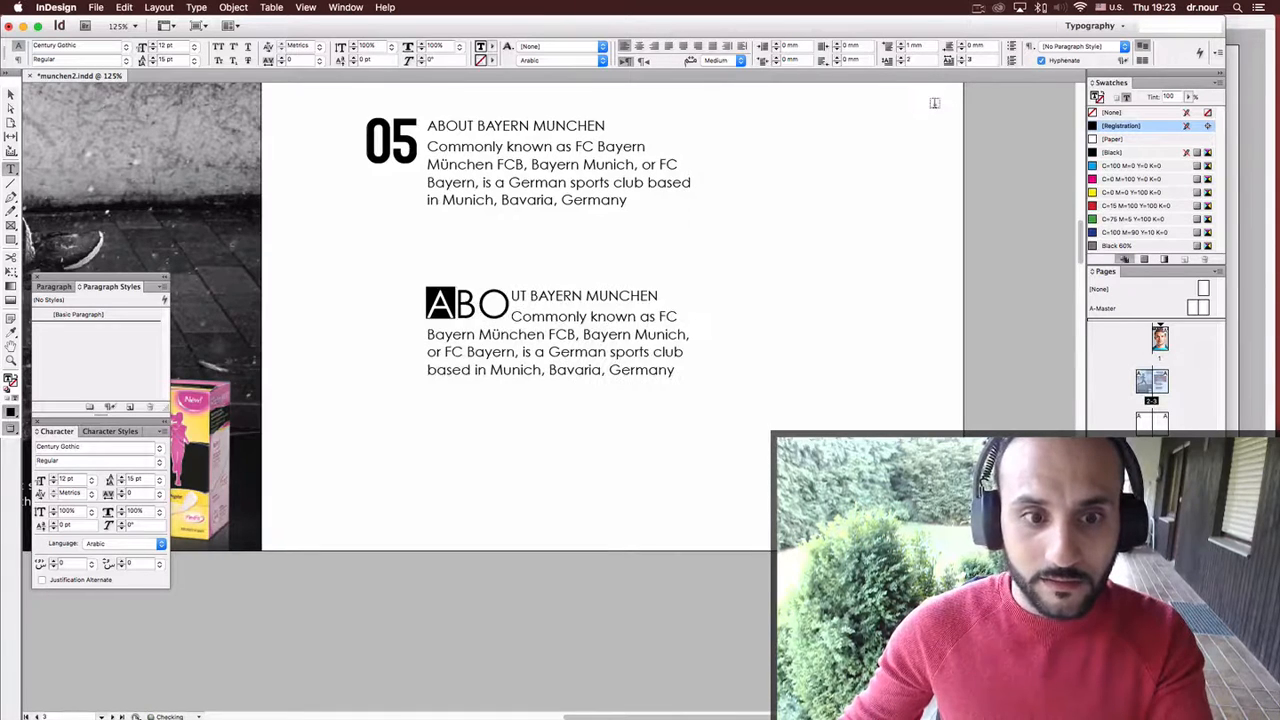
{"action": "key", "text": "Up"}
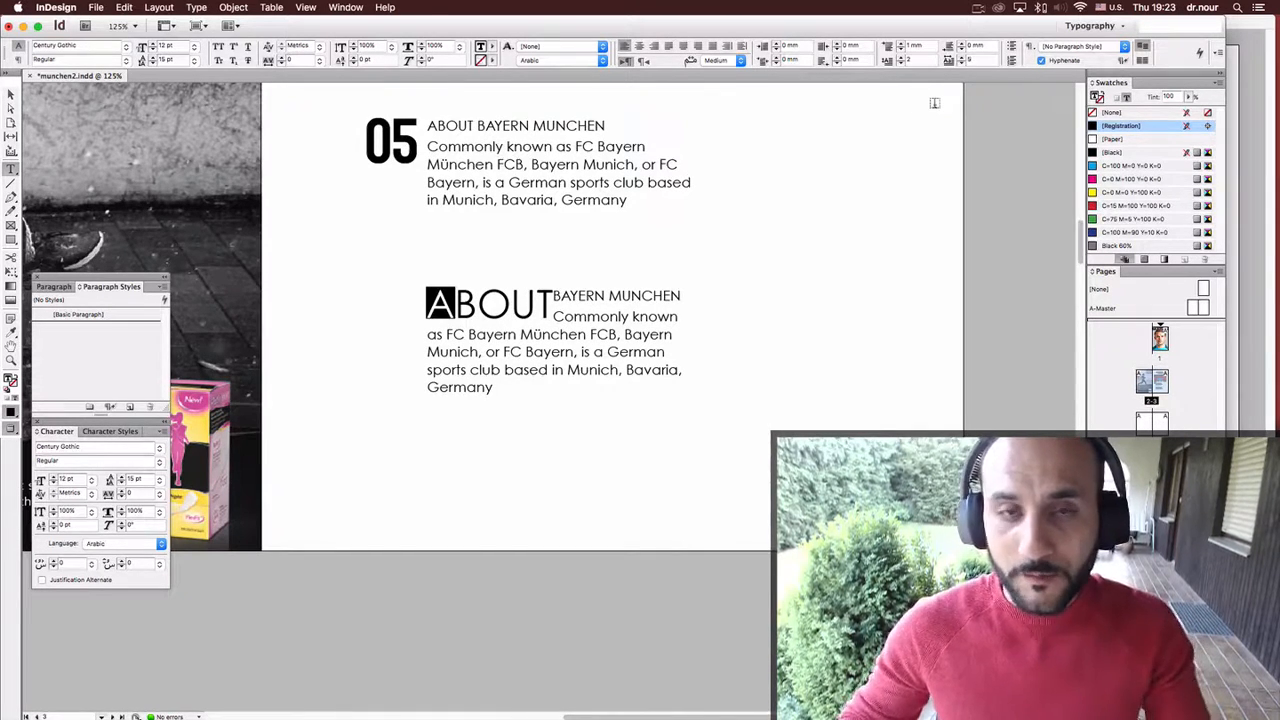
Remove the drop cap formatting from the duplicated heading and select its text frame.
{"action": "left_click", "coordinate": [708, 399]}
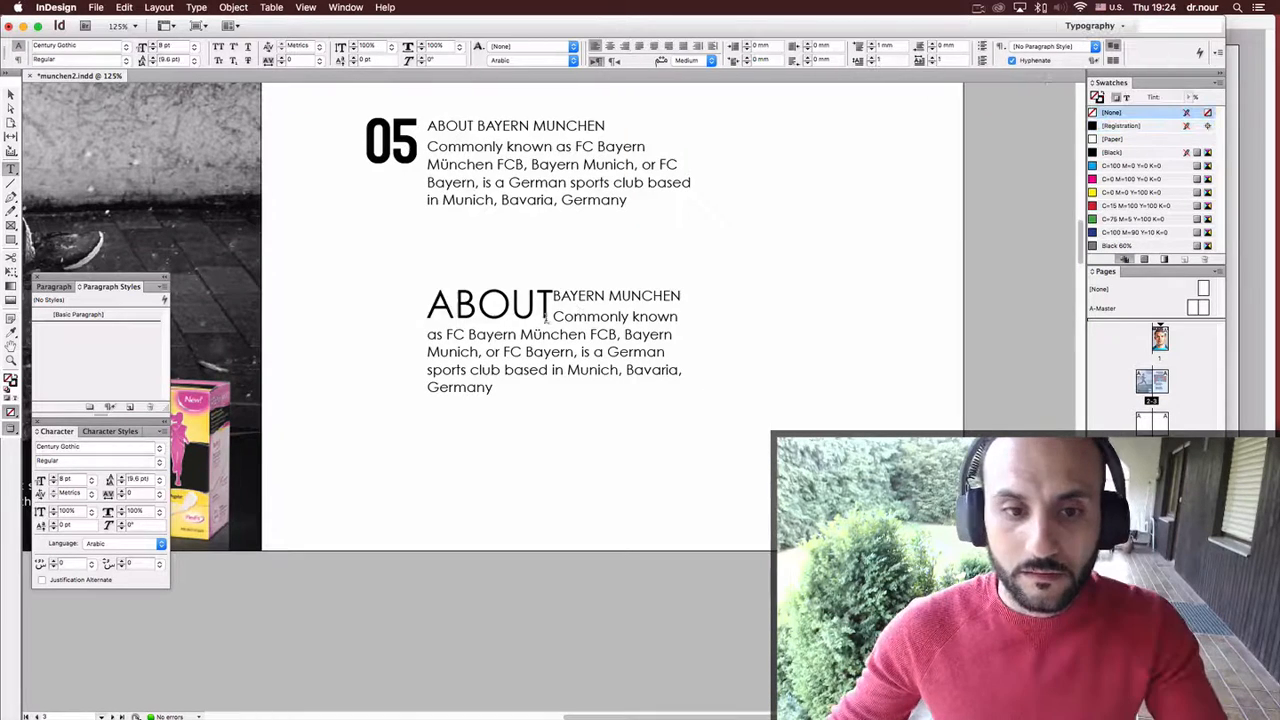
{"action": "key", "text": "ctrl+a"}
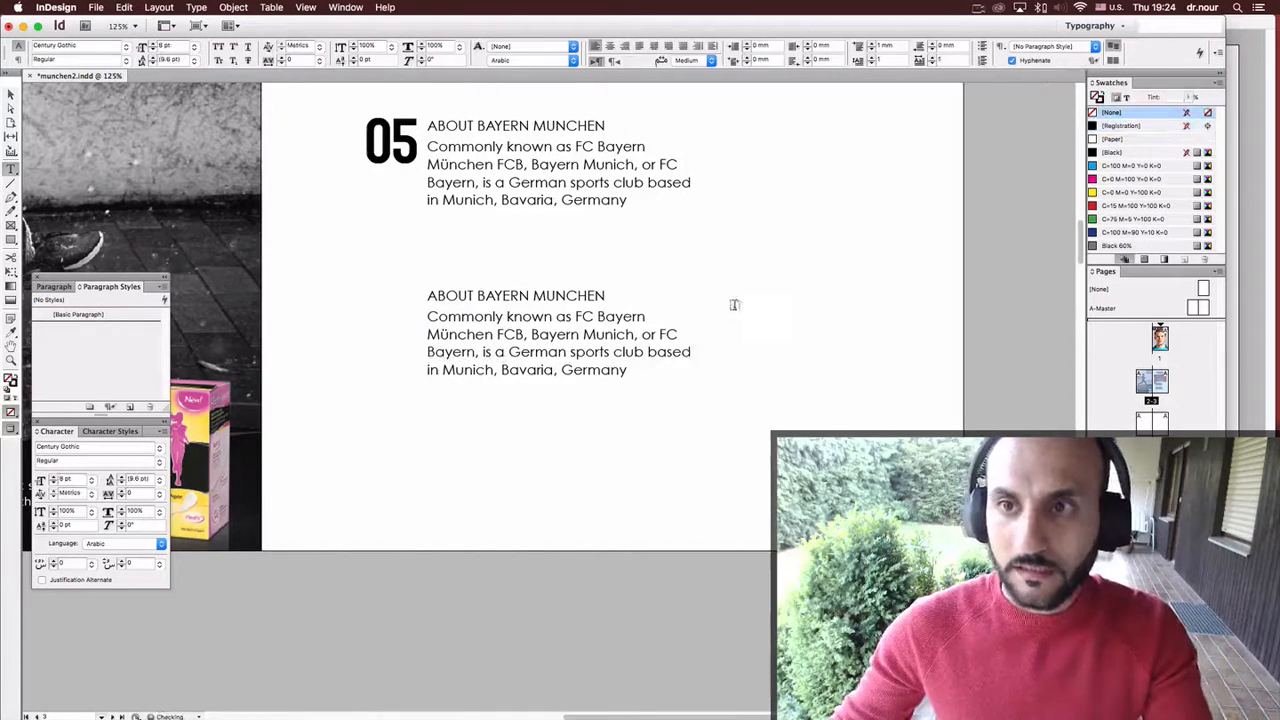
{"action": "left_click", "coordinate": [566, 314]}
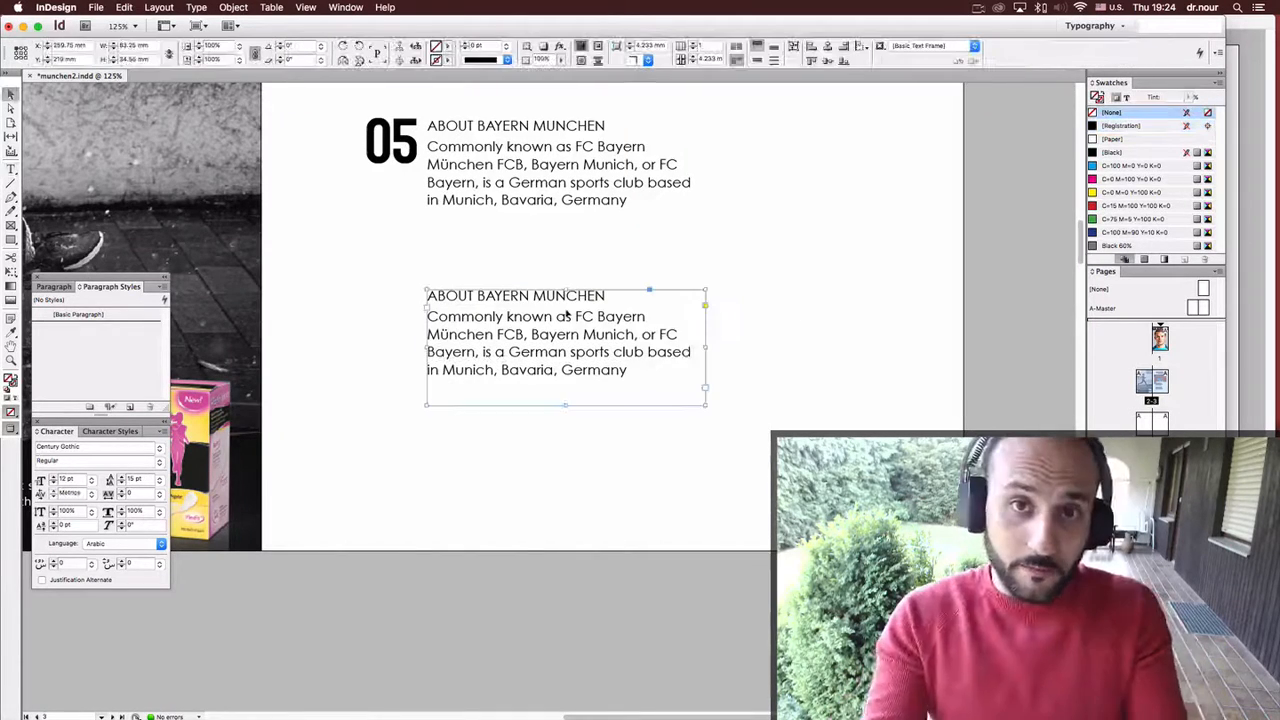
Insert 05 directly in front of the duplicated heading and select the two digits.
{"action": "double_click", "coordinate": [428, 296]}
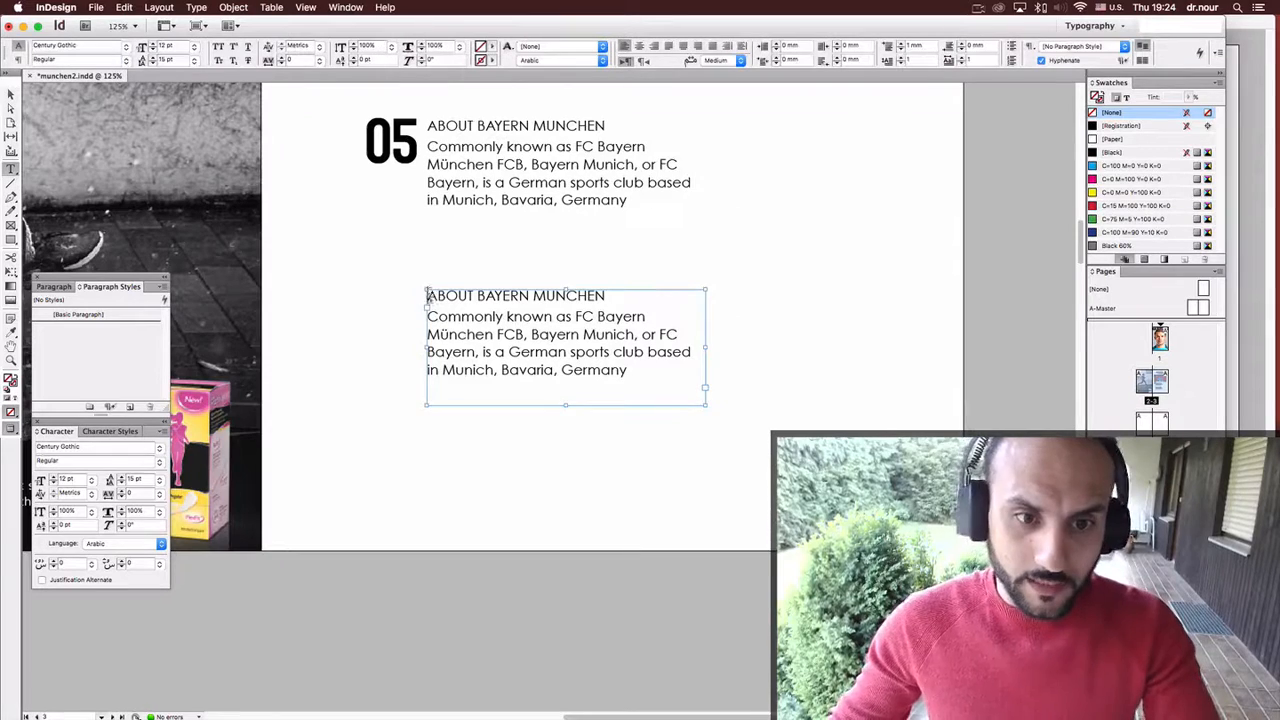
{"action": "type", "text": "05"}
{"action": "key", "text": "shift+Left"}
{"action": "key", "text": "shift+Left"}
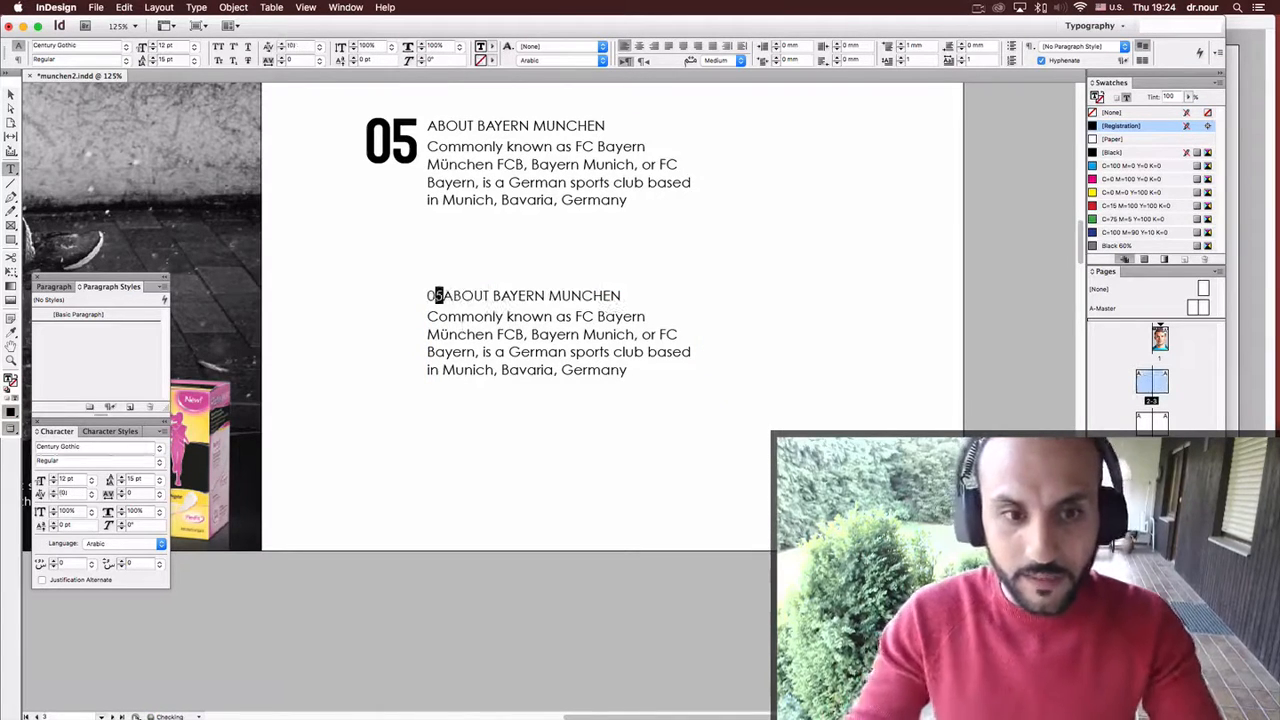
Turn the inserted 05 into a drop cap two characters wide and two lines deep.
{"action": "key", "text": "Up"}
{"action": "left_click", "coordinate": [931, 60]}
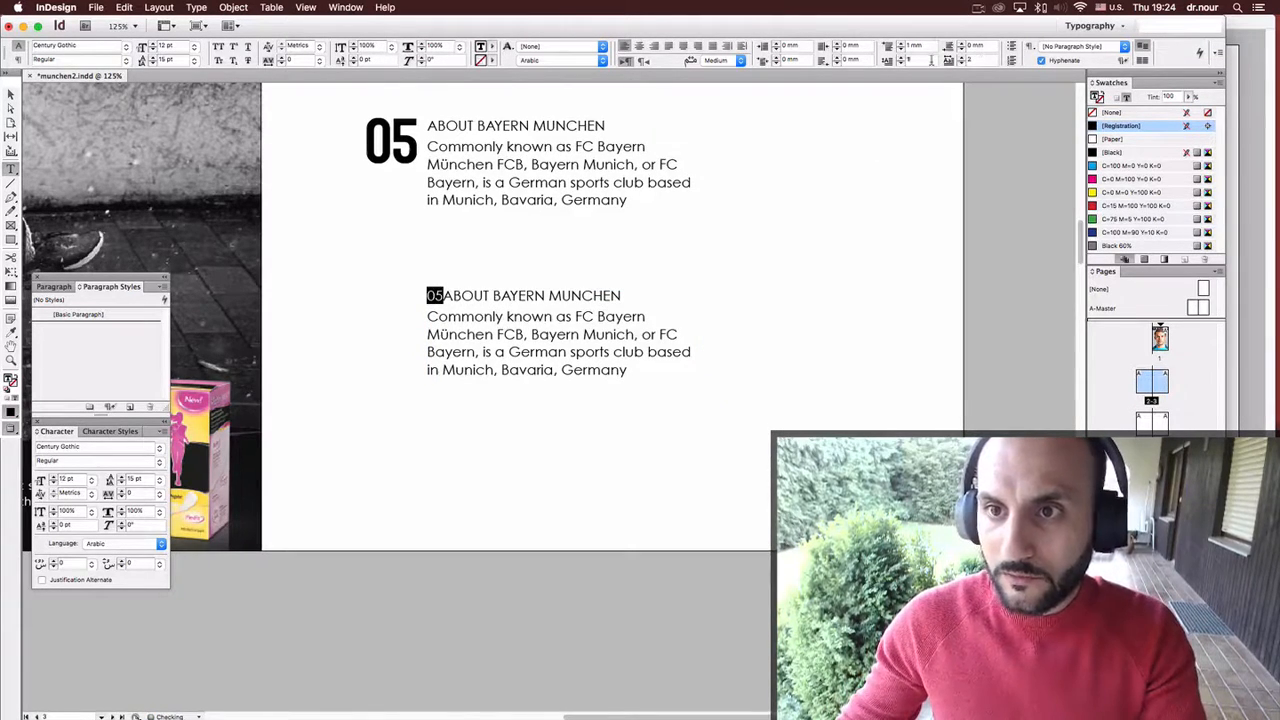
{"action": "key", "text": "Up"}
{"action": "left_click", "coordinate": [568, 312]}
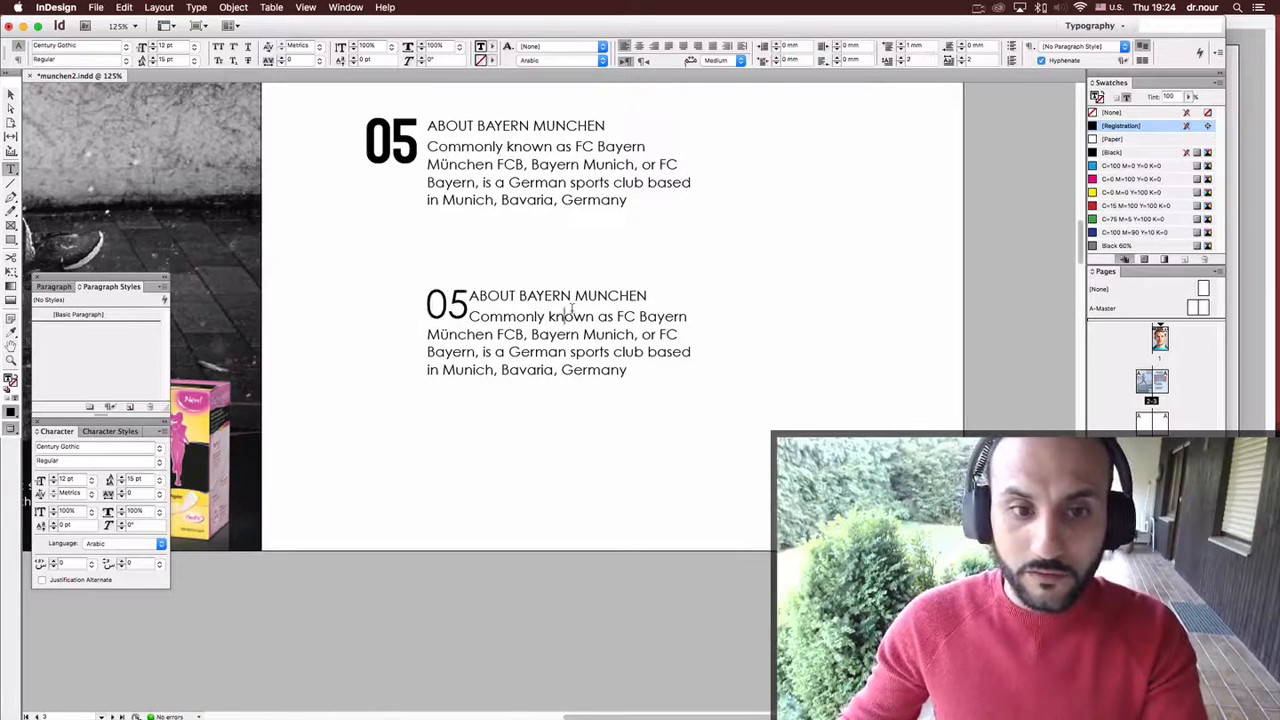
{"action": "key", "text": "Escape"}
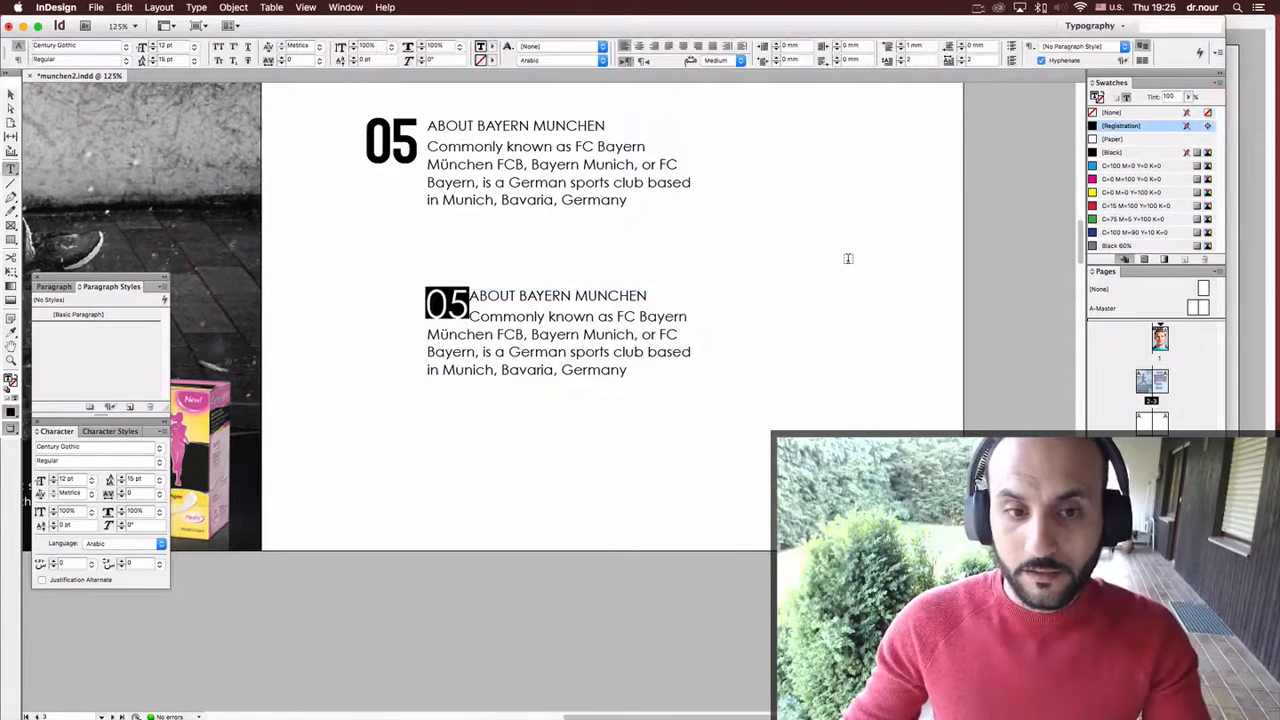
Examine how the 05 drop cap sits against the duplicated heading and the paragraph below it.
{"action": "left_click", "coordinate": [497, 351]}
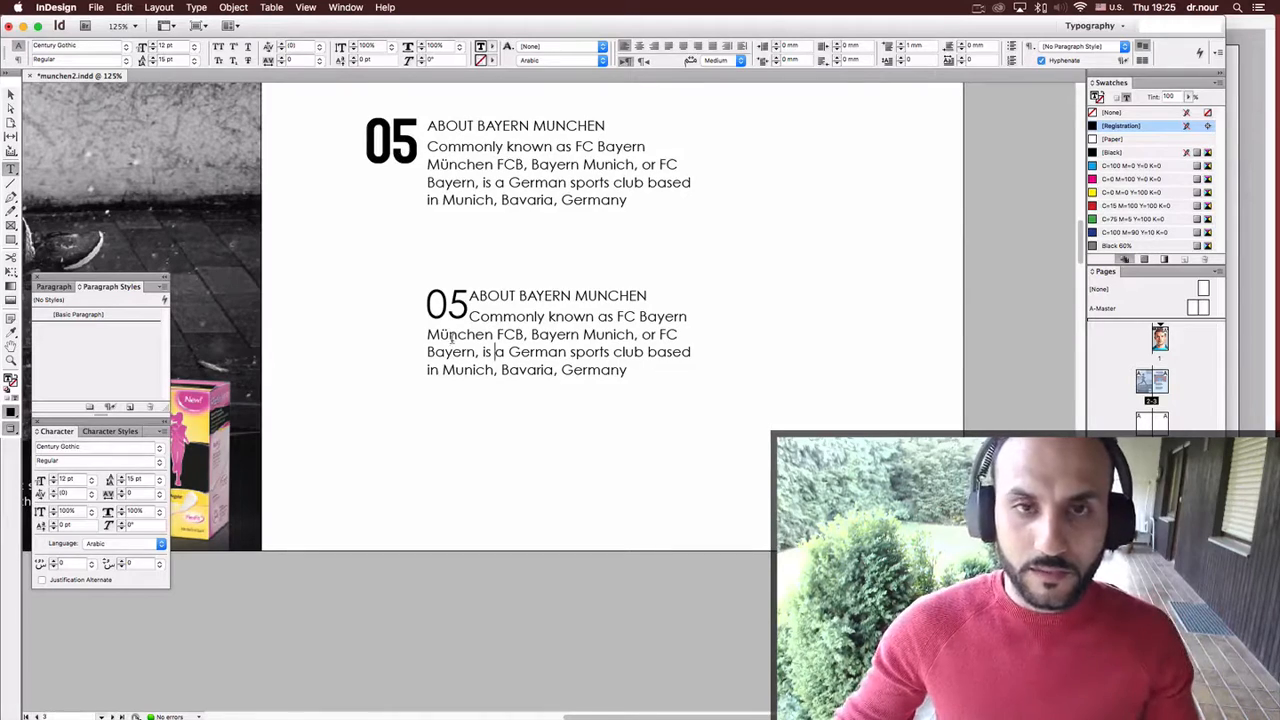
{"action": "left_click_drag", "start_coordinate": [426, 303], "coordinate": [437, 304]}
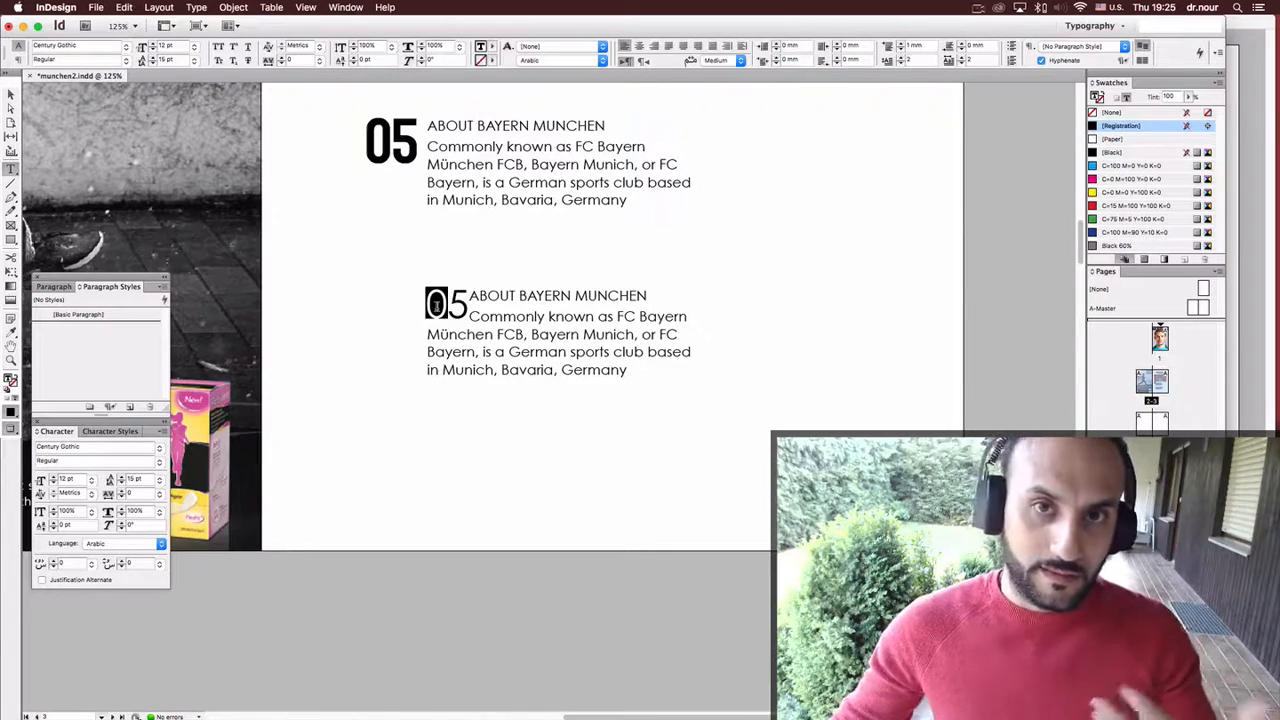
{"action": "scroll", "coordinate": [440, 306], "scroll_direction": "right", "scroll_amount": 3}
{"action": "scroll", "coordinate": [447, 310], "scroll_direction": "left", "scroll_amount": 6}
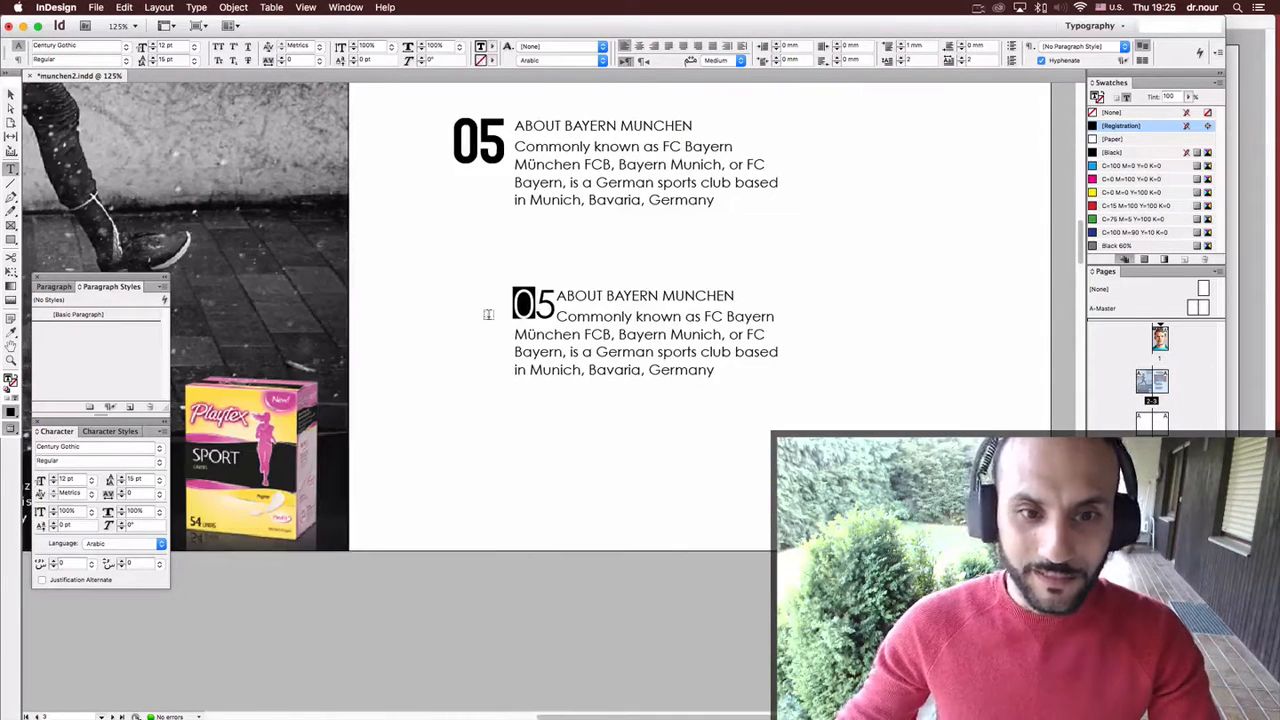
{"action": "key", "text": "super+equal"}
{"action": "key", "text": "super+equal"}
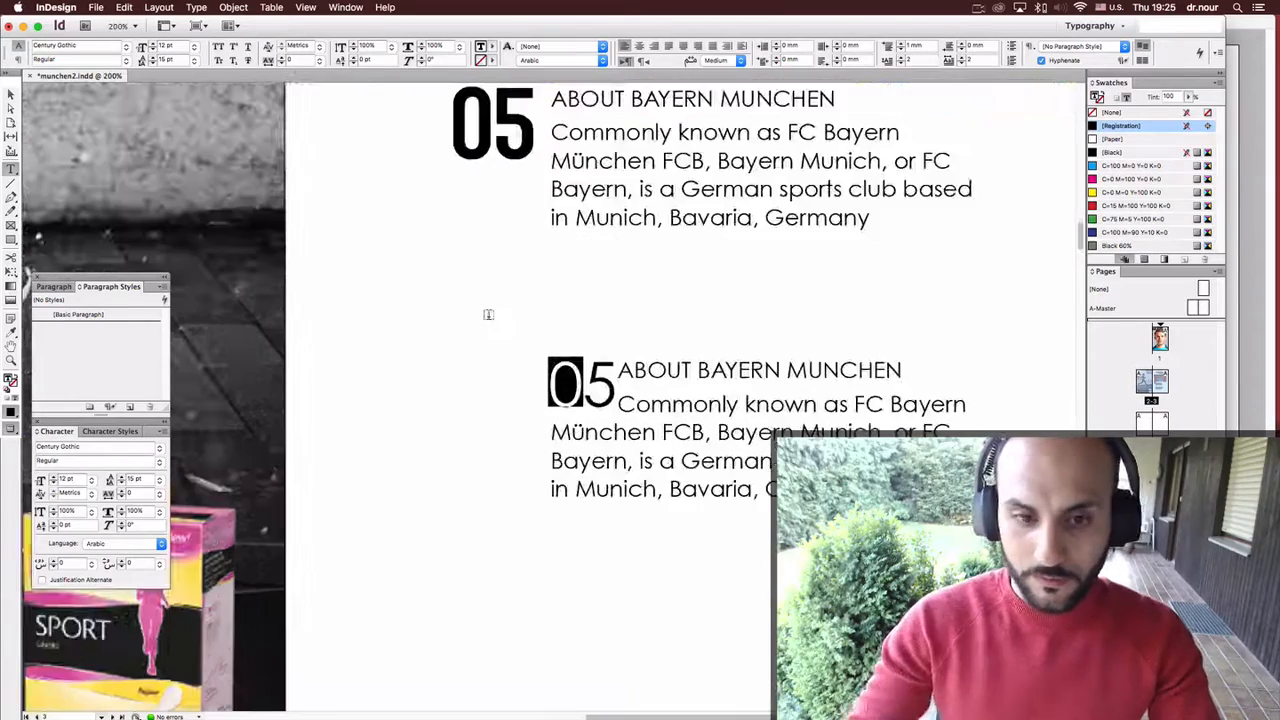
{"action": "key", "text": "super+shift+a"}
{"action": "scroll", "coordinate": [489, 314], "scroll_direction": "down", "scroll_amount": 1}
{"action": "left_click_drag", "start_coordinate": [543, 343], "coordinate": [432, 254]}
{"action": "left_click", "coordinate": [457, 244]}
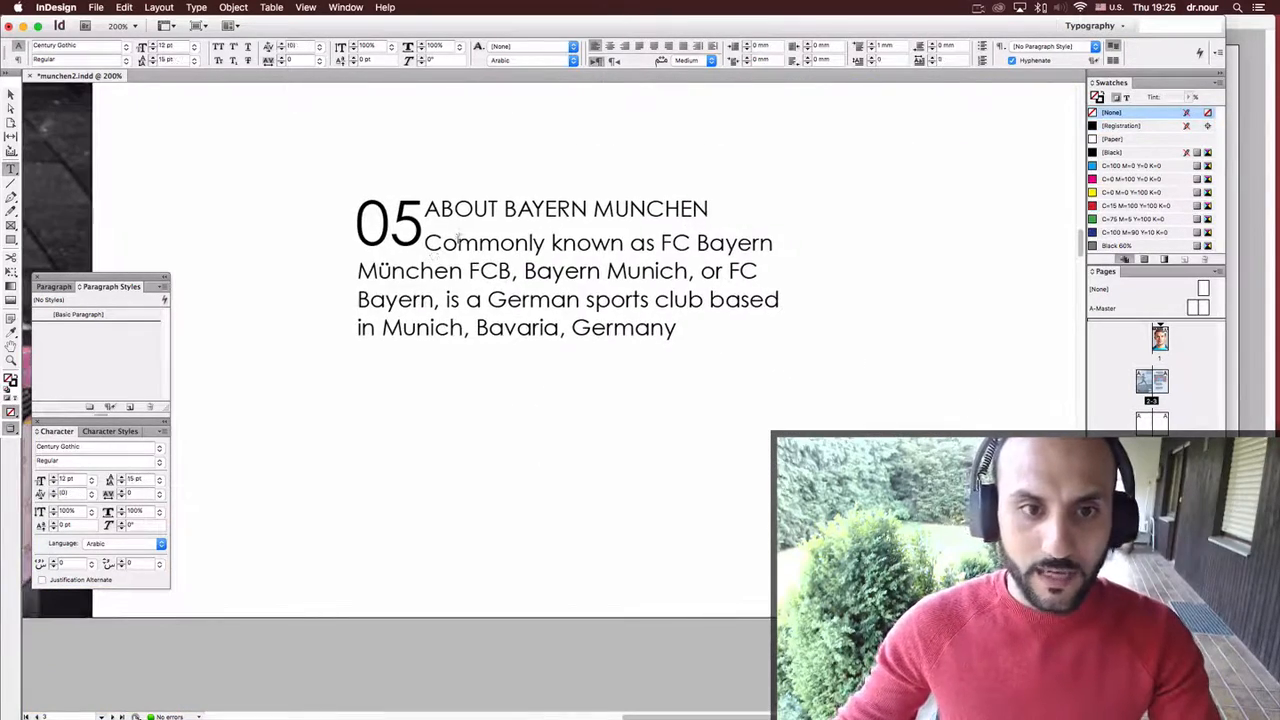
{"action": "key", "text": "super+a"}
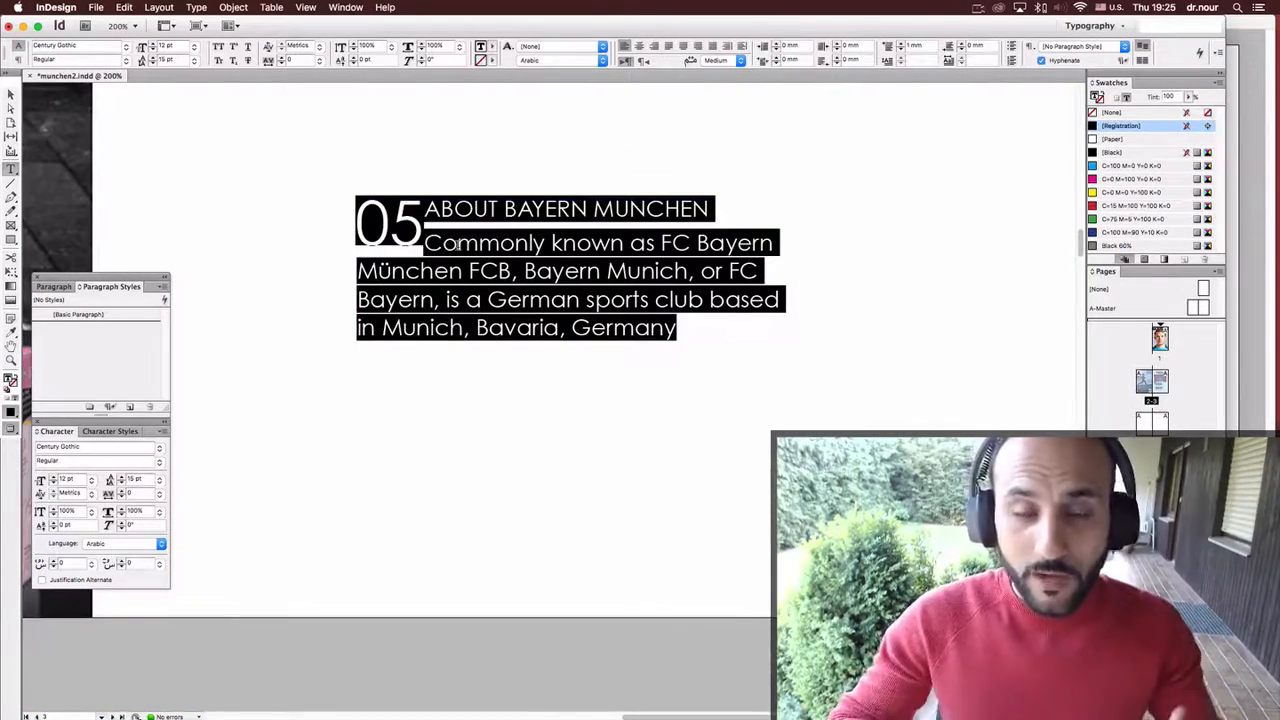
{"action": "left_click", "coordinate": [463, 270]}
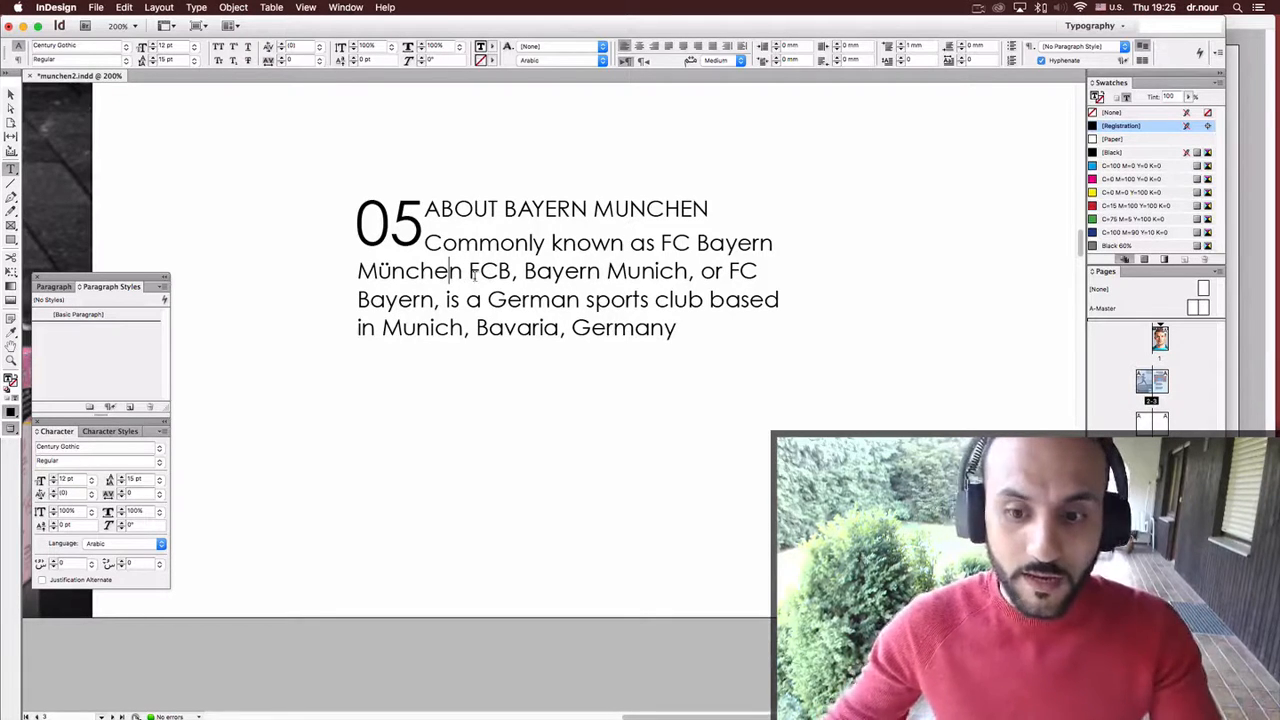
Reset the drop cap in the duplicated text to one line and one character.
{"action": "key", "text": "super+a"}
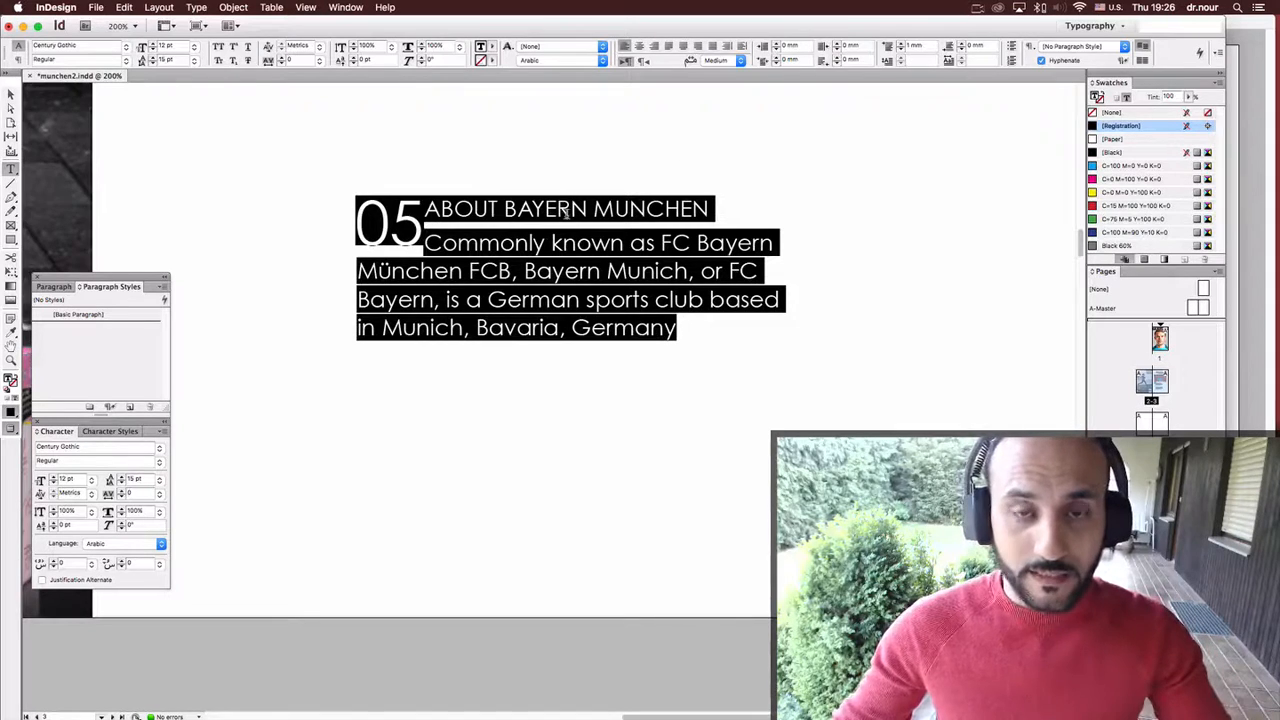
{"action": "key", "text": "super+z"}
{"action": "key", "text": "super+a"}
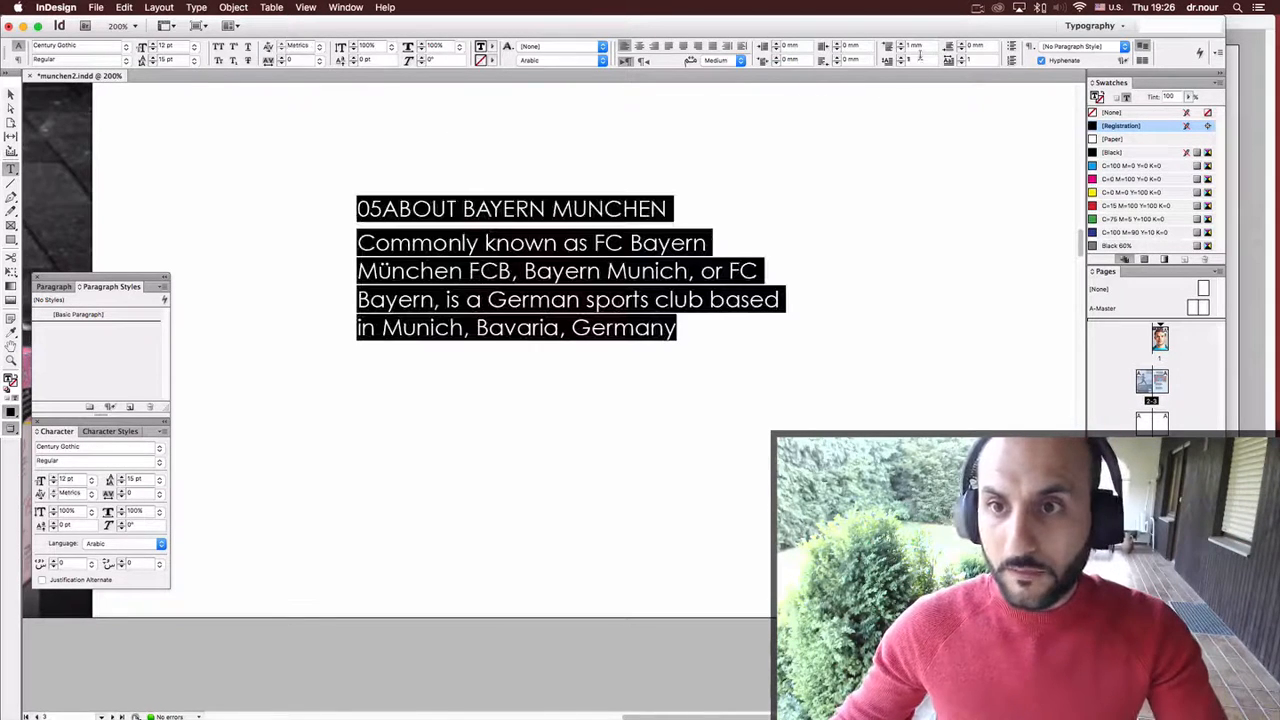
Set the space before the paragraphs in the duplicated text frame to 2 mm.
{"action": "key", "text": "super+z"}
{"action": "left_click", "coordinate": [536, 251]}
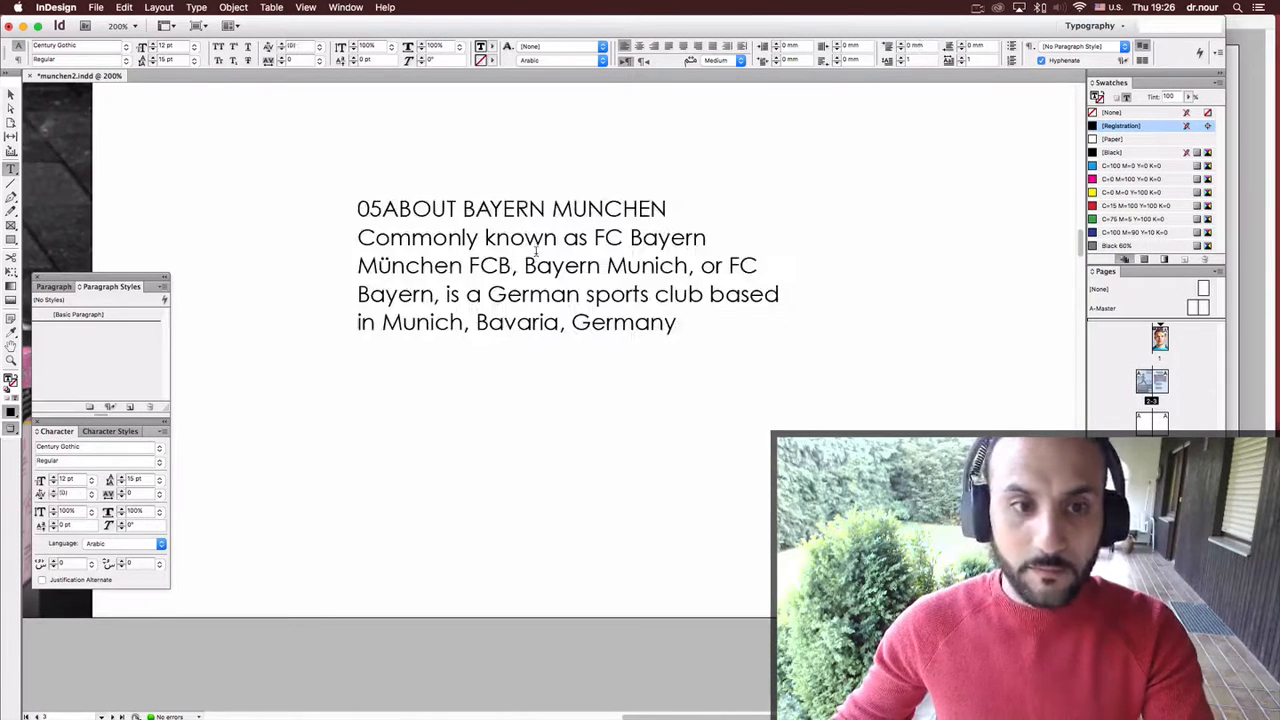
{"action": "key", "text": "super+a"}
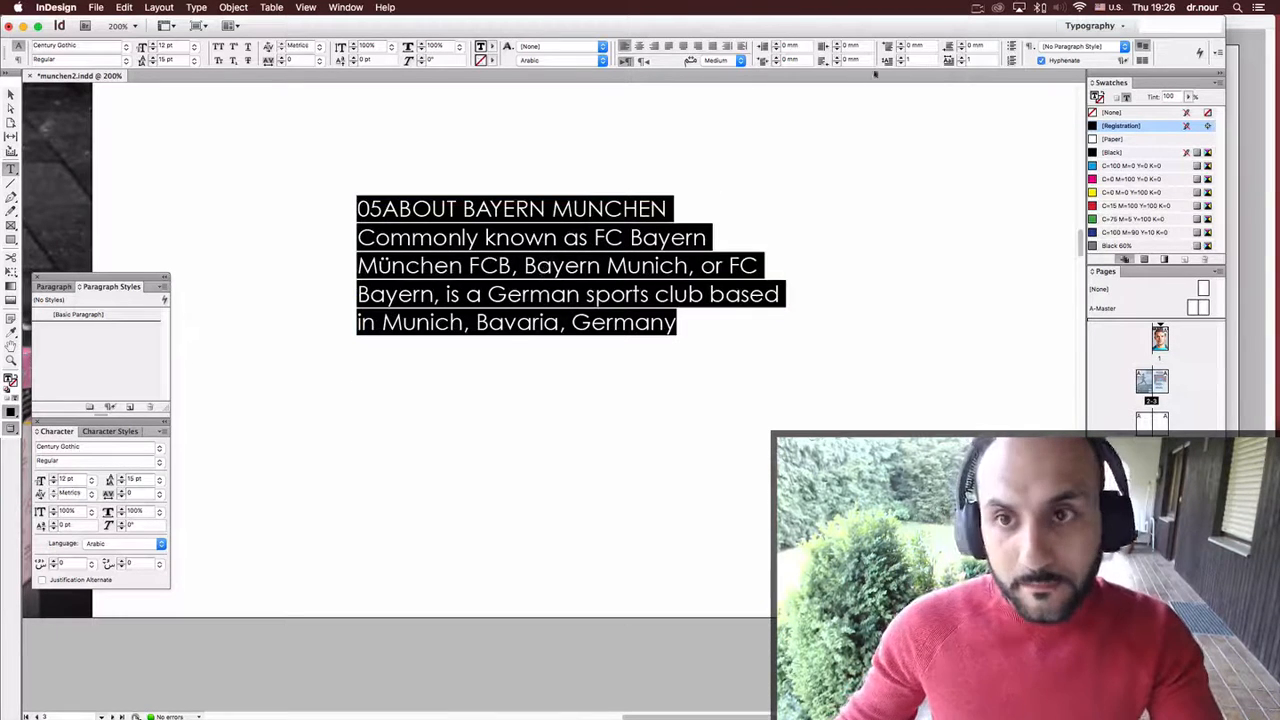
{"action": "key", "text": "super+shift+z"}
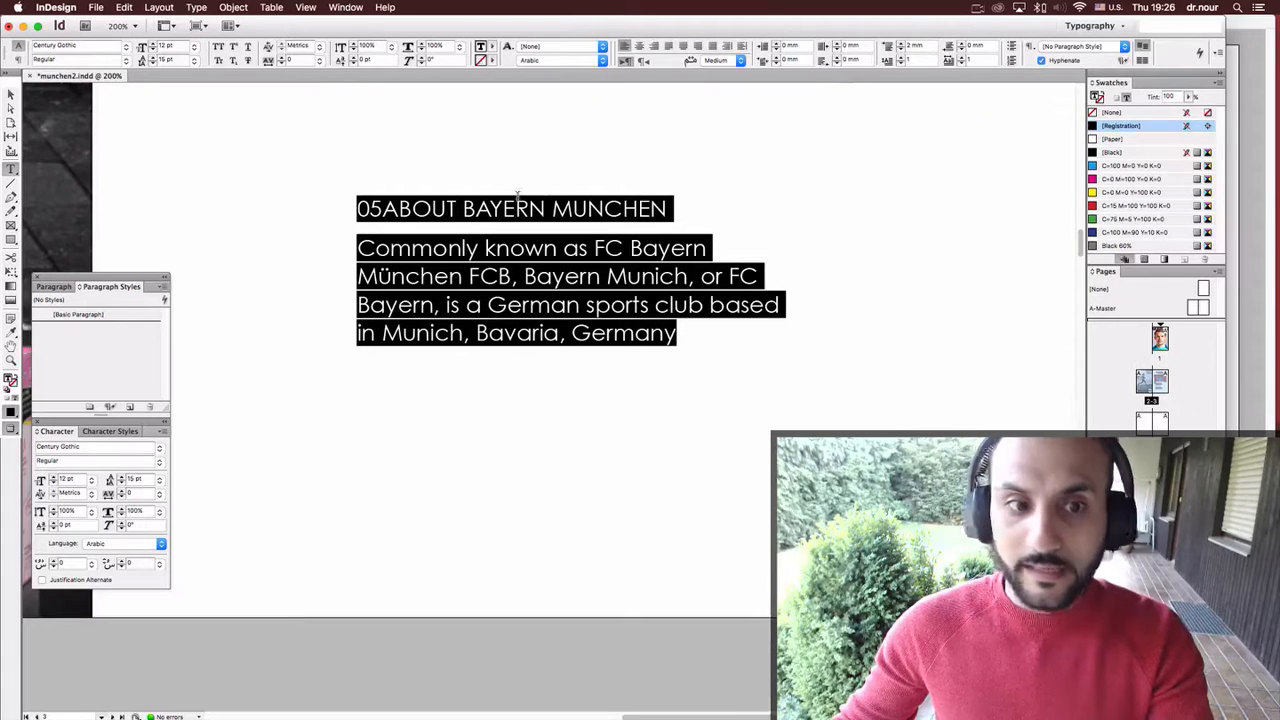
{"action": "left_click", "coordinate": [961, 42]}
{"action": "left_click", "coordinate": [961, 49]}
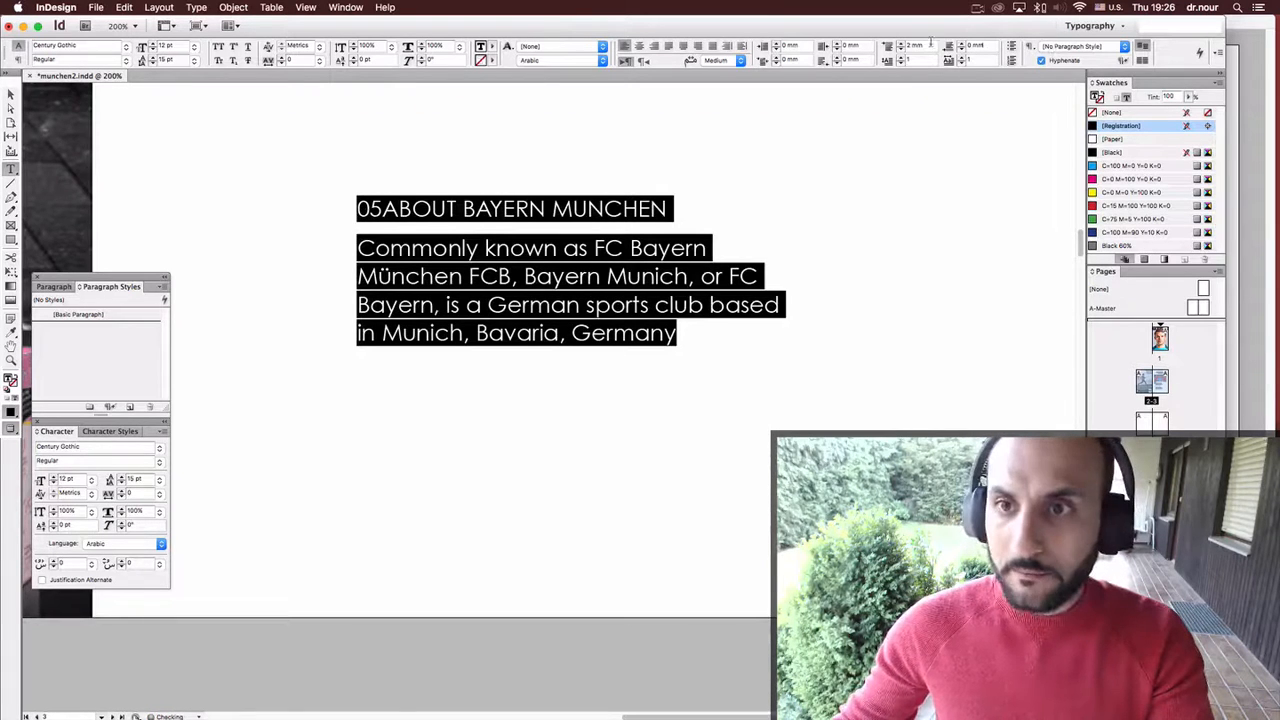
Try a two-line drop cap on both paragraphs of the duplicated text, and undo it.
{"action": "key", "text": "Up"}
{"action": "key", "text": "Up"}
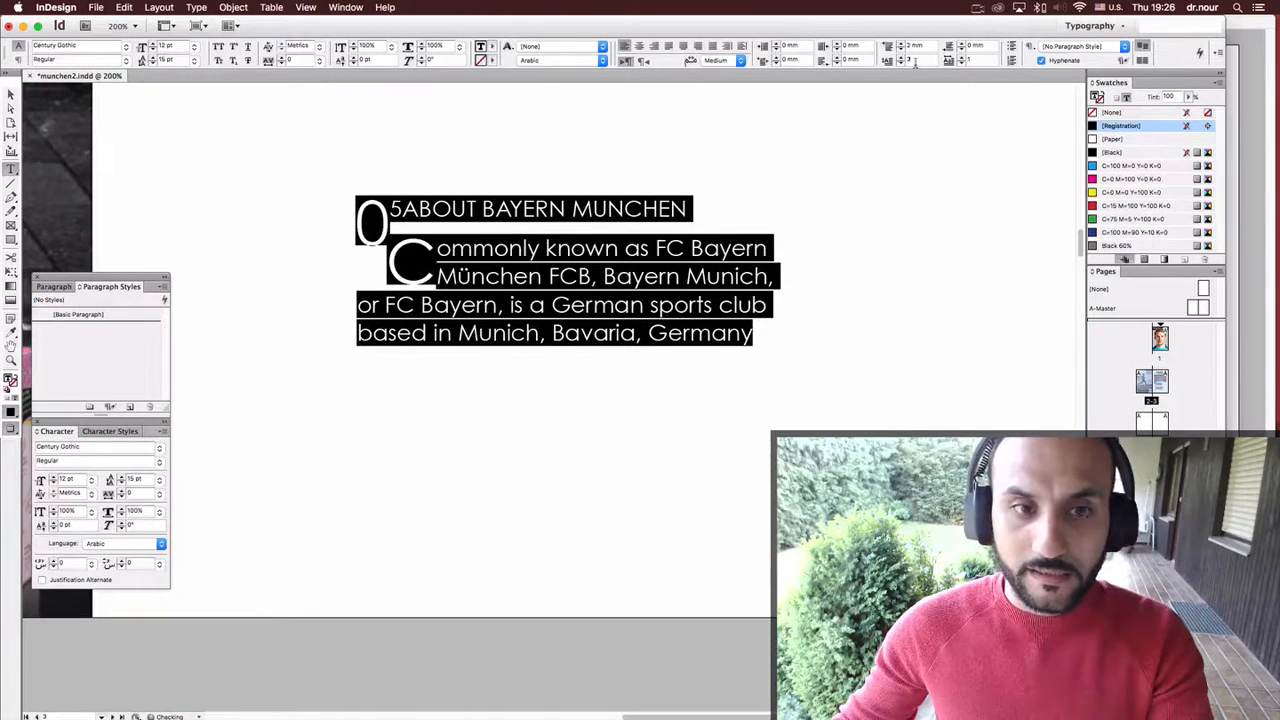
{"action": "key", "text": "super+z"}
{"action": "key", "text": "super+z"}
Apply a drop cap two lines deep and two characters wide to the 05 heading paragraph only.
{"action": "double_click", "coordinate": [385, 207]}
{"action": "triple_click", "coordinate": [463, 207]}
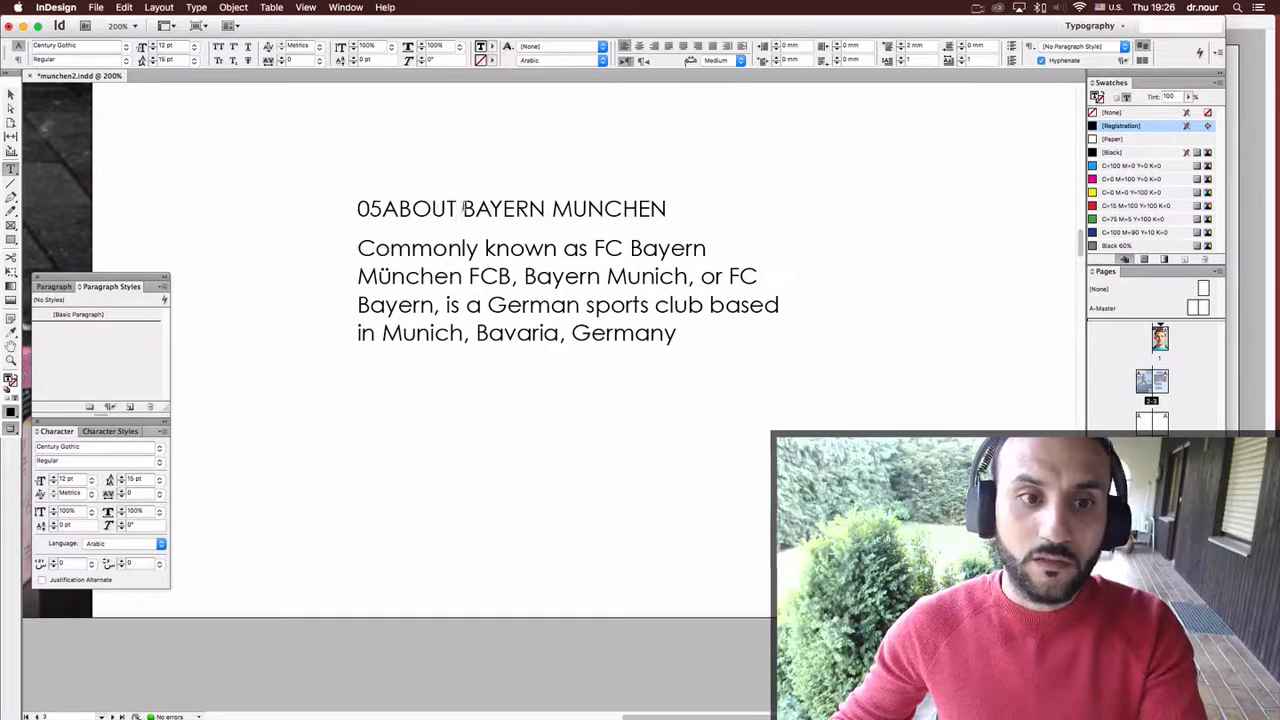
{"action": "left_click", "coordinate": [909, 58]}
{"action": "key", "text": "Up"}
{"action": "key", "text": "Up"}
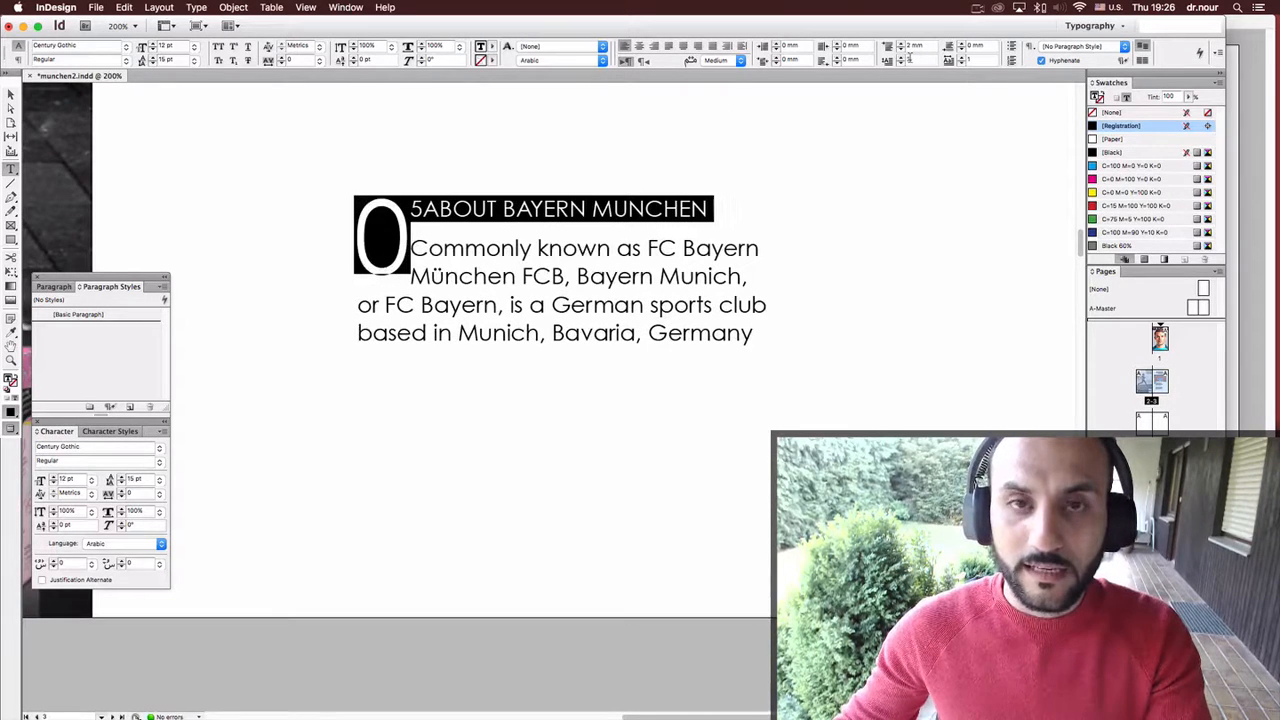
{"action": "key", "text": "Down"}
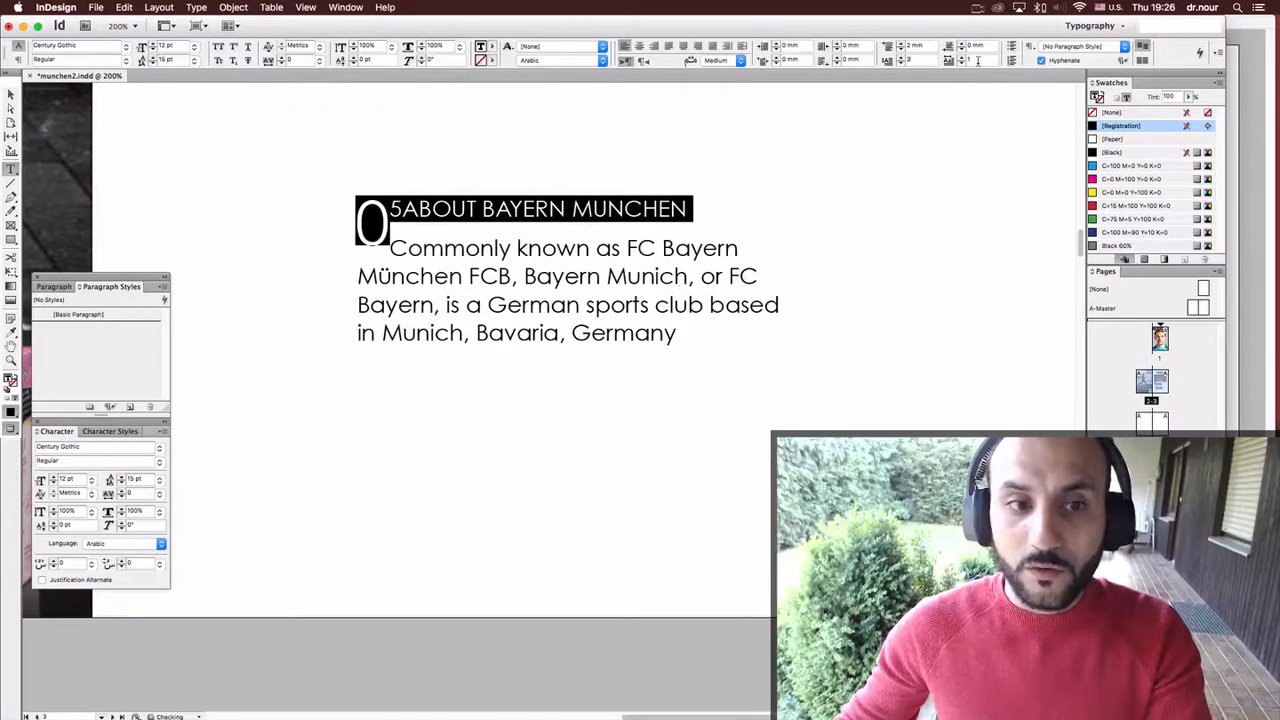
{"action": "left_click", "coordinate": [975, 60]}
{"action": "key", "text": "Up"}
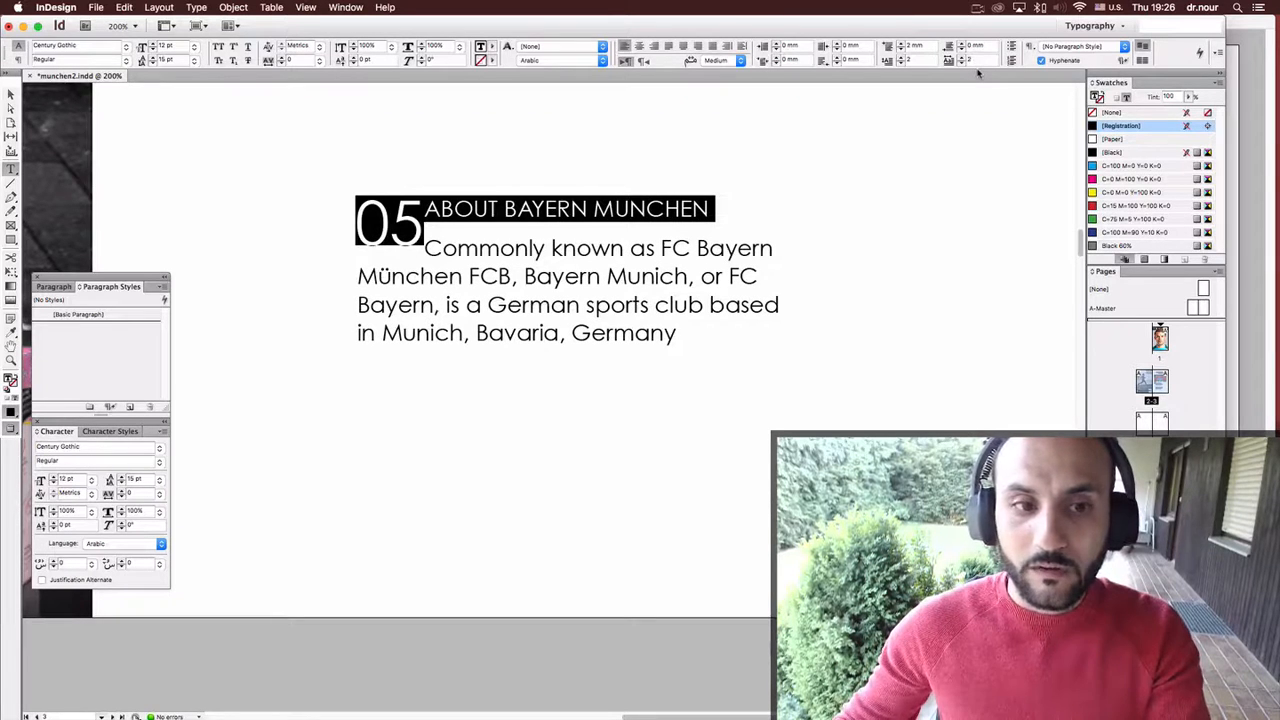
Increase the depth of the 05 drop cap to three lines.
{"action": "key", "text": "super+a"}
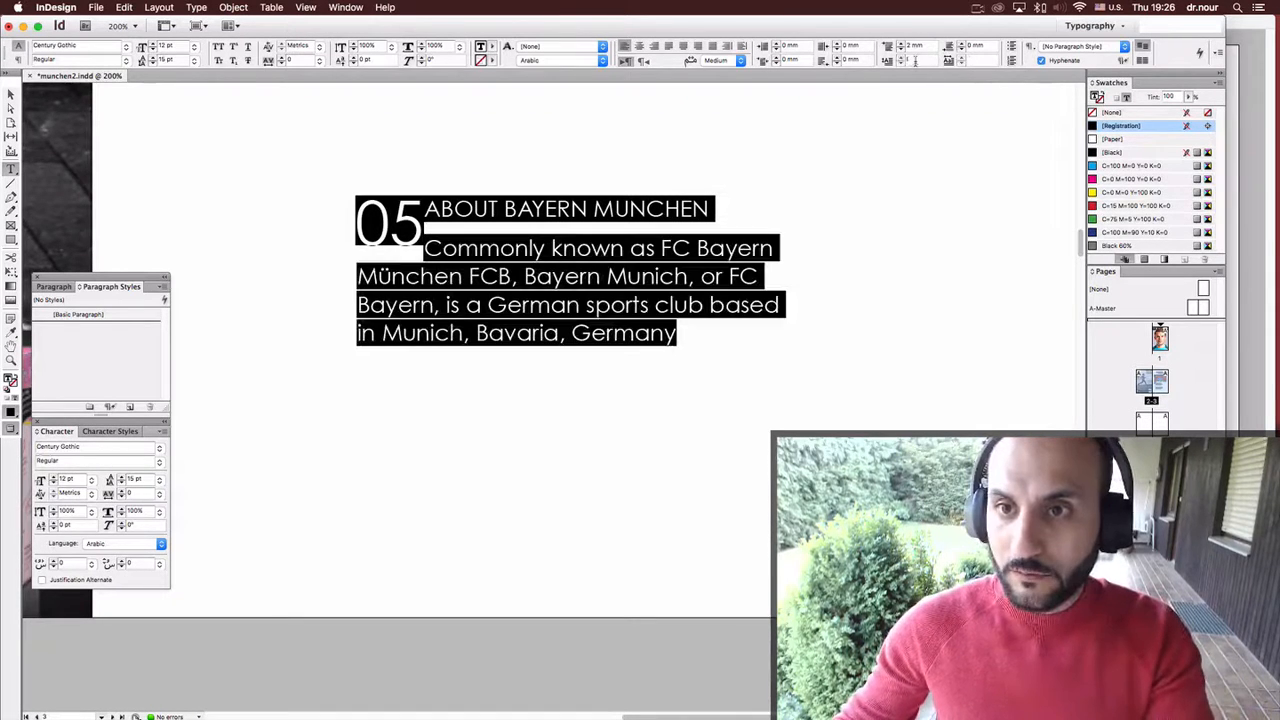
{"action": "key", "text": "super+z"}
{"action": "key", "text": "super+a"}
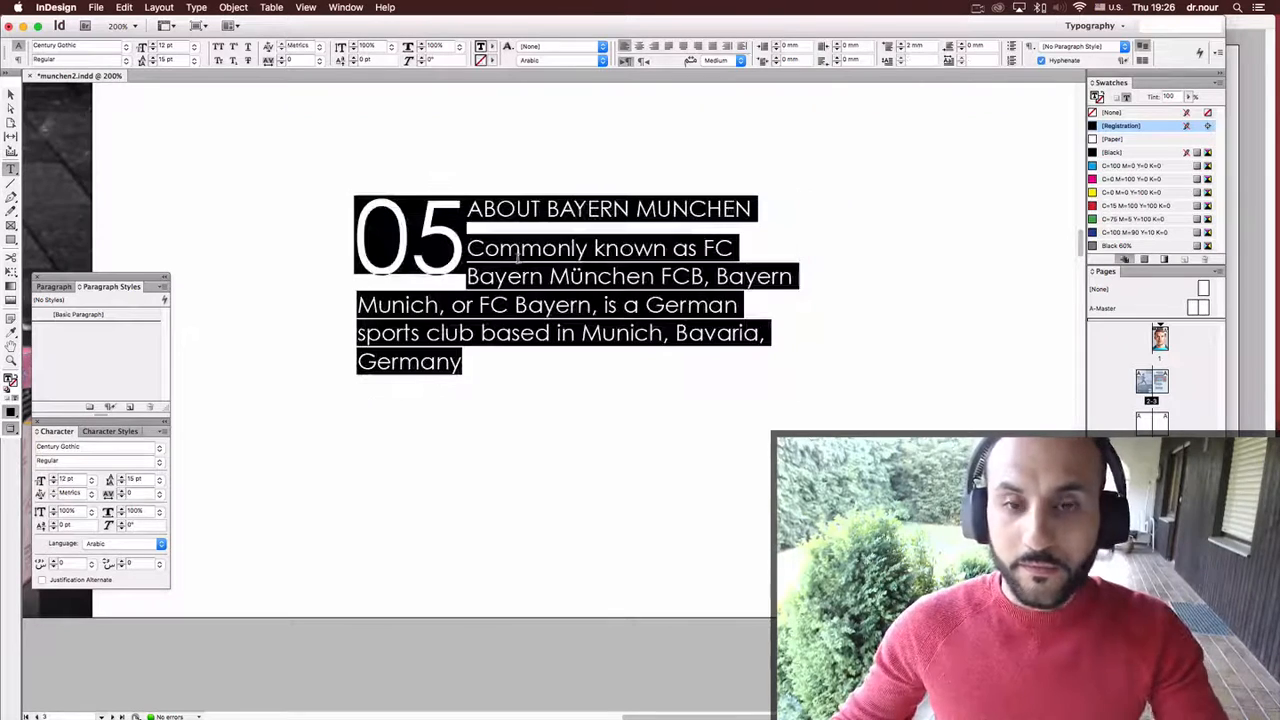
{"action": "left_click", "coordinate": [488, 250]}
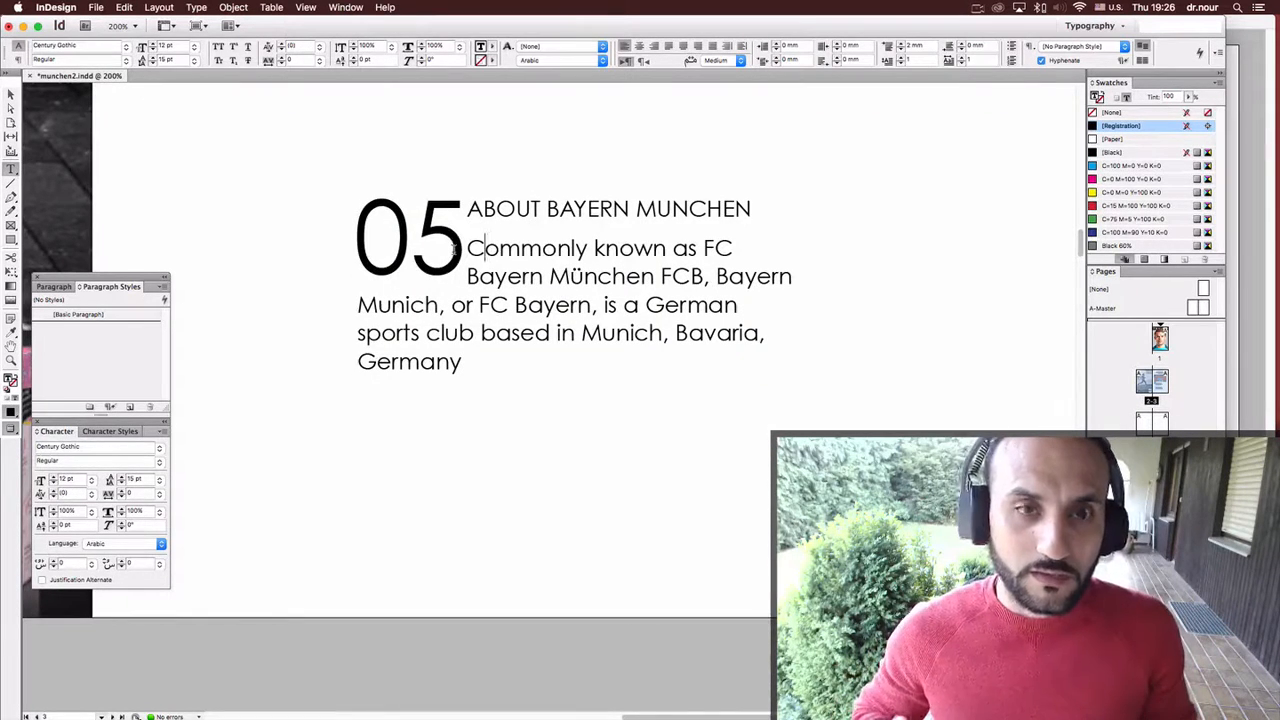
Give all the text in the duplicated 05 frame a 14 mm left indent and a -14 mm first-line indent.
{"action": "key", "text": "super+a"}
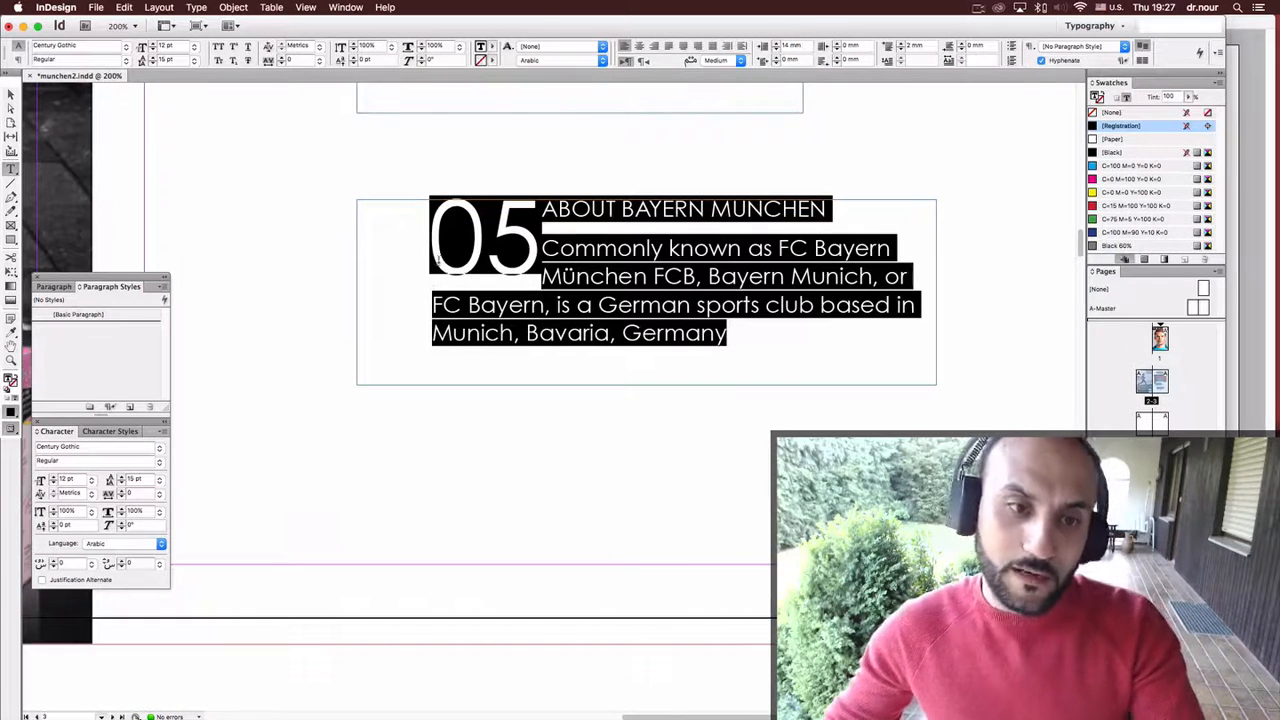
{"action": "key", "text": "shift+Down"}
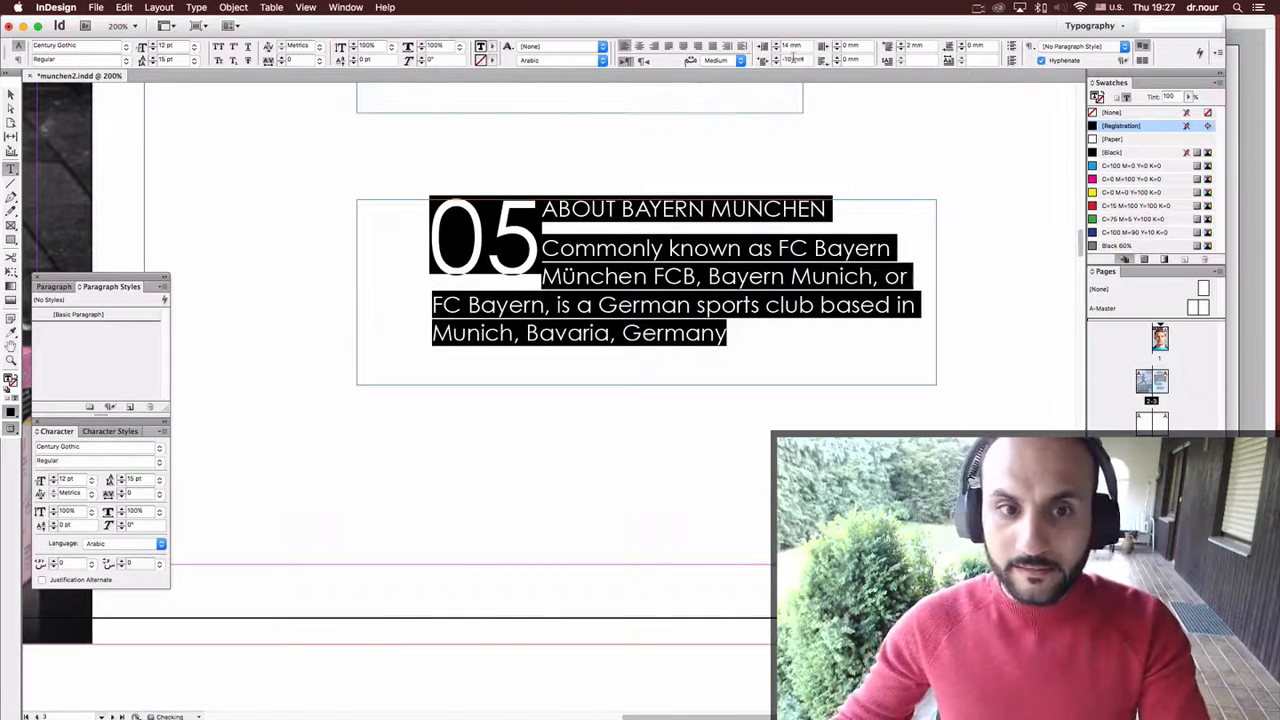
{"action": "key", "text": "Down"}
{"action": "key", "text": "Down"}
{"action": "key", "text": "Down"}
{"action": "key", "text": "Down"}
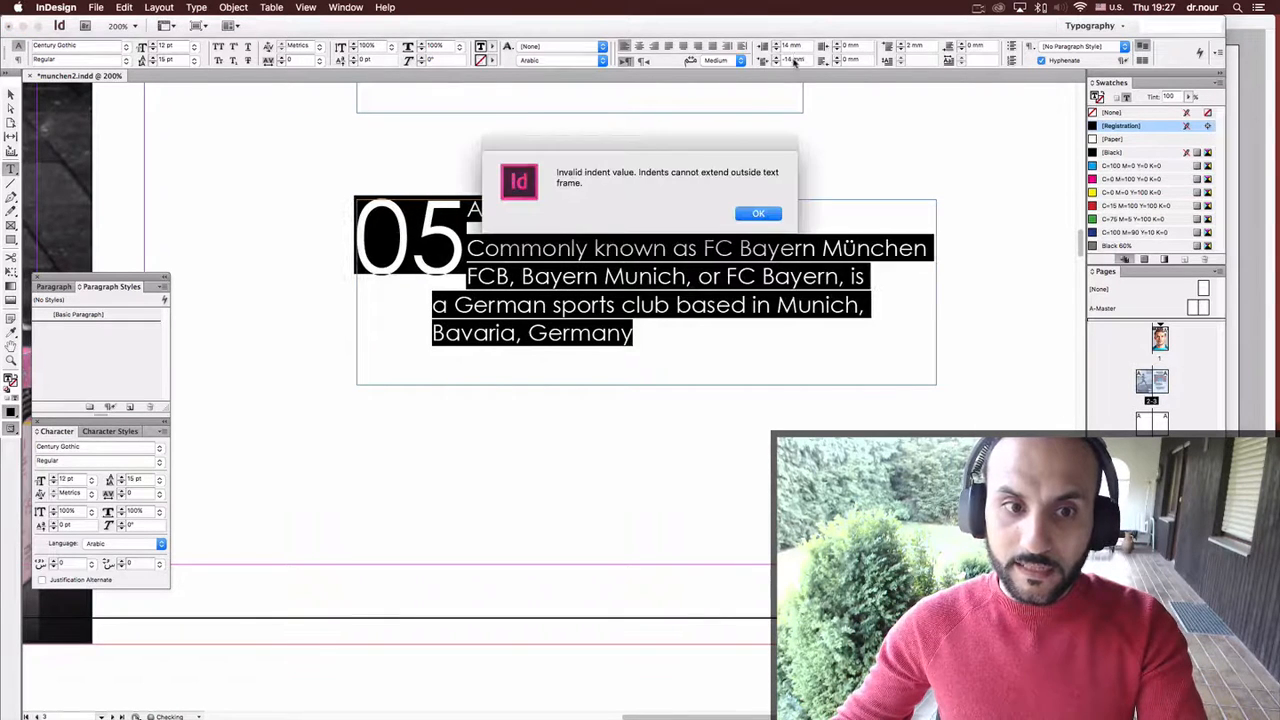
{"action": "left_click", "coordinate": [760, 215]}
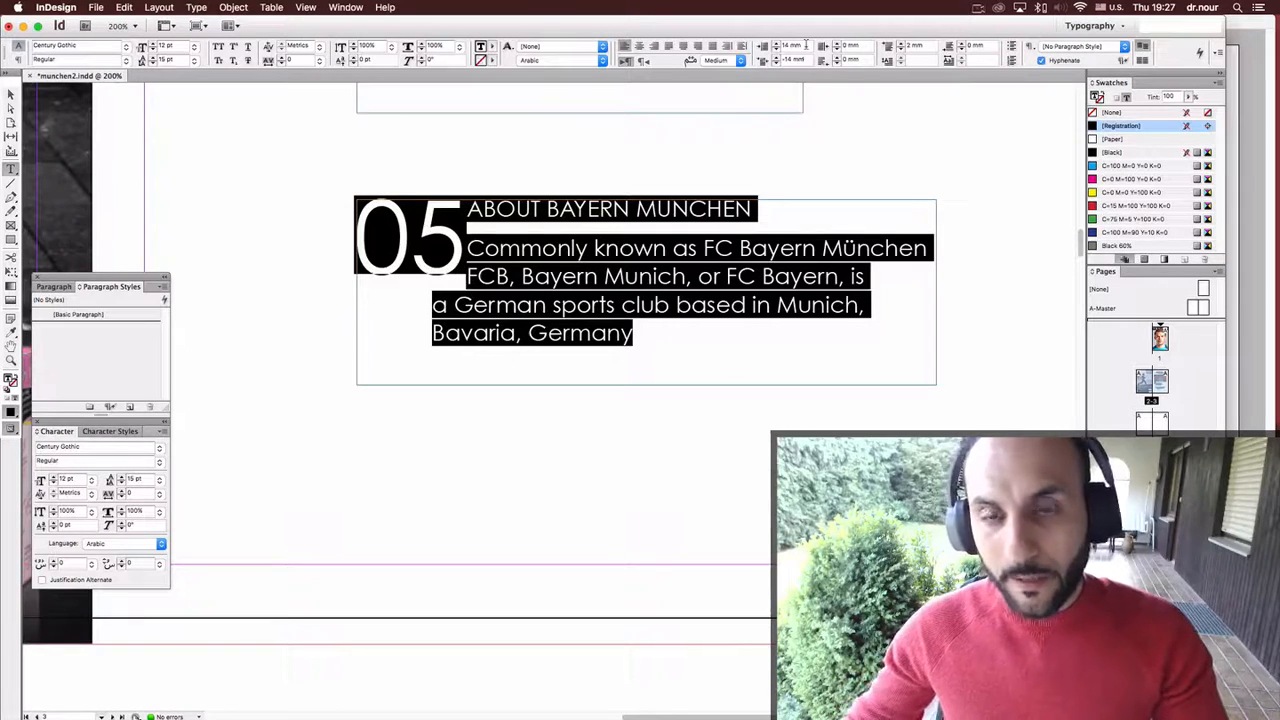
Set the left indent of the selected 05 text to 20 mm and its first-line indent to -20 mm.
{"action": "double_click", "coordinate": [787, 45]}
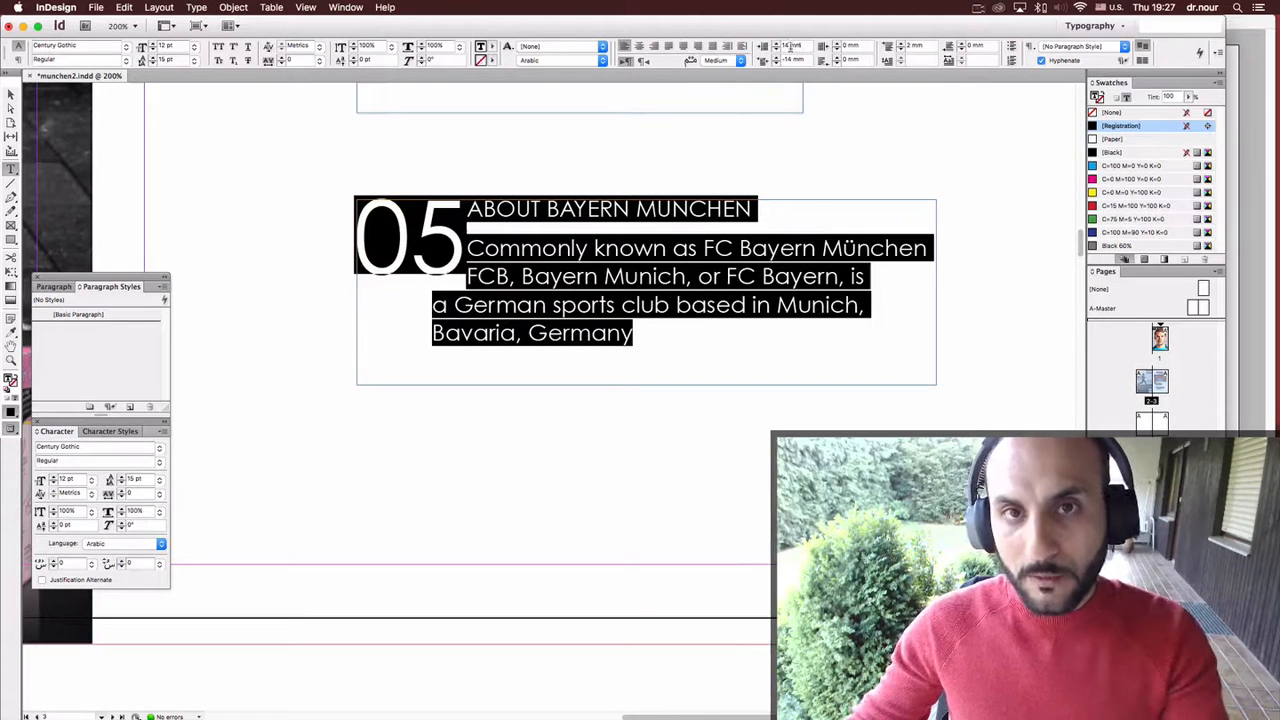
{"action": "type", "text": "20"}
{"action": "key", "text": "Return"}
{"action": "left_click", "coordinate": [798, 60]}
{"action": "key", "text": "Down"}
{"action": "key", "text": "Down"}
{"action": "key", "text": "Down"}
{"action": "key", "text": "Down"}
{"action": "key", "text": "Down"}
{"action": "key", "text": "Down"}
{"action": "key", "text": "Down"}
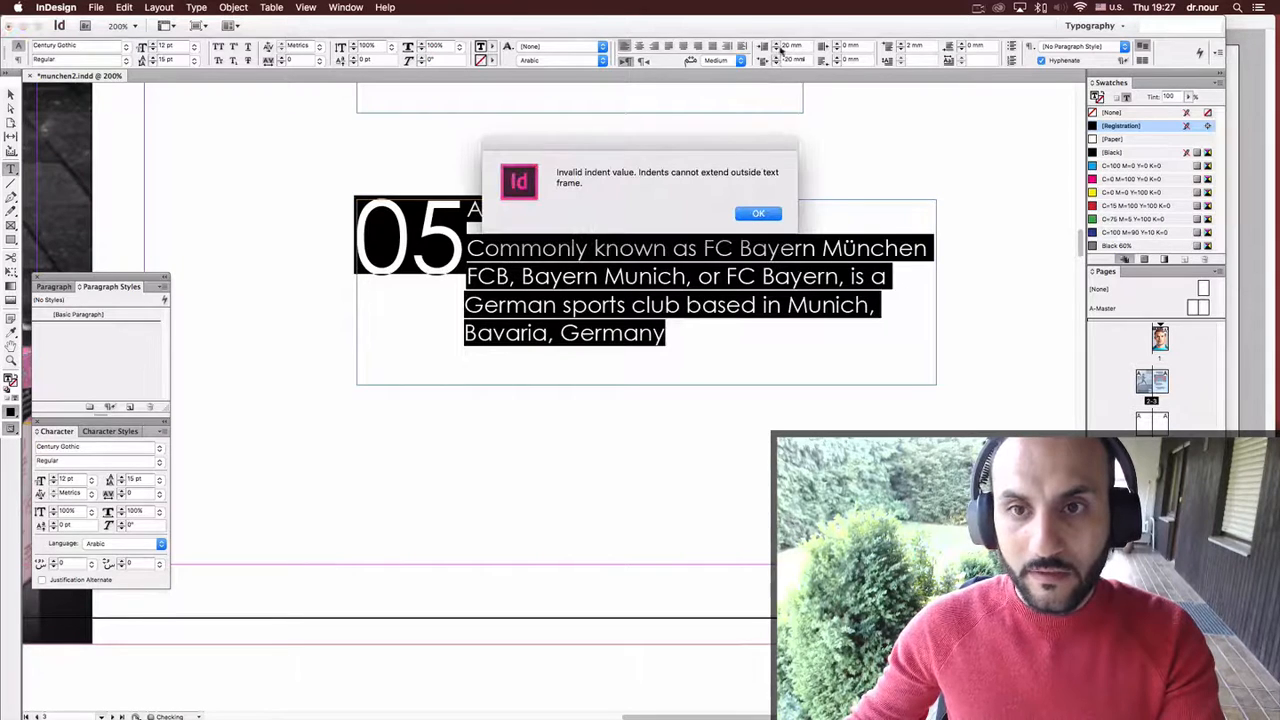
{"action": "left_click", "coordinate": [760, 215]}
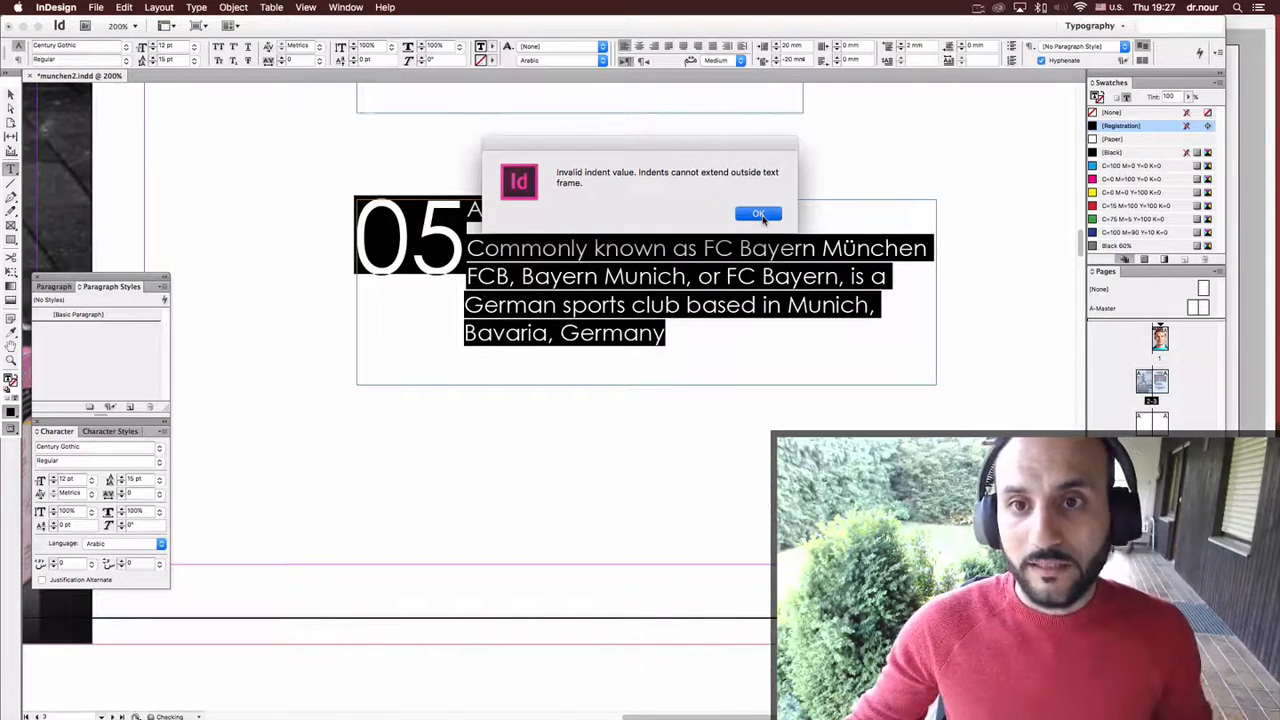
{"action": "left_click", "coordinate": [760, 215]}
Fine-tune the selected 05 text to a 23 mm left indent and a -21 mm first-line indent, and leave text editing.
{"action": "key", "text": "Up"}
{"action": "key", "text": "Up"}
{"action": "key", "text": "Up"}
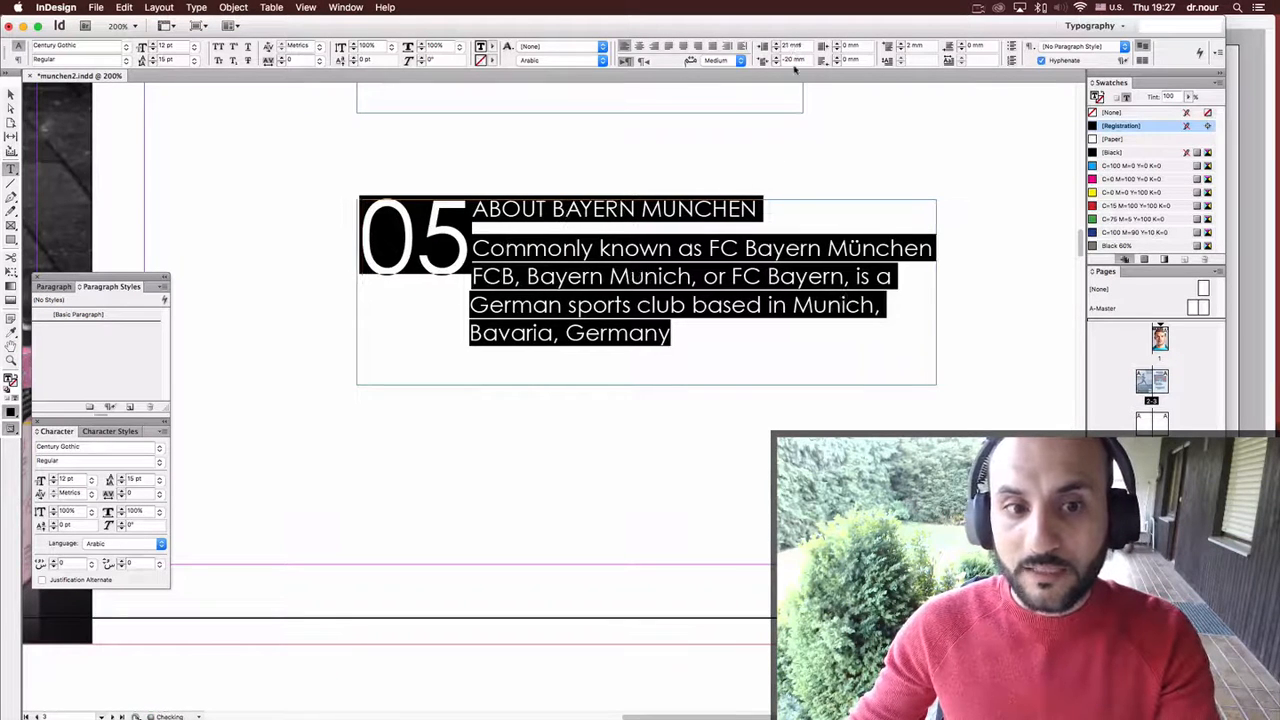
{"action": "key", "text": "Down"}
{"action": "key", "text": "Down"}
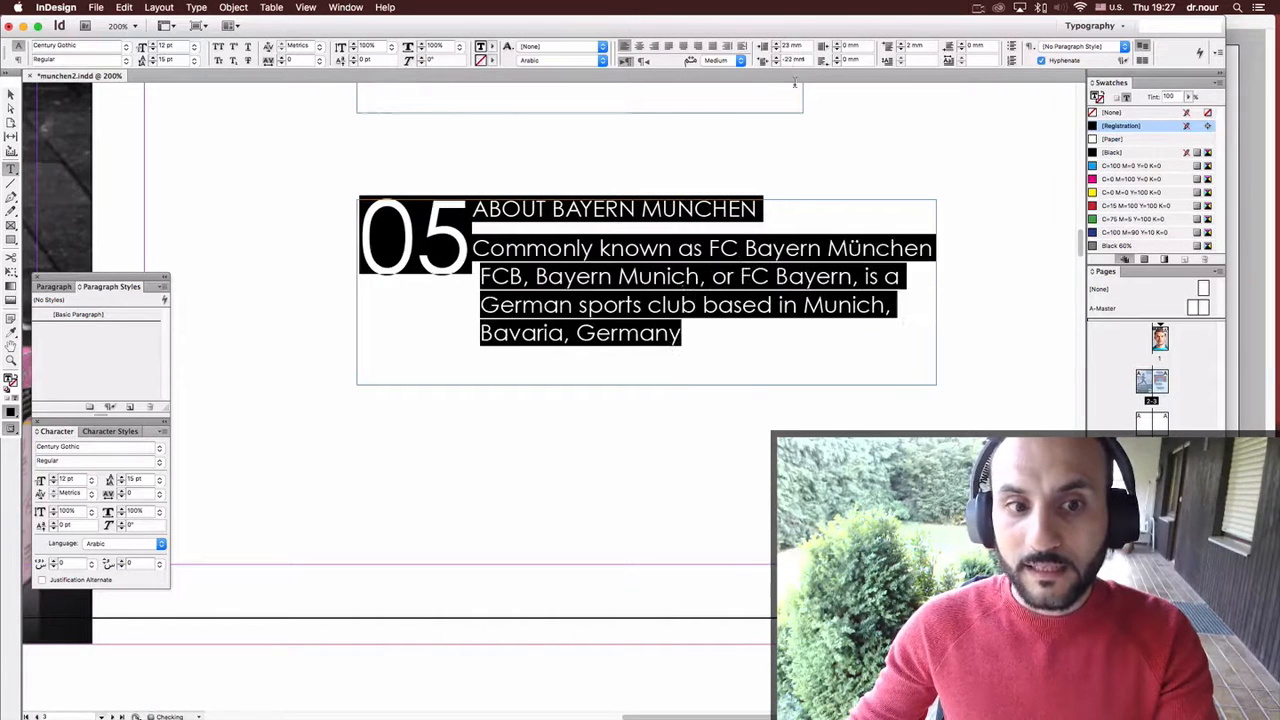
{"action": "key", "text": "Up"}
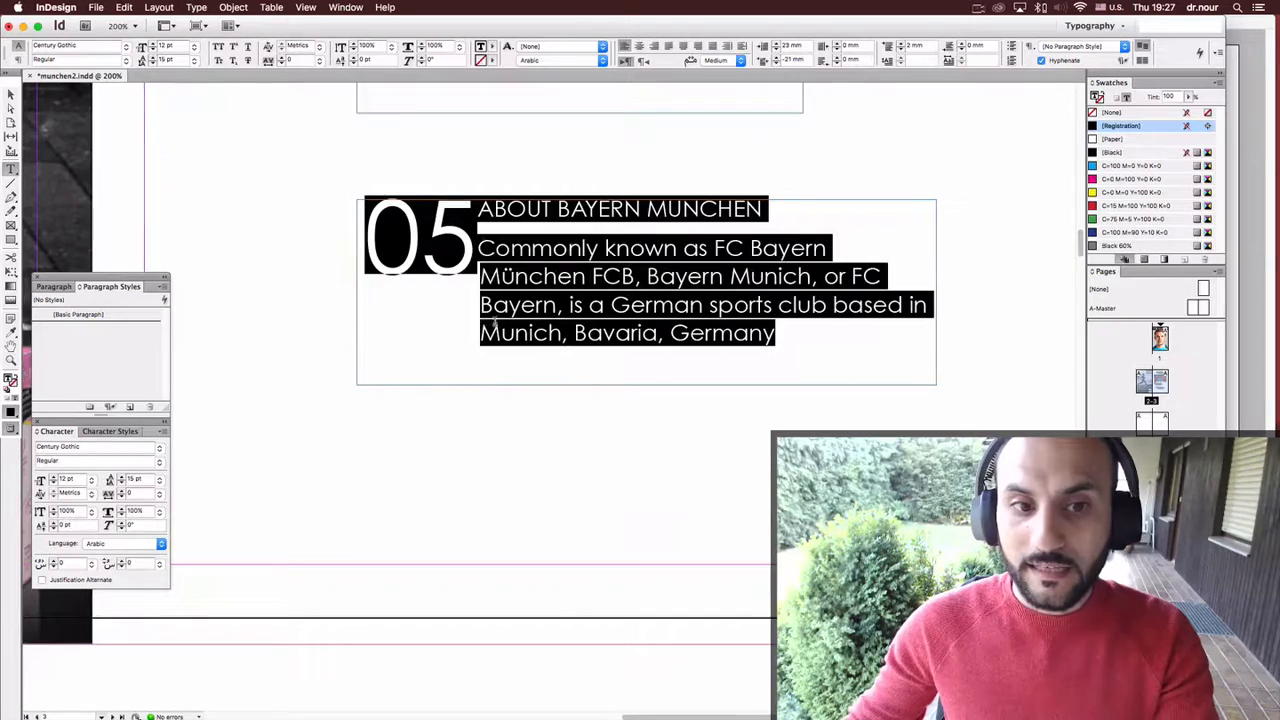
{"action": "left_click", "coordinate": [498, 340]}
{"action": "key", "text": "Escape"}
Switch to the preview display and move the drop-cap 05 entry up directly beneath the original 05 entry.
{"action": "key", "text": "super+minus"}
{"action": "key", "text": "super+minus"}
{"action": "key", "text": "super+minus"}
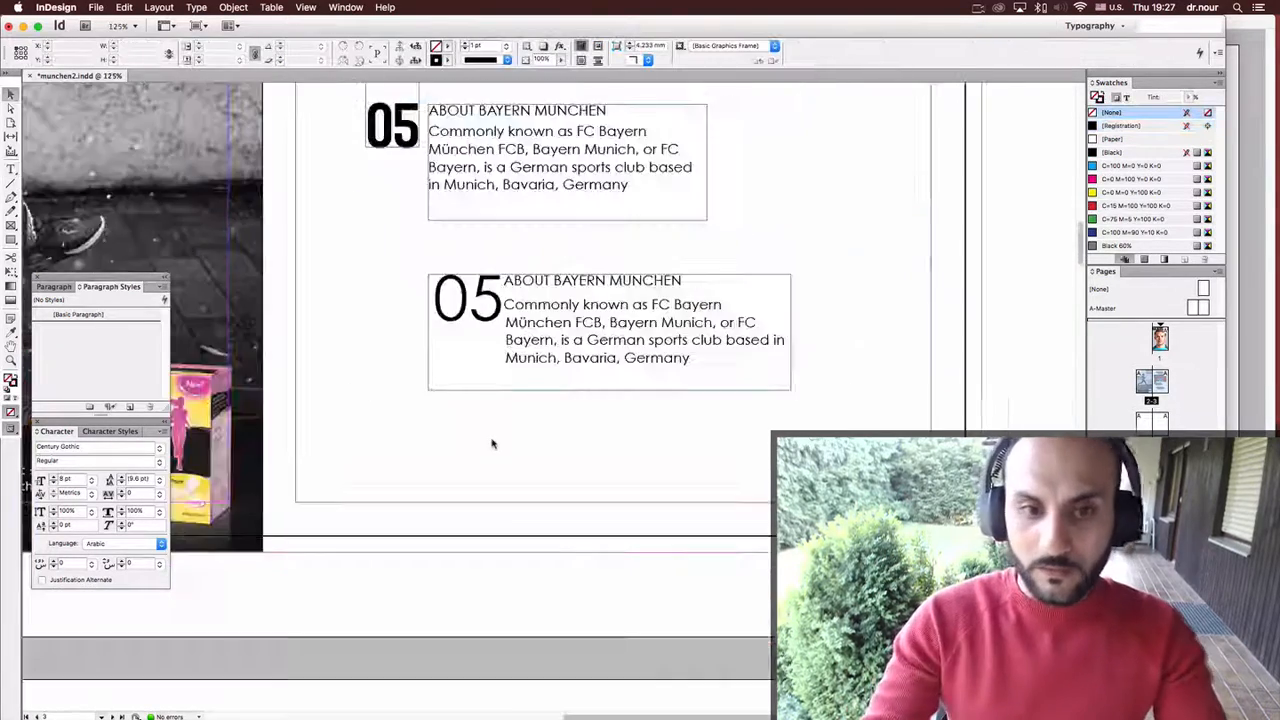
{"action": "key", "text": "w"}
{"action": "left_click_drag", "start_coordinate": [542, 412], "coordinate": [487, 393]}
{"action": "left_click", "coordinate": [378, 174]}
{"action": "left_click", "coordinate": [400, 176]}
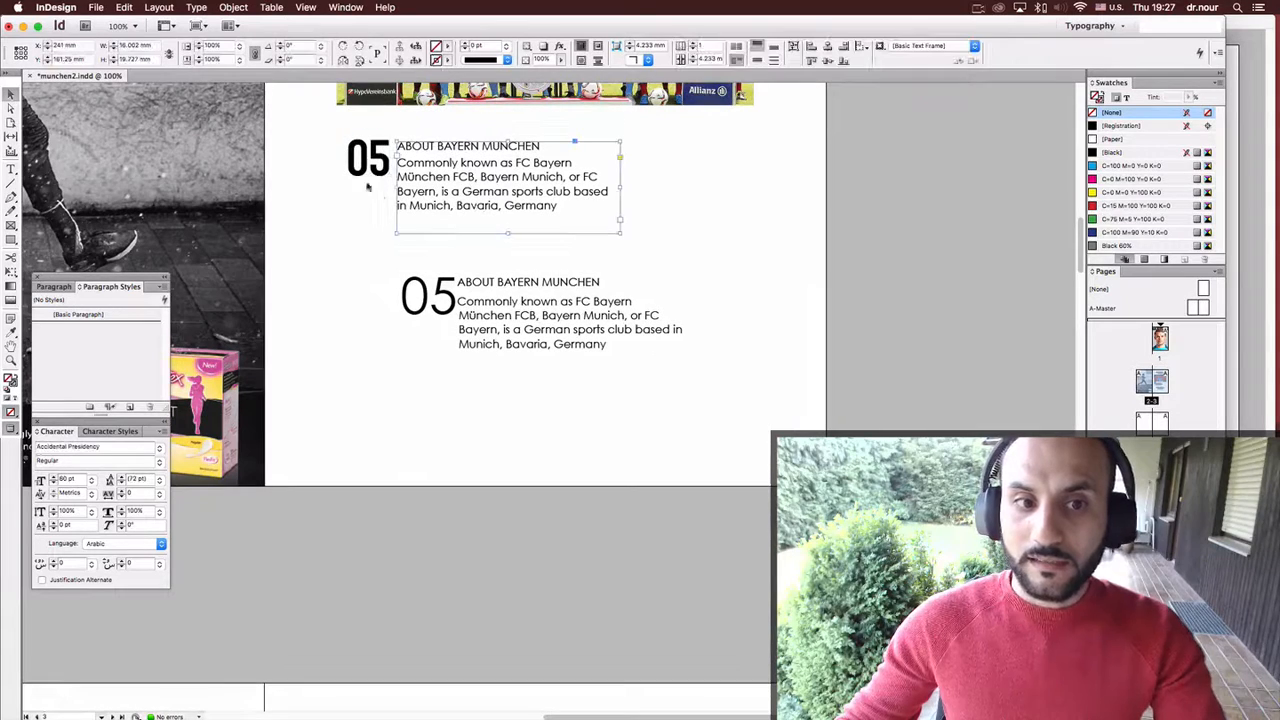
{"action": "left_click", "coordinate": [376, 152]}
{"action": "left_click", "coordinate": [524, 326]}
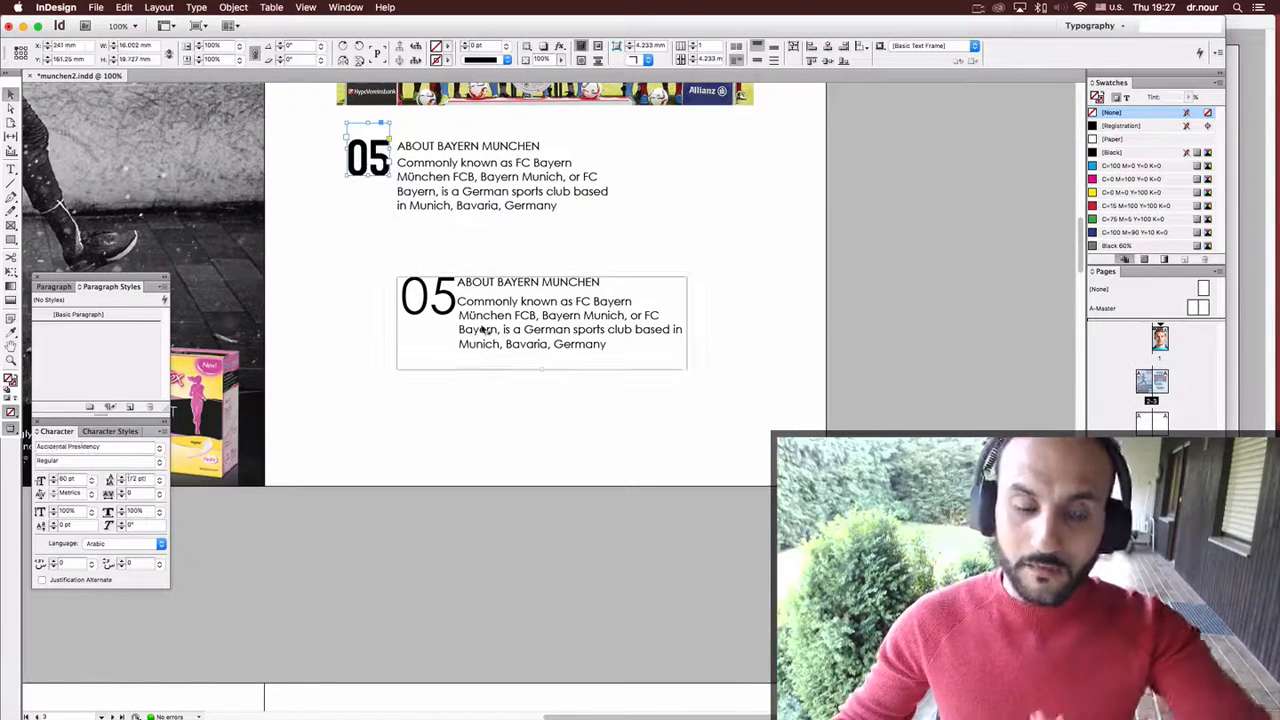
{"action": "left_click_drag", "start_coordinate": [524, 326], "coordinate": [466, 298]}
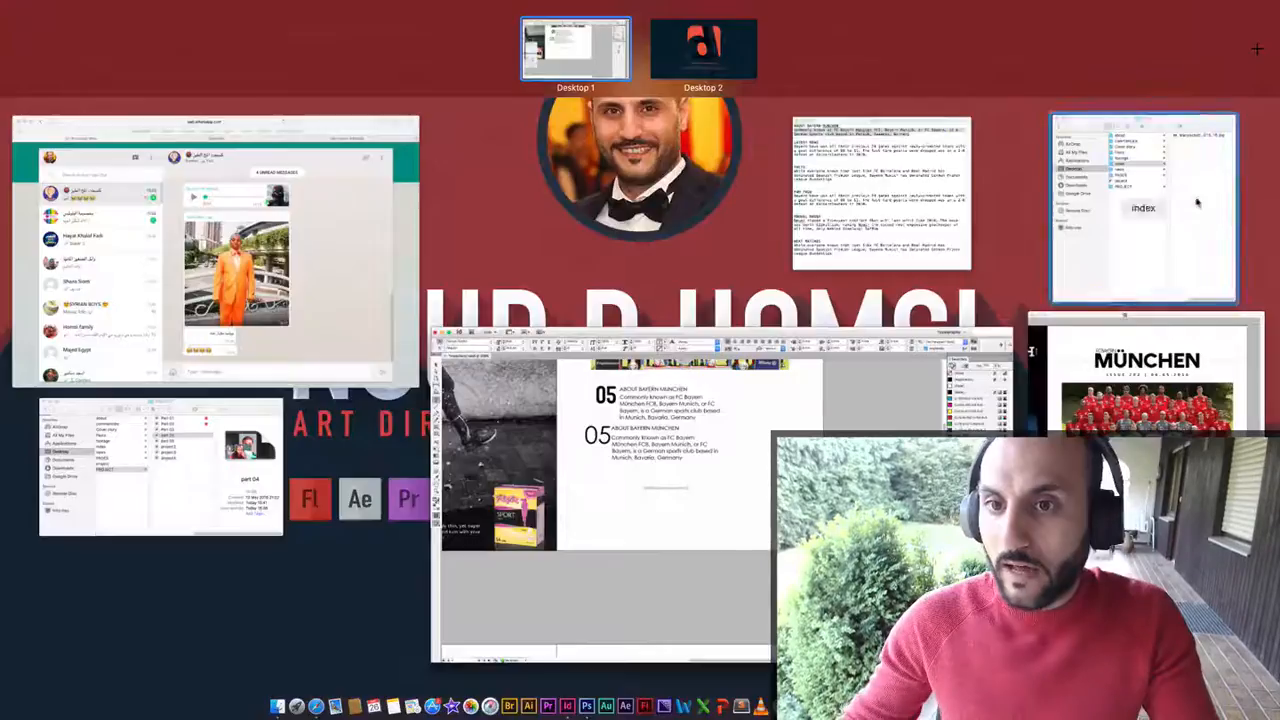
Replace the placeholder text beneath the 05 entries with the LATEST NEWS heading and paragraph copied from the TextEdit document.
{"action": "left_click", "coordinate": [965, 115]}
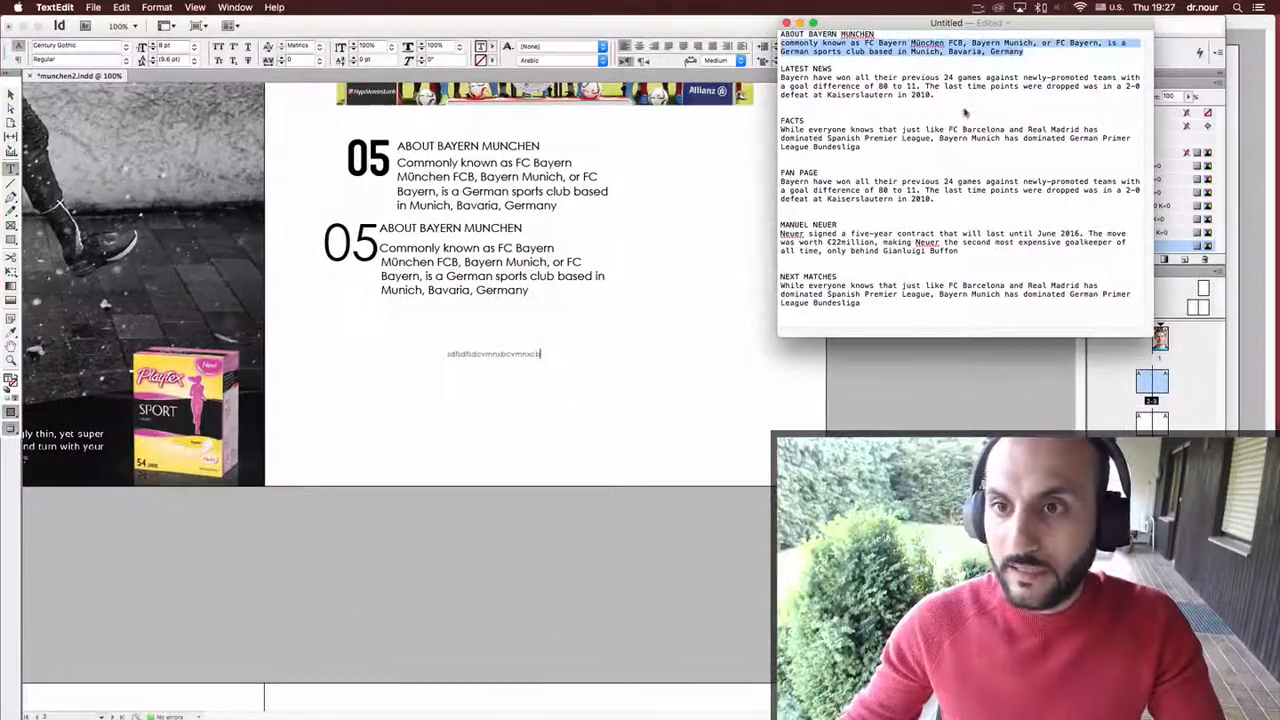
{"action": "left_click_drag", "start_coordinate": [936, 95], "coordinate": [773, 71]}
{"action": "key", "text": "super+c"}
{"action": "left_click", "coordinate": [505, 357]}
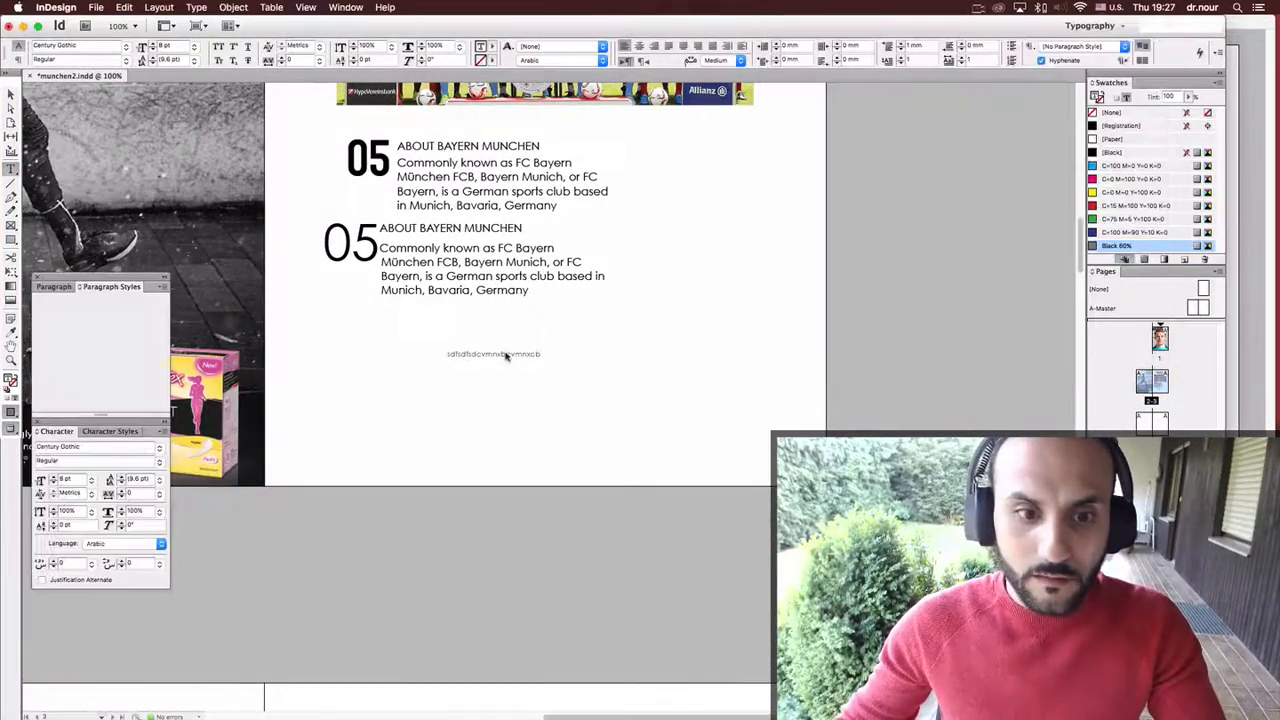
{"action": "double_click", "coordinate": [506, 356]}
{"action": "key", "text": "super+v"}
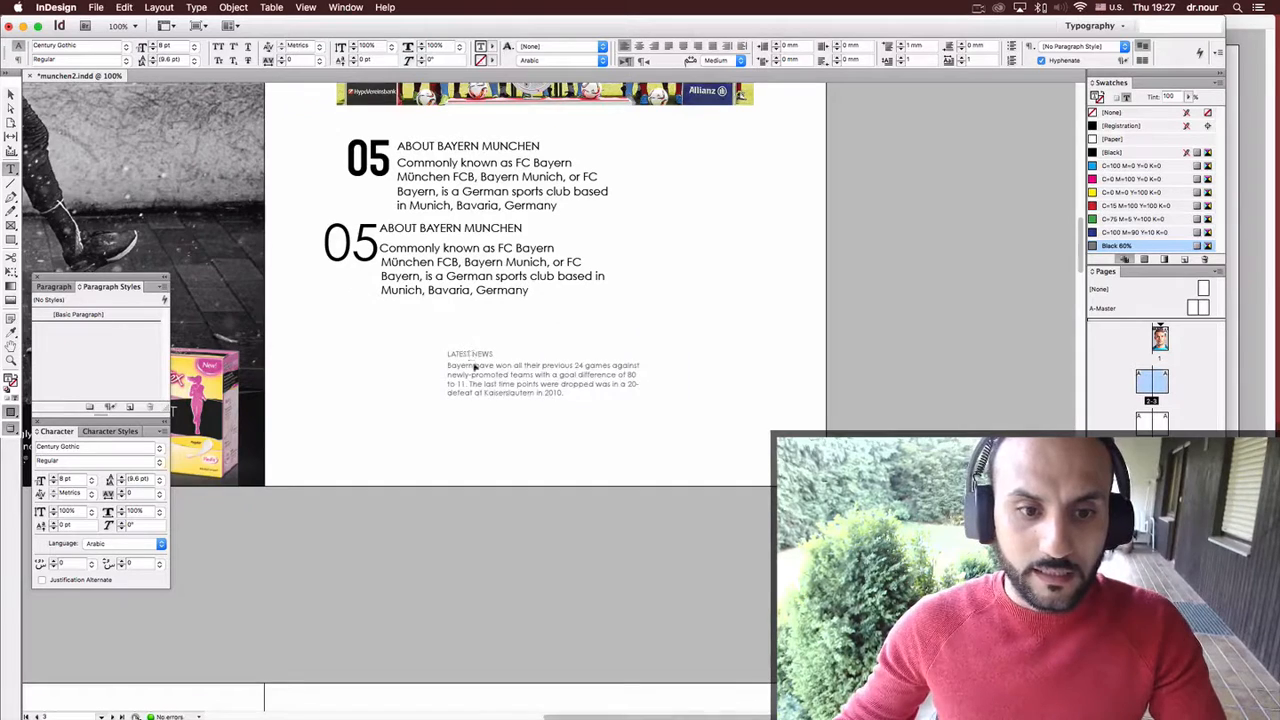
Insert the number 06 in front of the LATEST NEWS heading.
{"action": "key", "text": "super+a"}
{"action": "left_click", "coordinate": [459, 370]}
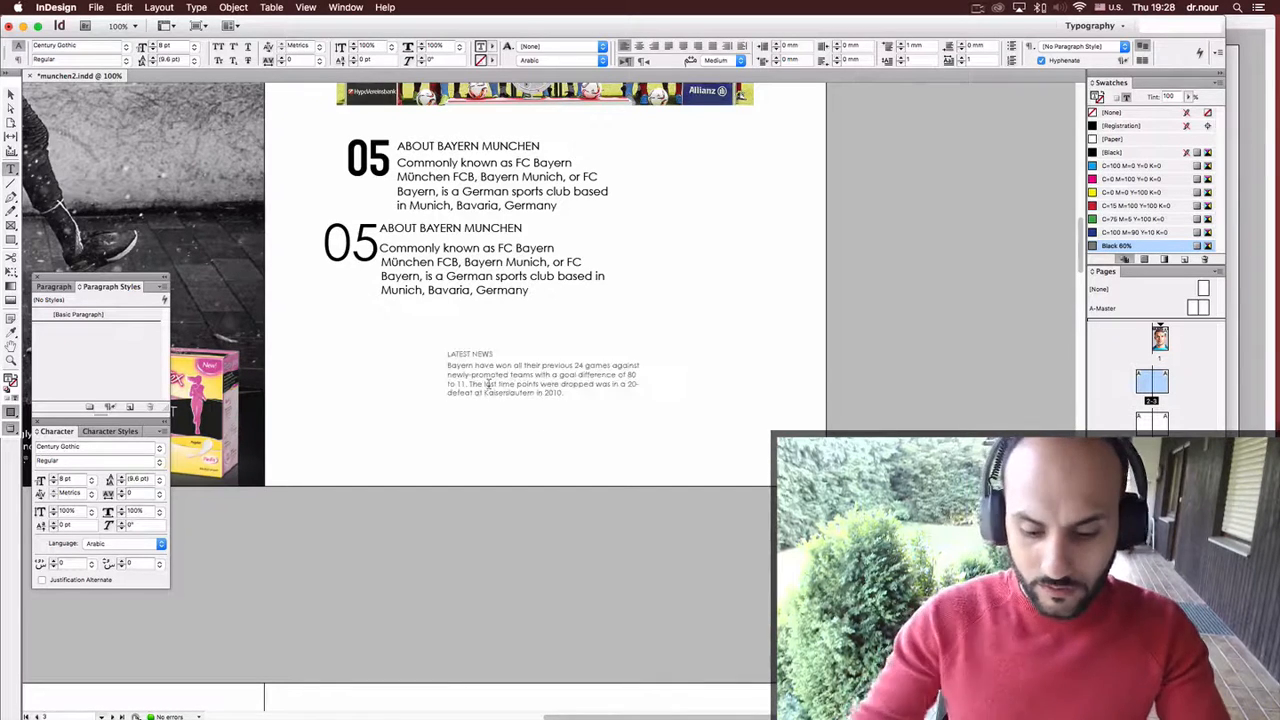
{"action": "type", "text": "05"}
Try copying the 05 drop-cap heading's formatting onto the whole 06 text with the Eyedropper, and undo it.
{"action": "key", "text": "super+a"}
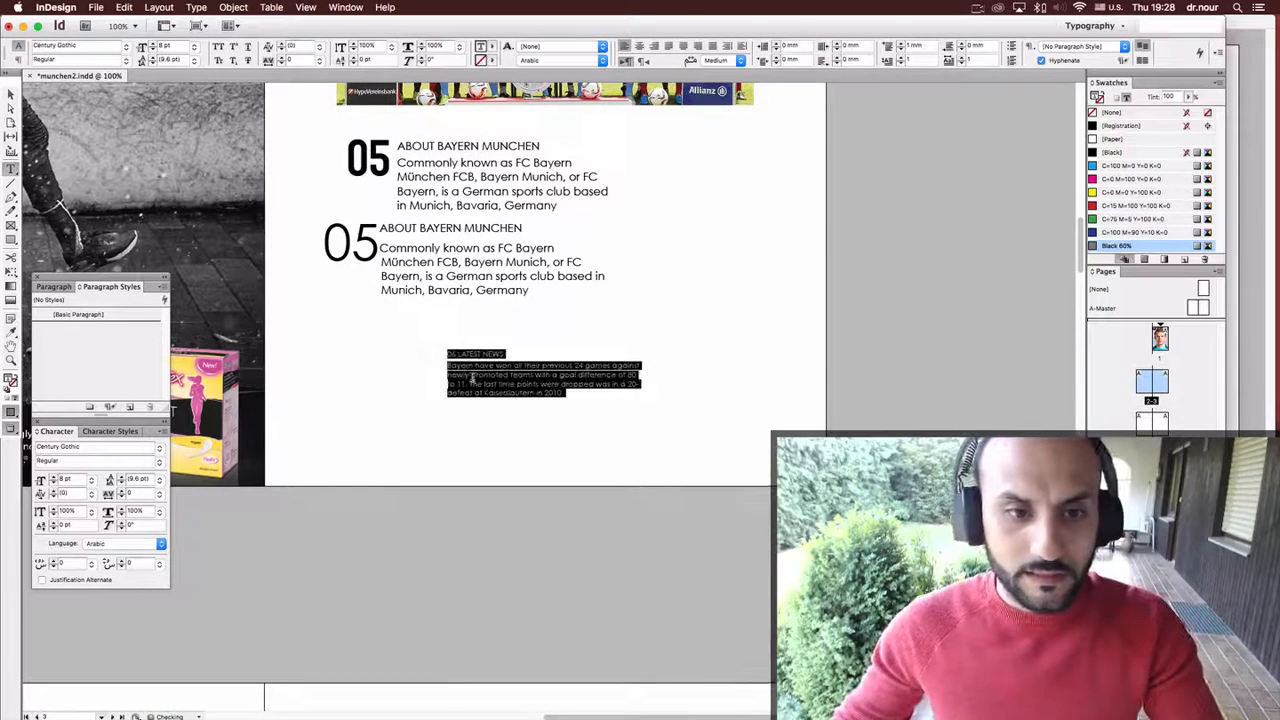
{"action": "left_click", "coordinate": [12, 333]}
{"action": "left_click", "coordinate": [368, 251]}
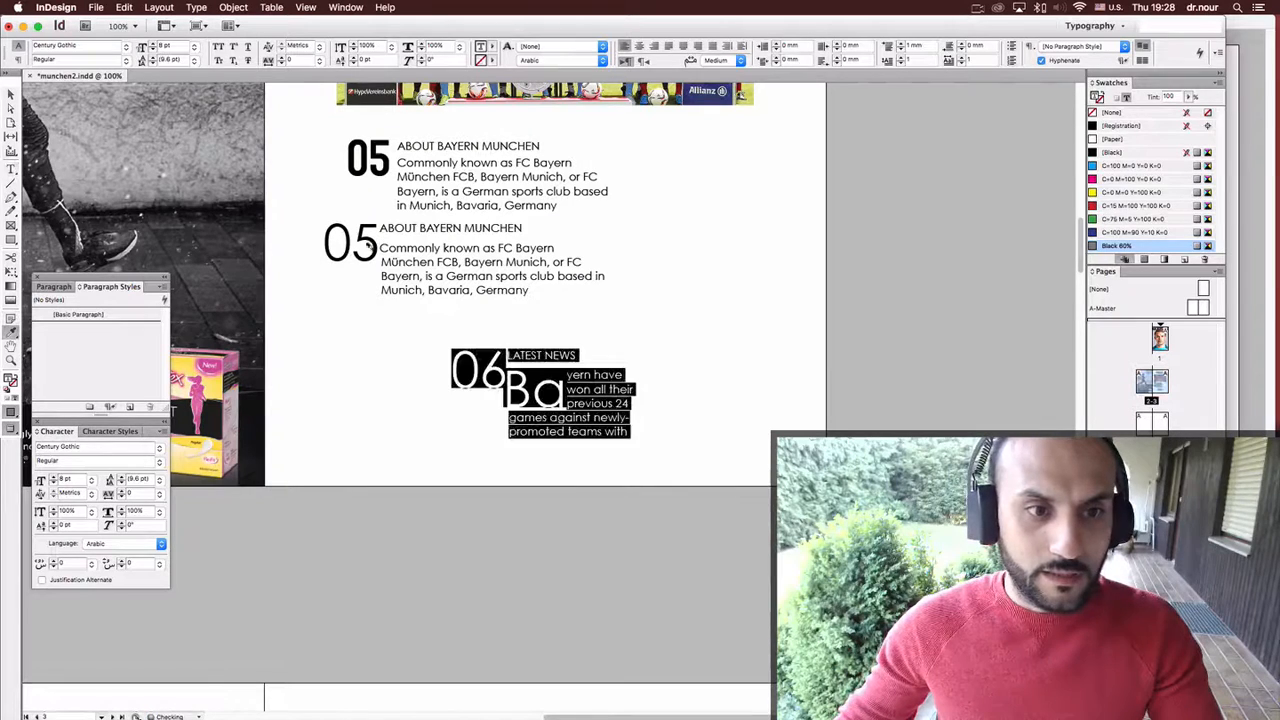
{"action": "key", "text": "v"}
{"action": "key", "text": "super+z"}
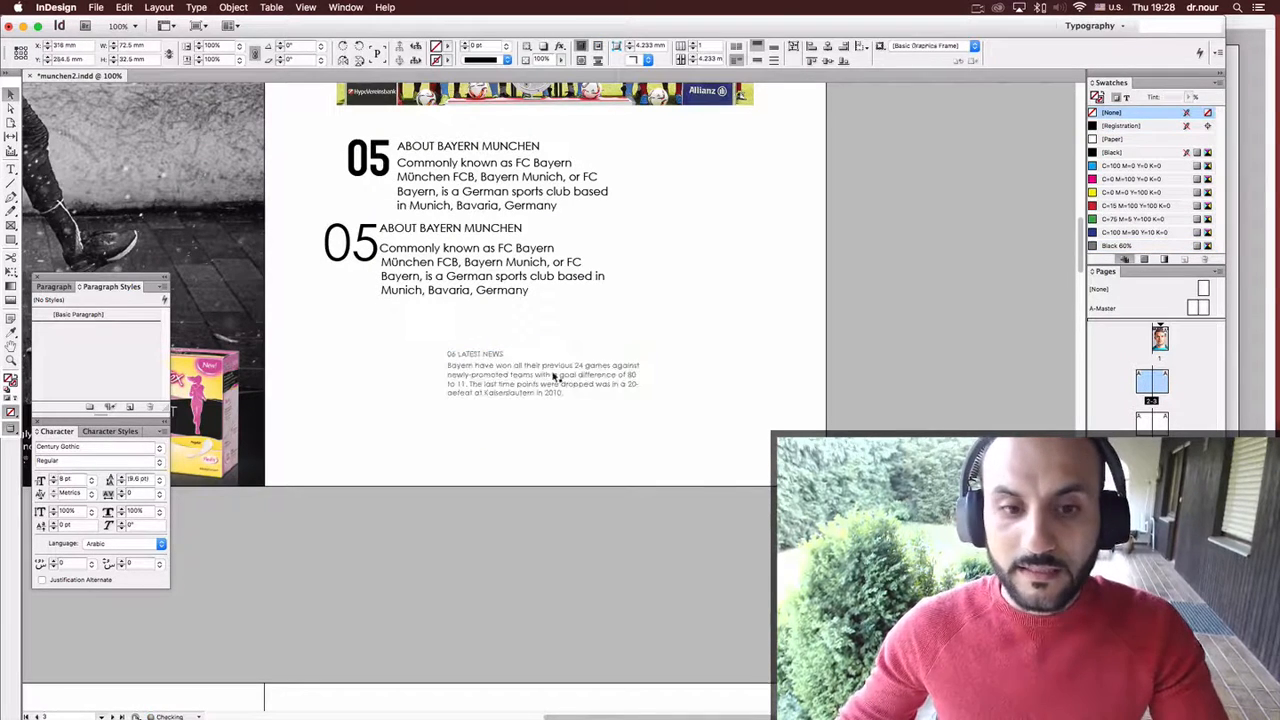
Copy the 05 body paragraph's formatting onto all of the 06 LATEST NEWS text with the Eyedropper.
{"action": "double_click", "coordinate": [483, 352]}
{"action": "key", "text": "super+a"}
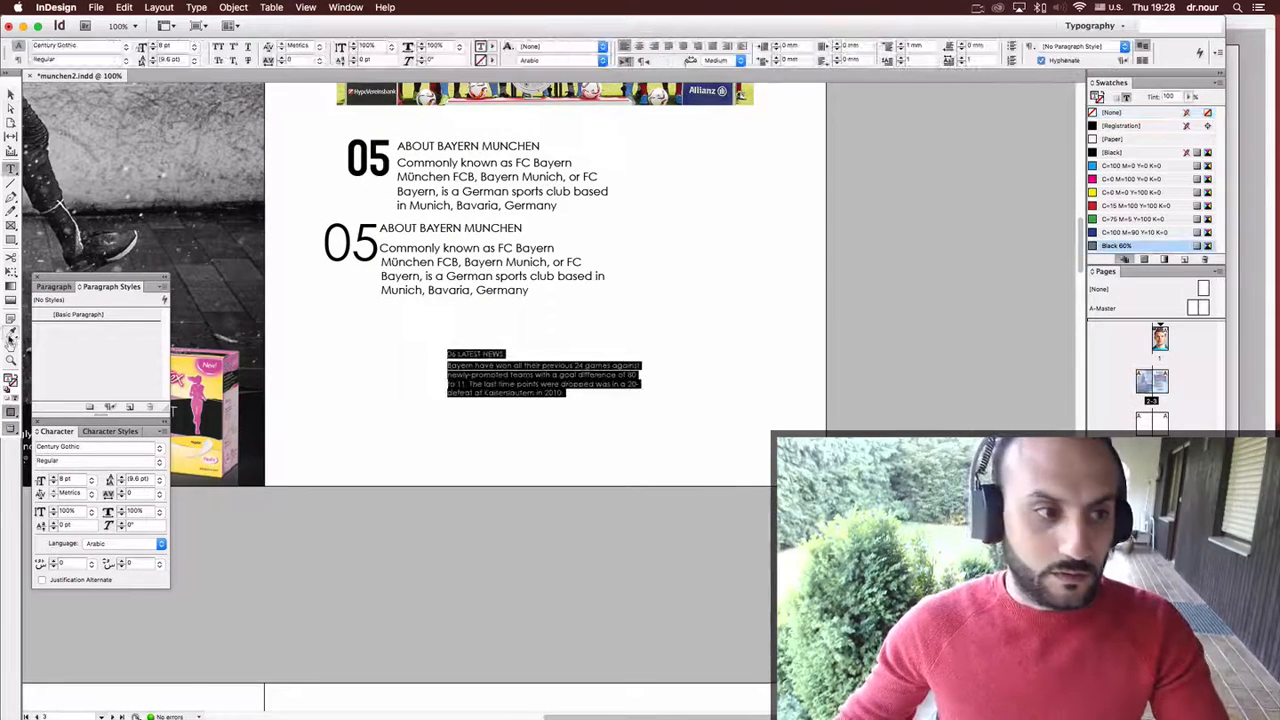
{"action": "left_click", "coordinate": [11, 336]}
{"action": "left_click", "coordinate": [390, 253]}
{"action": "key", "text": "Escape"}
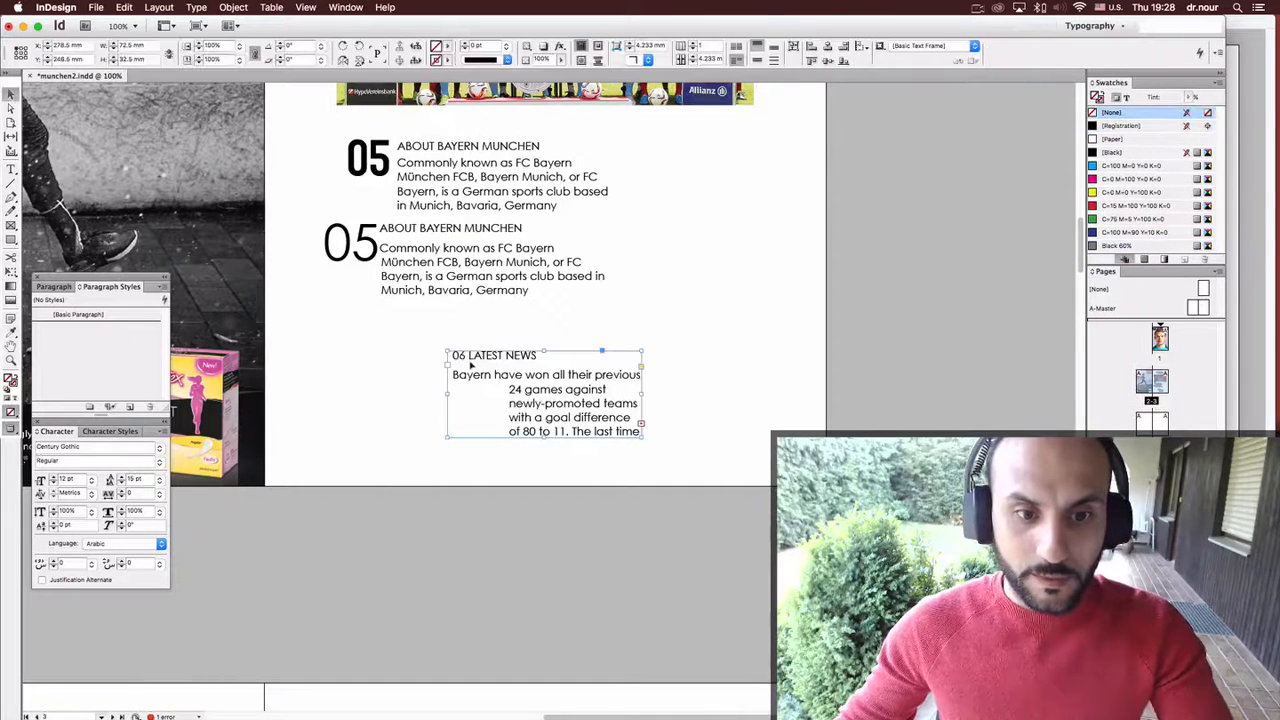
Copy the 05 heading's drop-cap formatting onto the 06 LATEST NEWS heading with the Eyedropper.
{"action": "double_click", "coordinate": [466, 360]}
{"action": "left_click_drag", "start_coordinate": [466, 355], "coordinate": [434, 351]}
{"action": "left_click", "coordinate": [12, 334]}
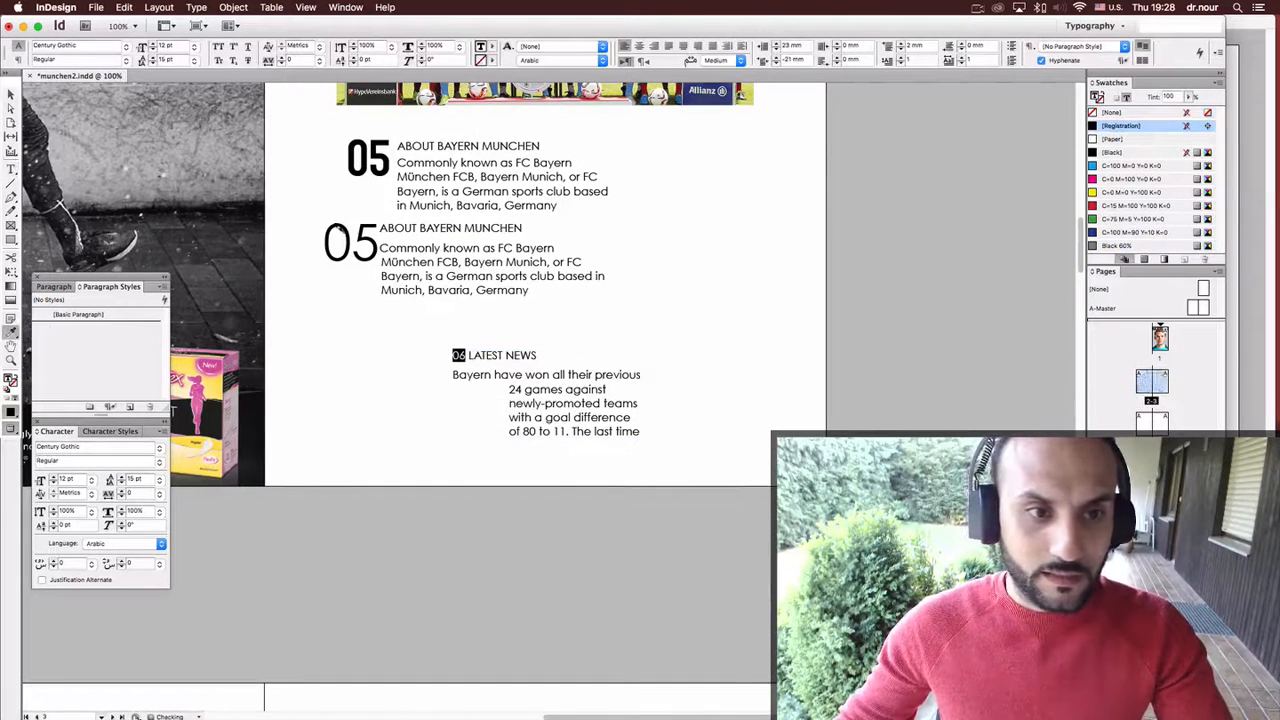
{"action": "left_click", "coordinate": [355, 235]}
{"action": "key", "text": "v"}
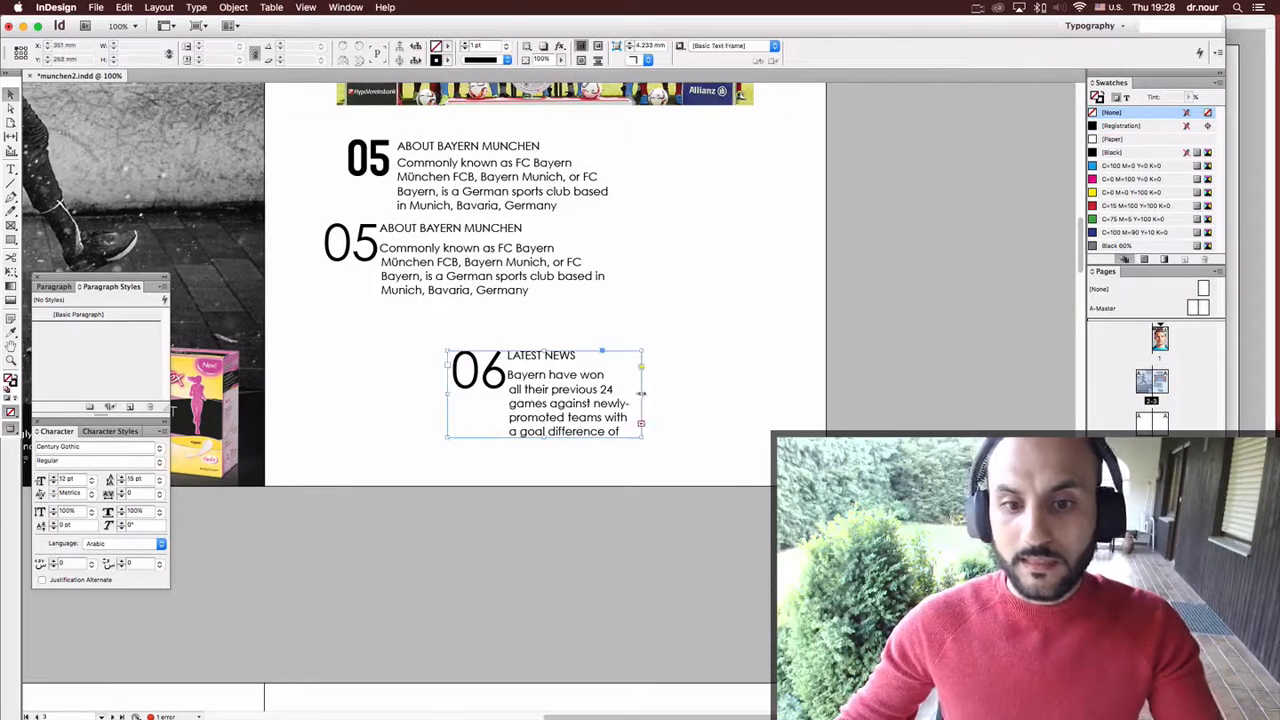
Widen the 06 text frame to about 117.5 mm and place it beneath the 05 drop-cap entry.
{"action": "mouse_move", "coordinate": [641, 392]}
{"action": "left_mouse_down"}
{"action": "mouse_move", "coordinate": [726, 390]}
{"action": "mouse_move", "coordinate": [503, 381]}
{"action": "mouse_move", "coordinate": [642, 381]}
{"action": "left_mouse_up"}
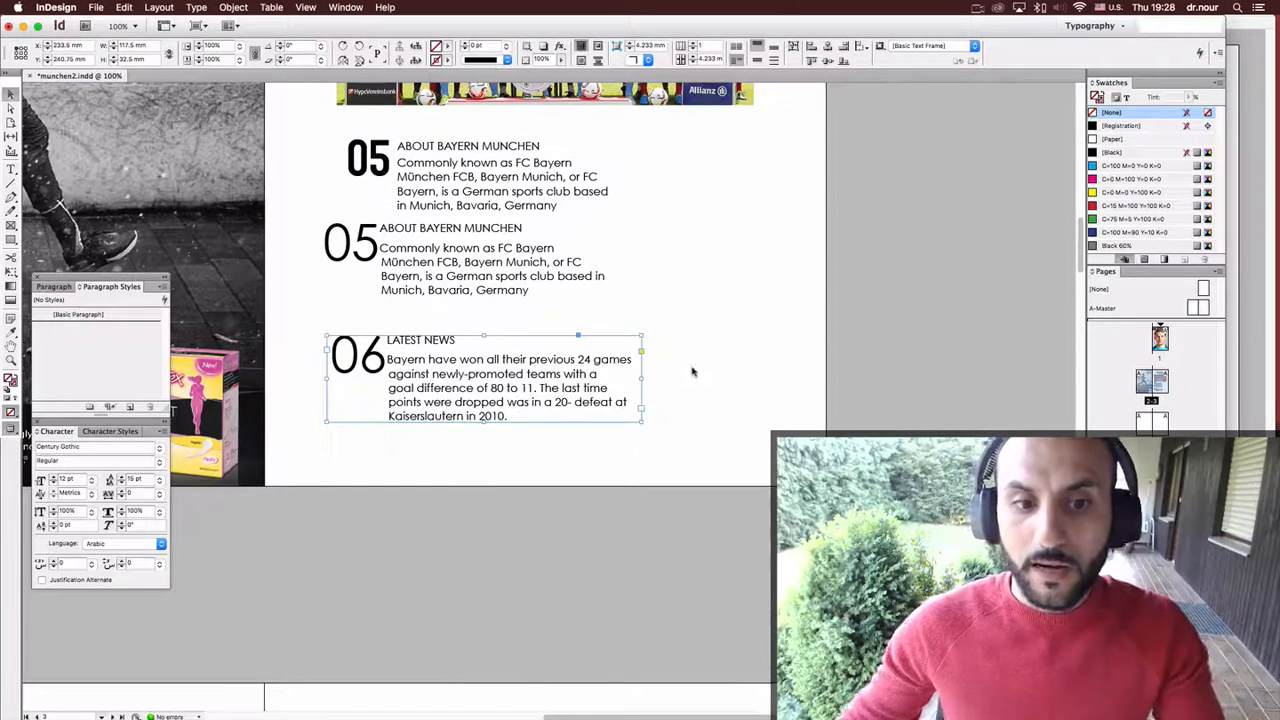
{"action": "left_click", "coordinate": [692, 372]}
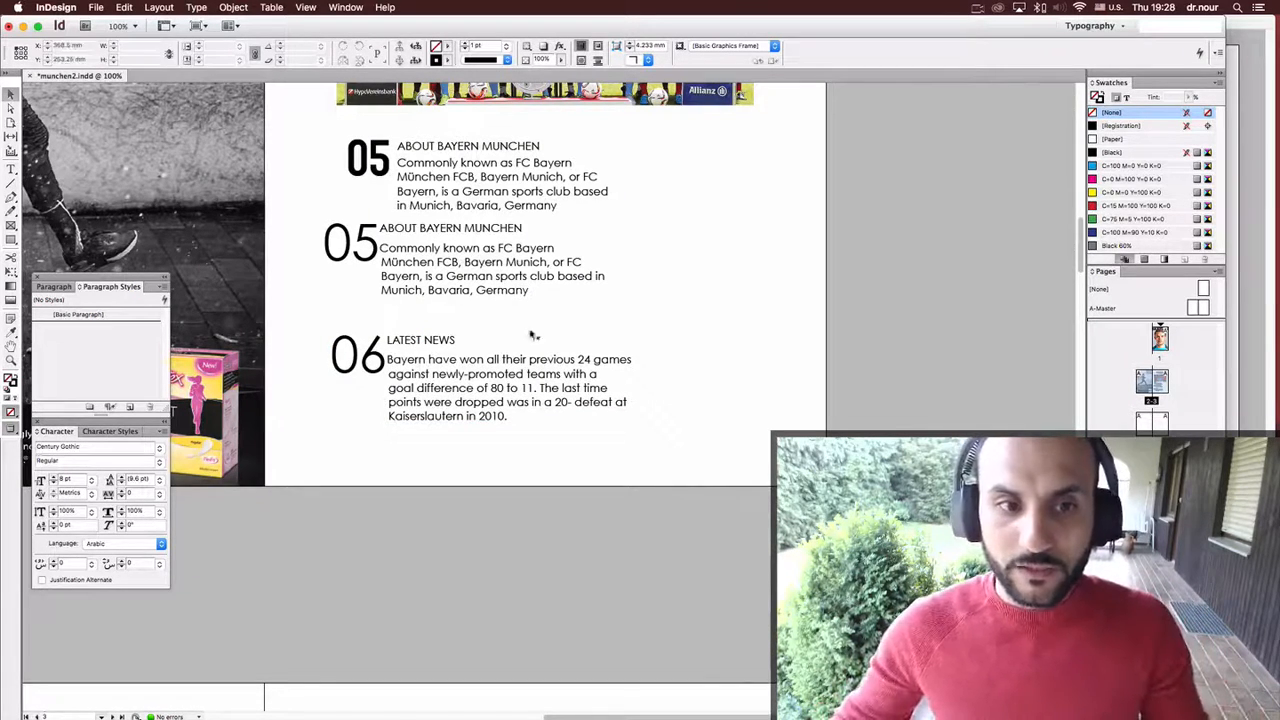
{"action": "left_click", "coordinate": [487, 374]}
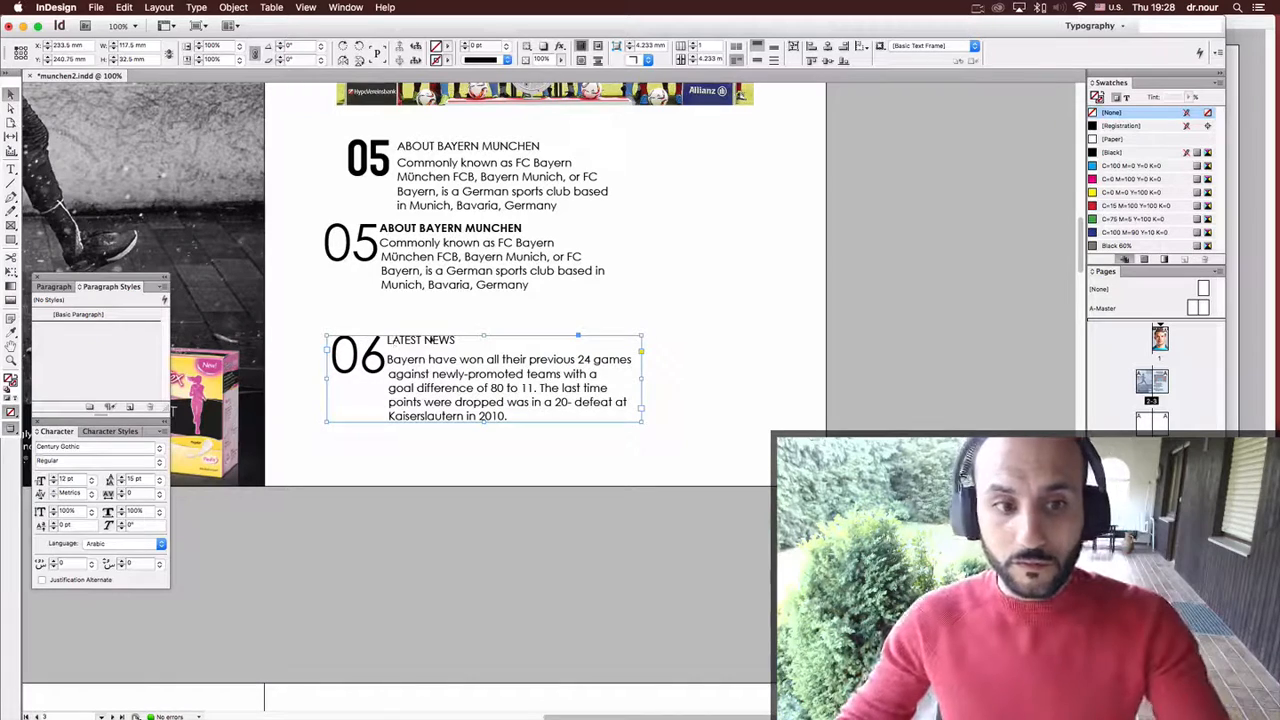
{"action": "double_click", "coordinate": [370, 238]}
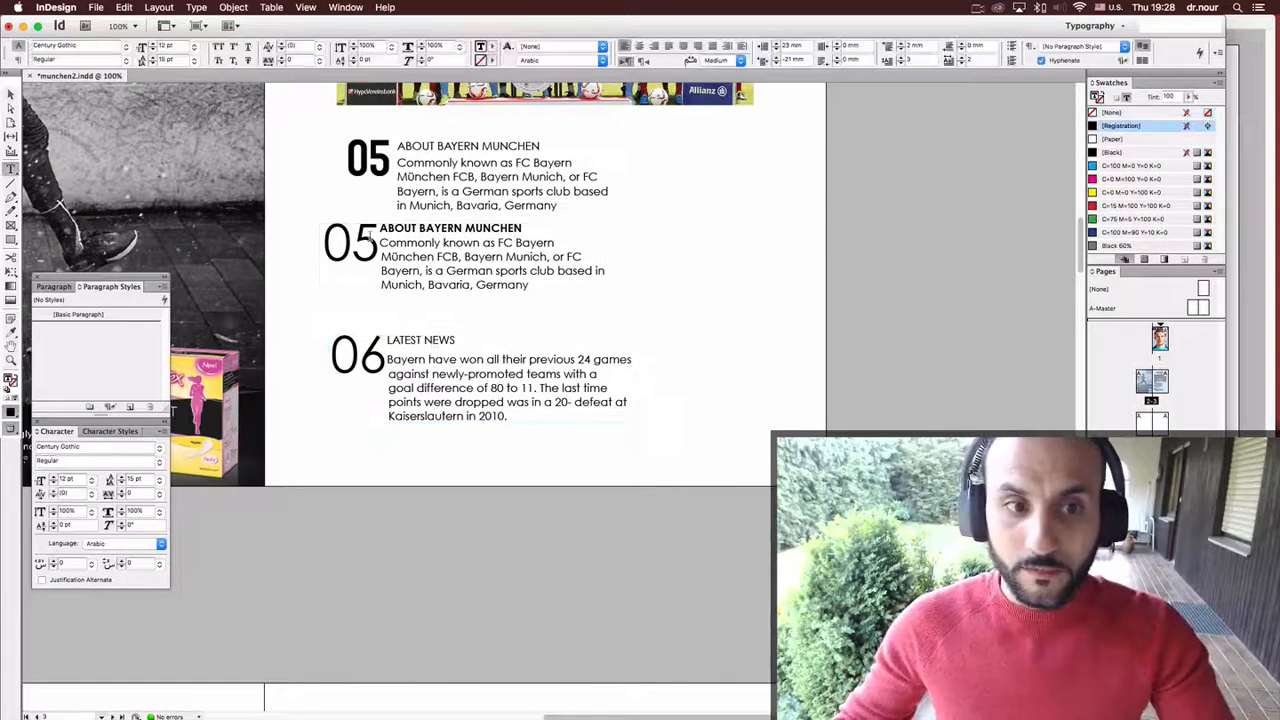
{"action": "left_click_drag", "start_coordinate": [370, 238], "coordinate": [303, 229]}
{"action": "left_click", "coordinate": [354, 248]}
{"action": "triple_click", "coordinate": [376, 239]}
{"action": "left_click", "coordinate": [365, 246]}
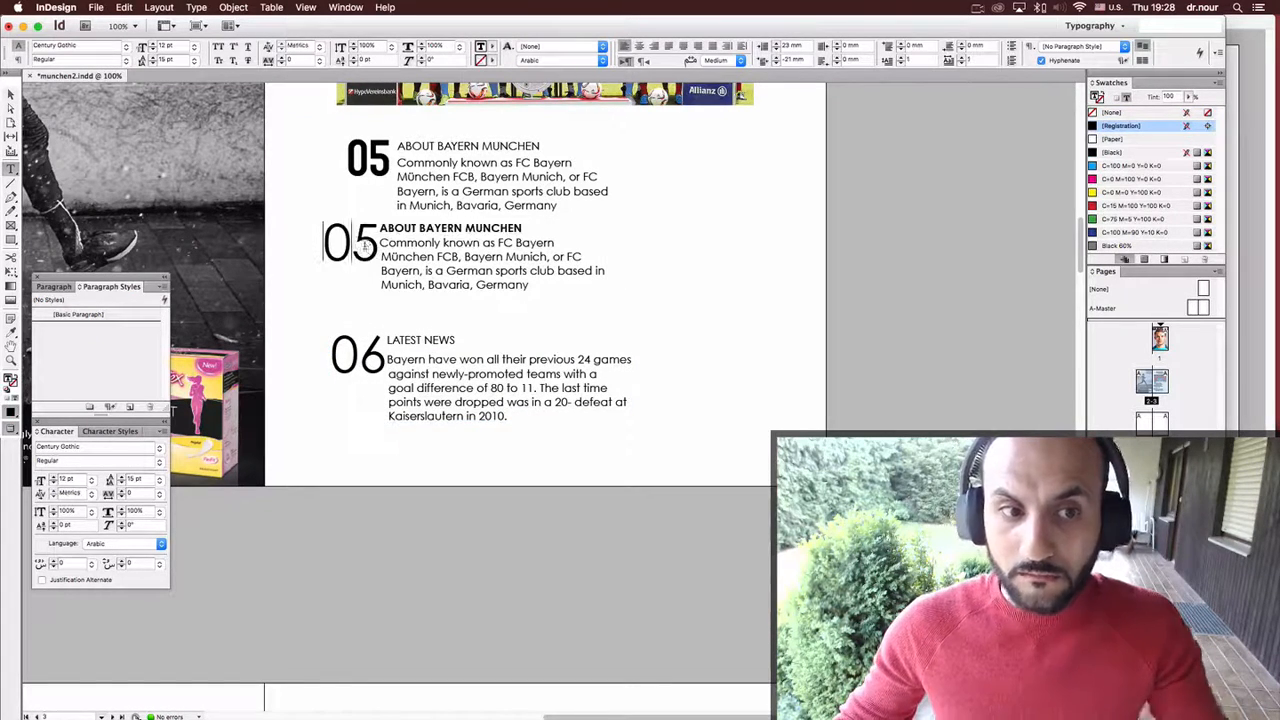
{"action": "key", "text": "Escape"}
Delete the 06 LATEST NEWS text frame.
{"action": "left_click", "coordinate": [431, 357]}
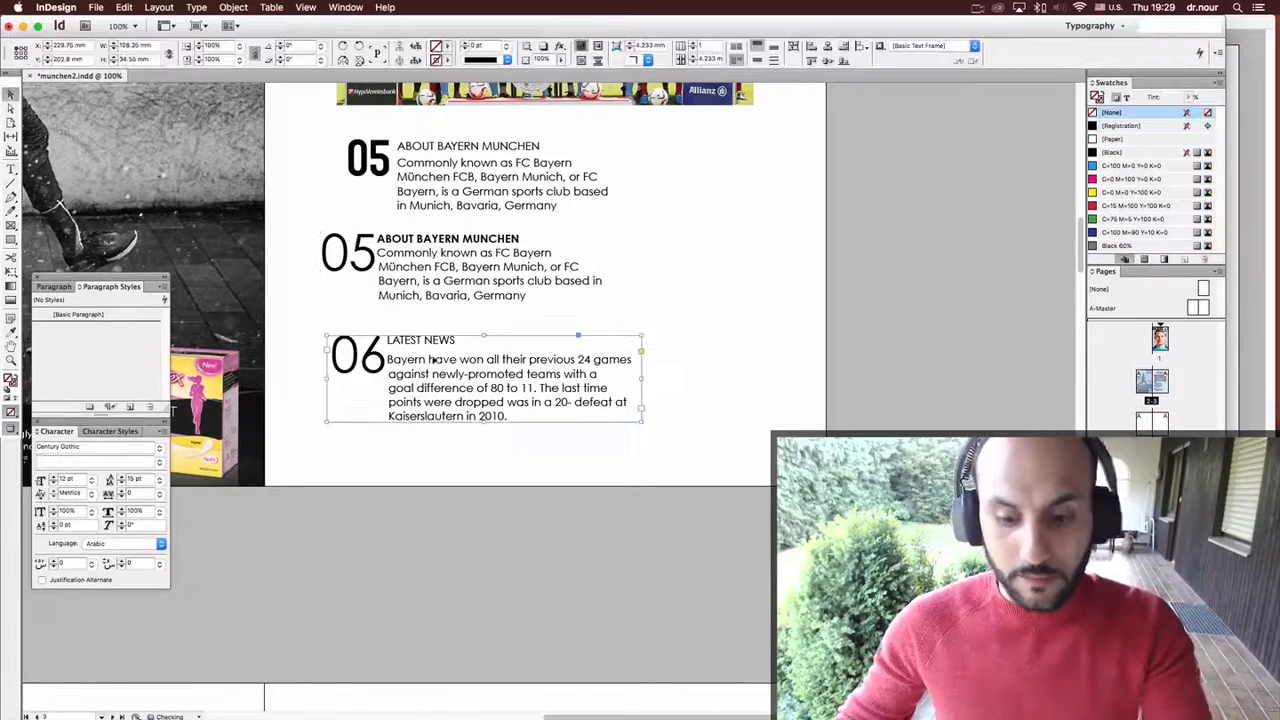
{"action": "key", "text": "Delete"}
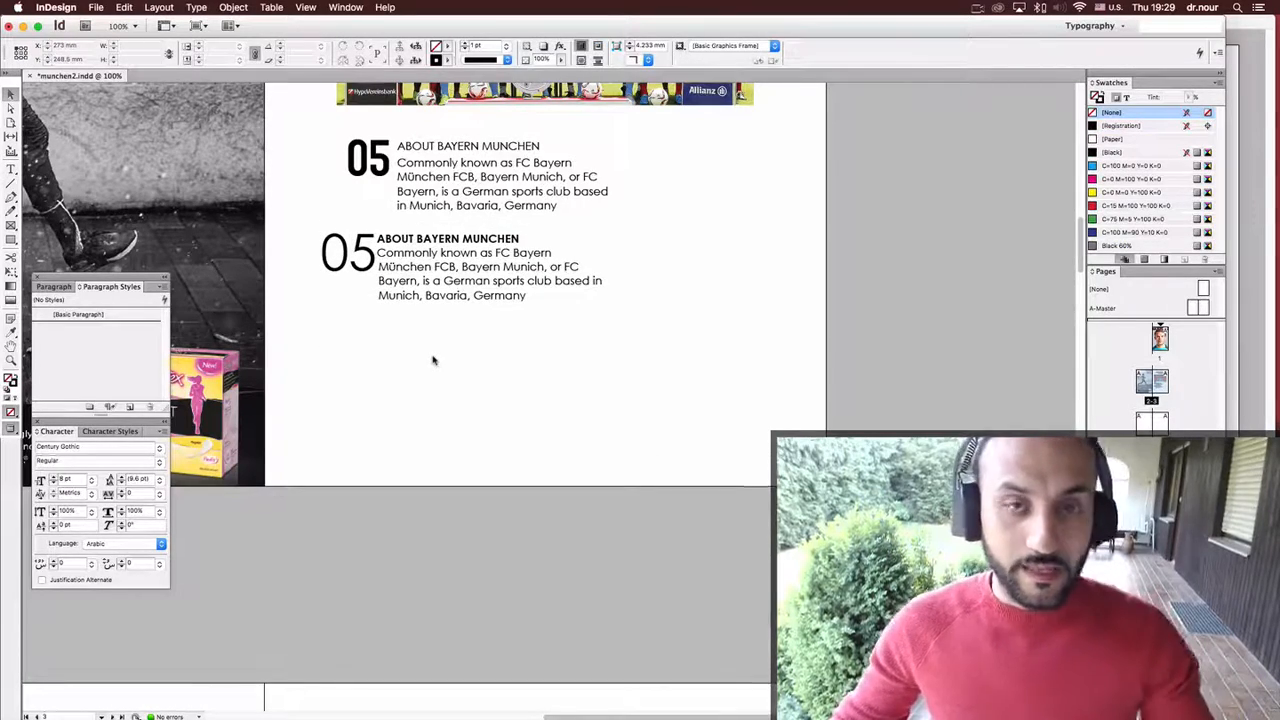